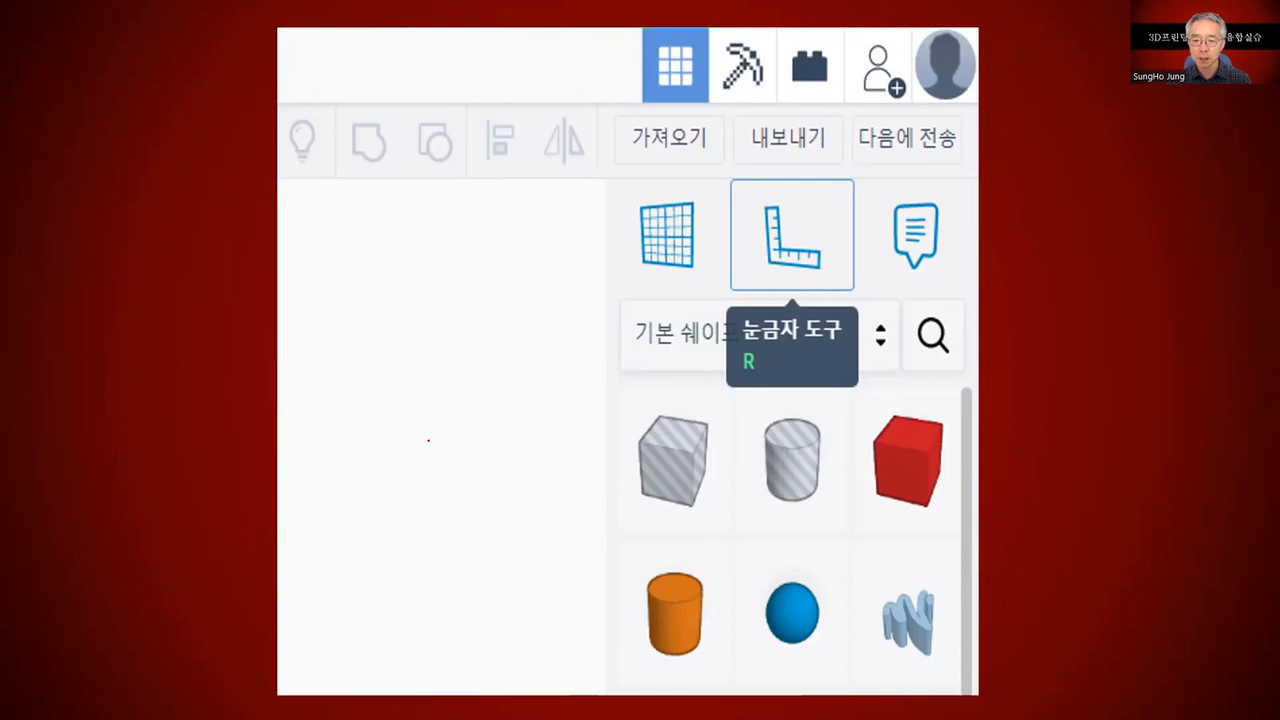
{"action": "mouse_move", "coordinate": [63, 707]}
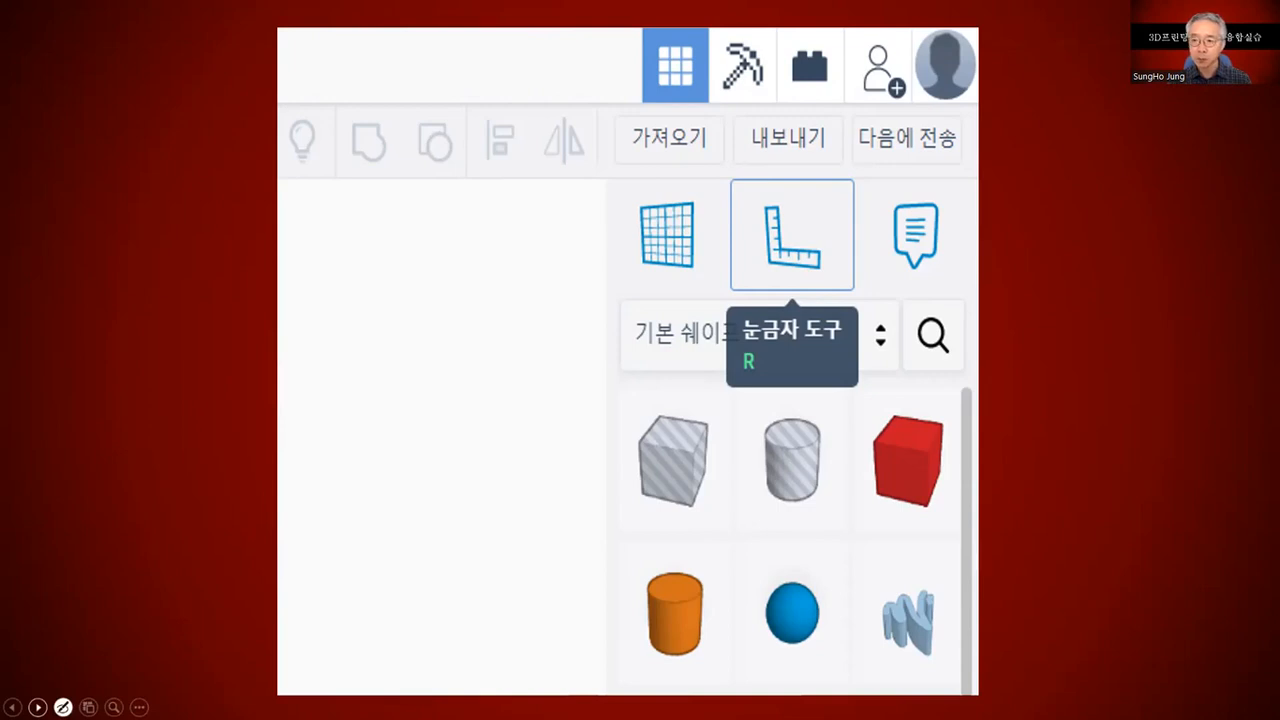
{"action": "left_click", "coordinate": [37, 707]}
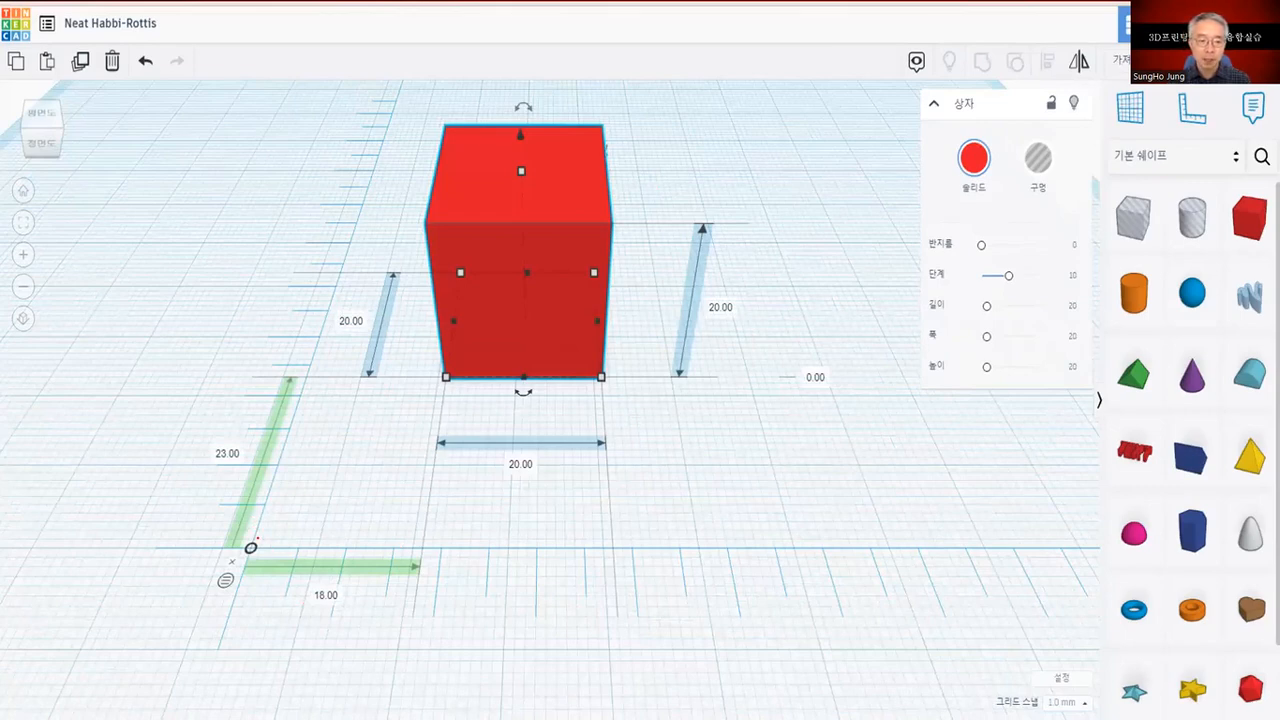
{"action": "mouse_move", "coordinate": [250, 534]}
{"action": "left_mouse_down"}
{"action": "mouse_move", "coordinate": [205, 540]}
{"action": "mouse_move", "coordinate": [205, 628]}
{"action": "mouse_move", "coordinate": [322, 590]}
{"action": "mouse_move", "coordinate": [263, 513]}
{"action": "mouse_move", "coordinate": [201, 528]}
{"action": "mouse_move", "coordinate": [171, 593]}
{"action": "left_mouse_up"}
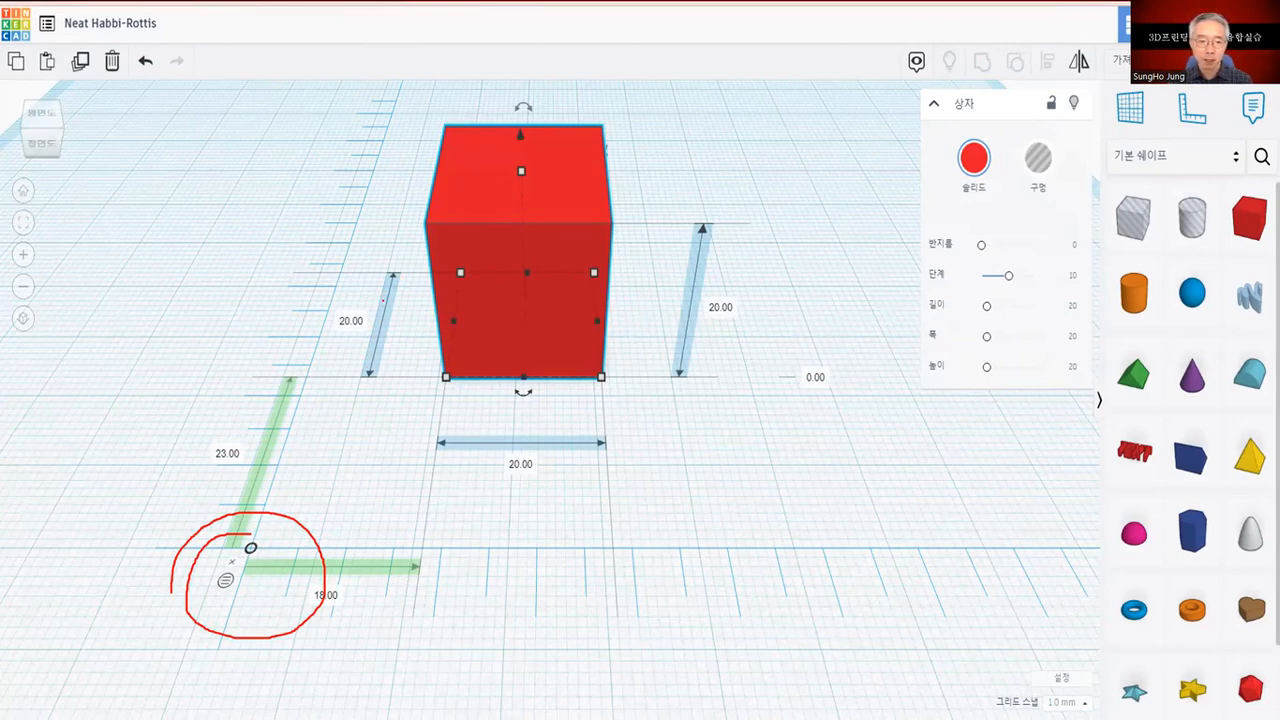
{"action": "mouse_move", "coordinate": [342, 302]}
{"action": "left_mouse_down"}
{"action": "mouse_move", "coordinate": [316, 348]}
{"action": "mouse_move", "coordinate": [368, 361]}
{"action": "left_mouse_up"}
{"action": "left_click_drag", "start_coordinate": [372, 292], "coordinate": [370, 360]}
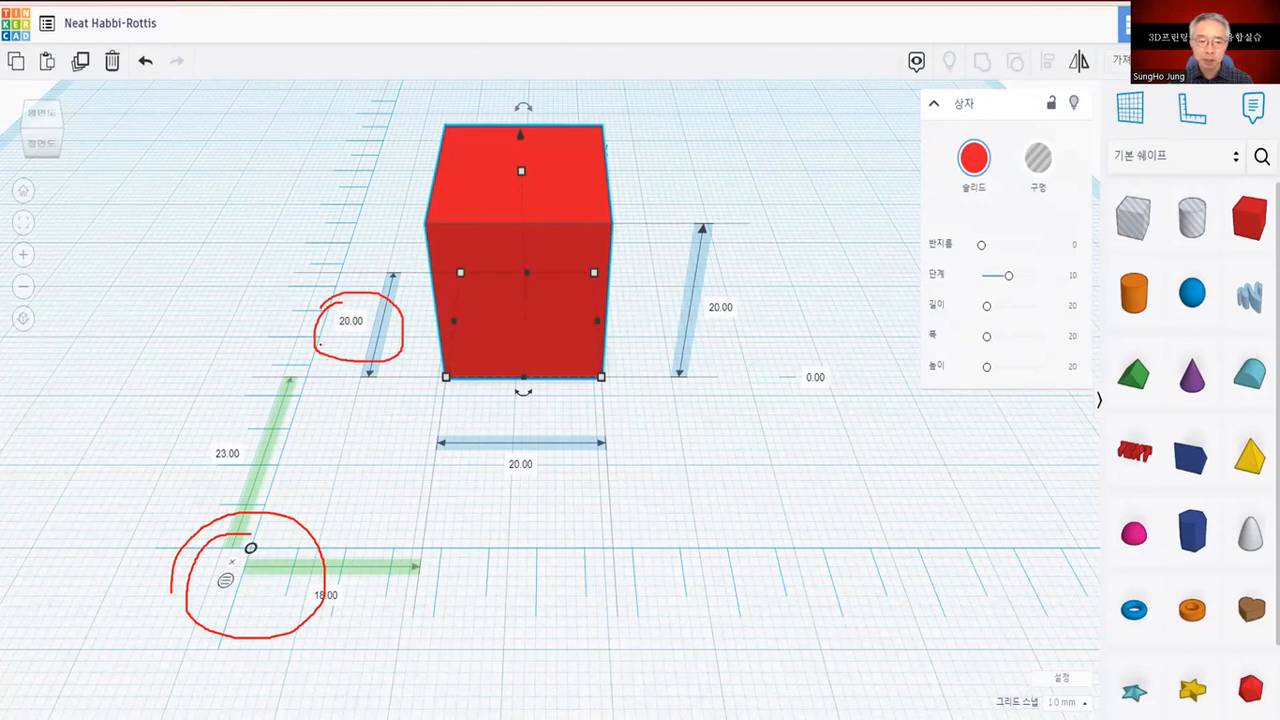
{"action": "left_click_drag", "start_coordinate": [386, 340], "coordinate": [321, 344]}
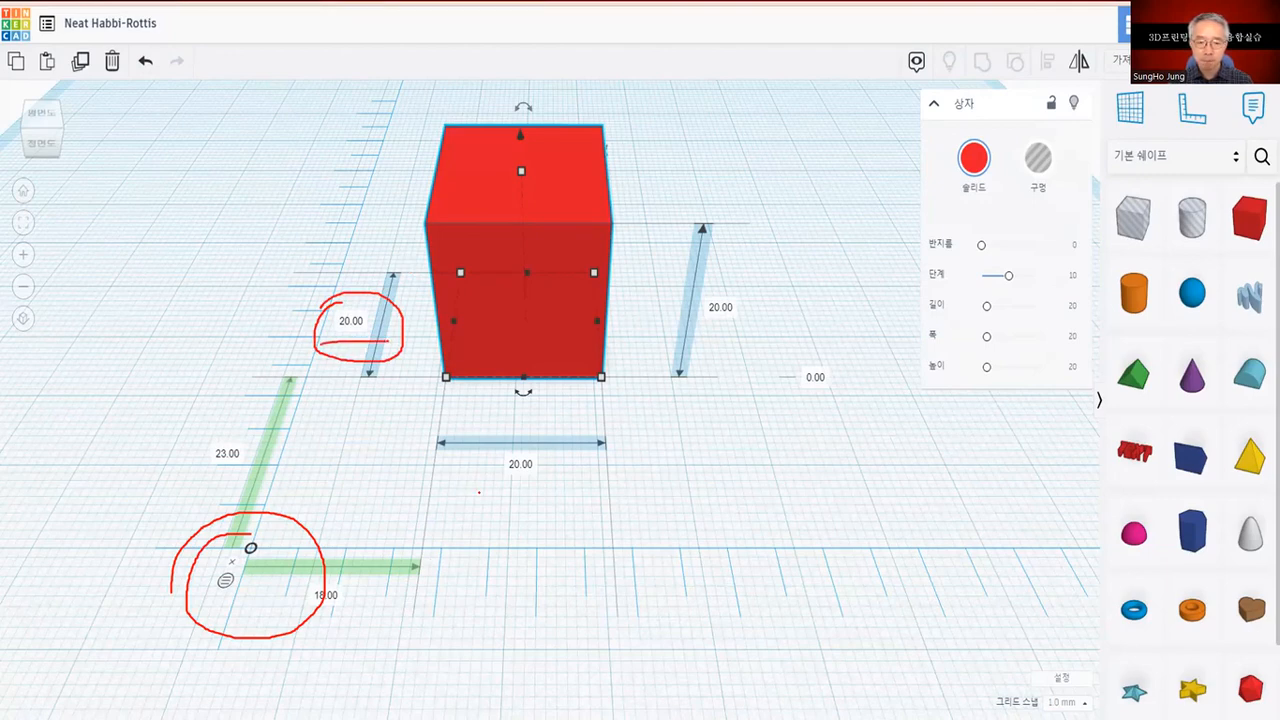
{"action": "mouse_move", "coordinate": [509, 443]}
{"action": "left_mouse_down"}
{"action": "mouse_move", "coordinate": [484, 450]}
{"action": "mouse_move", "coordinate": [510, 505]}
{"action": "mouse_move", "coordinate": [576, 480]}
{"action": "mouse_move", "coordinate": [558, 436]}
{"action": "mouse_move", "coordinate": [494, 446]}
{"action": "mouse_move", "coordinate": [549, 490]}
{"action": "left_mouse_up"}
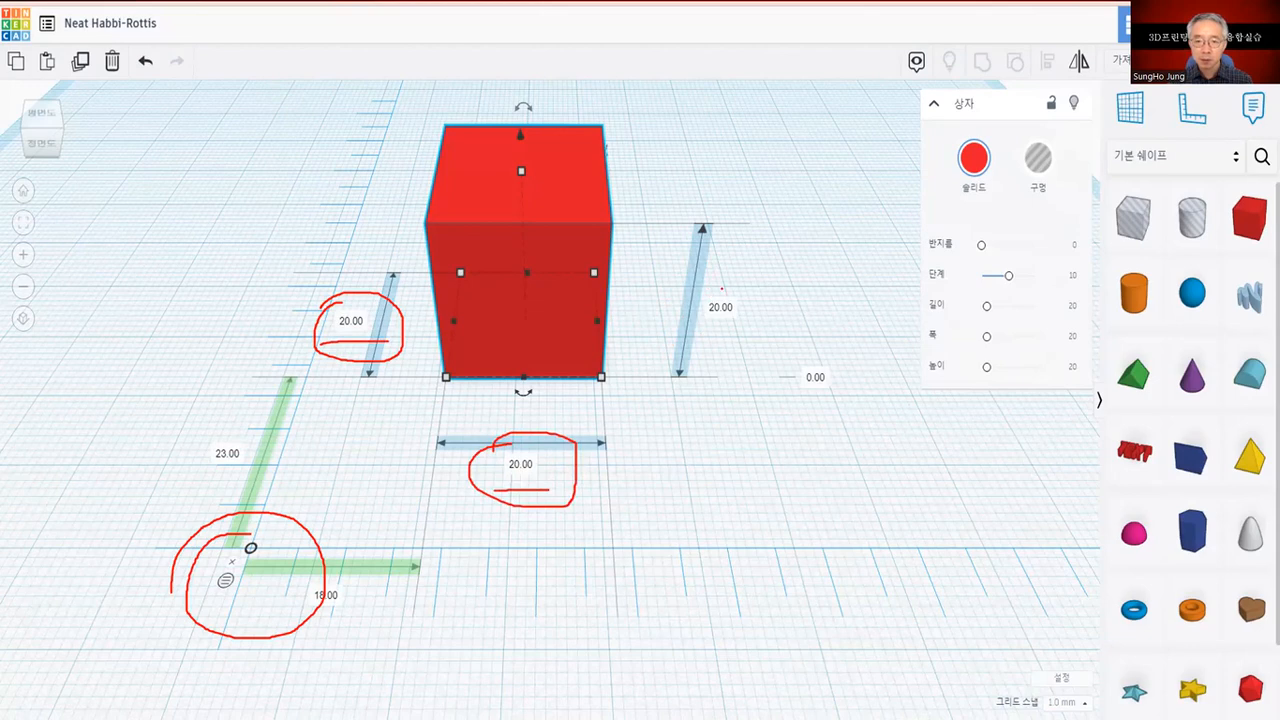
{"action": "mouse_move", "coordinate": [714, 290]}
{"action": "left_mouse_down"}
{"action": "mouse_move", "coordinate": [684, 320]}
{"action": "mouse_move", "coordinate": [738, 330]}
{"action": "mouse_move", "coordinate": [745, 294]}
{"action": "mouse_move", "coordinate": [718, 291]}
{"action": "left_mouse_up"}
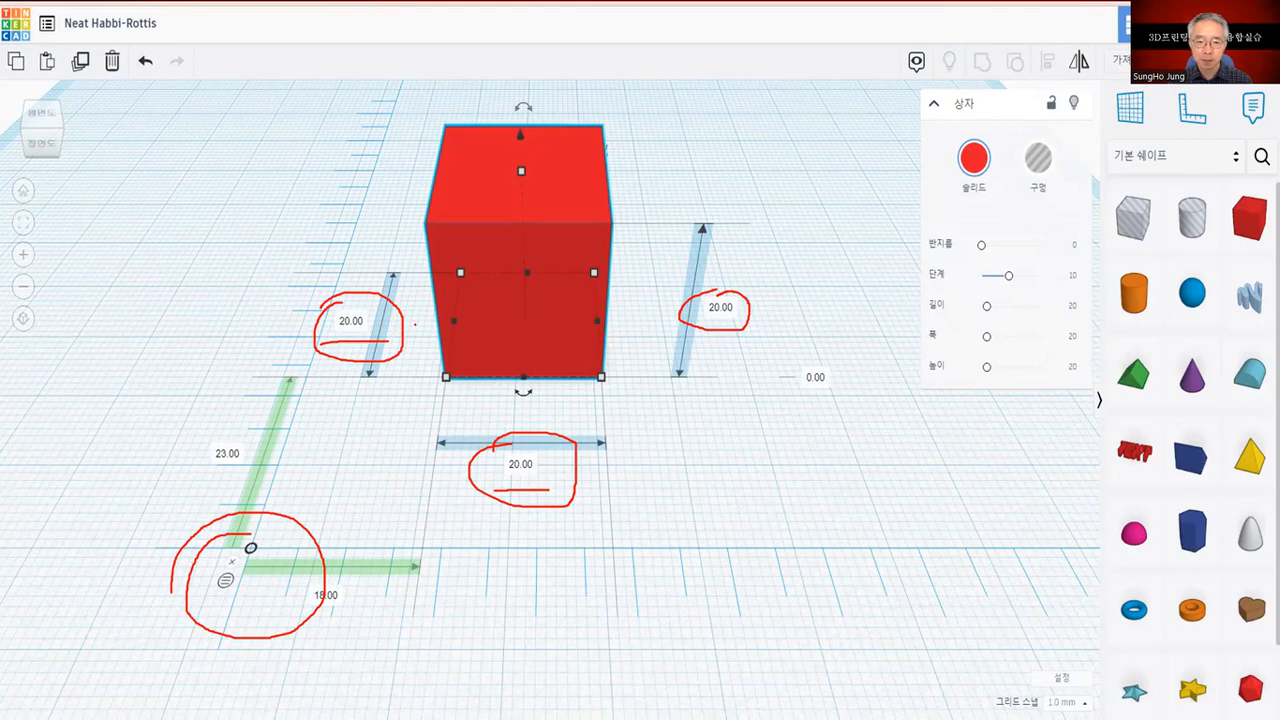
{"action": "mouse_move", "coordinate": [785, 353]}
{"action": "left_mouse_down"}
{"action": "mouse_move", "coordinate": [770, 362]}
{"action": "mouse_move", "coordinate": [768, 400]}
{"action": "mouse_move", "coordinate": [846, 403]}
{"action": "mouse_move", "coordinate": [844, 360]}
{"action": "mouse_move", "coordinate": [803, 353]}
{"action": "left_mouse_up"}
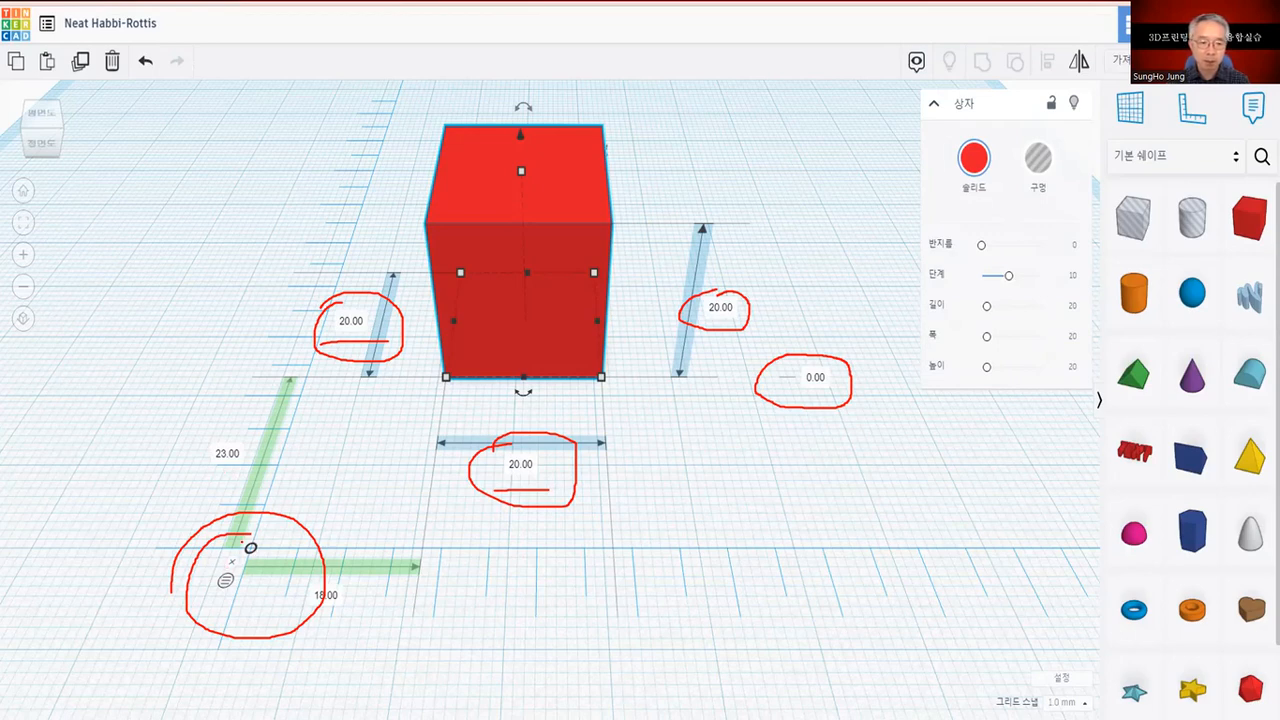
{"action": "left_click_drag", "start_coordinate": [250, 547], "coordinate": [250, 548]}
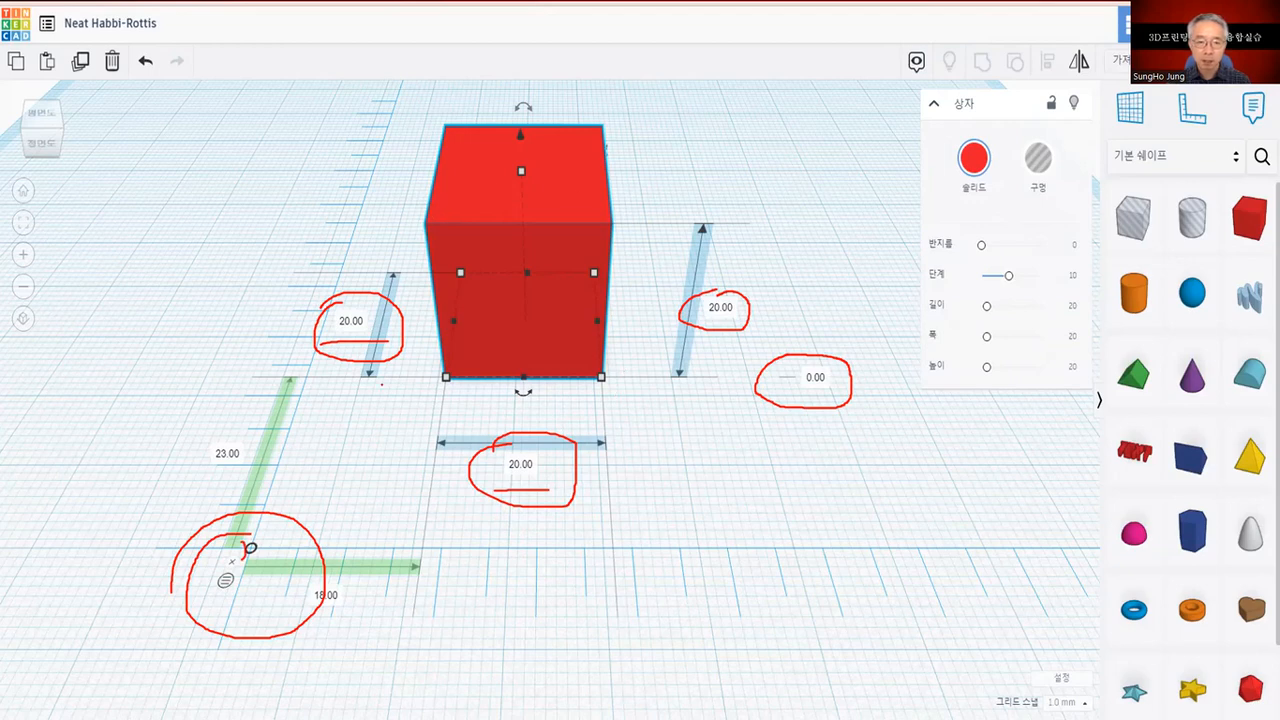
{"action": "mouse_move", "coordinate": [432, 370]}
{"action": "left_mouse_down"}
{"action": "mouse_move", "coordinate": [440, 394]}
{"action": "mouse_move", "coordinate": [458, 378]}
{"action": "mouse_move", "coordinate": [398, 411]}
{"action": "mouse_move", "coordinate": [250, 546]}
{"action": "left_mouse_up"}
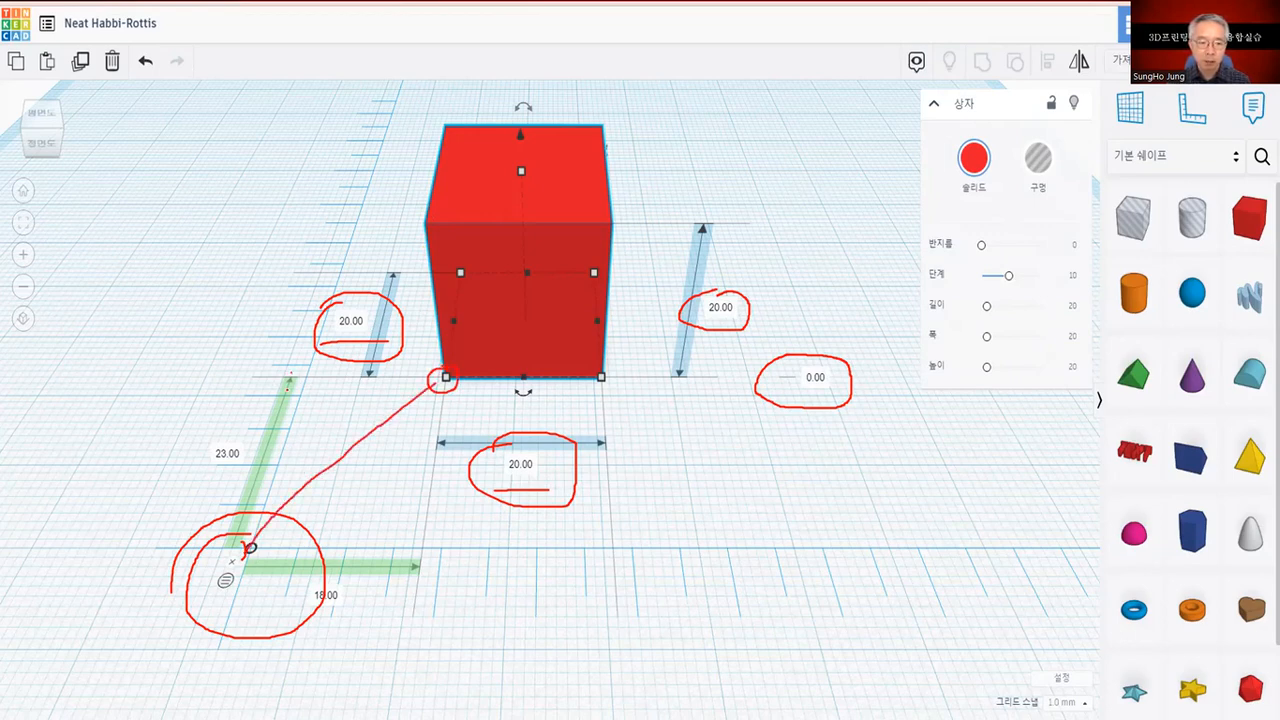
{"action": "mouse_move", "coordinate": [291, 375]}
{"action": "left_mouse_down"}
{"action": "mouse_move", "coordinate": [229, 560]}
{"action": "mouse_move", "coordinate": [476, 575]}
{"action": "mouse_move", "coordinate": [448, 581]}
{"action": "left_mouse_up"}
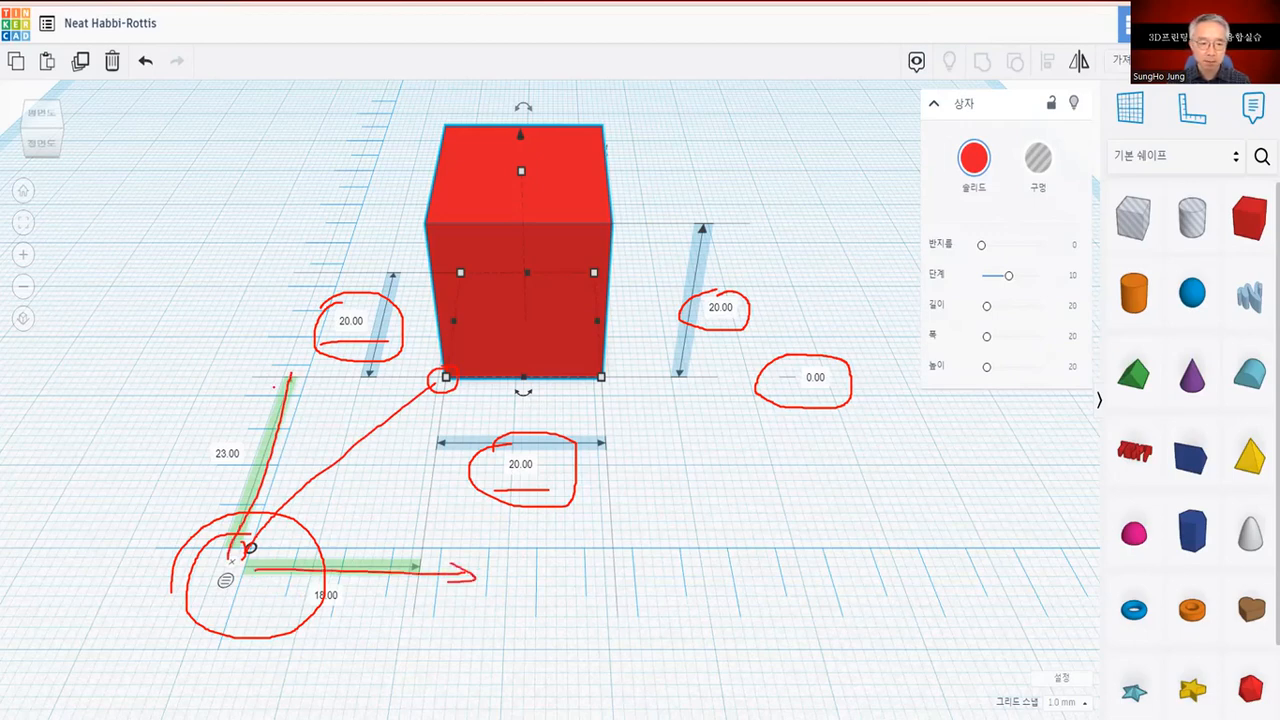
{"action": "mouse_move", "coordinate": [271, 391]}
{"action": "left_mouse_down"}
{"action": "mouse_move", "coordinate": [289, 377]}
{"action": "mouse_move", "coordinate": [297, 401]}
{"action": "left_mouse_up"}
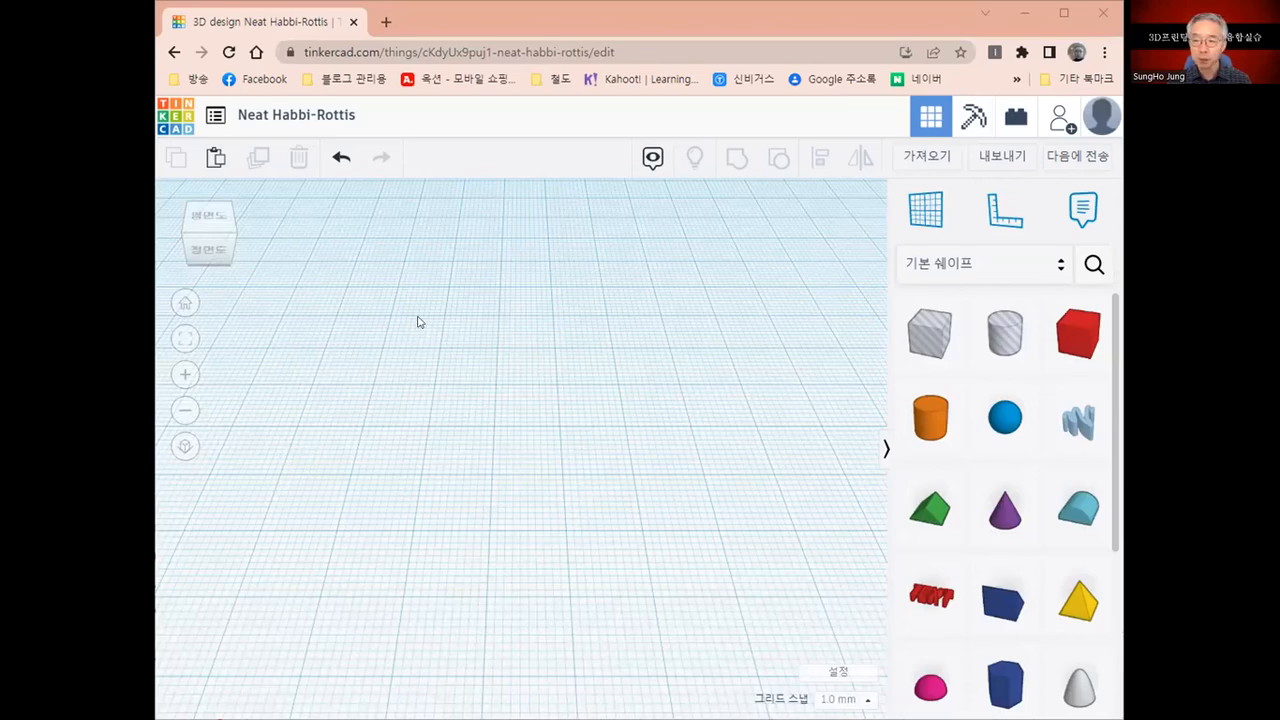
Go to the design dashboard and create a new 3D design.
{"action": "left_click", "coordinate": [176, 118]}
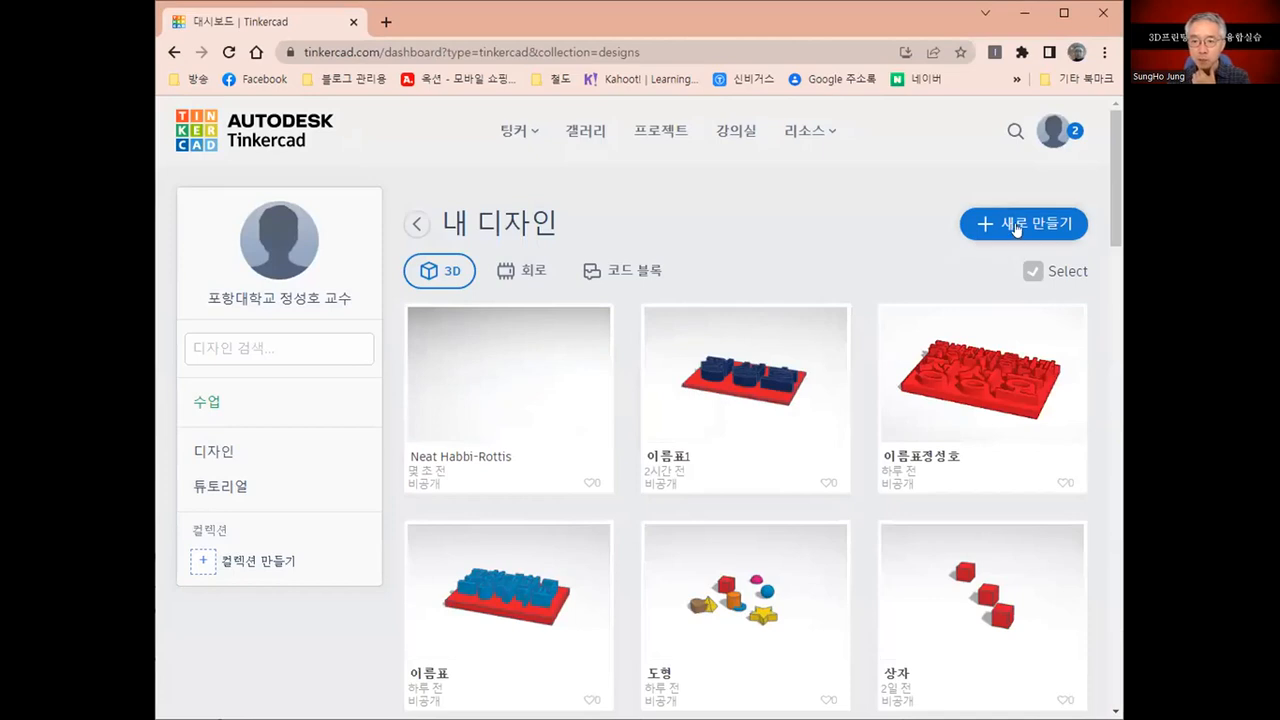
{"action": "left_click", "coordinate": [1016, 226]}
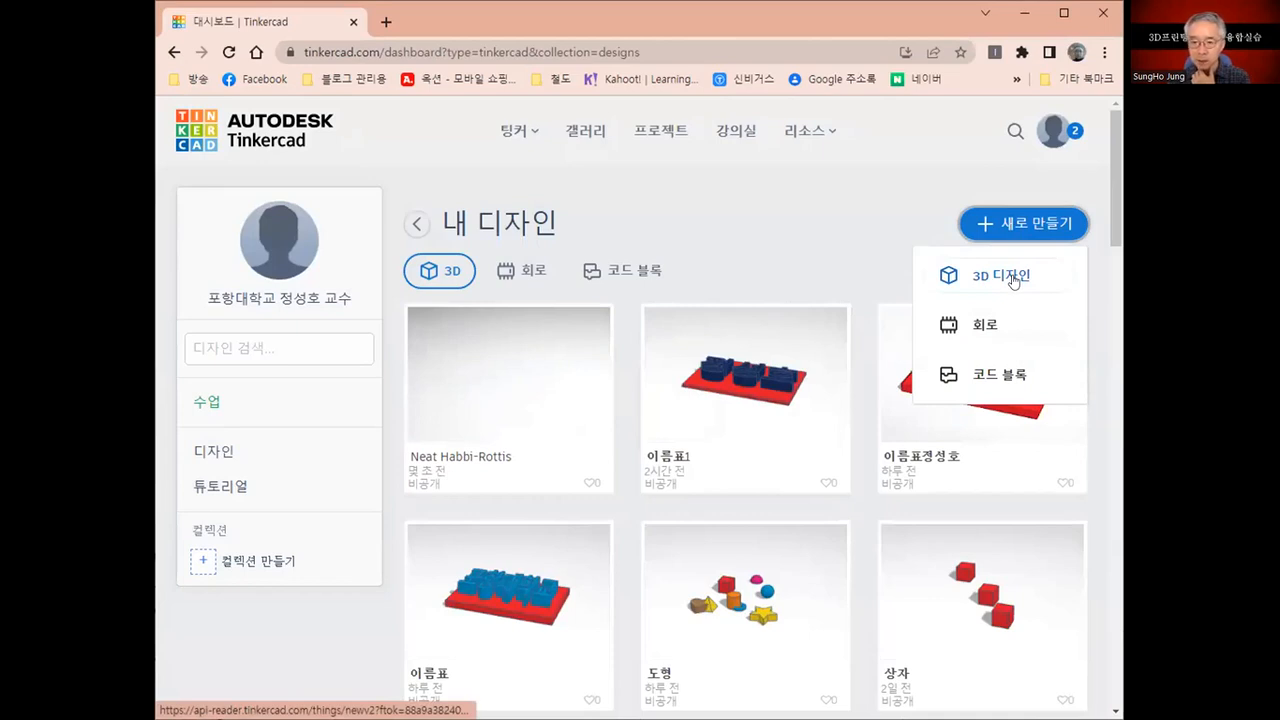
{"action": "left_click", "coordinate": [1014, 282]}
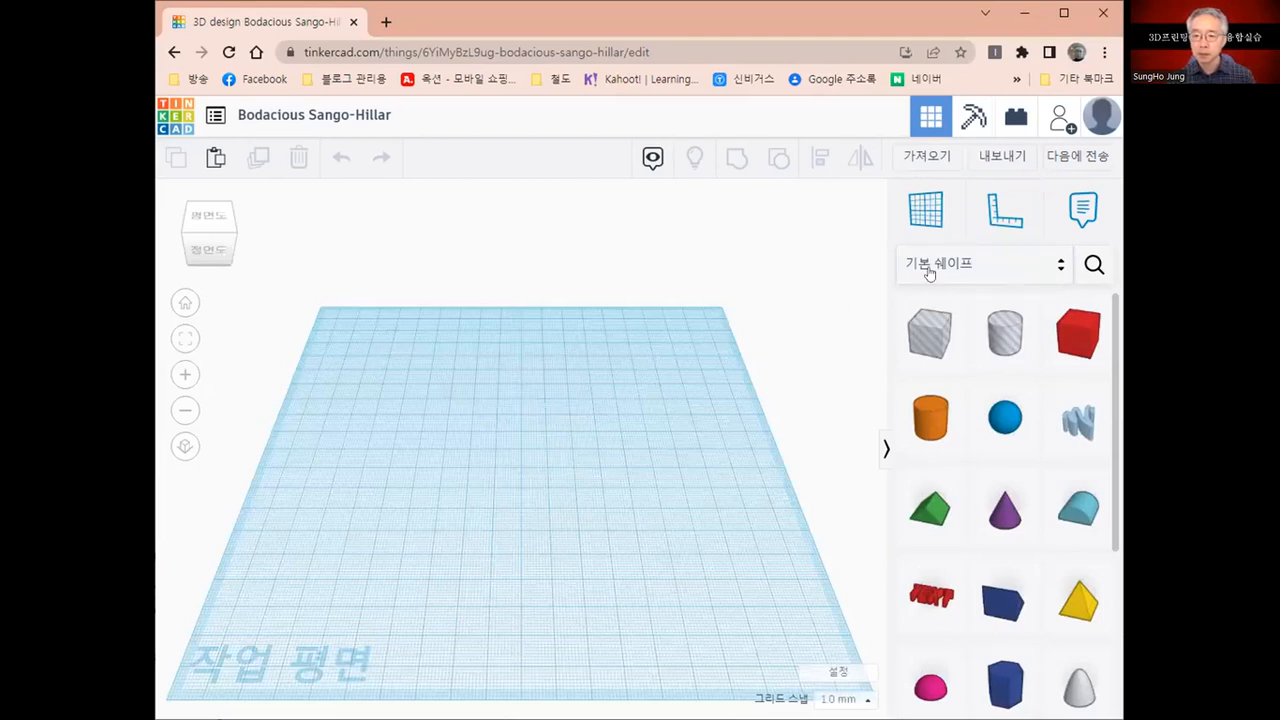
Place the ruler at the workplane's front-left corner and add a red box about 70 mm across and 86 mm back from its origin.
{"action": "left_click", "coordinate": [995, 220]}
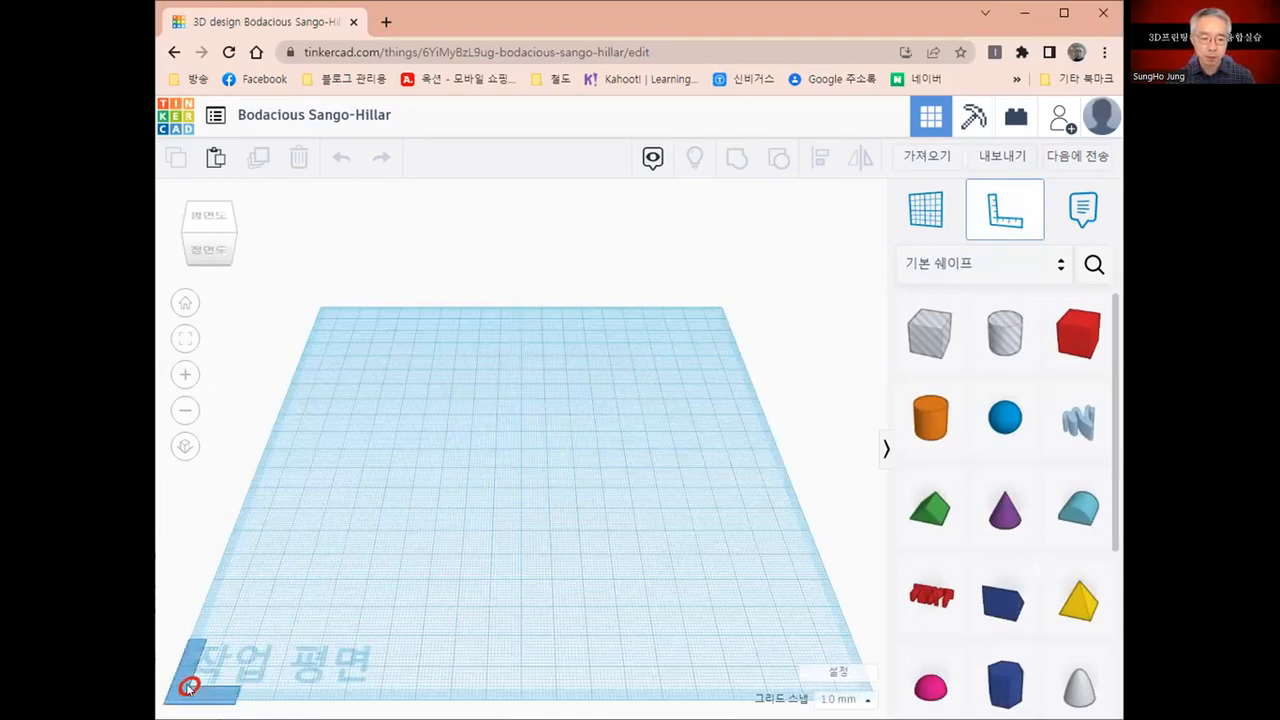
{"action": "left_click", "coordinate": [190, 684]}
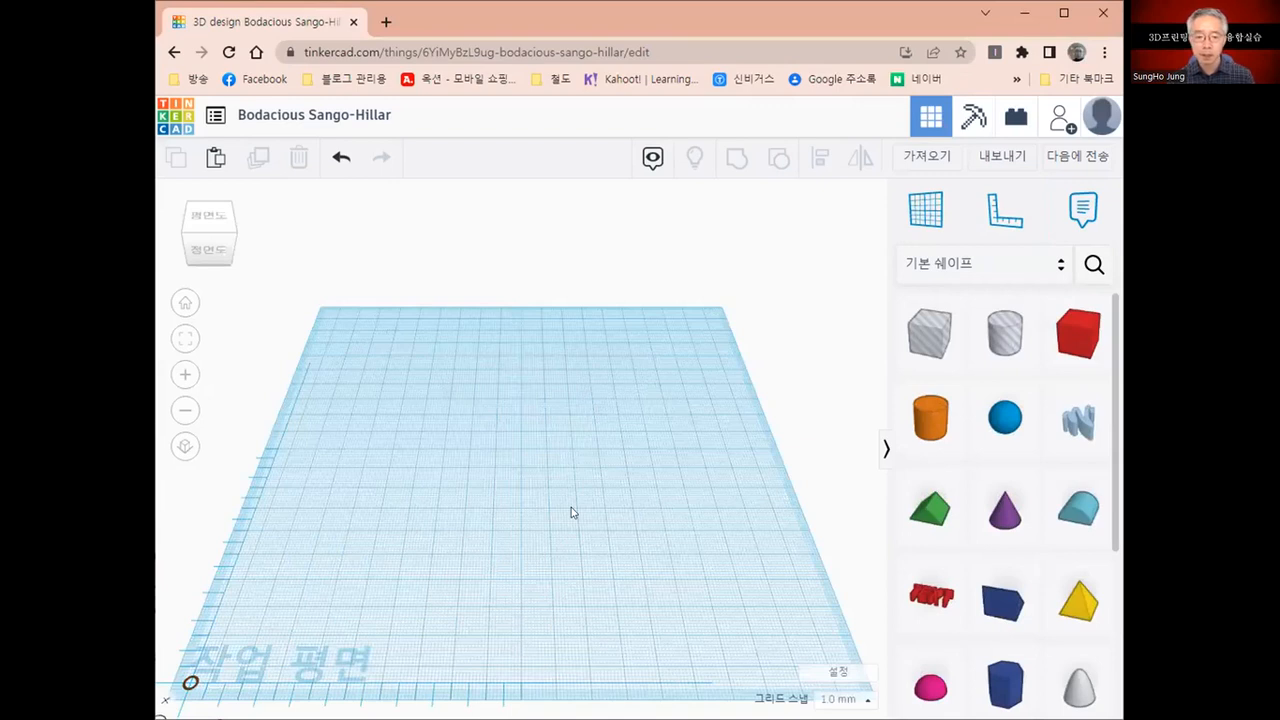
{"action": "left_click", "coordinate": [1077, 342]}
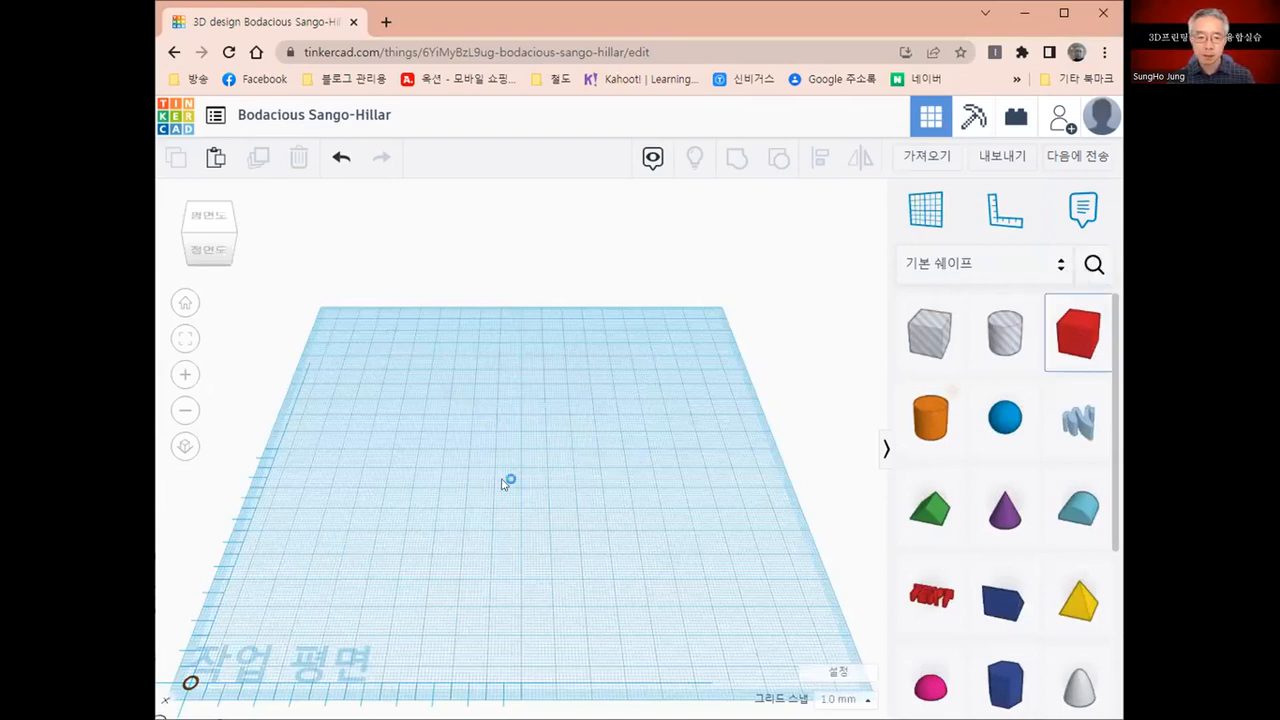
{"action": "left_click", "coordinate": [482, 447]}
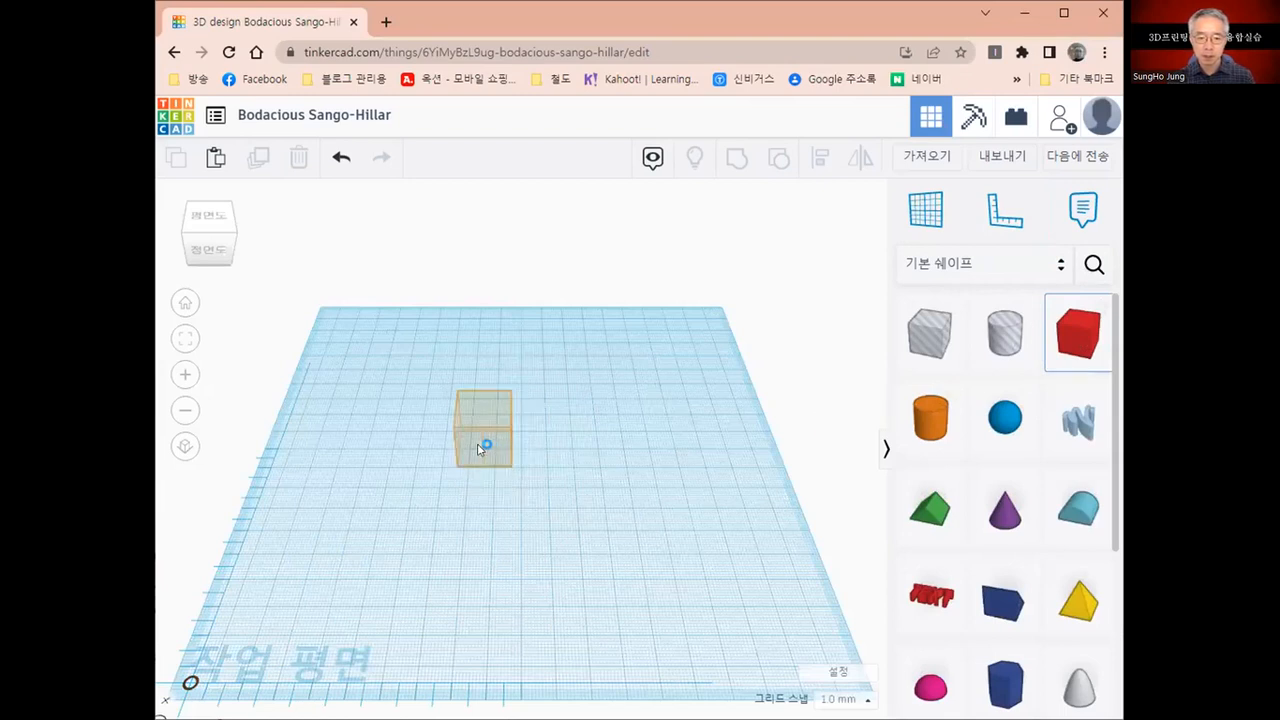
{"action": "left_click", "coordinate": [488, 449]}
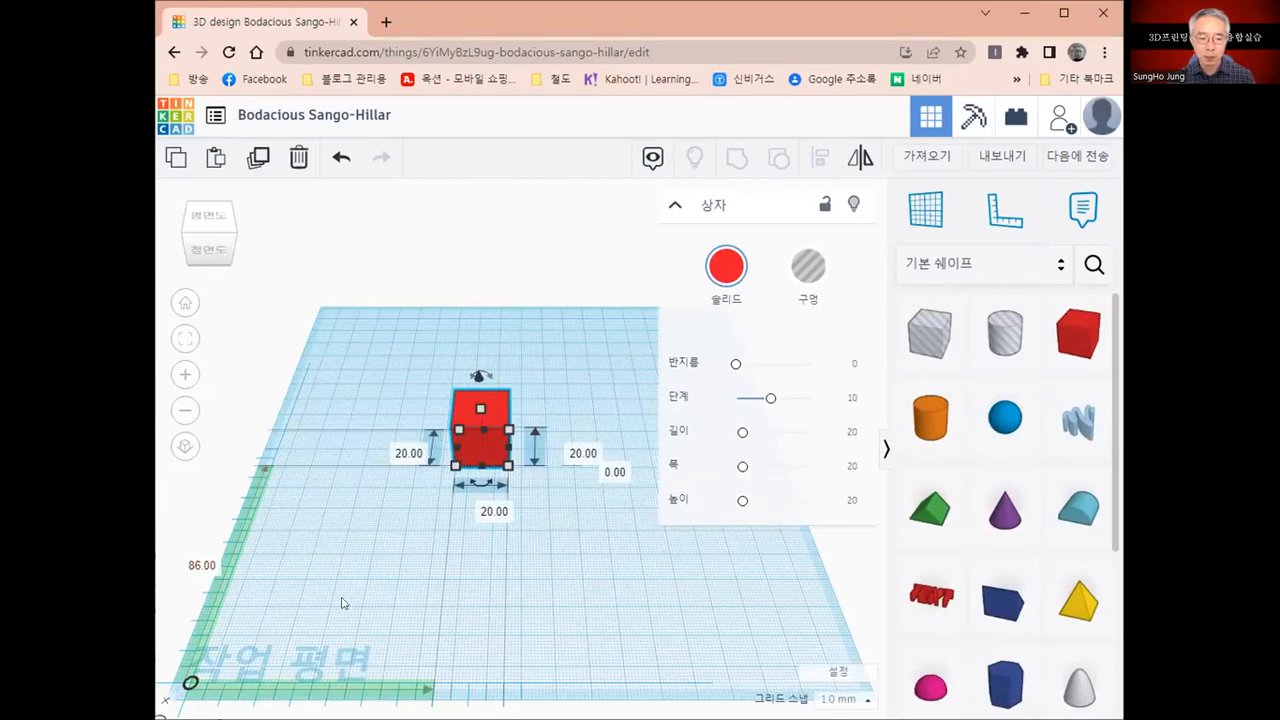
Examine the box's ruler dimensions and elevation at several zoom levels and from different angles.
{"action": "scroll", "coordinate": [341, 603], "scroll_direction": "down", "scroll_amount": 1}
{"action": "scroll", "coordinate": [341, 603], "scroll_direction": "down", "scroll_amount": 1}
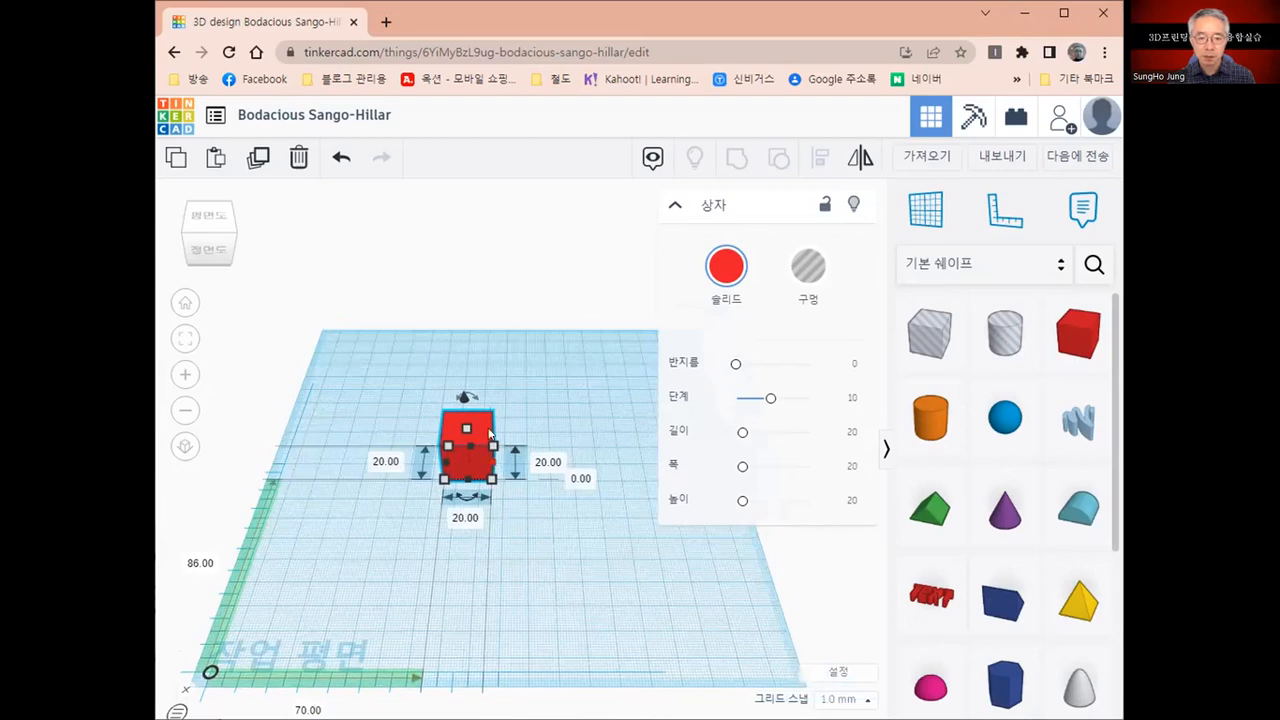
{"action": "scroll", "coordinate": [470, 452], "scroll_direction": "up", "scroll_amount": 1}
{"action": "scroll", "coordinate": [457, 444], "scroll_direction": "up", "scroll_amount": 1}
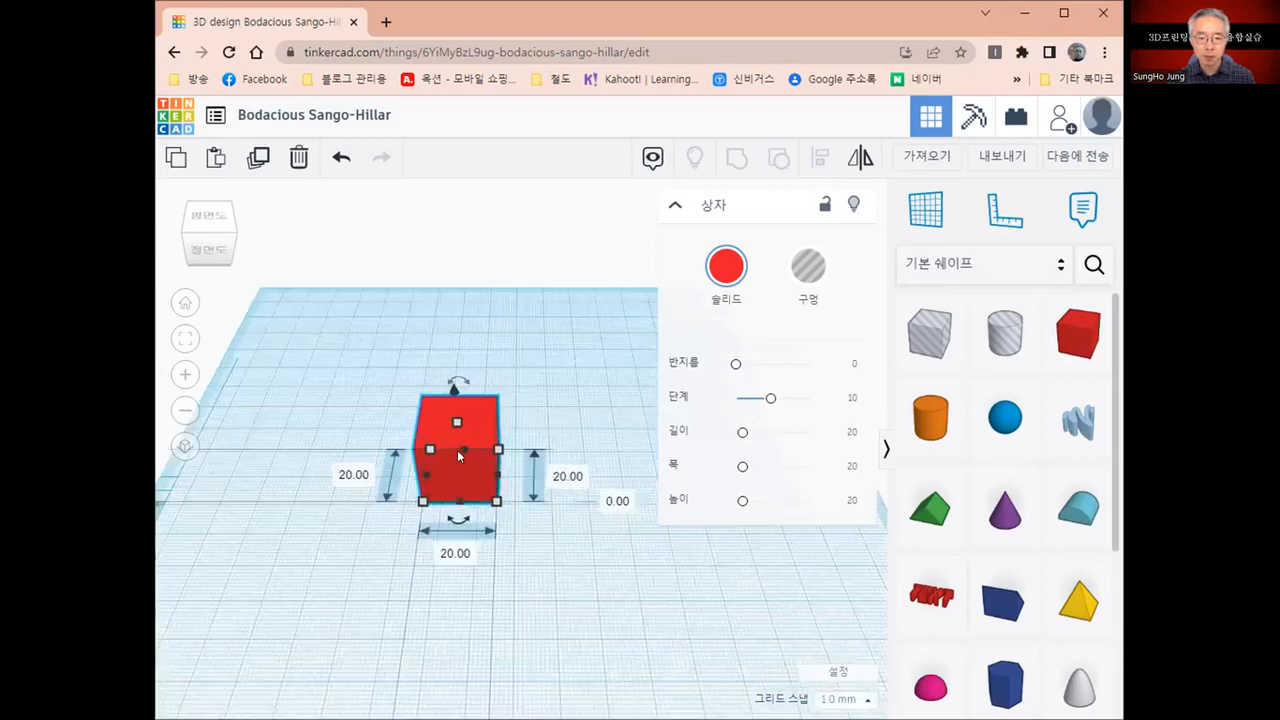
{"action": "scroll", "coordinate": [457, 450], "scroll_direction": "up", "scroll_amount": 1}
{"action": "scroll", "coordinate": [460, 528], "scroll_direction": "down", "scroll_amount": 1}
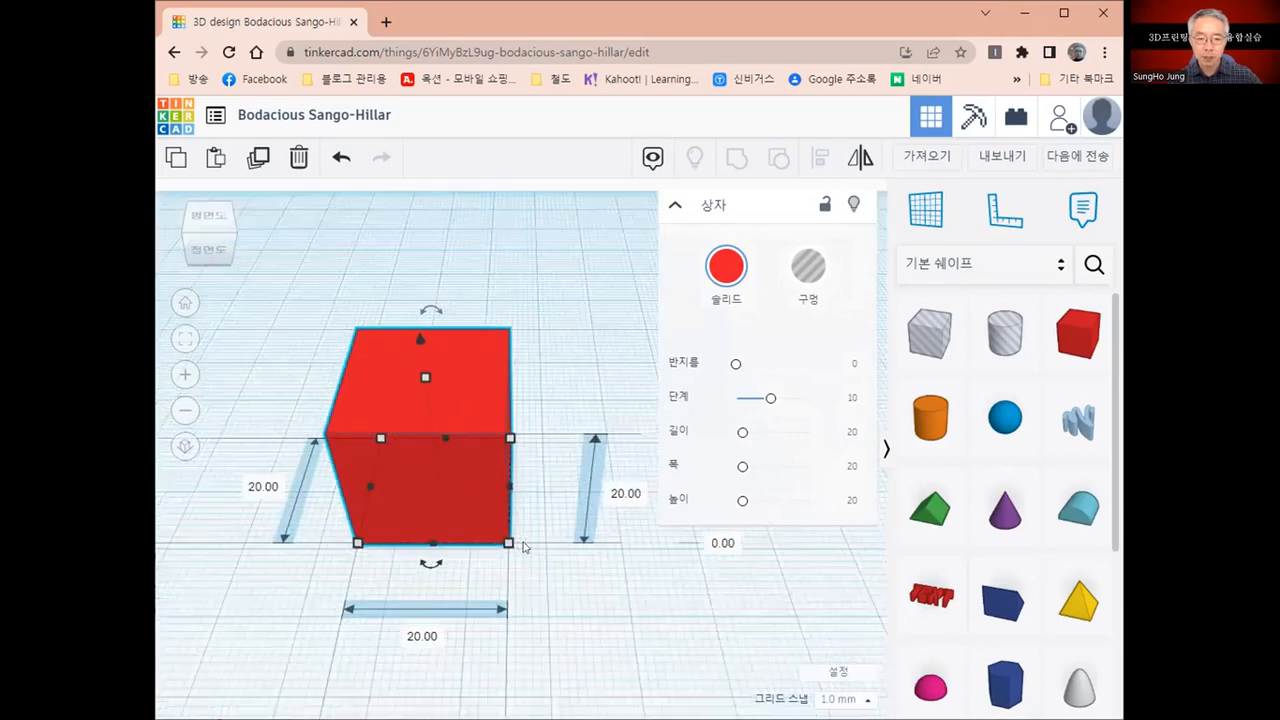
{"action": "scroll", "coordinate": [522, 545], "scroll_direction": "down", "scroll_amount": 1}
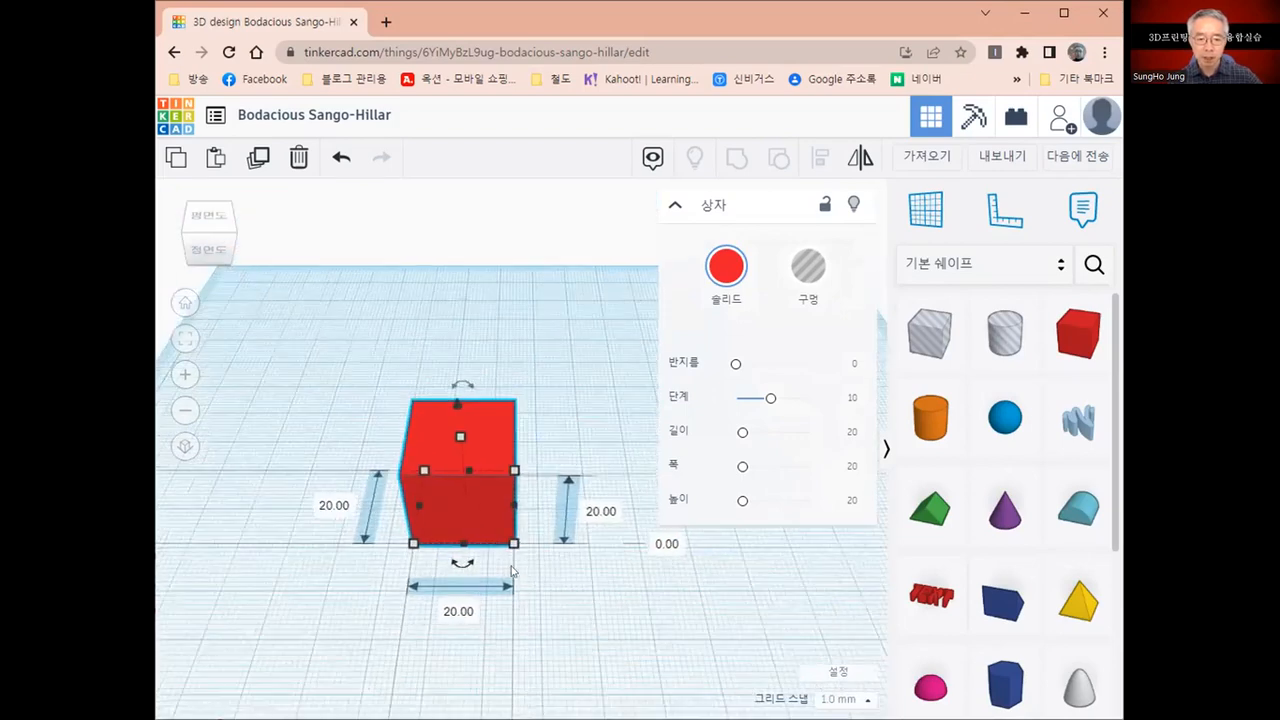
{"action": "right_click_drag", "start_coordinate": [398, 555], "coordinate": [470, 575]}
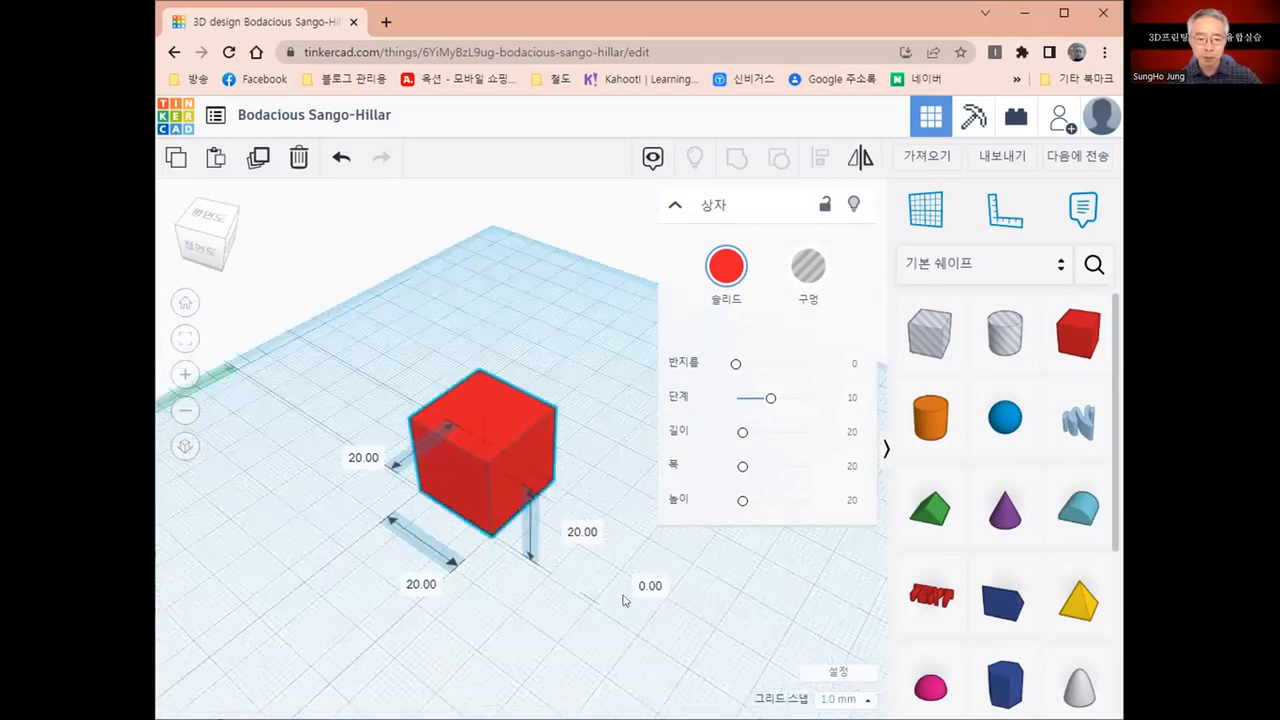
{"action": "right_click_drag", "start_coordinate": [586, 600], "coordinate": [566, 611]}
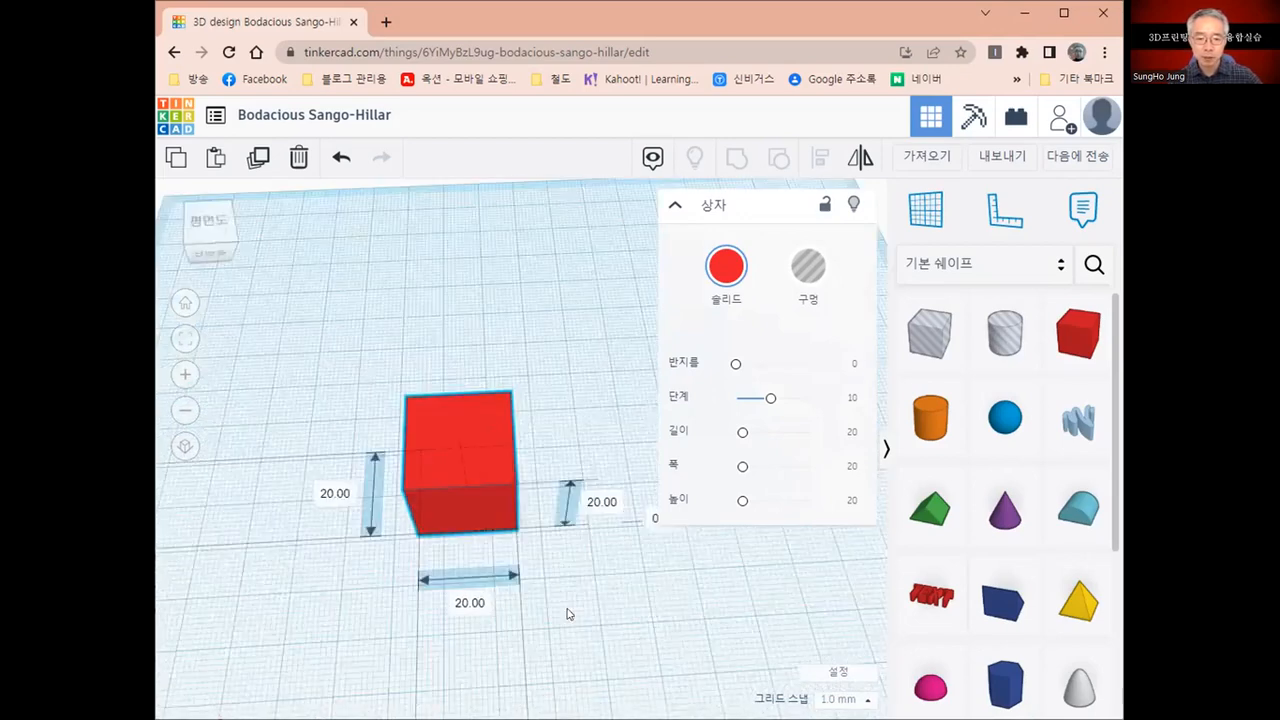
Replace the corner ruler with one close to the box, its origin about 22 mm and 8 mm from the box's front-left corner.
{"action": "left_click", "coordinate": [996, 214]}
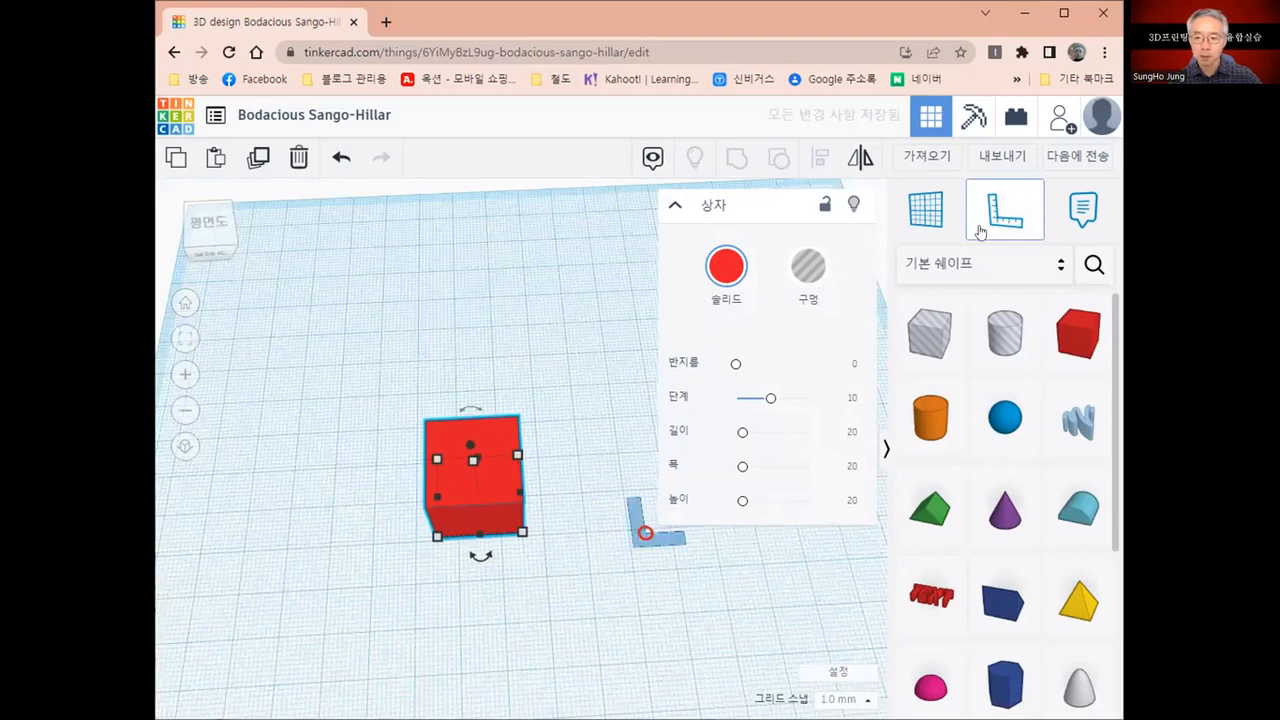
{"action": "key", "text": "Escape"}
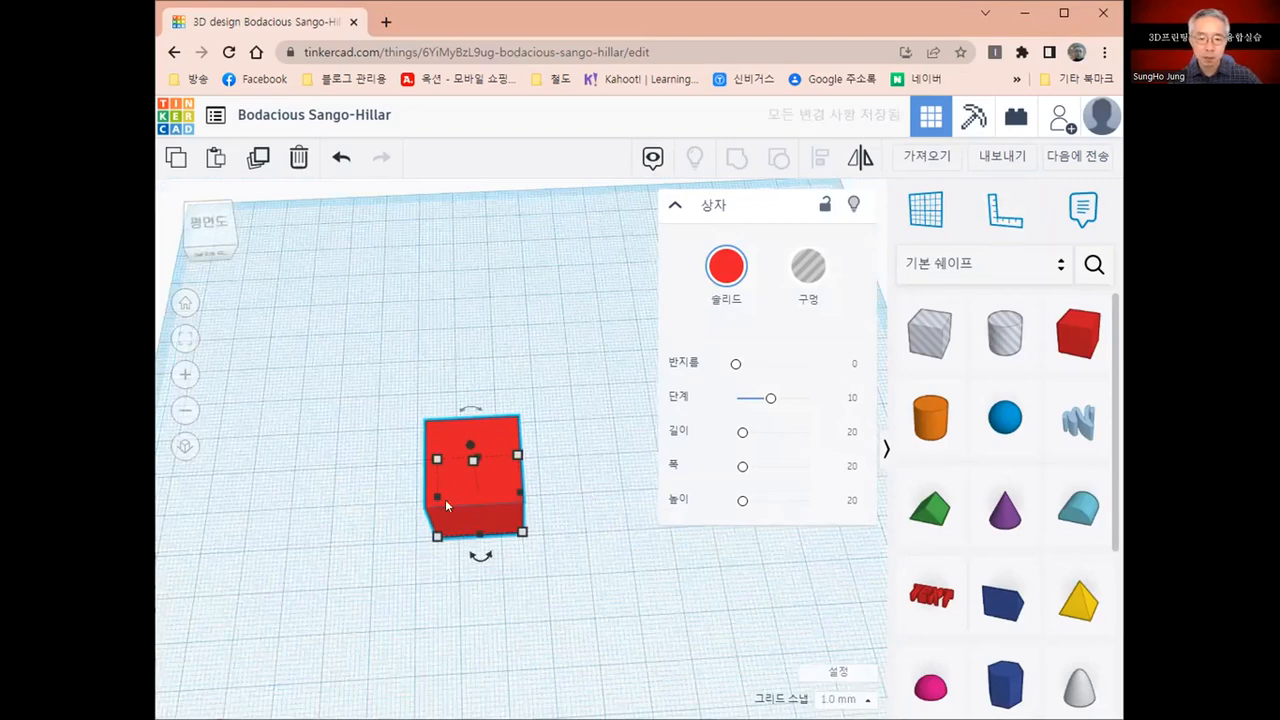
{"action": "key", "text": "ctrl+Down"}
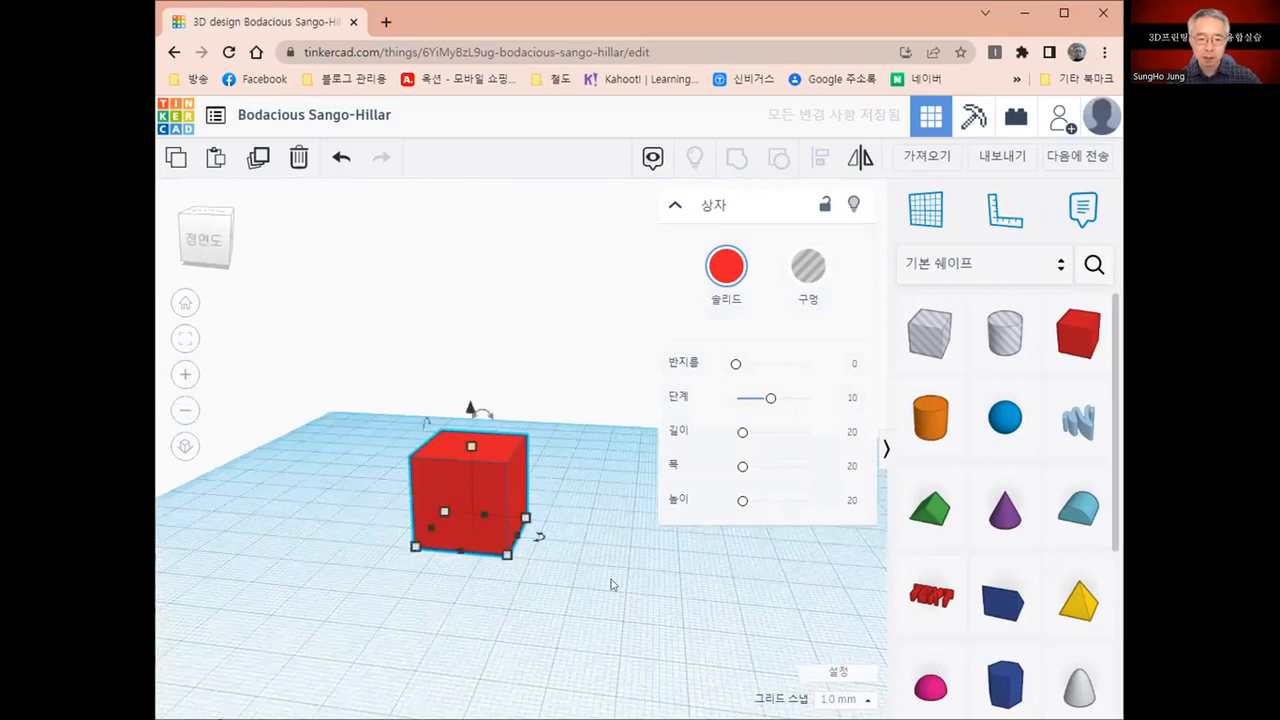
{"action": "key", "text": "ctrl+Up"}
{"action": "key", "text": "ctrl+Up"}
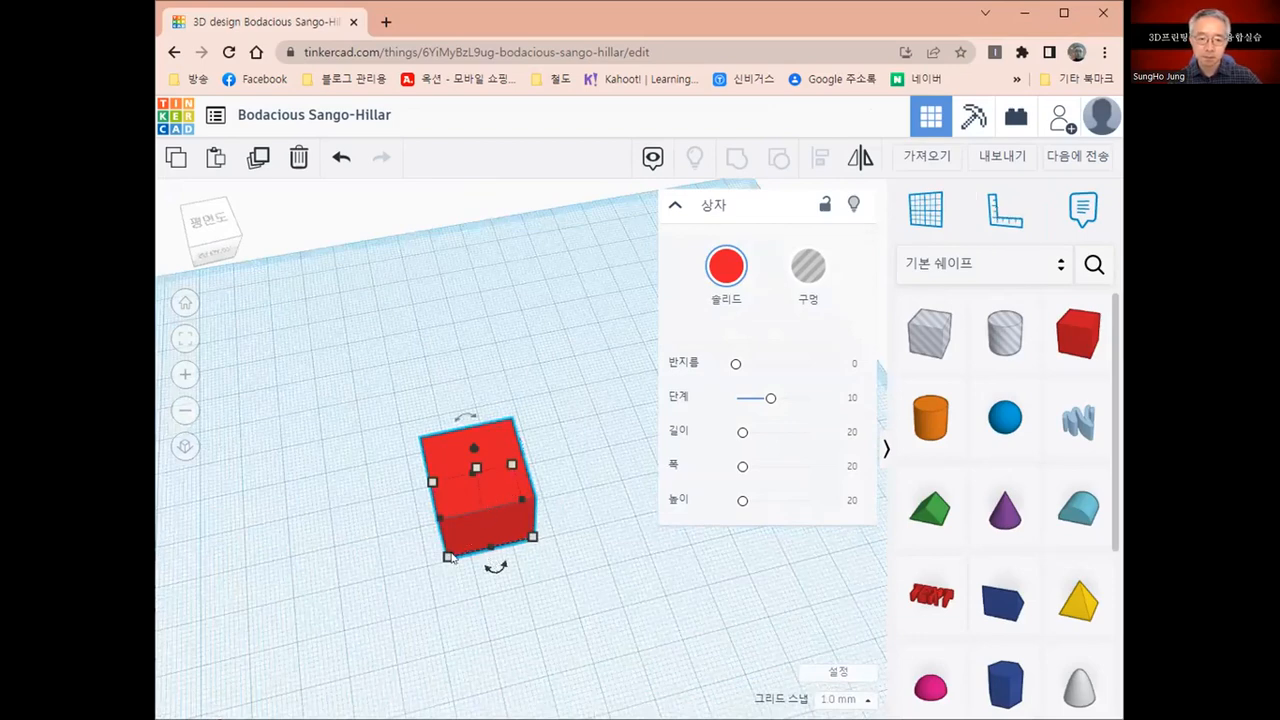
{"action": "mouse_move", "coordinate": [490, 548]}
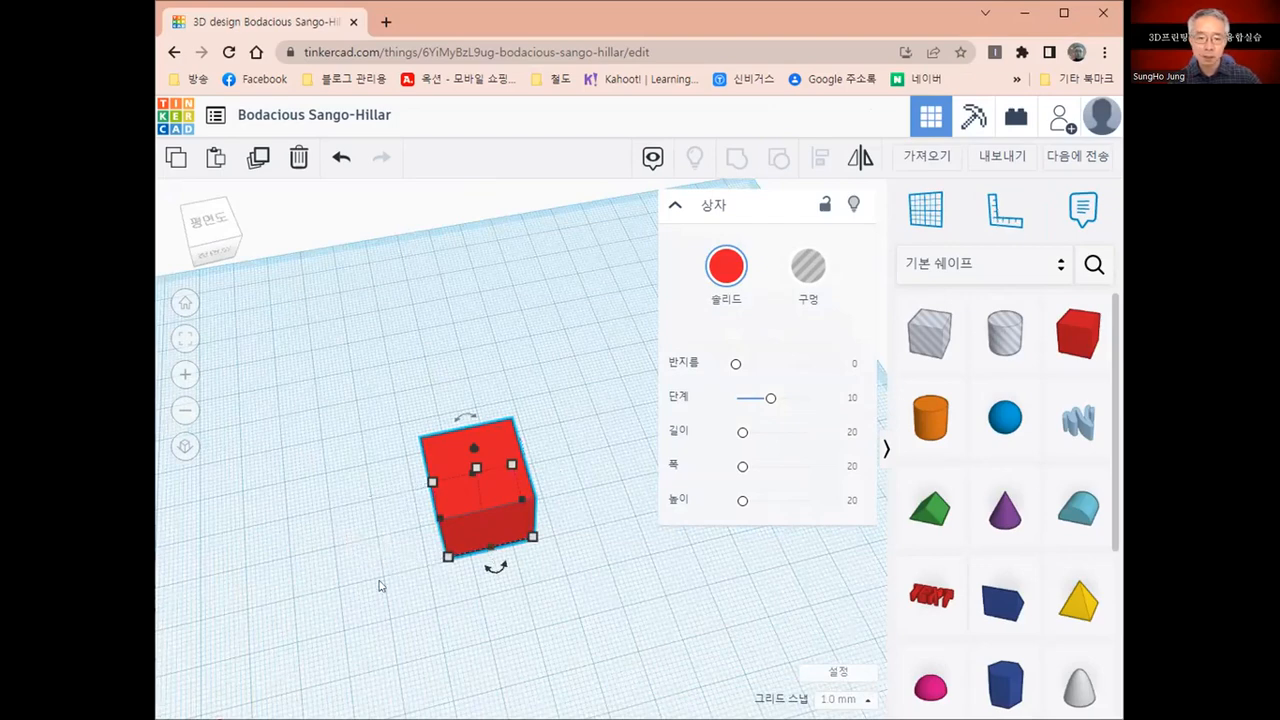
{"action": "key", "text": "r"}
{"action": "left_click", "coordinate": [356, 614]}
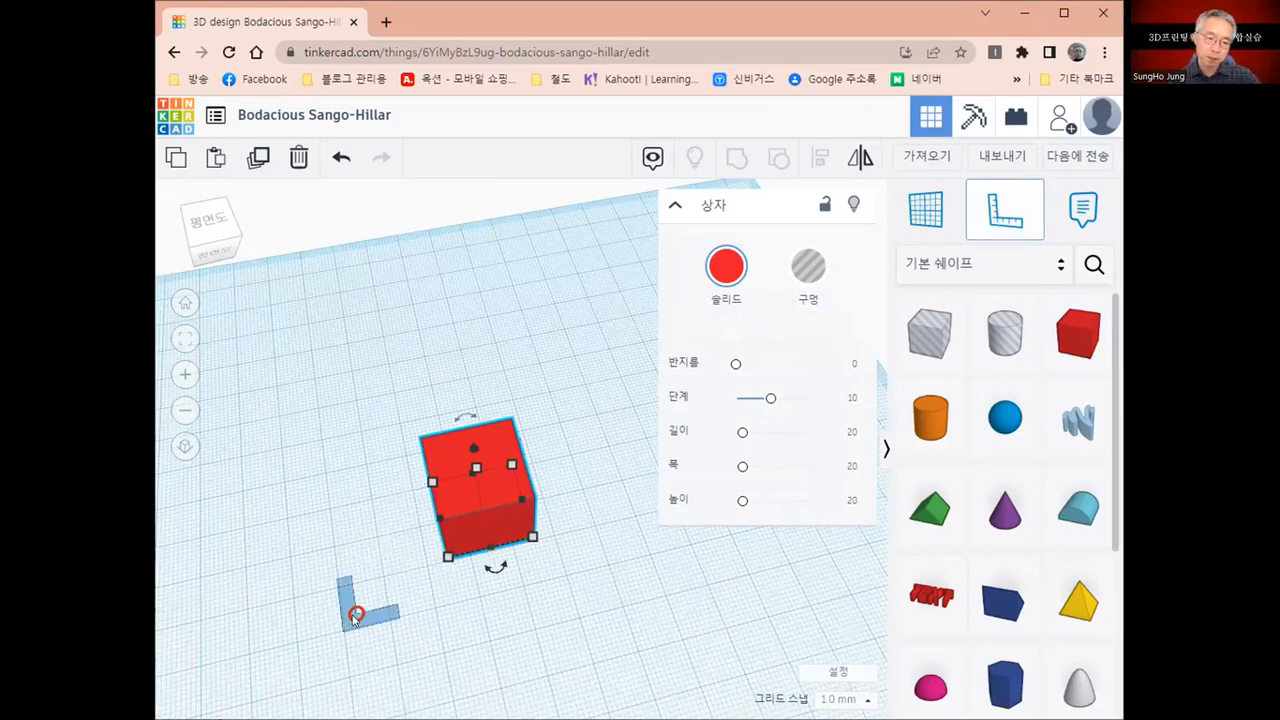
{"action": "left_click", "coordinate": [356, 614]}
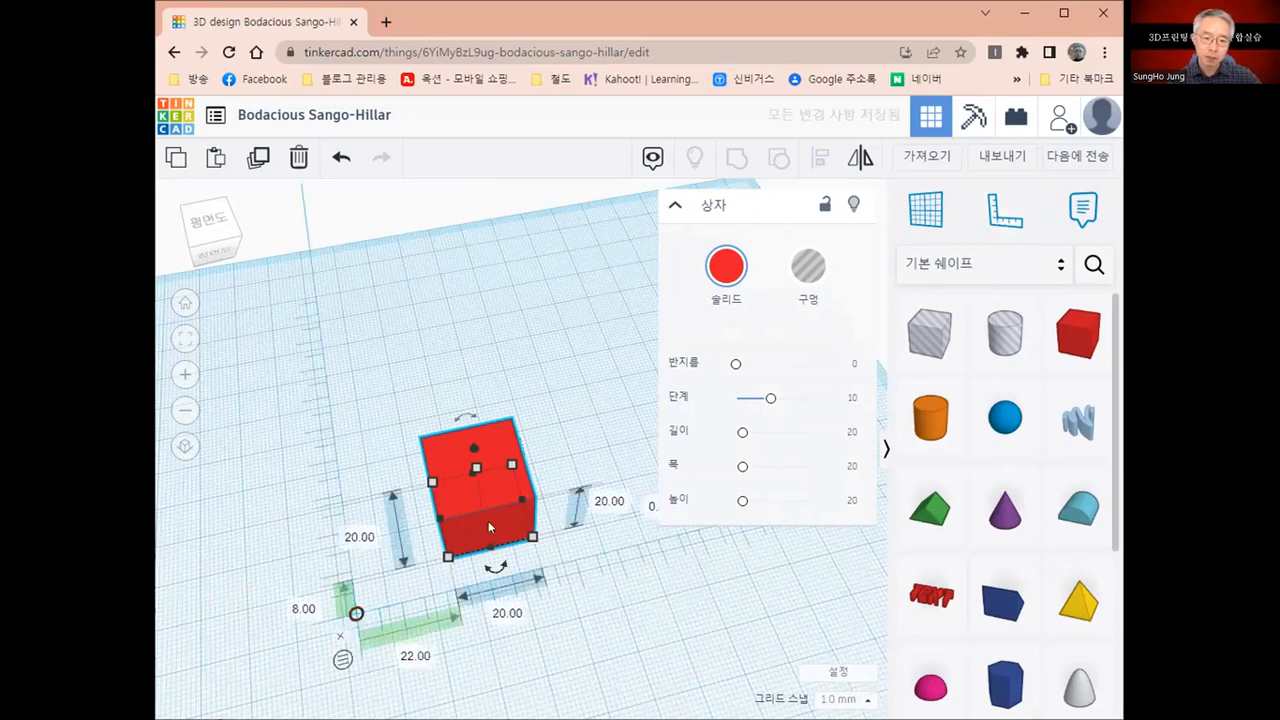
{"action": "key", "text": "ctrl+Right"}
{"action": "key", "text": "ctrl+Right"}
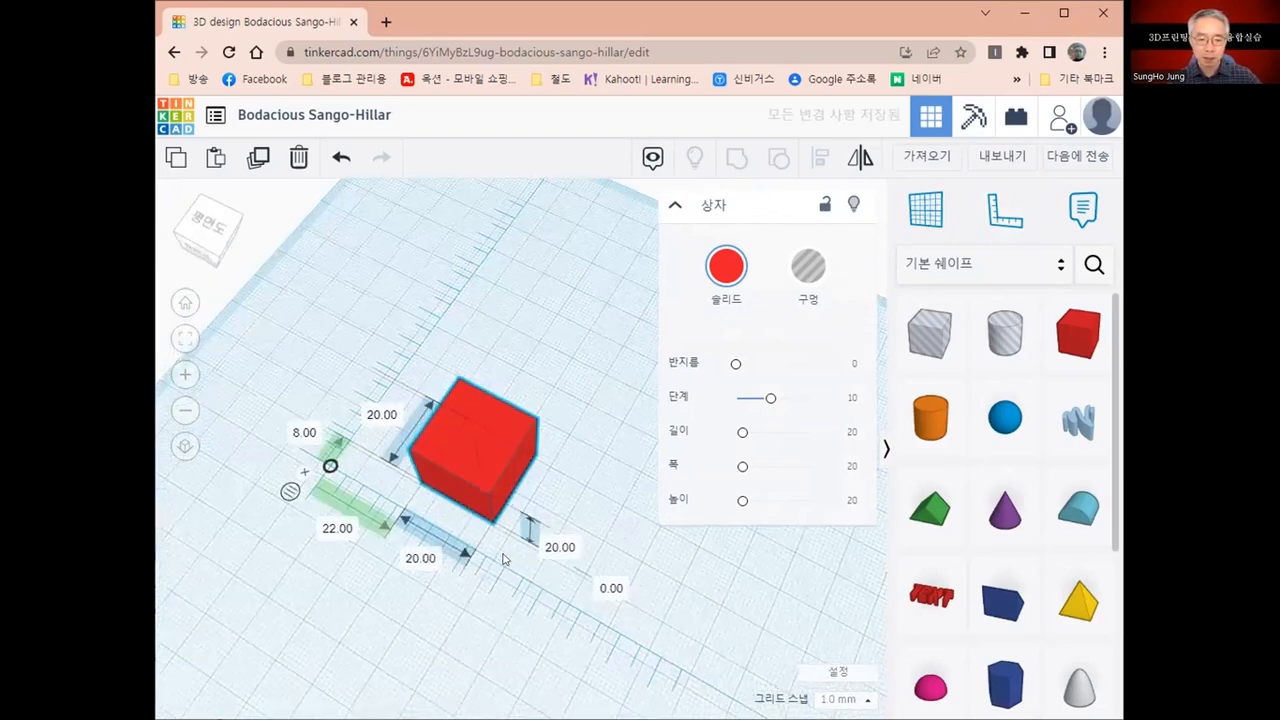
{"action": "key", "text": "ctrl+Down"}
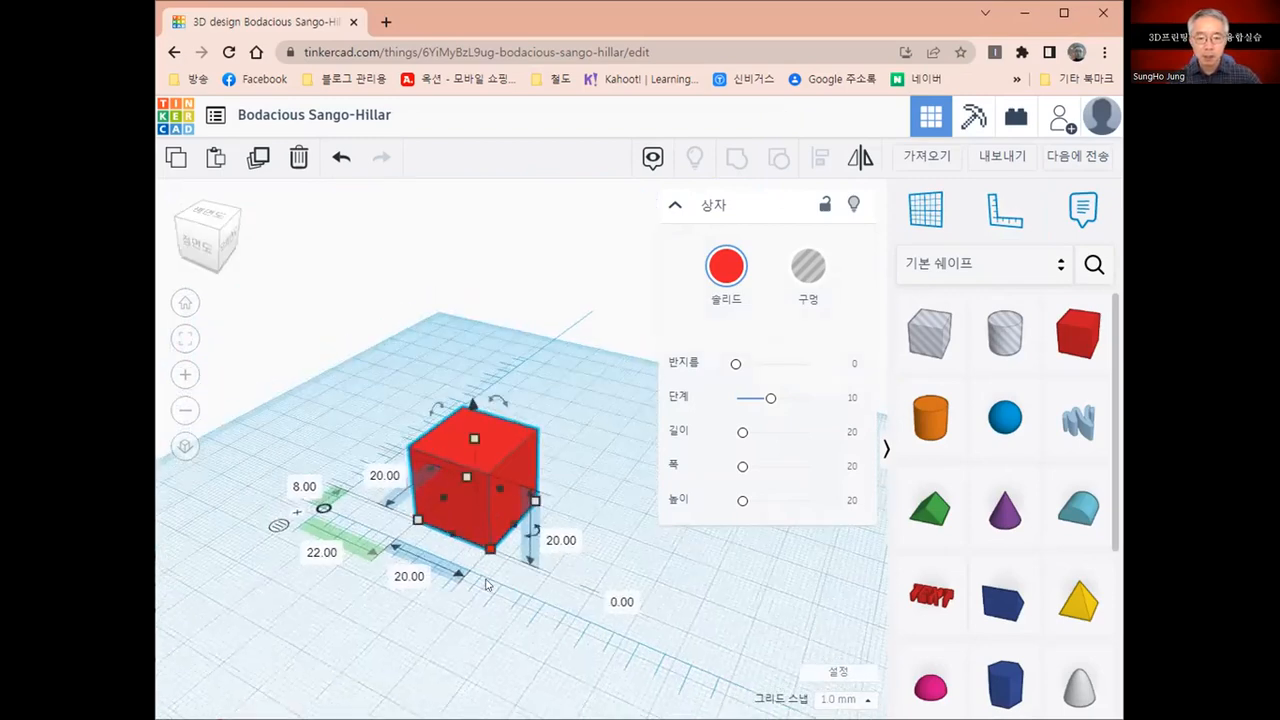
Add an orange cylinder in front of the box, about 72 mm across and 38 mm forward from the ruler's origin.
{"action": "scroll", "coordinate": [488, 585], "scroll_direction": "down", "scroll_amount": 1}
{"action": "scroll", "coordinate": [515, 597], "scroll_direction": "down", "scroll_amount": 2}
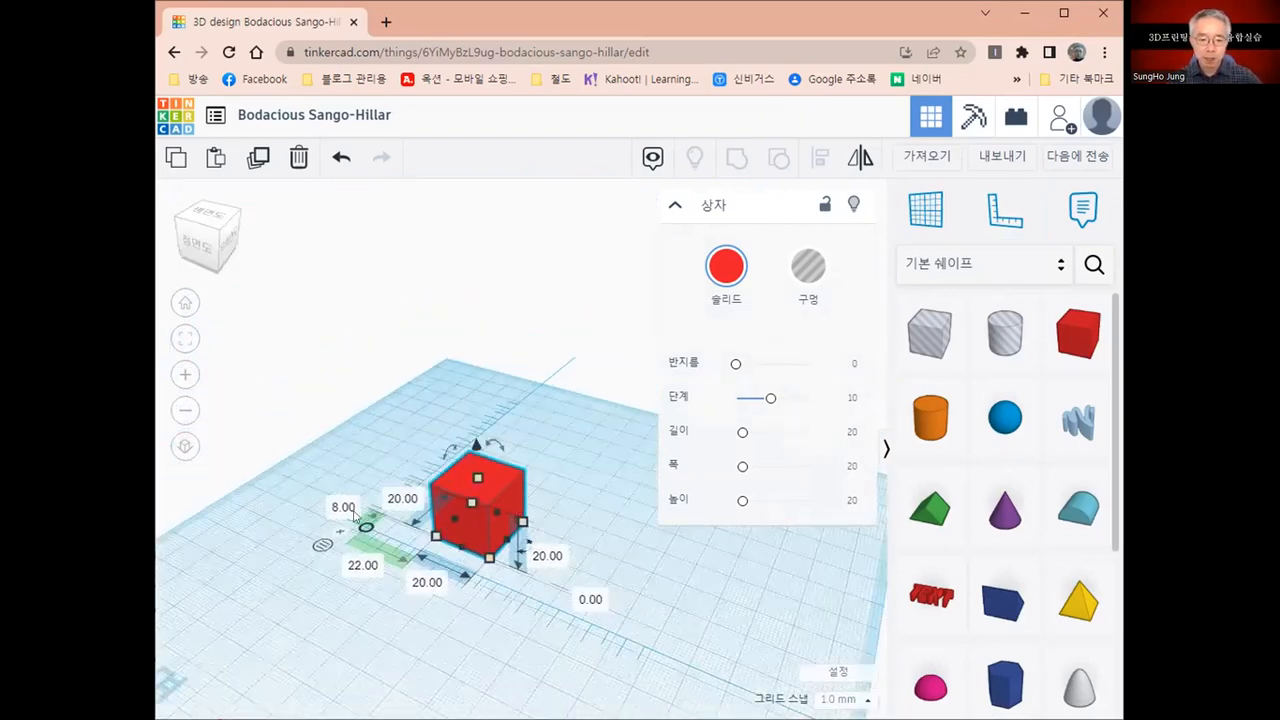
{"action": "middle_click_drag", "start_coordinate": [456, 590], "coordinate": [353, 511]}
{"action": "middle_click_drag", "start_coordinate": [389, 594], "coordinate": [459, 527]}
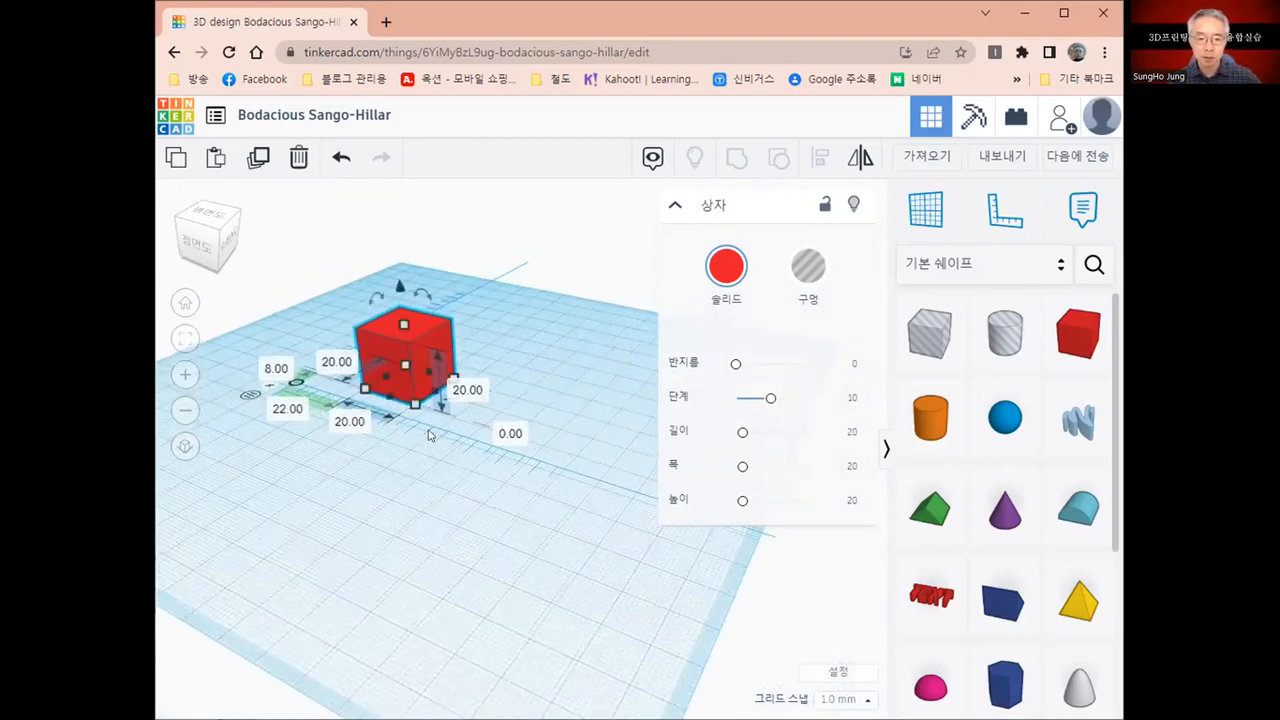
{"action": "middle_click_drag", "start_coordinate": [433, 568], "coordinate": [456, 620]}
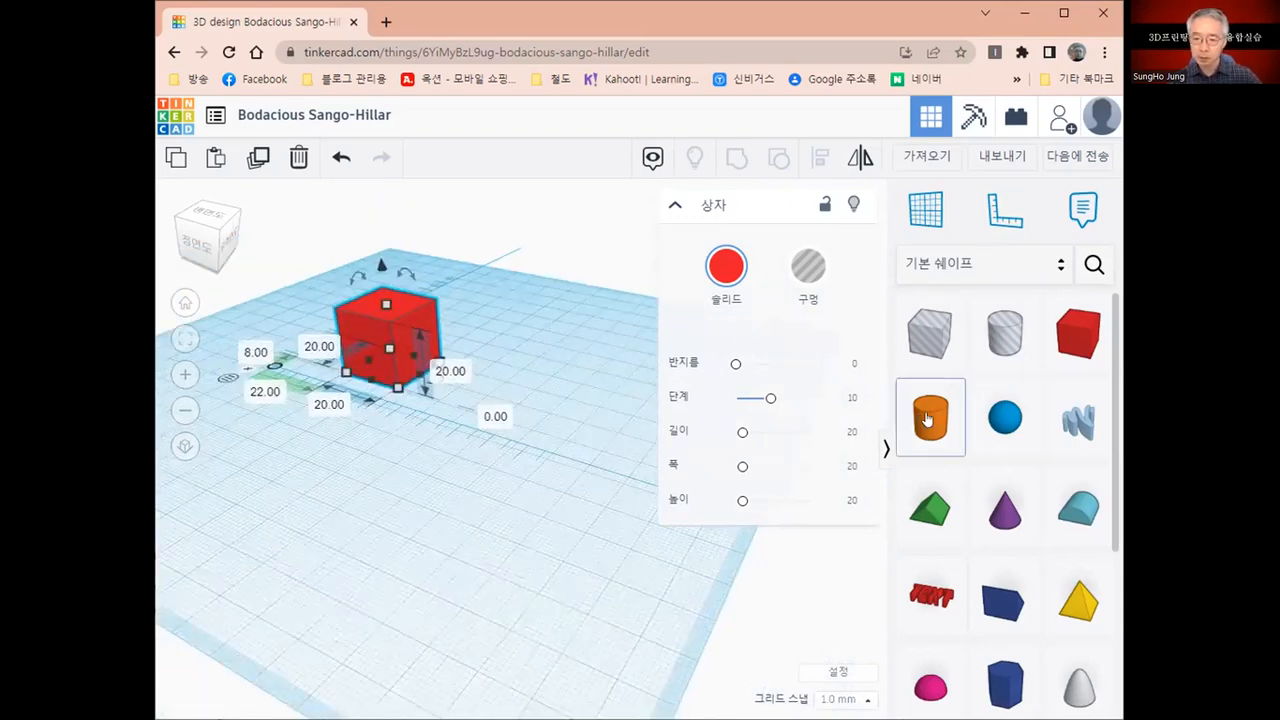
{"action": "left_click", "coordinate": [432, 499]}
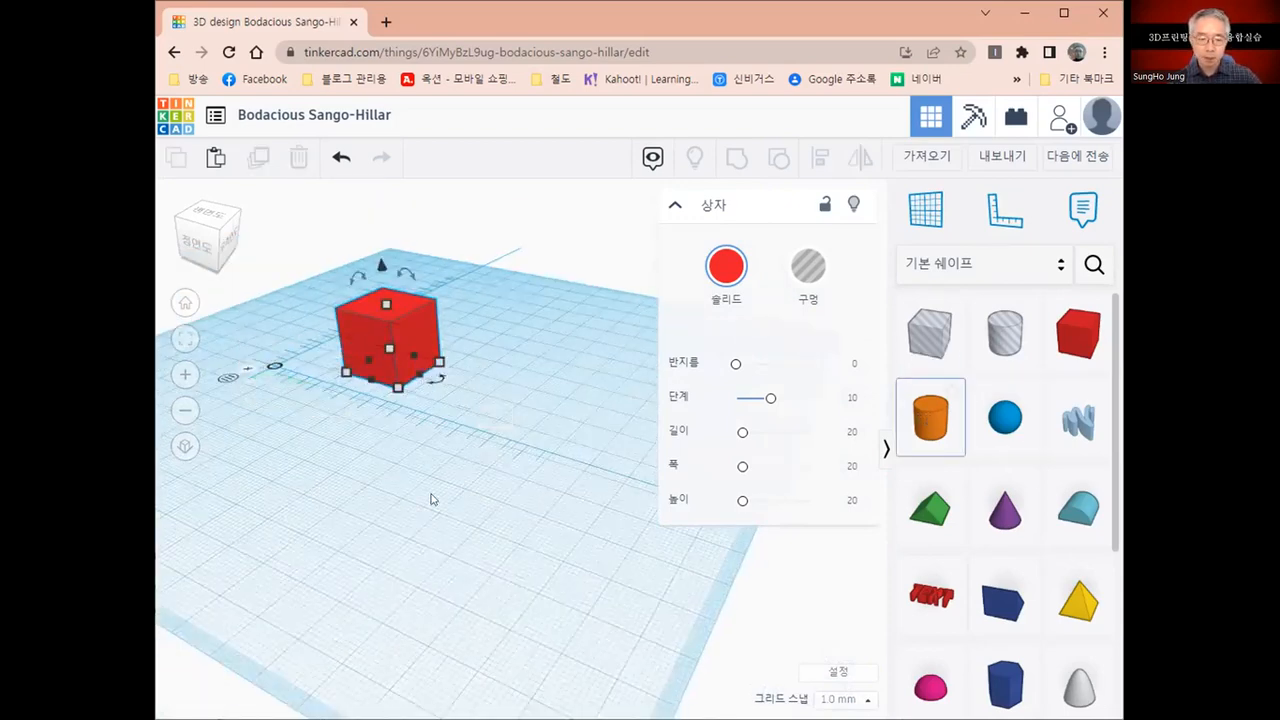
{"action": "left_click", "coordinate": [443, 589]}
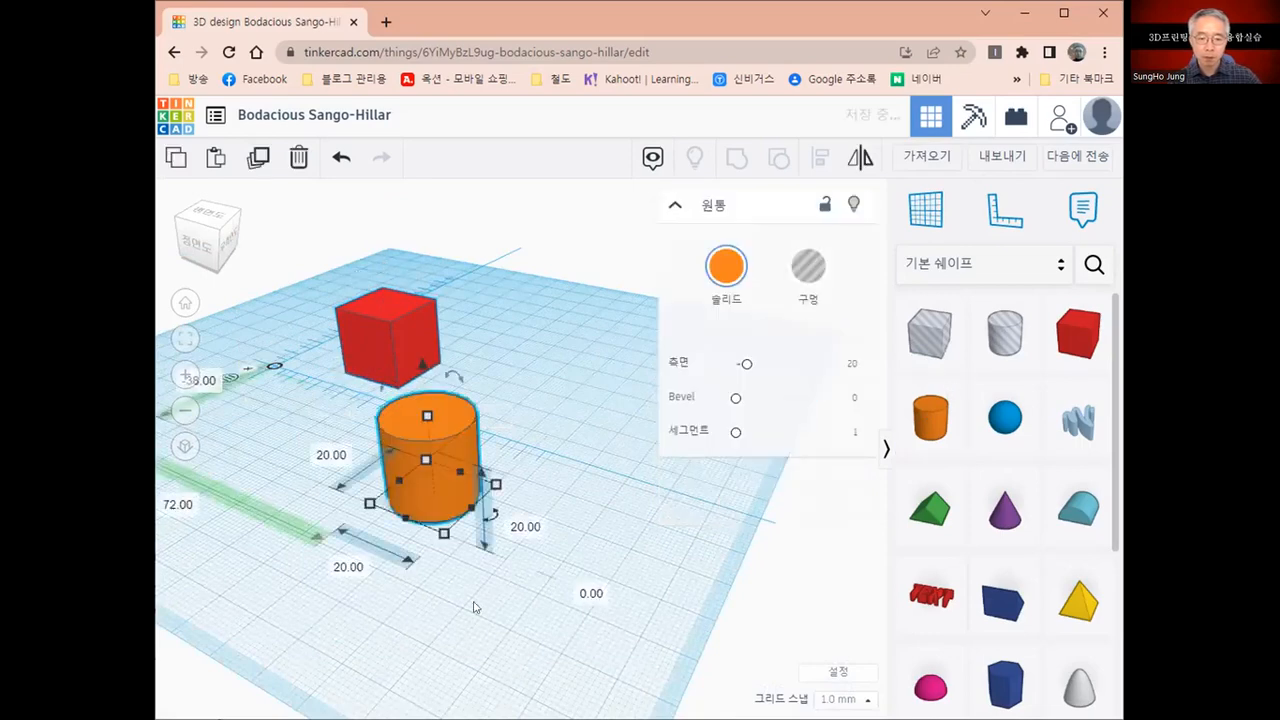
Examine the cylinder's ruler dimensions, elevation and distances from the origin at several zoom levels and from different angles.
{"action": "right_click_drag", "start_coordinate": [505, 607], "coordinate": [474, 580]}
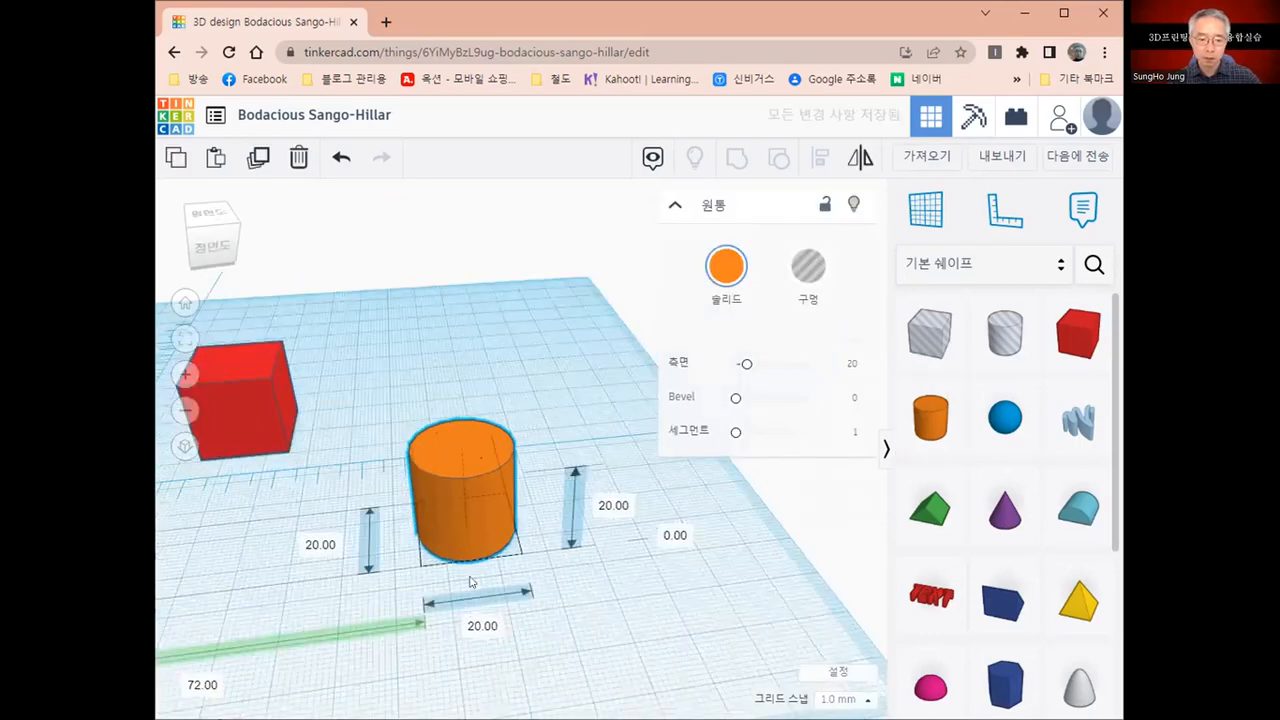
{"action": "left_click", "coordinate": [470, 496]}
{"action": "right_click_drag", "start_coordinate": [429, 500], "coordinate": [313, 451]}
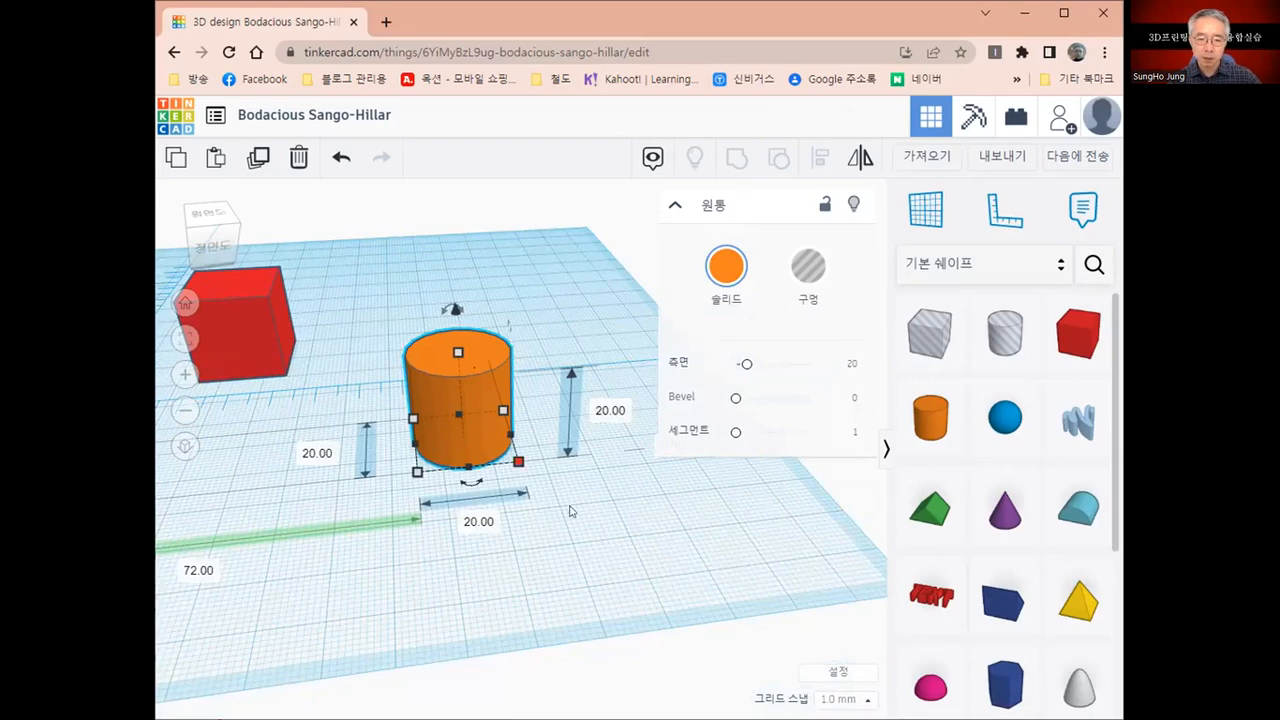
{"action": "right_click_drag", "start_coordinate": [571, 512], "coordinate": [517, 549]}
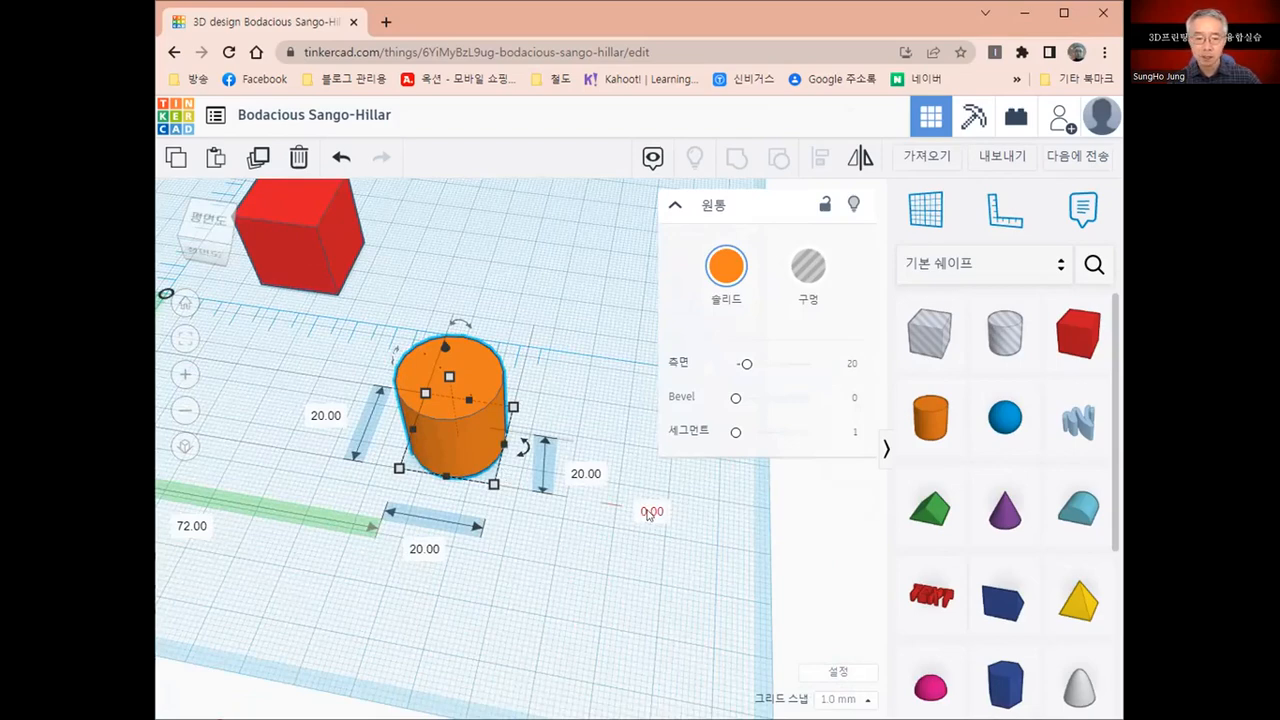
{"action": "scroll", "coordinate": [466, 505], "scroll_direction": "up", "scroll_amount": 2}
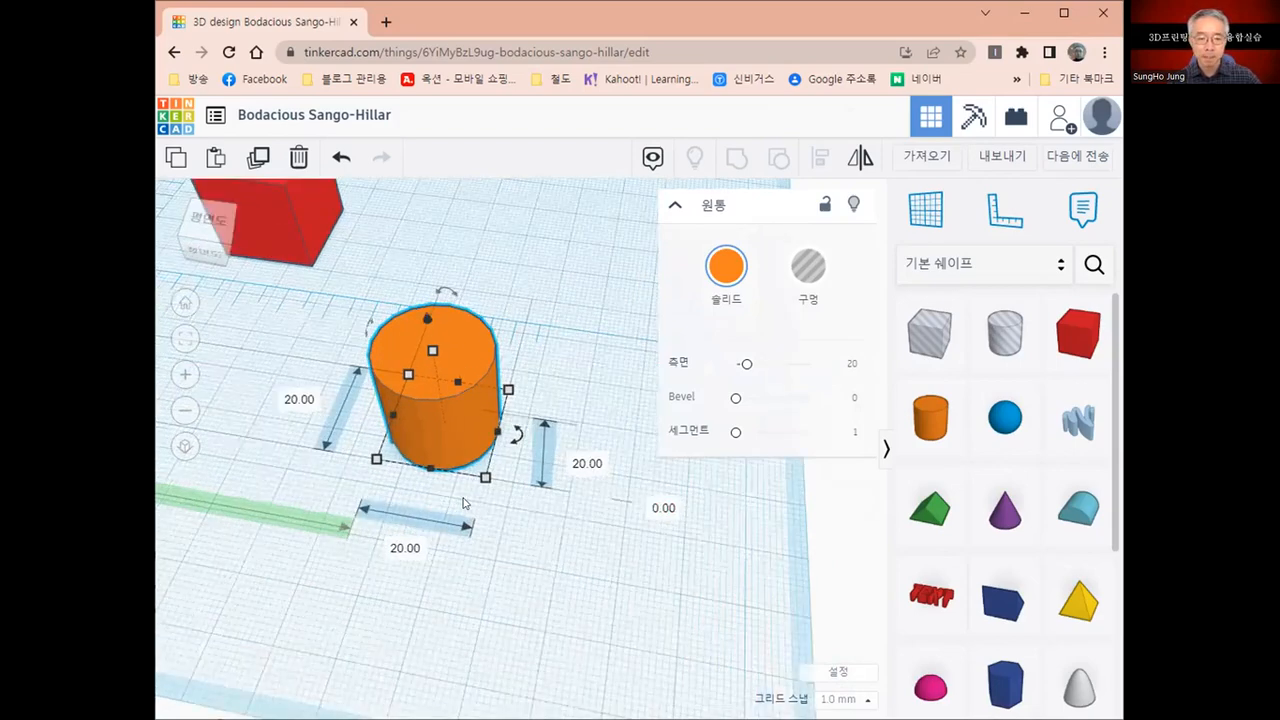
{"action": "scroll", "coordinate": [463, 503], "scroll_direction": "down", "scroll_amount": 1}
{"action": "scroll", "coordinate": [420, 510], "scroll_direction": "down", "scroll_amount": 2}
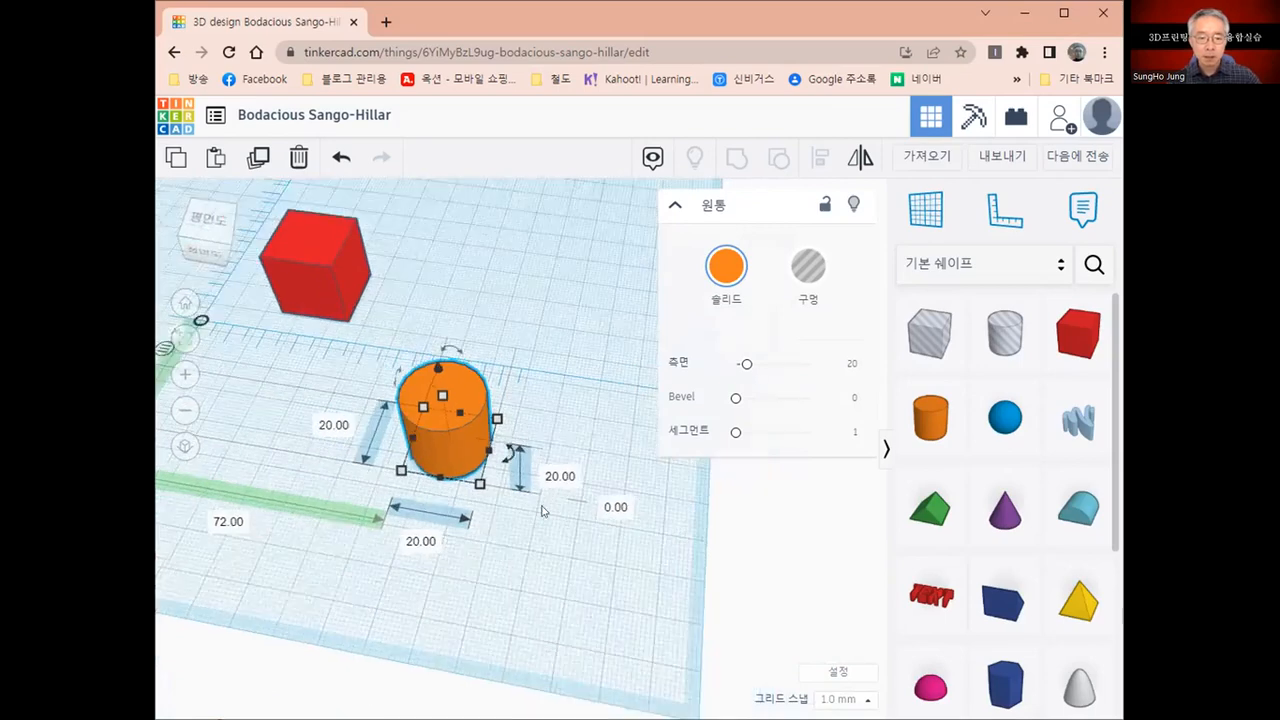
{"action": "scroll", "coordinate": [418, 556], "scroll_direction": "up", "scroll_amount": 1}
{"action": "scroll", "coordinate": [360, 518], "scroll_direction": "down", "scroll_amount": 1}
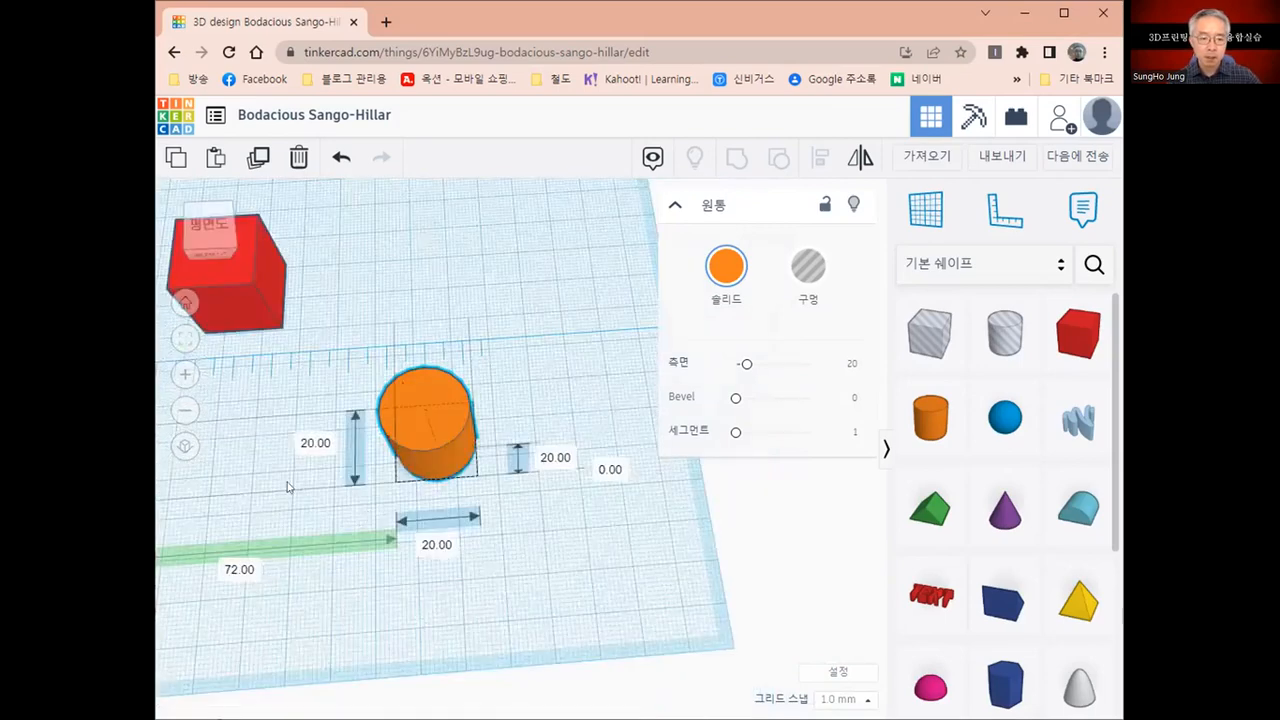
{"action": "right_click_drag", "start_coordinate": [255, 479], "coordinate": [388, 468]}
{"action": "middle_click_drag", "start_coordinate": [245, 500], "coordinate": [378, 485]}
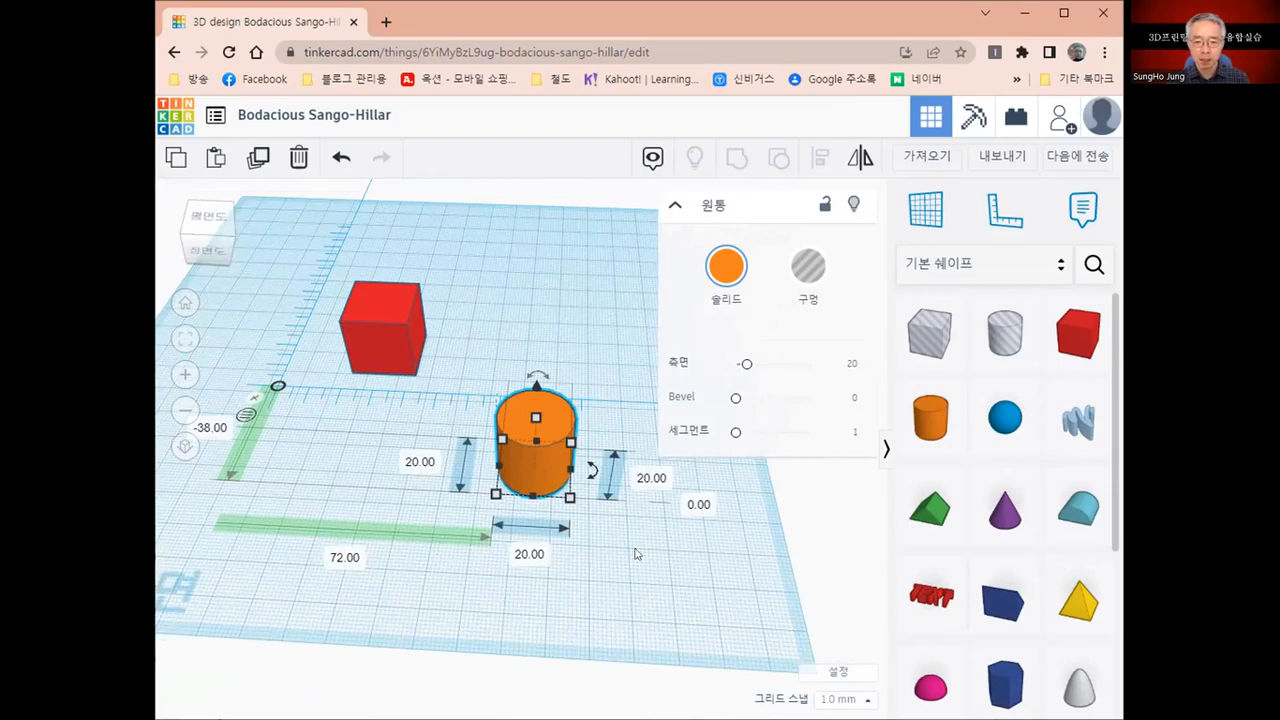
{"action": "right_click_drag", "start_coordinate": [485, 537], "coordinate": [648, 558]}
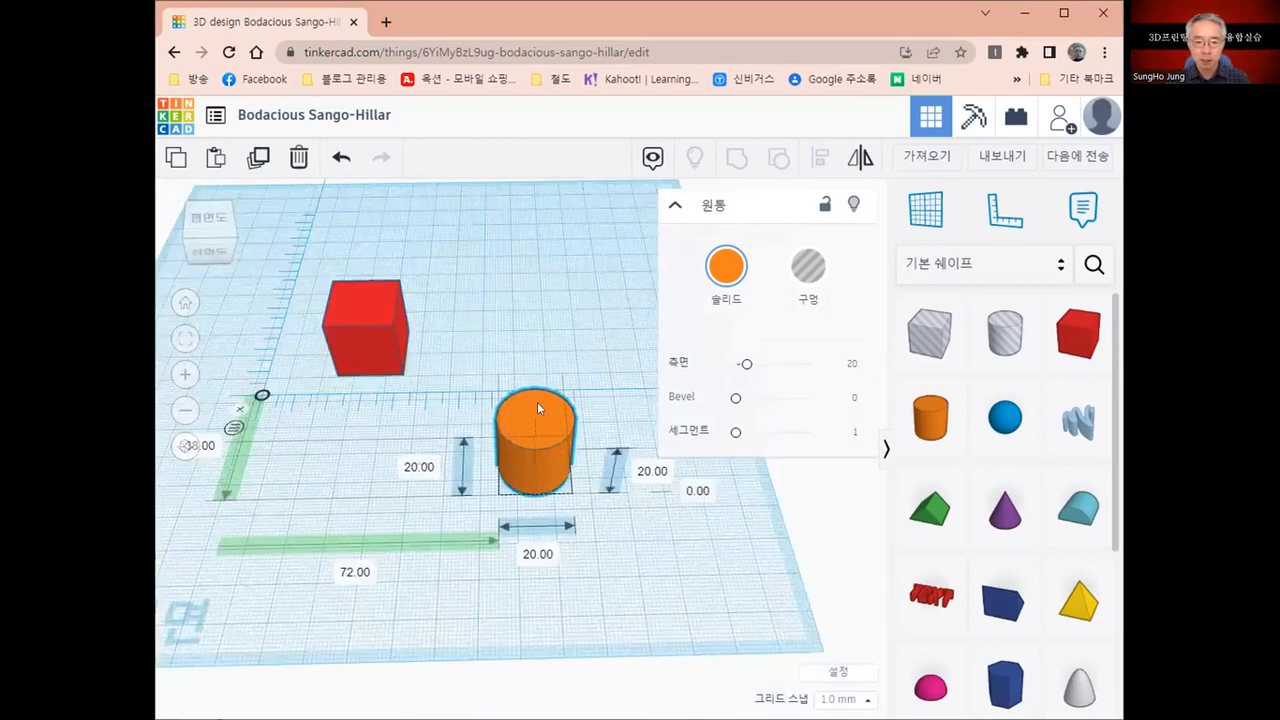
{"action": "right_click_drag", "start_coordinate": [530, 415], "coordinate": [514, 594]}
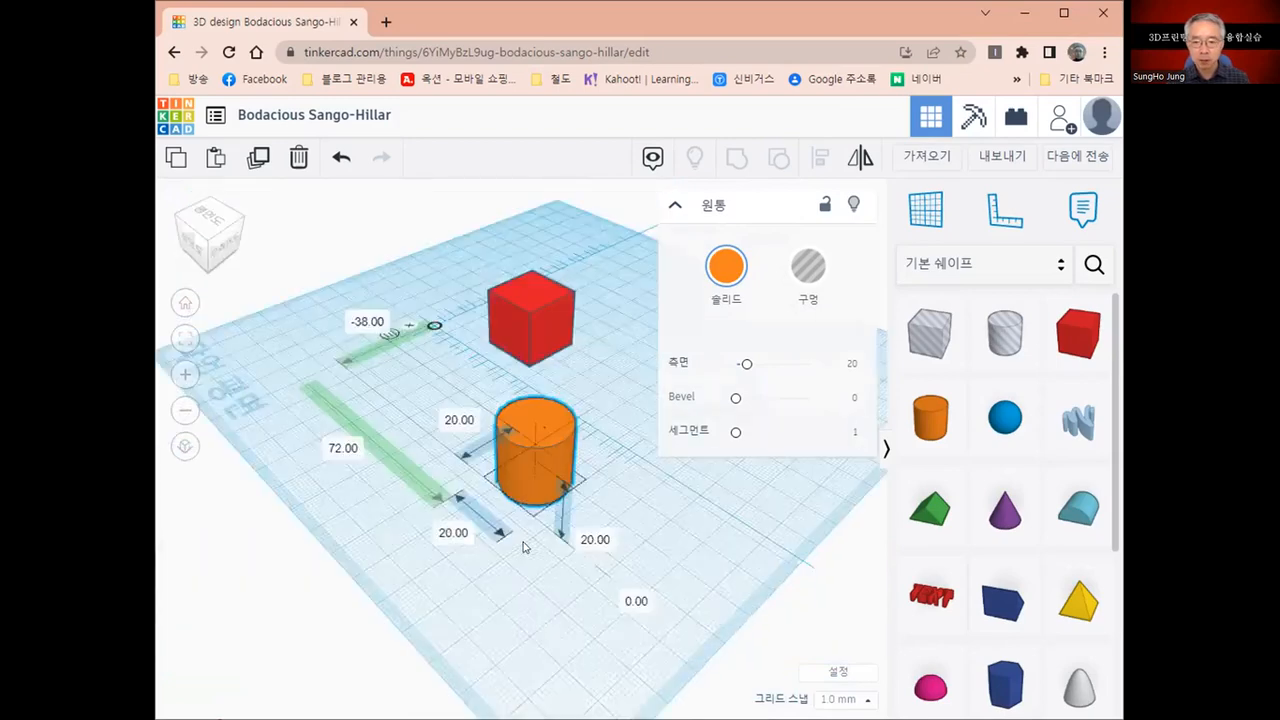
Add a red text shape behind the cylinder, about 53 mm across and 39 mm back from the ruler's origin.
{"action": "right_click_drag", "start_coordinate": [658, 593], "coordinate": [960, 487]}
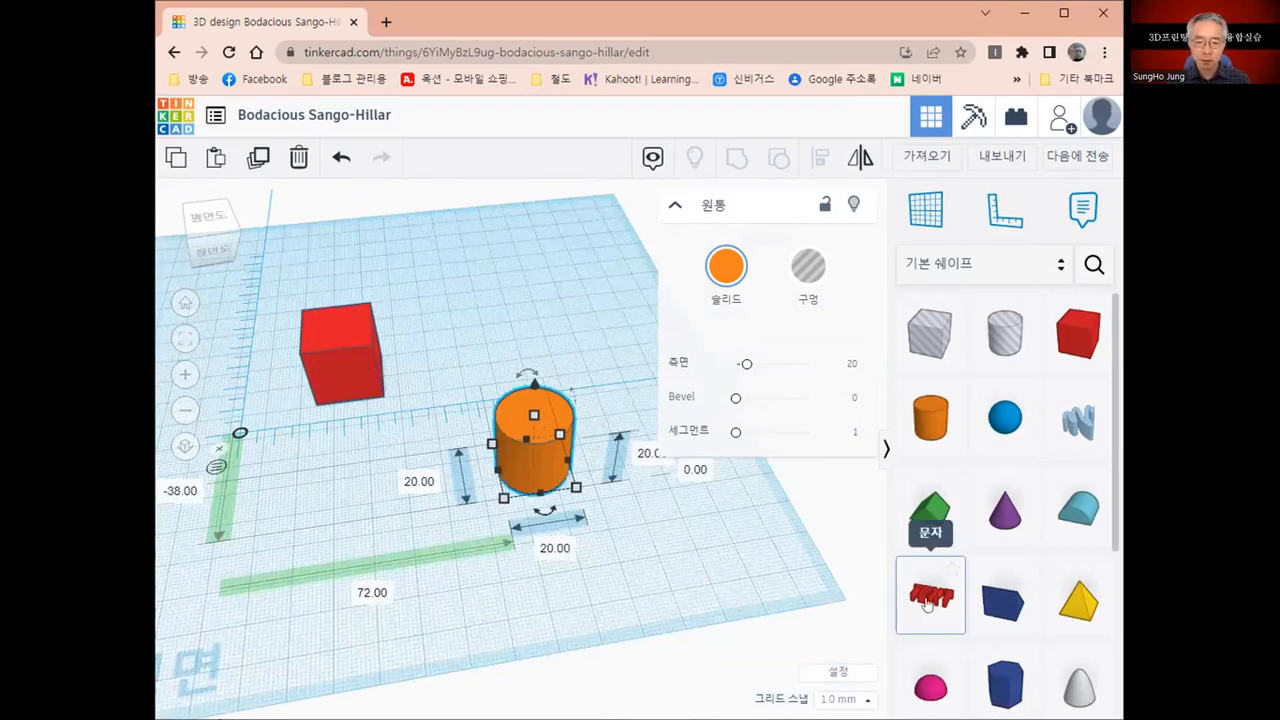
{"action": "left_click_drag", "start_coordinate": [927, 605], "coordinate": [512, 307]}
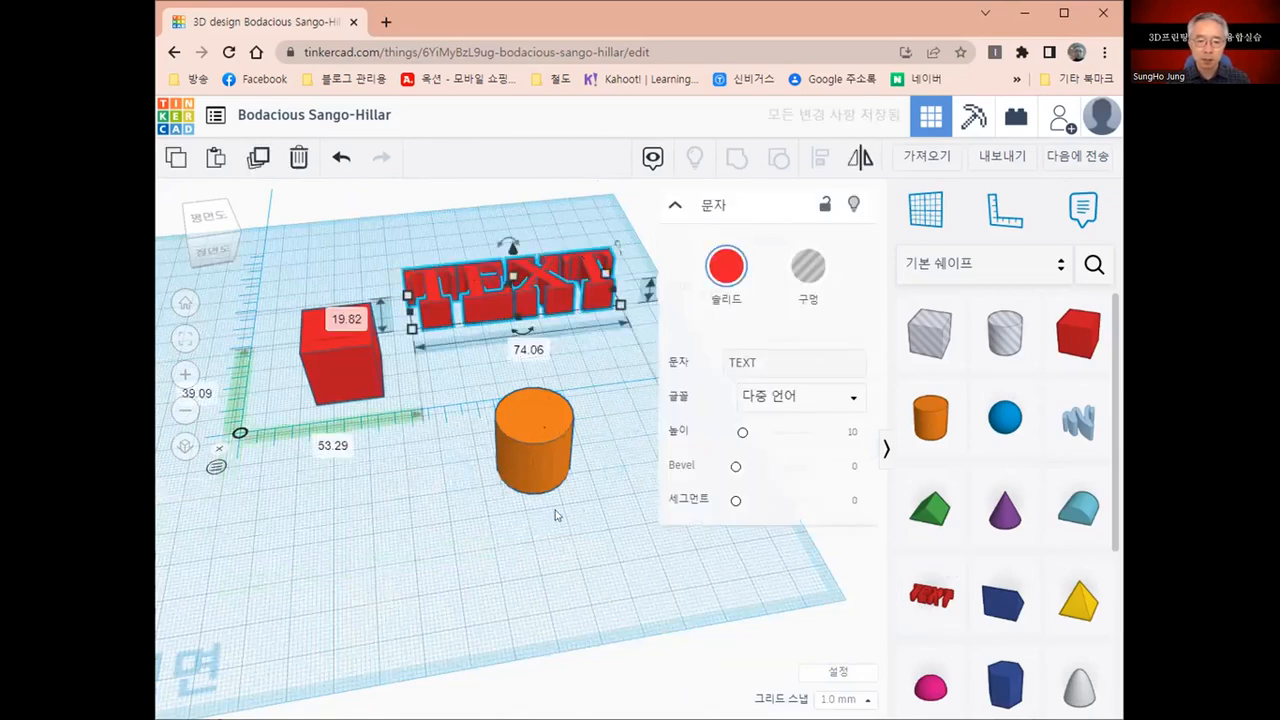
Examine the text shape's dimensions and distances from the ruler's origin, and compare them with the cylinder's.
{"action": "right_click_drag", "start_coordinate": [557, 509], "coordinate": [458, 294]}
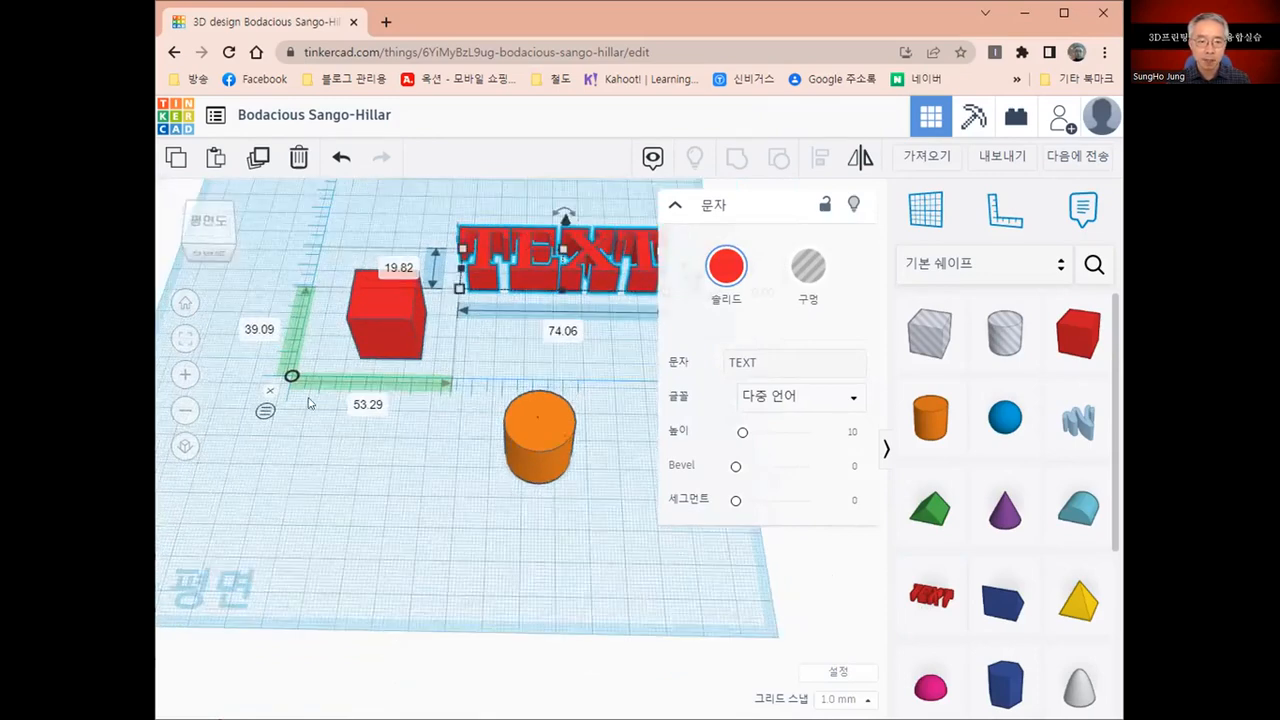
{"action": "middle_click_drag", "start_coordinate": [448, 324], "coordinate": [322, 414]}
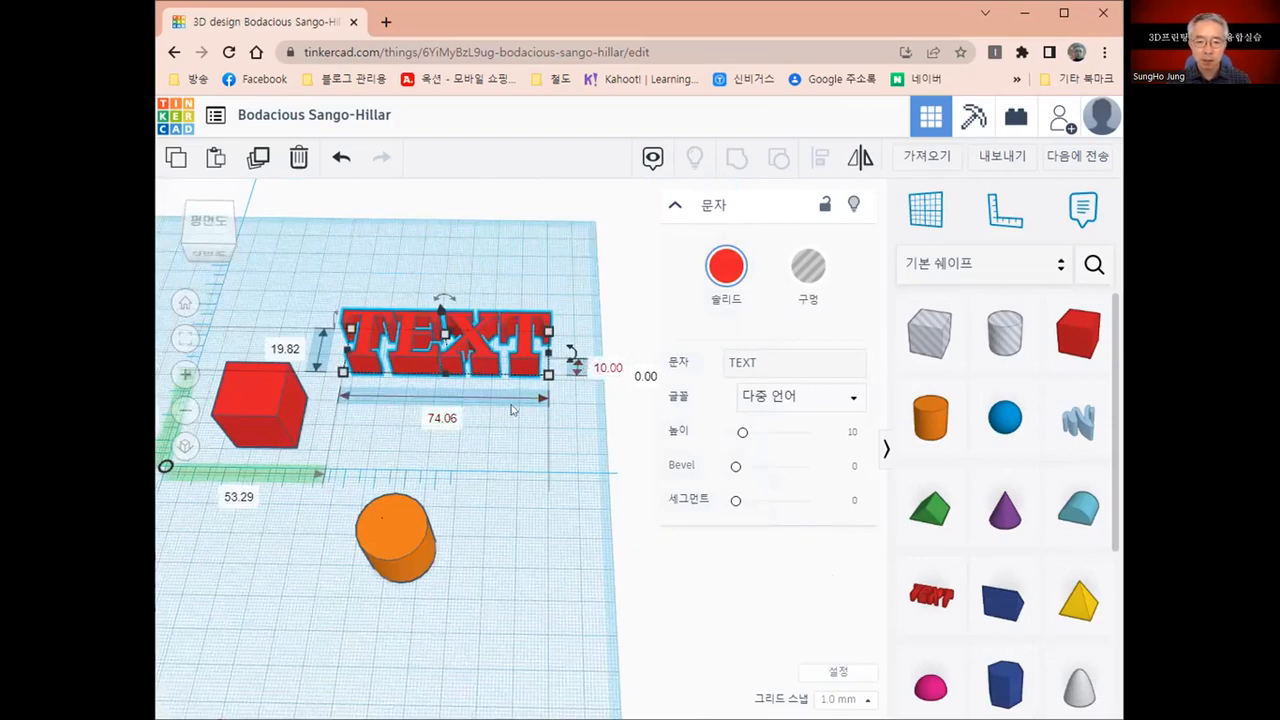
{"action": "middle_click_drag", "start_coordinate": [531, 414], "coordinate": [446, 417]}
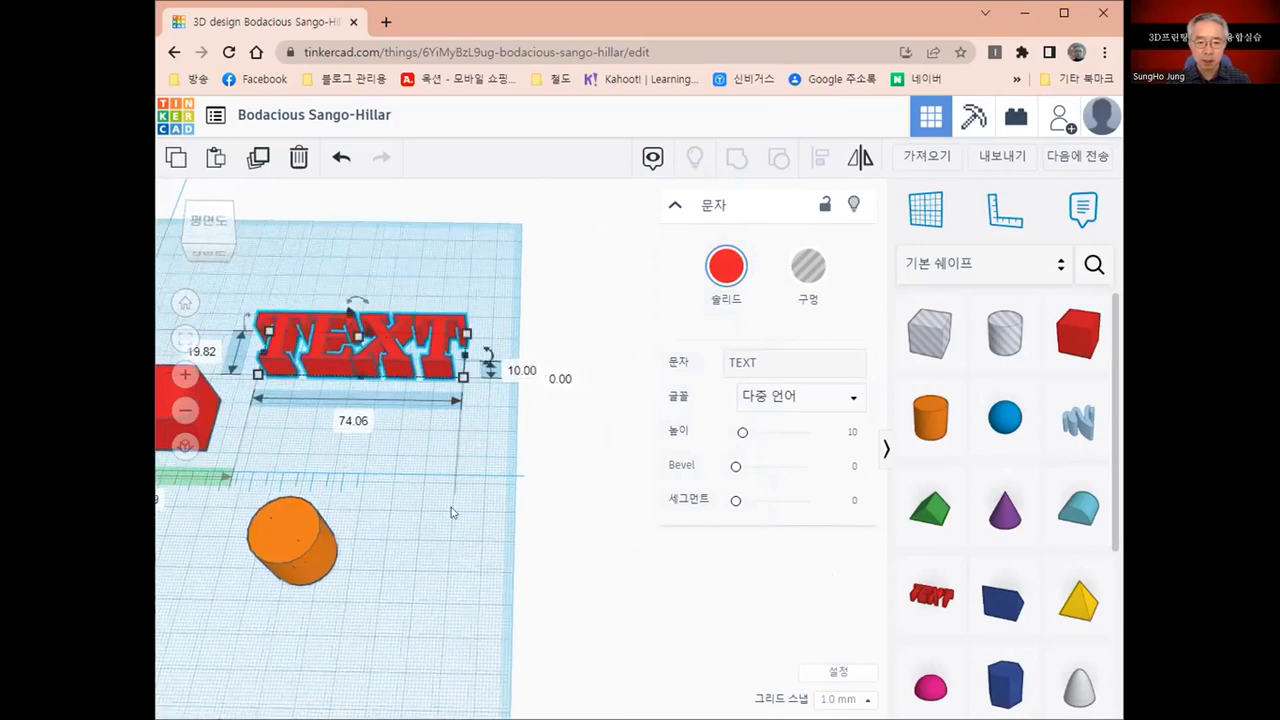
{"action": "middle_click_drag", "start_coordinate": [519, 477], "coordinate": [530, 469]}
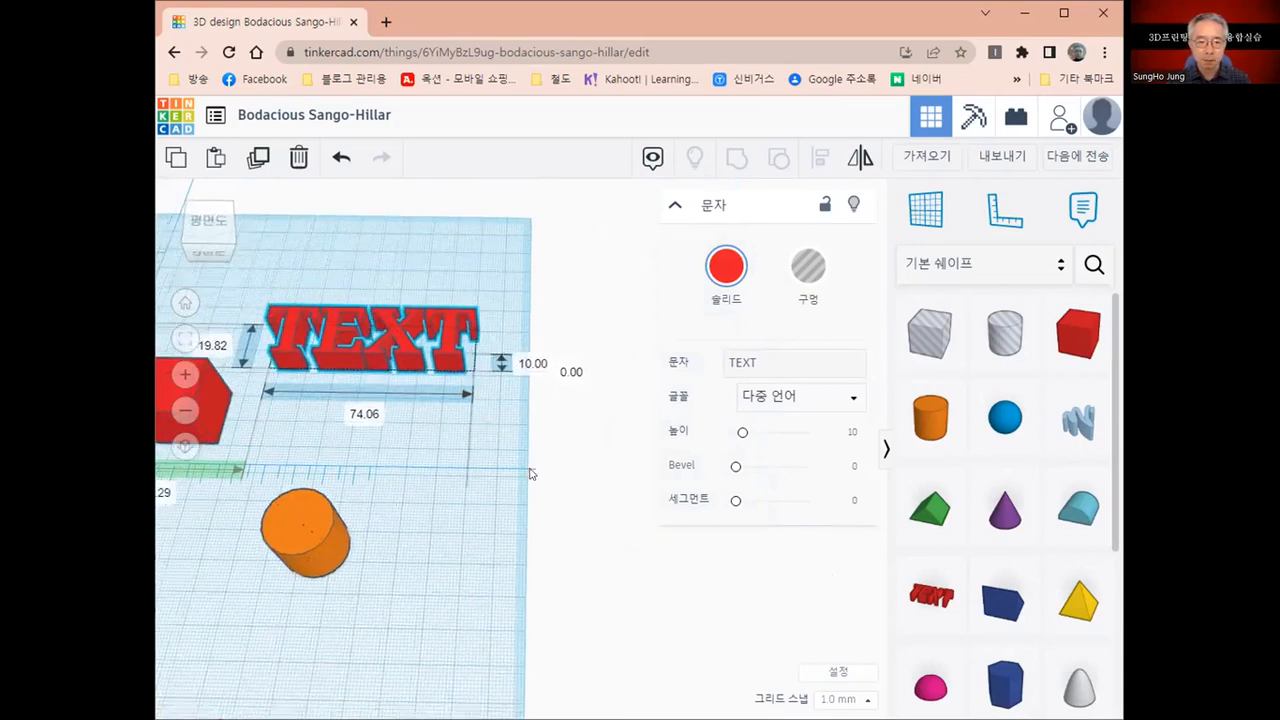
{"action": "scroll", "coordinate": [531, 474], "scroll_direction": "down", "scroll_amount": 2}
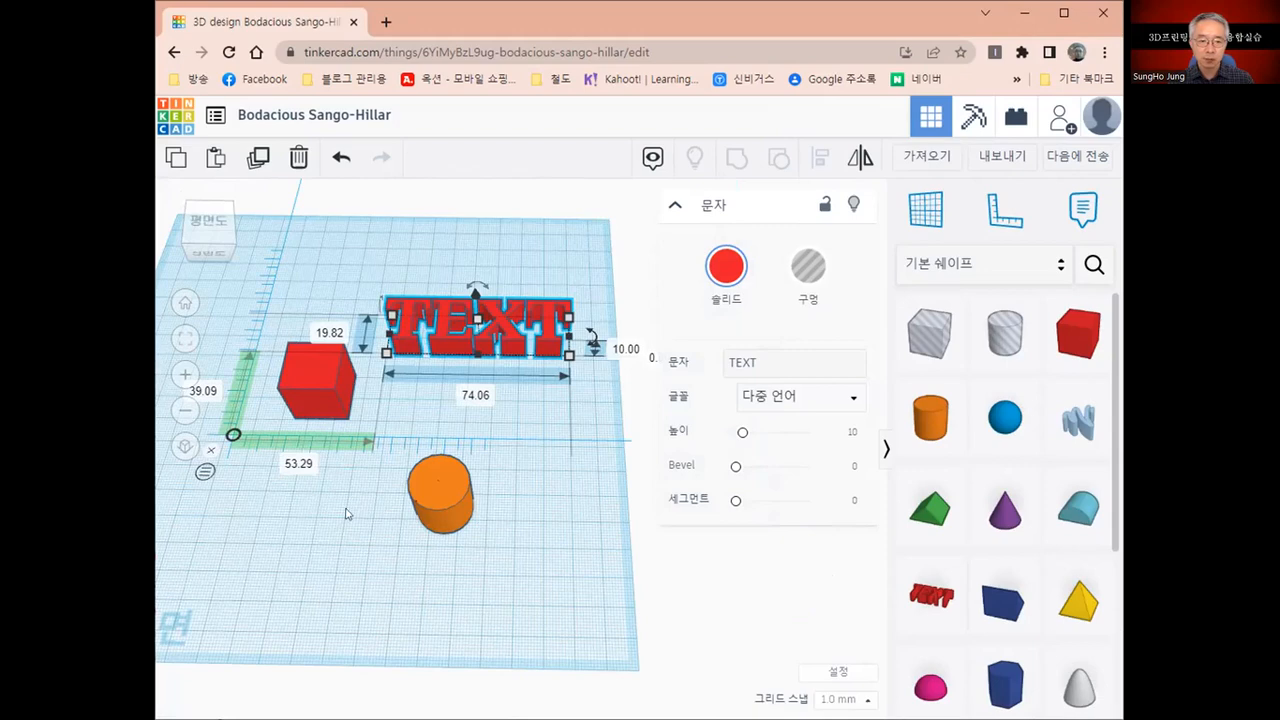
{"action": "scroll", "coordinate": [356, 540], "scroll_direction": "up", "scroll_amount": 1}
{"action": "middle_click_drag", "start_coordinate": [350, 562], "coordinate": [367, 546]}
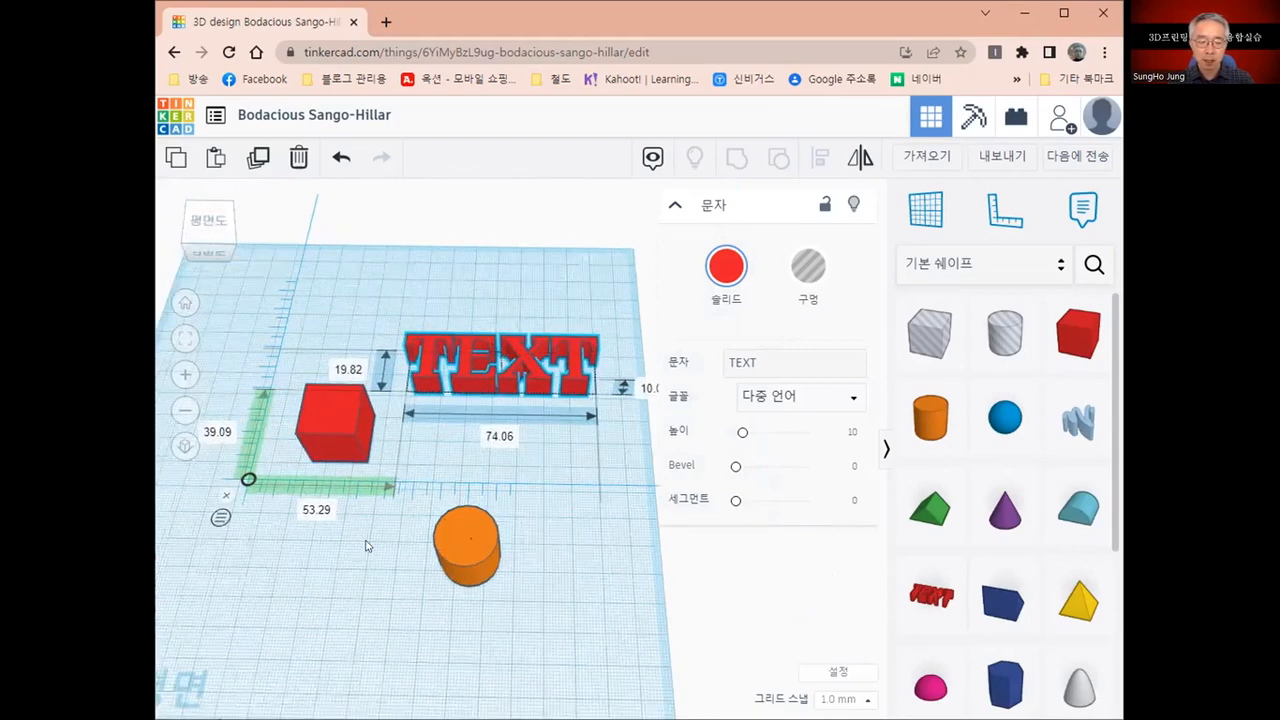
{"action": "scroll", "coordinate": [365, 545], "scroll_direction": "up", "scroll_amount": 1}
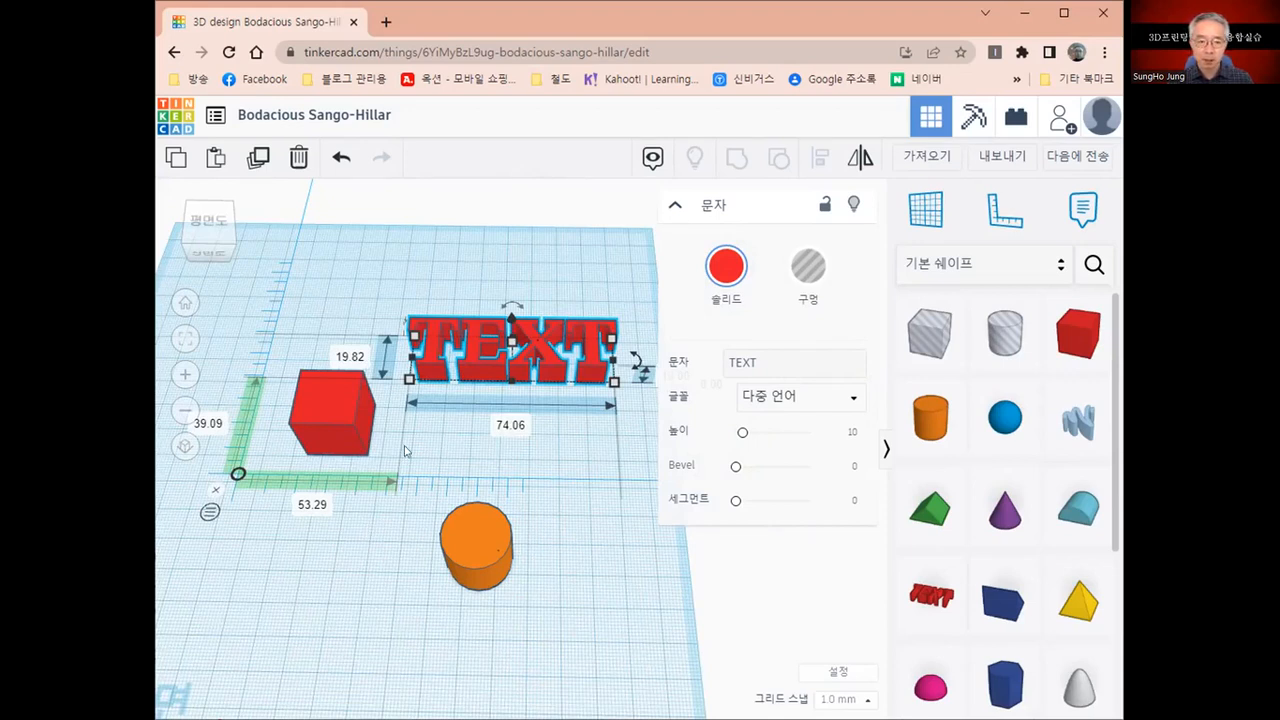
{"action": "left_click", "coordinate": [484, 550]}
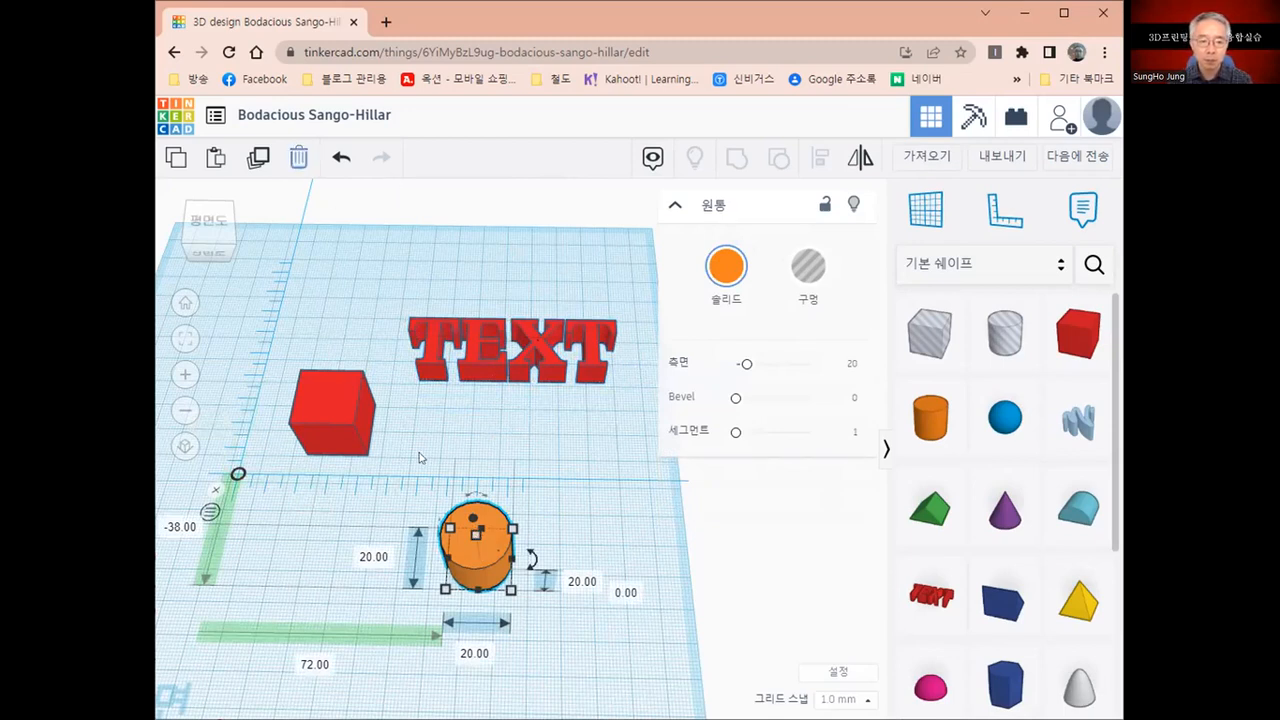
Clear the workplane by deleting the text, the cylinder and the box, and remove the ruler.
{"action": "left_click", "coordinate": [434, 336]}
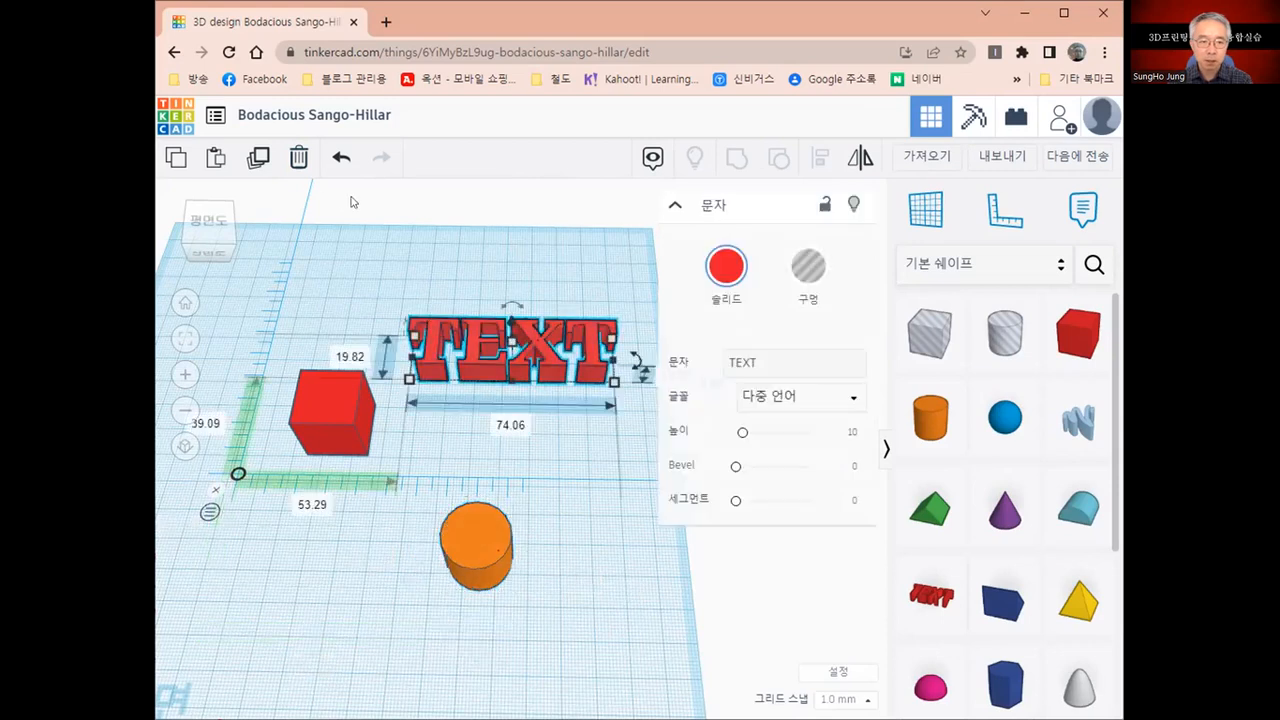
{"action": "left_click", "coordinate": [299, 160]}
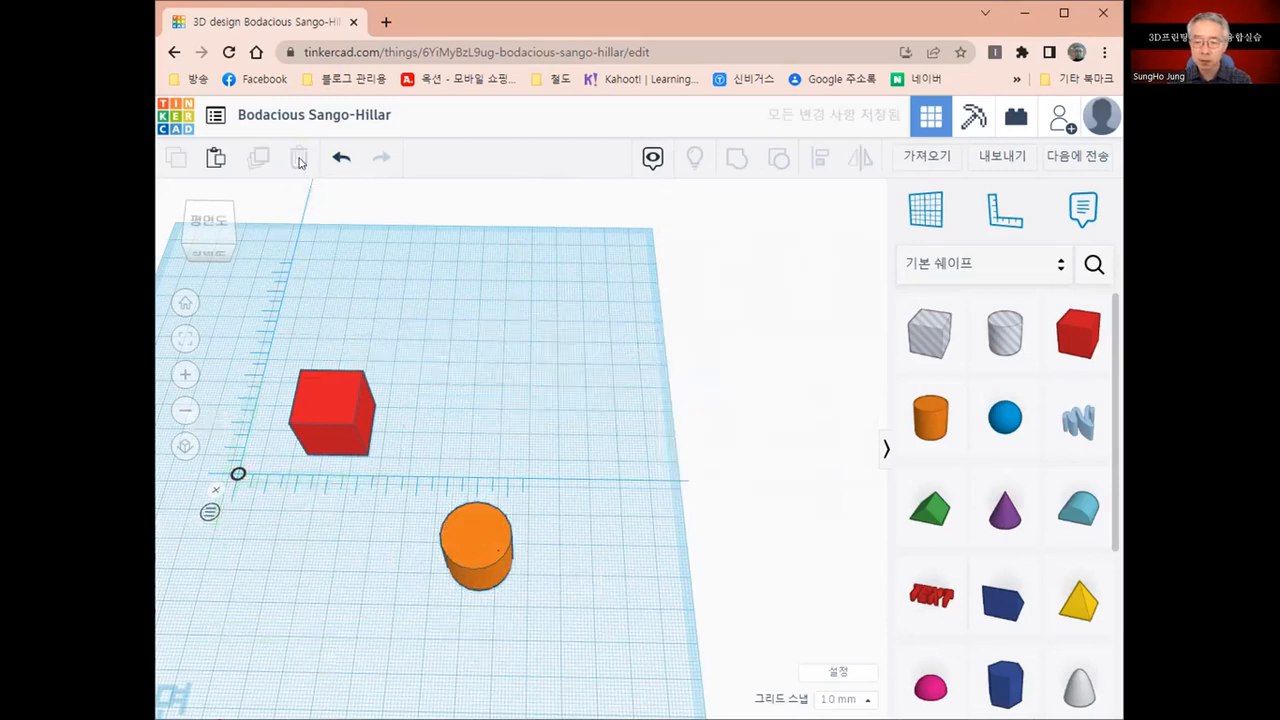
{"action": "left_click", "coordinate": [470, 542]}
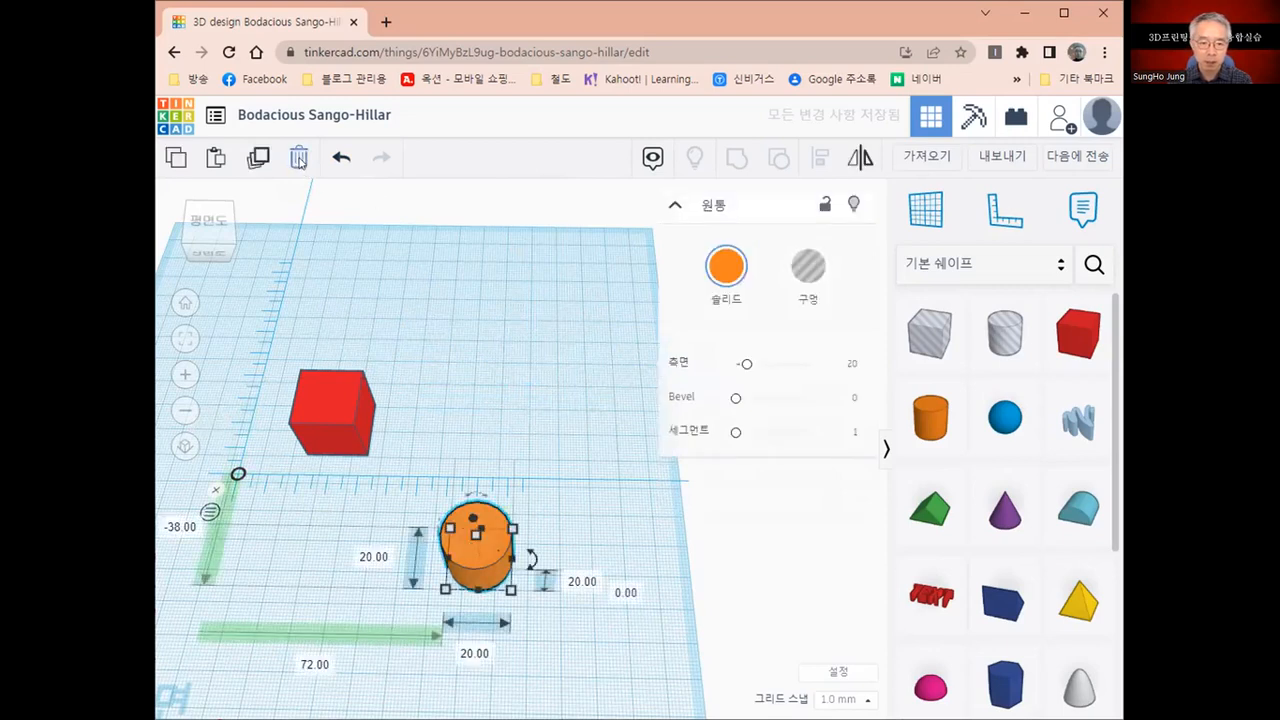
{"action": "left_click", "coordinate": [298, 160]}
{"action": "left_click", "coordinate": [329, 401]}
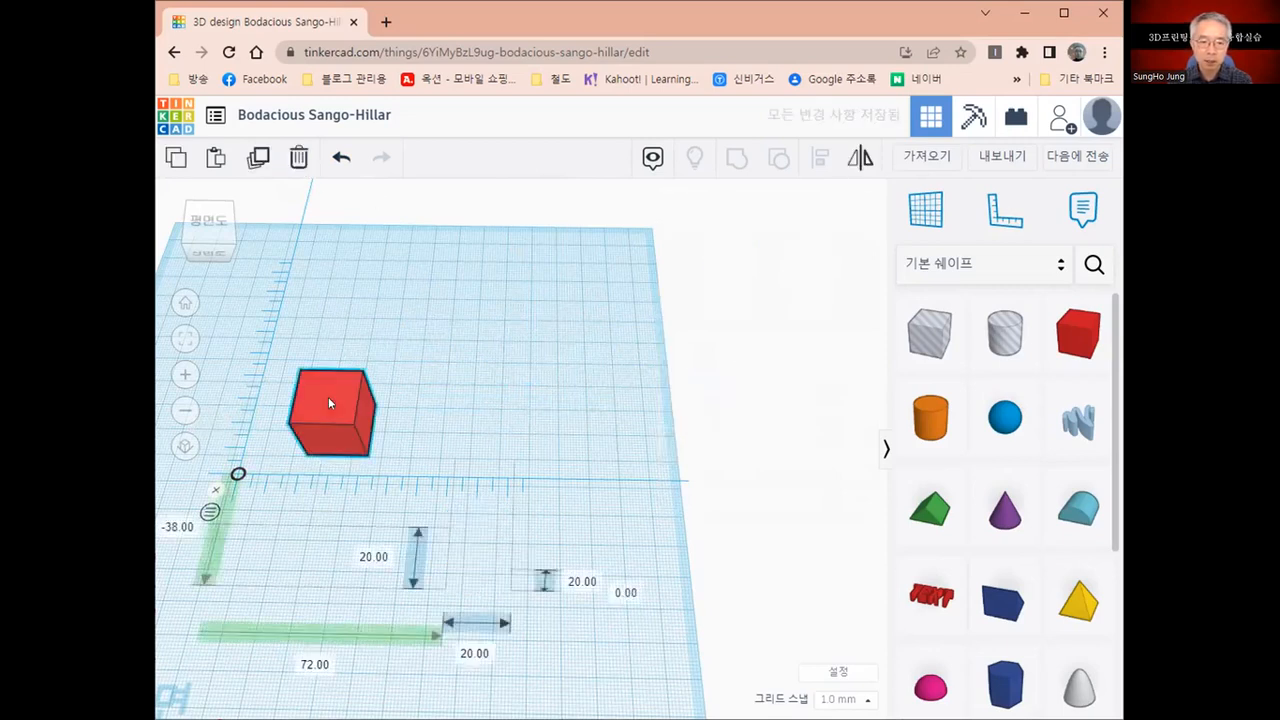
{"action": "left_click", "coordinate": [299, 160]}
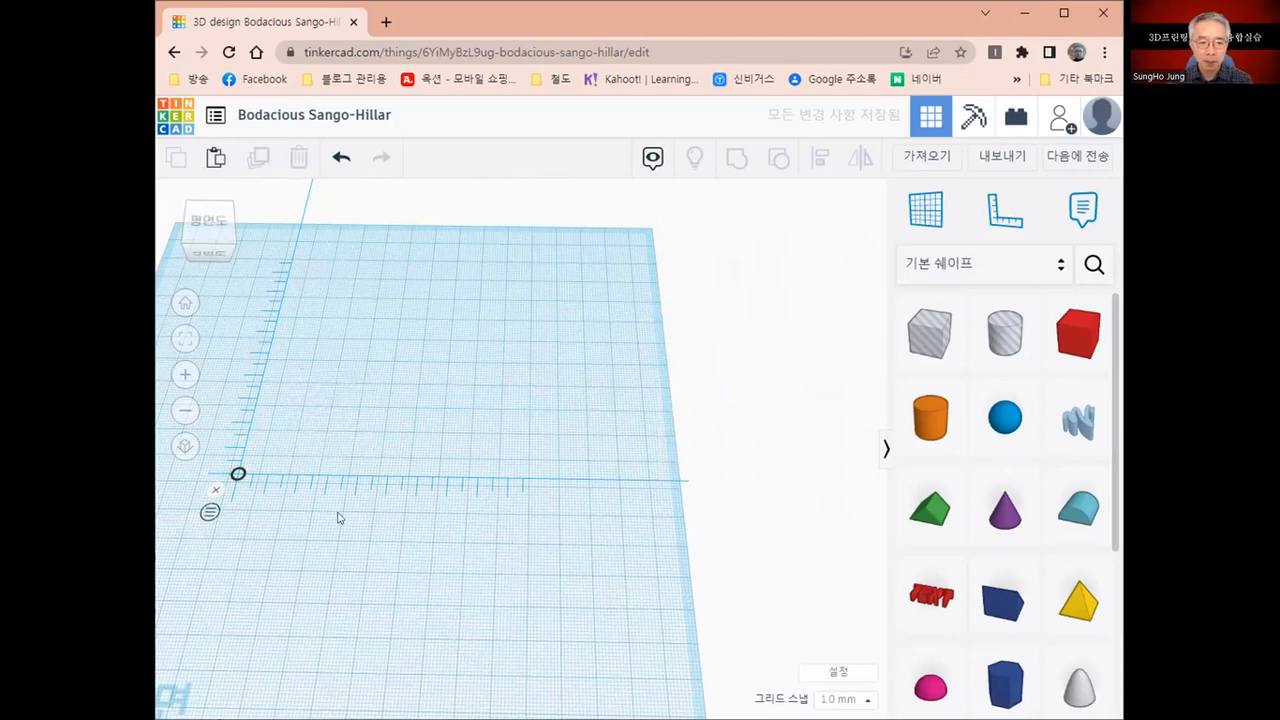
{"action": "middle_click_drag", "start_coordinate": [343, 506], "coordinate": [603, 491]}
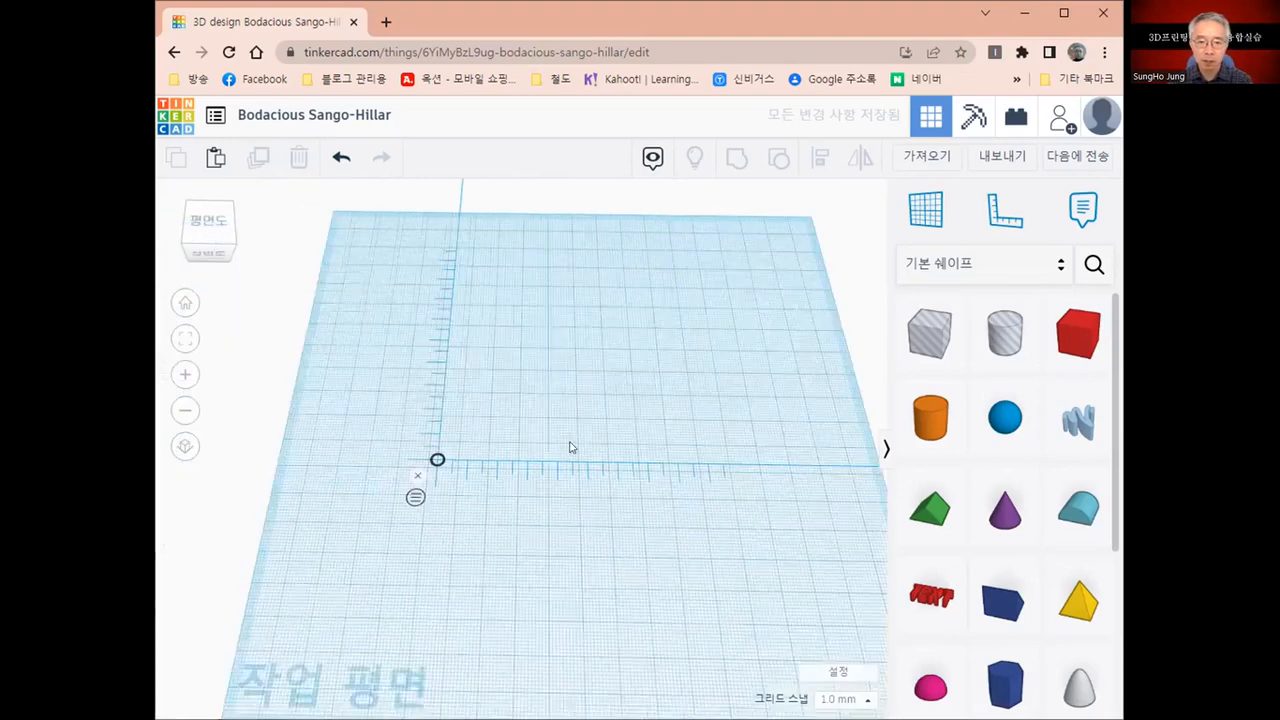
{"action": "middle_click_drag", "start_coordinate": [549, 538], "coordinate": [506, 489]}
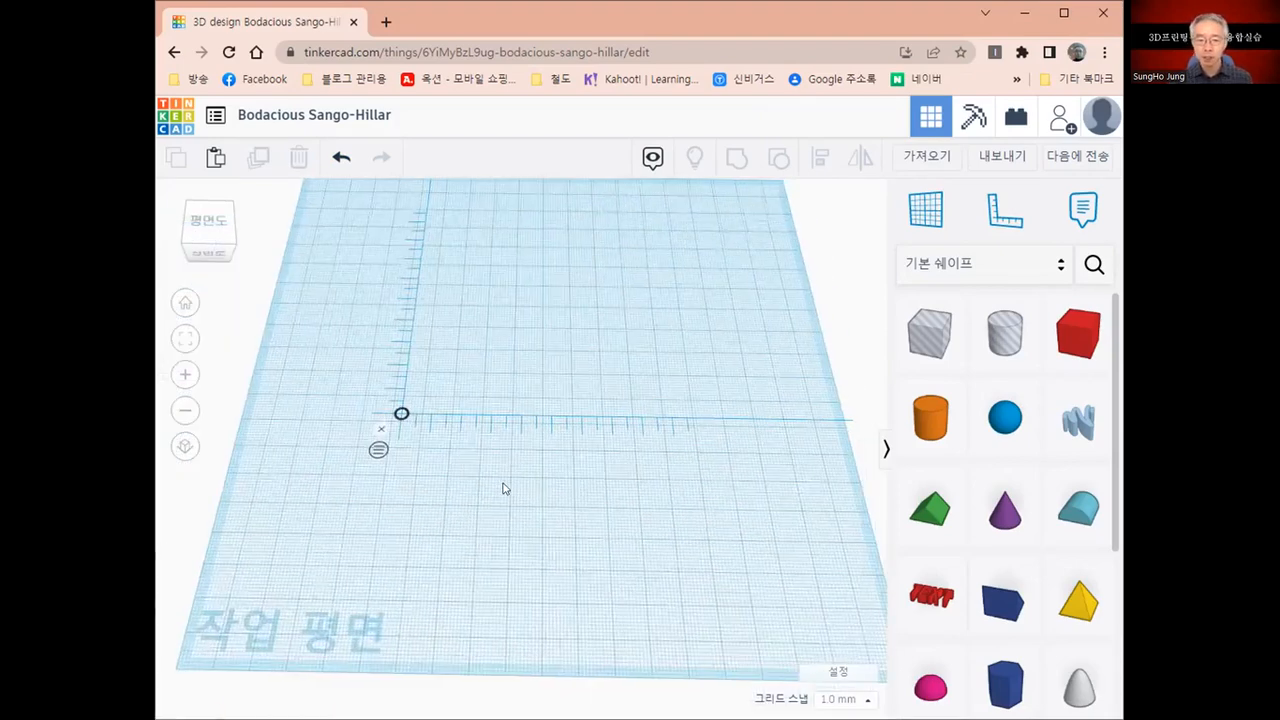
{"action": "left_click", "coordinate": [1012, 218]}
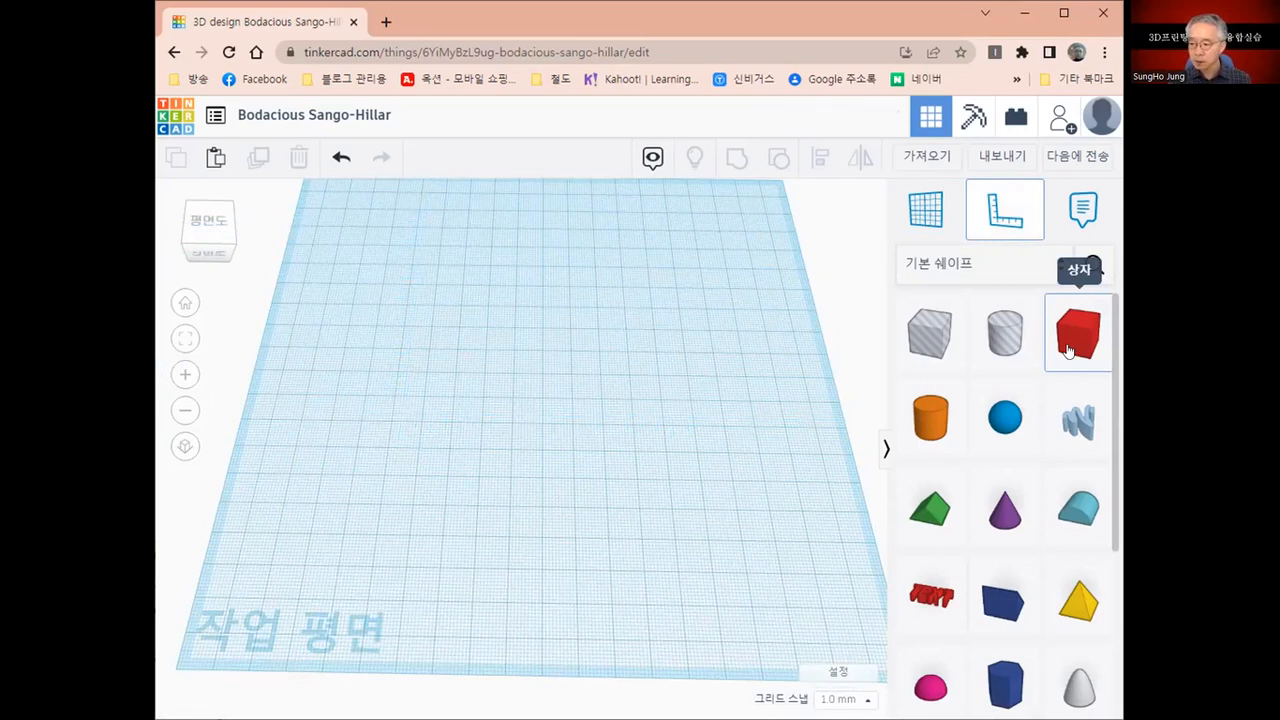
Add a red box near the workplane's middle and place the ruler with its origin about 39 mm and 27 mm from the box's front-left corner.
{"action": "left_click", "coordinate": [1068, 350]}
{"action": "left_click", "coordinate": [543, 417]}
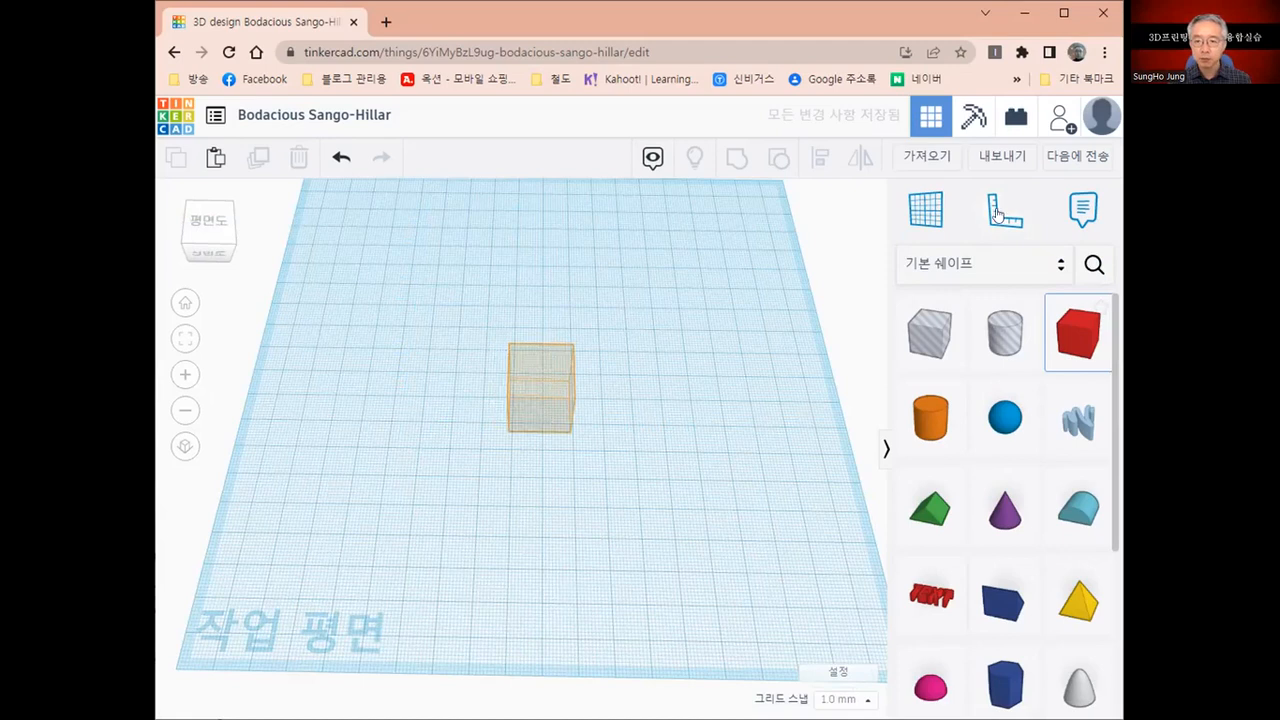
{"action": "left_click", "coordinate": [1005, 210]}
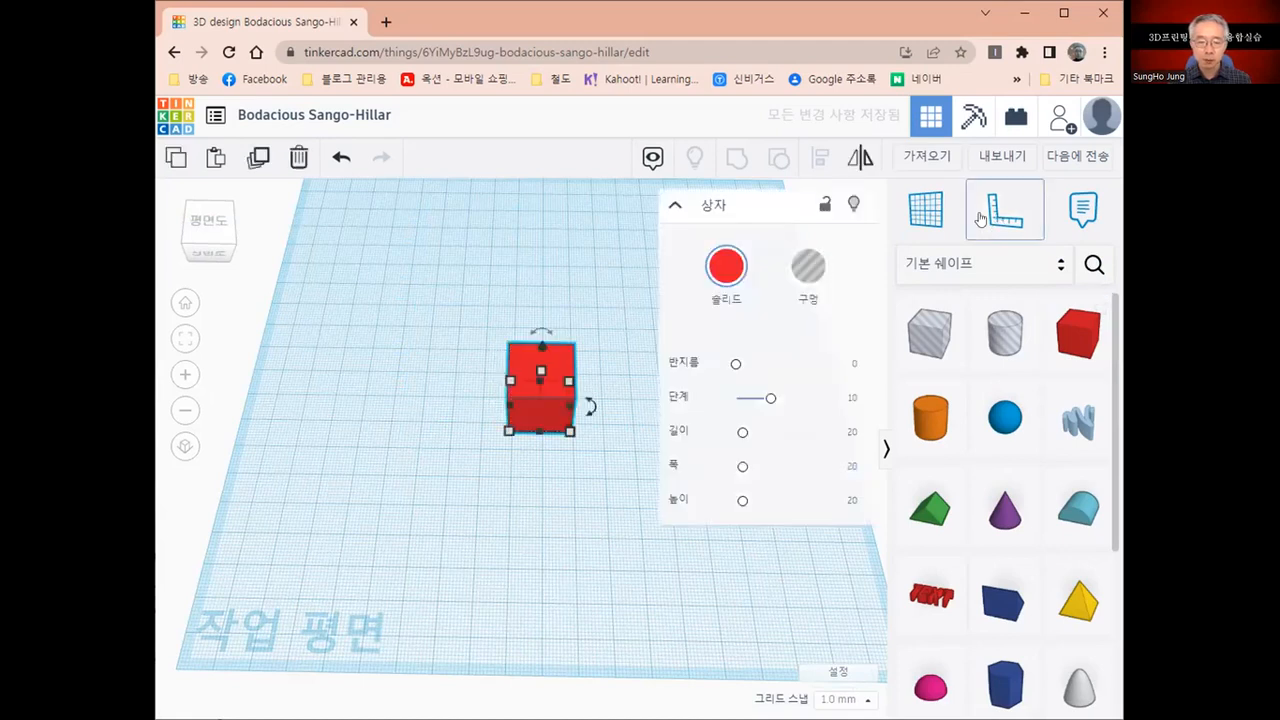
{"action": "left_click", "coordinate": [380, 505]}
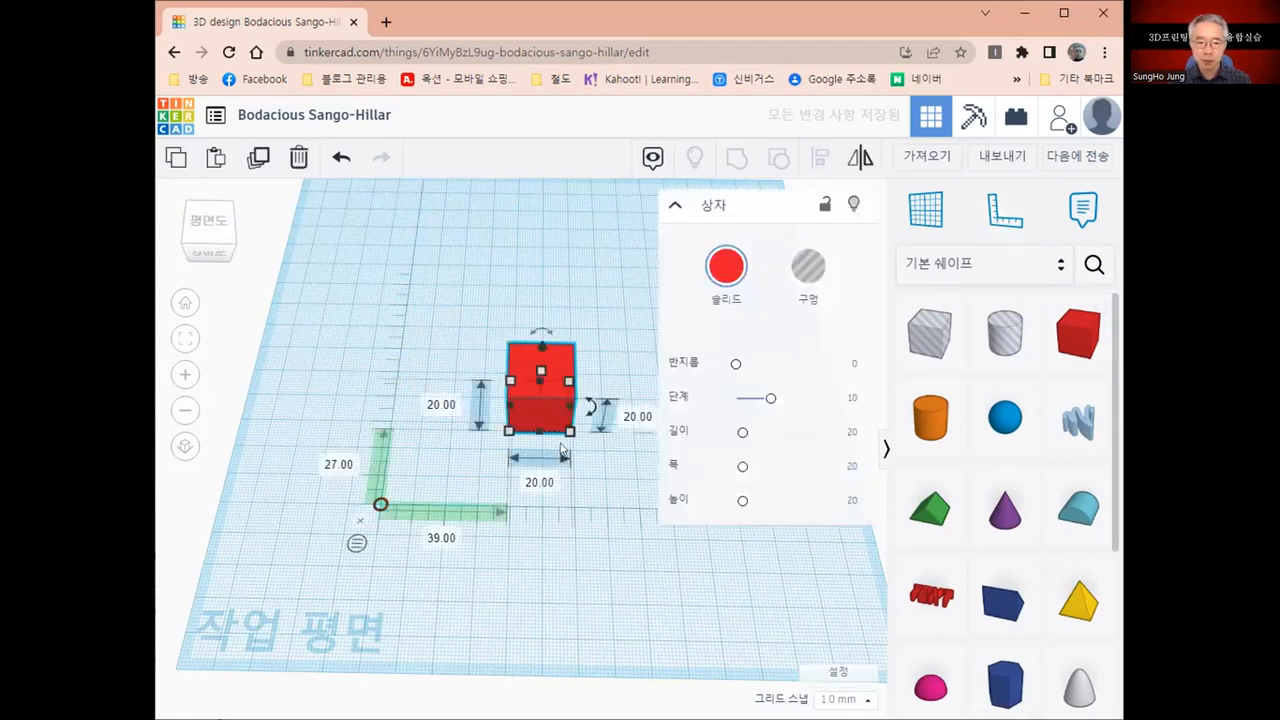
Resize the red box freehand to about 61 by 56 mm and 18 mm high, placing it about 31 mm and 27 mm from the ruler's origin.
{"action": "middle_click_drag", "start_coordinate": [561, 447], "coordinate": [417, 526]}
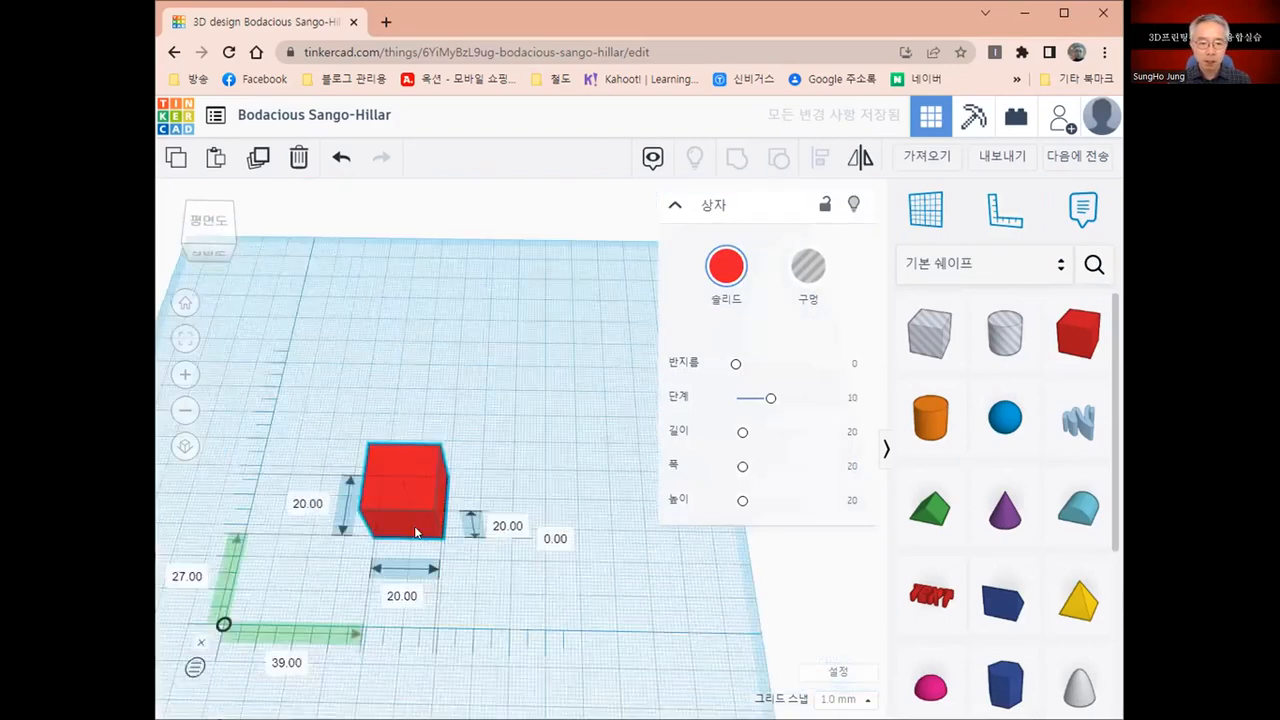
{"action": "scroll", "coordinate": [474, 537], "scroll_direction": "up", "scroll_amount": 1}
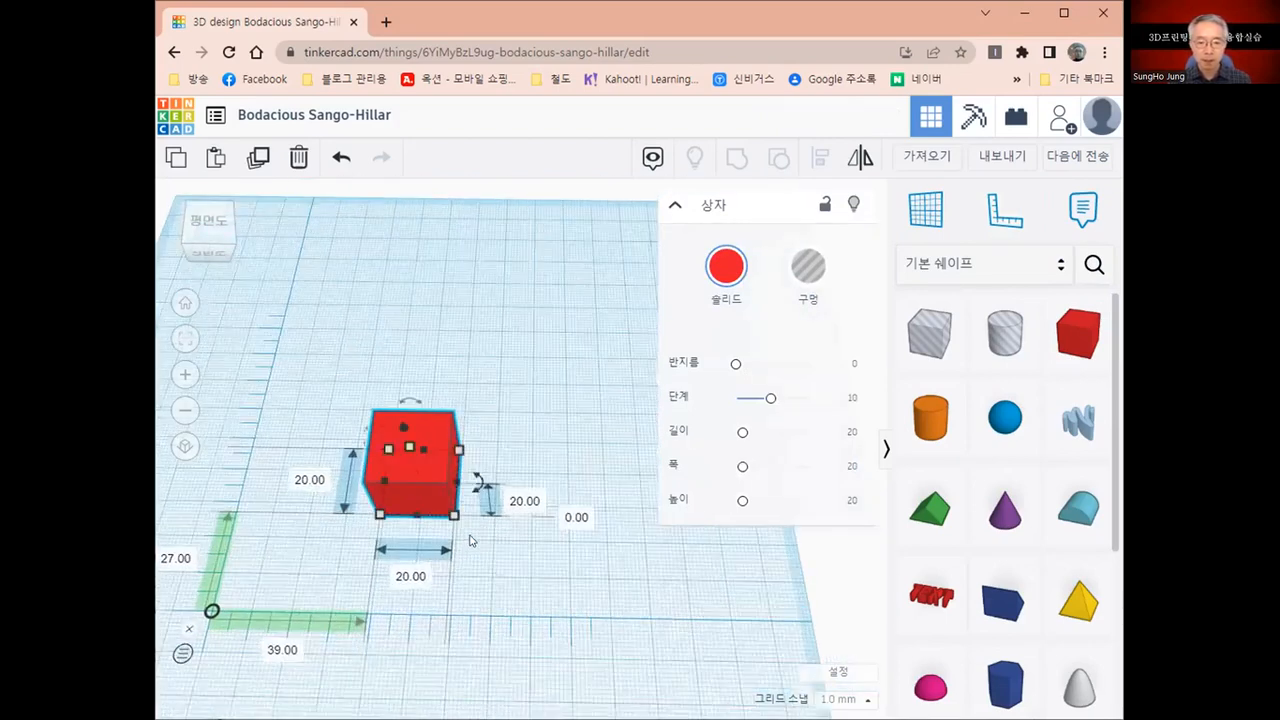
{"action": "scroll", "coordinate": [470, 535], "scroll_direction": "up", "scroll_amount": 1}
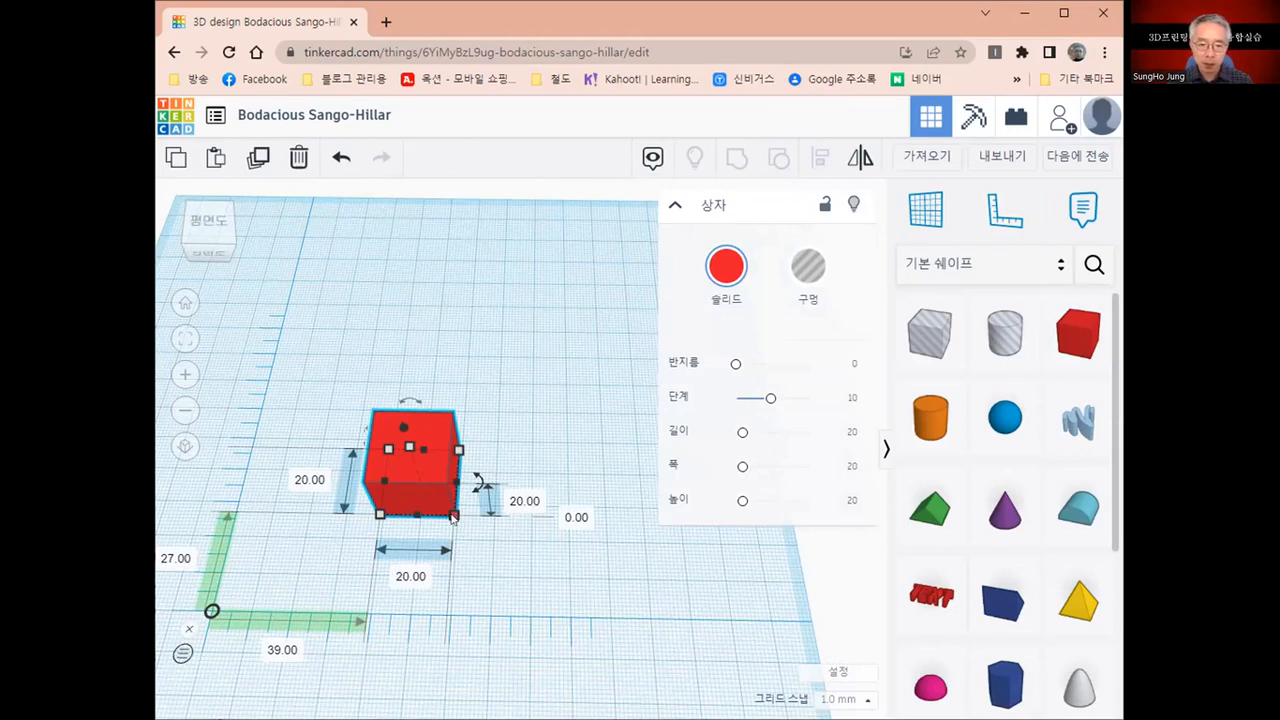
{"action": "left_click_drag", "start_coordinate": [453, 516], "coordinate": [526, 578]}
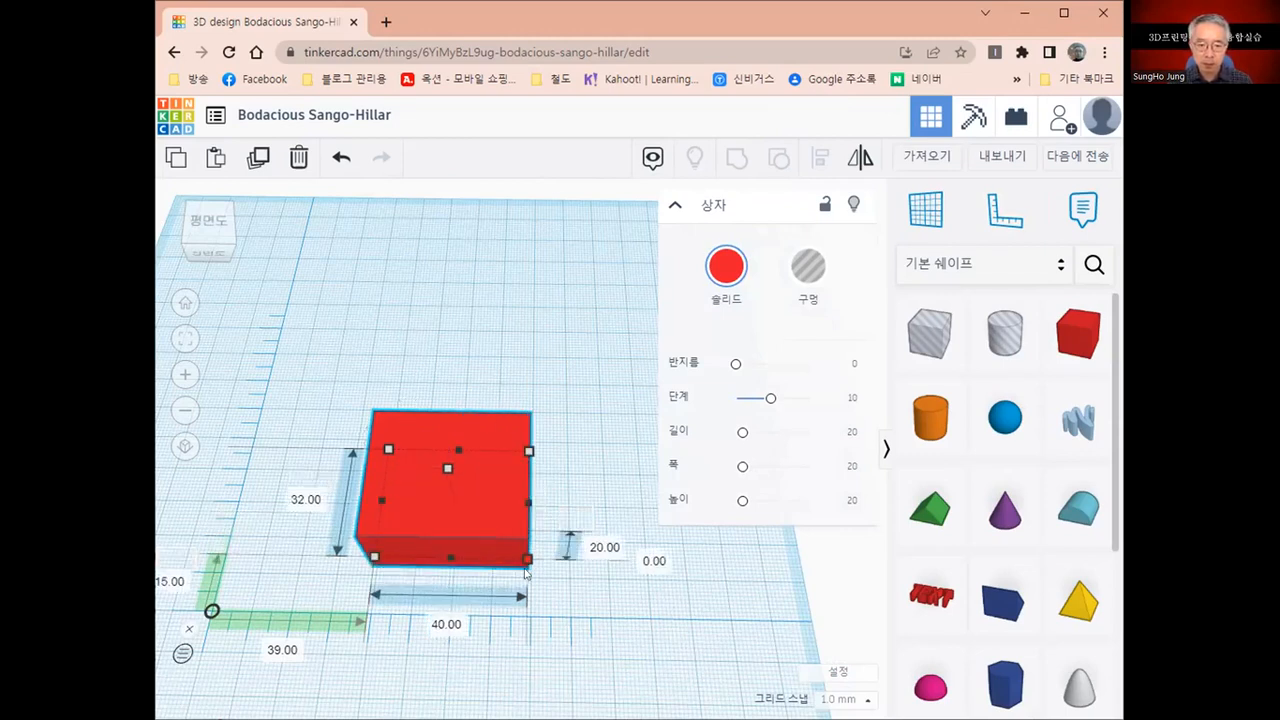
{"action": "left_click_drag", "start_coordinate": [531, 514], "coordinate": [595, 305]}
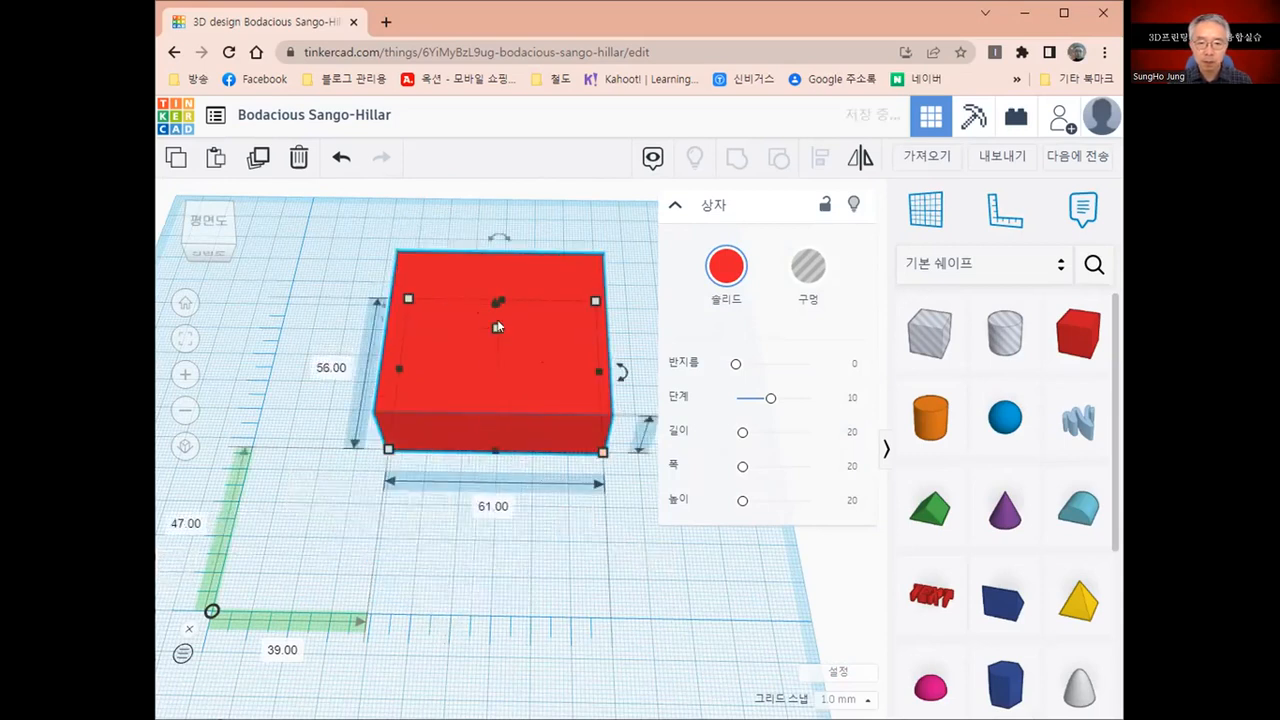
{"action": "left_click_drag", "start_coordinate": [497, 326], "coordinate": [492, 251]}
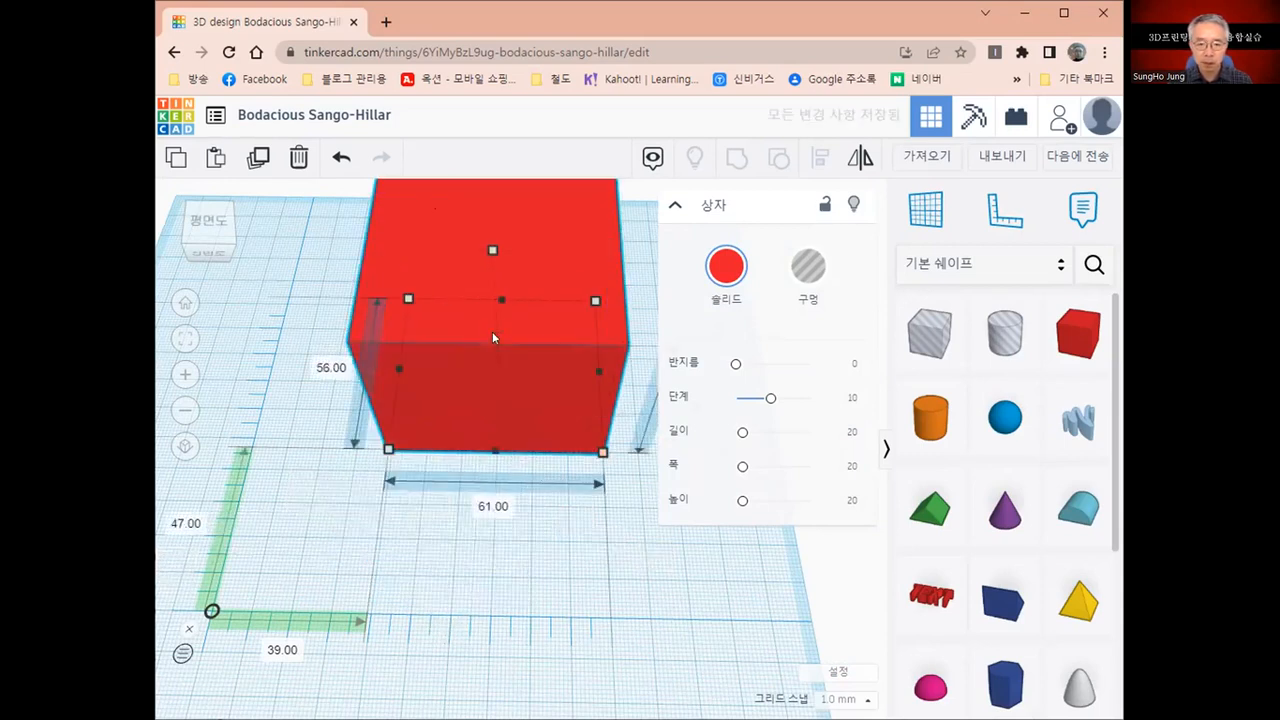
{"action": "key", "text": "ctrl+z"}
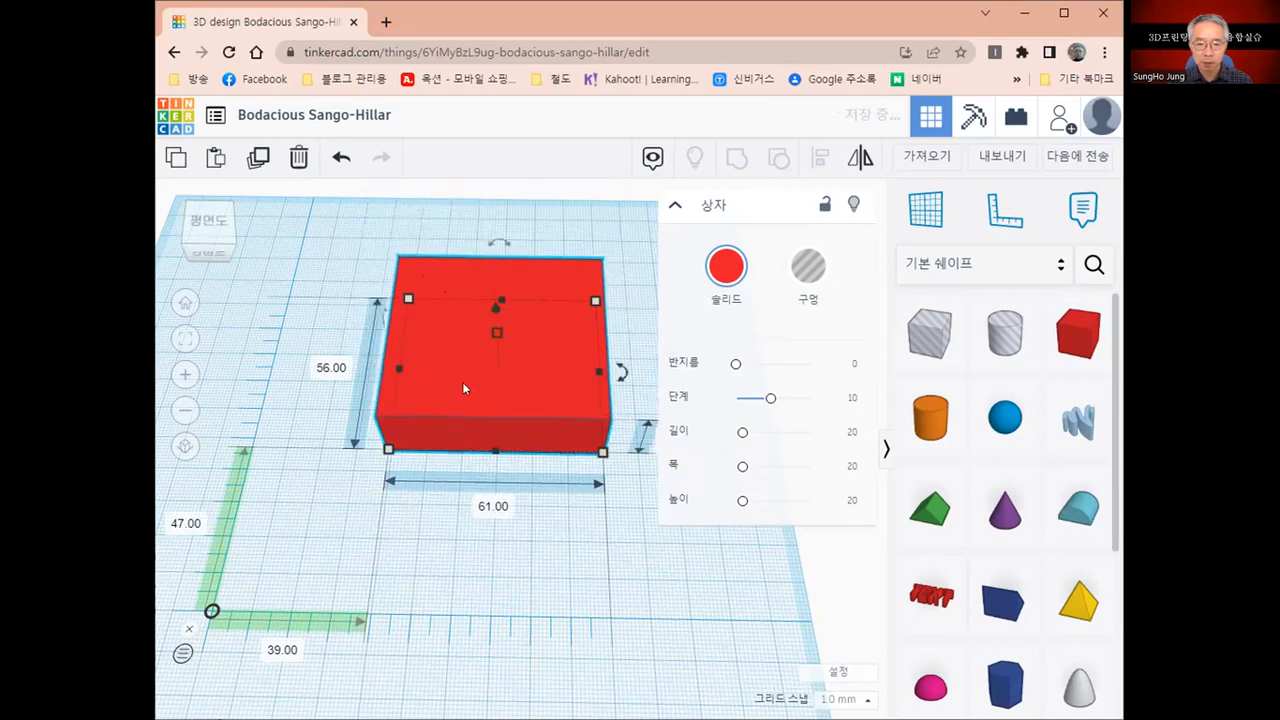
{"action": "key", "text": "ctrl+z"}
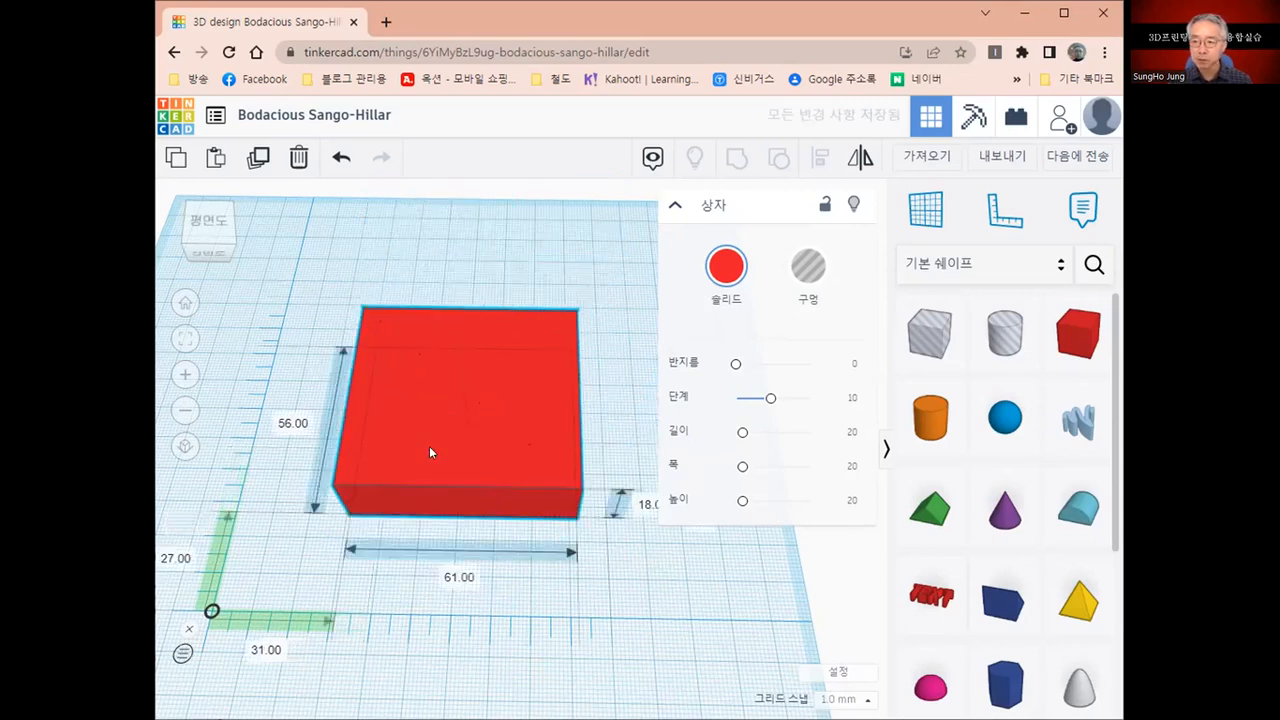
Replace the resized box with a new red box about 48 mm across and 39 mm back from the ruler's origin.
{"action": "left_click", "coordinate": [429, 447]}
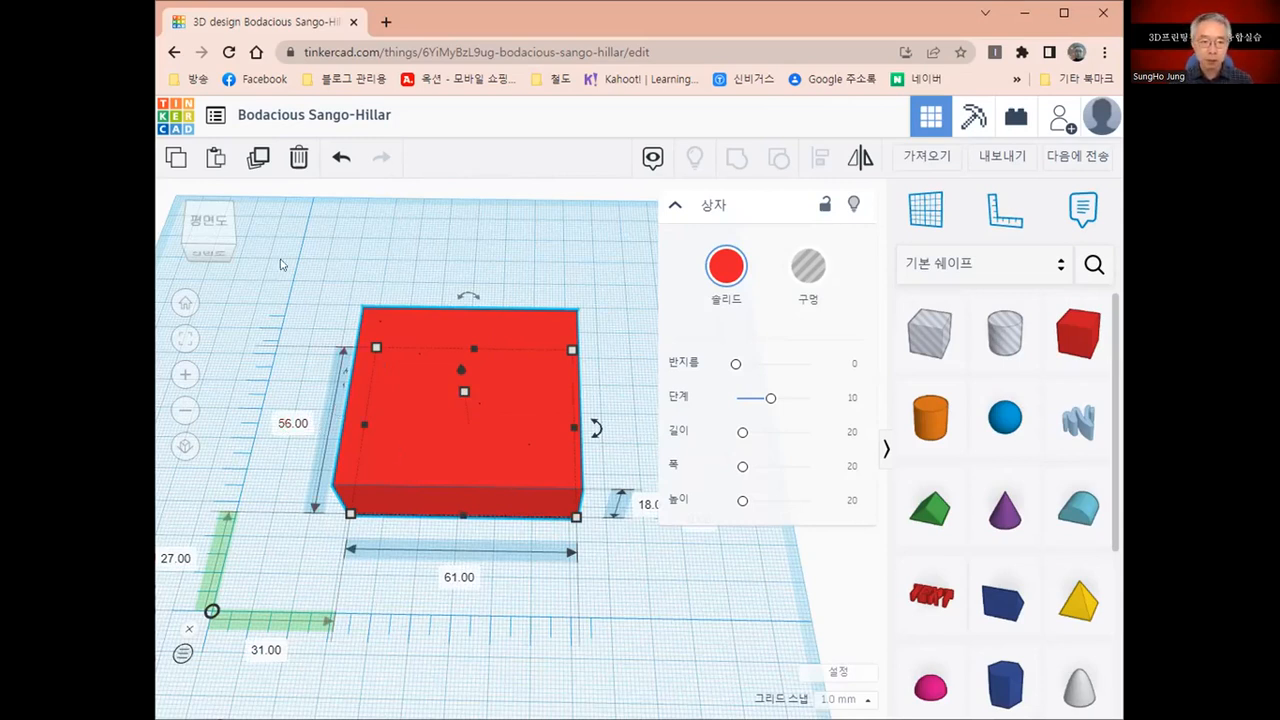
{"action": "left_click", "coordinate": [299, 159]}
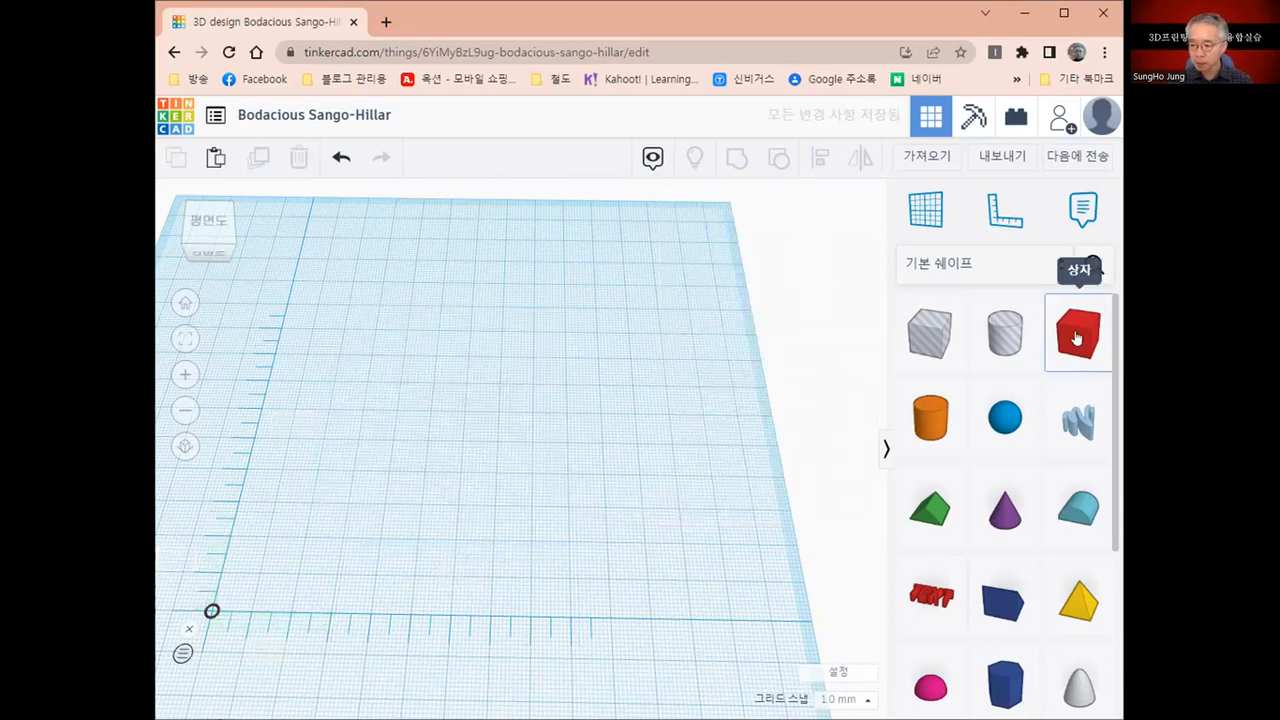
{"action": "left_click_drag", "start_coordinate": [1077, 338], "coordinate": [455, 445]}
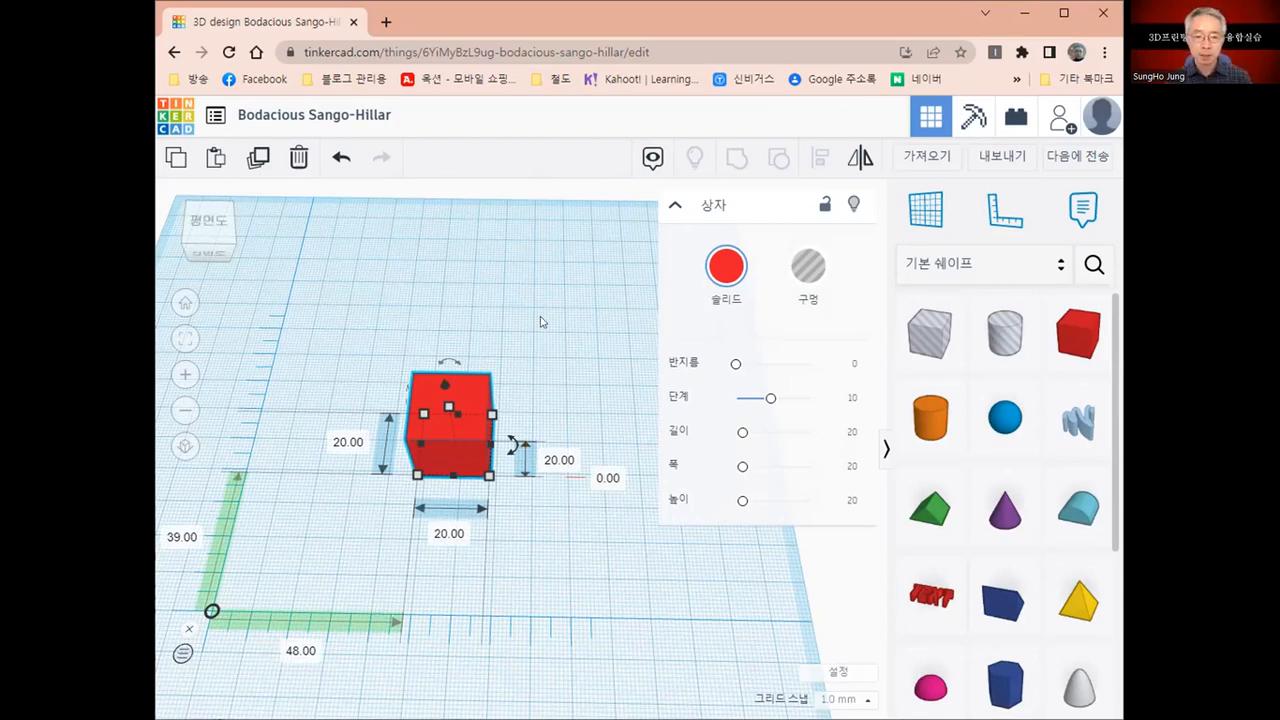
{"action": "mouse_move", "coordinate": [513, 534]}
{"action": "right_mouse_down"}
{"action": "mouse_move", "coordinate": [489, 446]}
{"action": "mouse_move", "coordinate": [505, 514]}
{"action": "mouse_move", "coordinate": [524, 532]}
{"action": "right_mouse_up"}
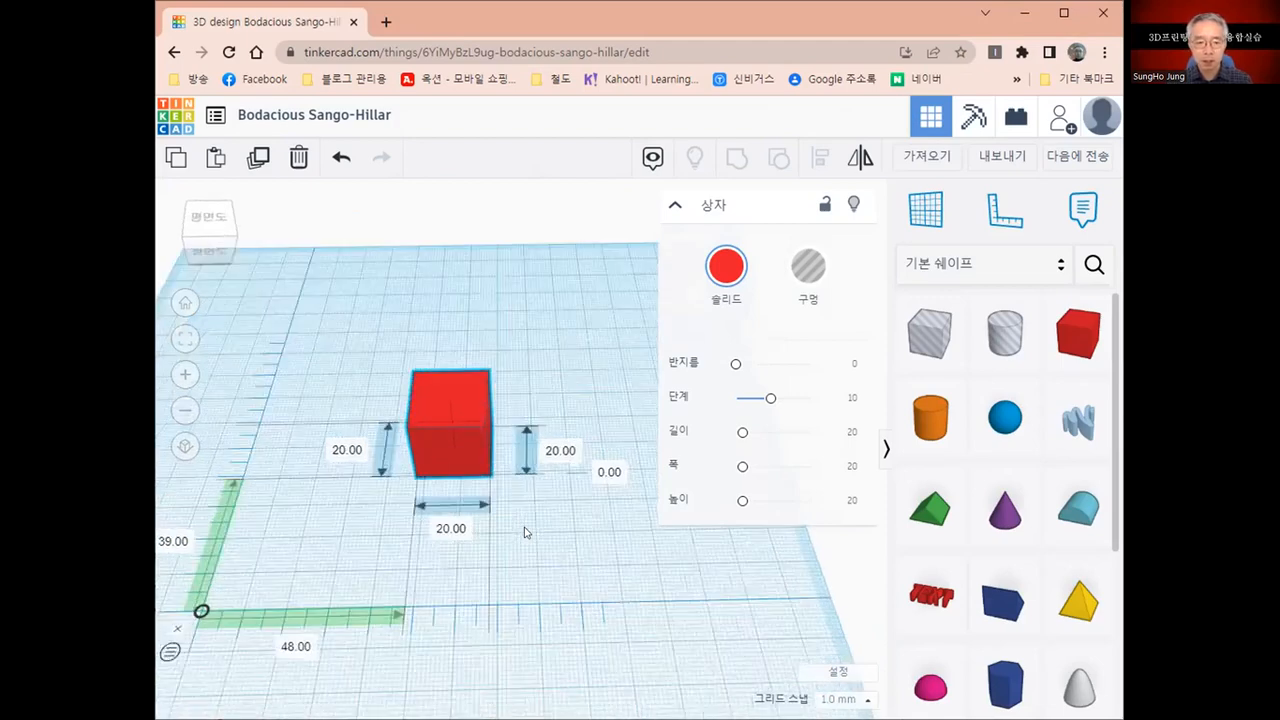
Set the box's front-to-back length to 50 mm and its width to 50 mm using the ruler's dimensions.
{"action": "left_click", "coordinate": [335, 450]}
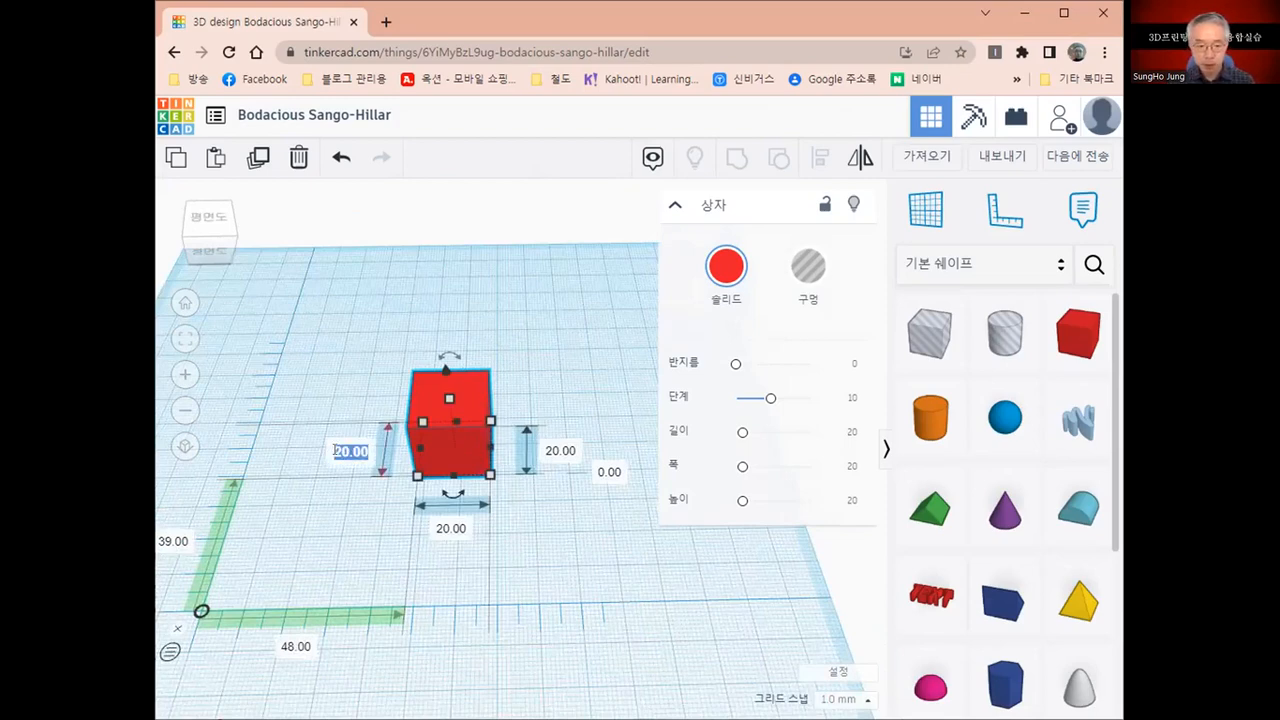
{"action": "type", "text": "5"}
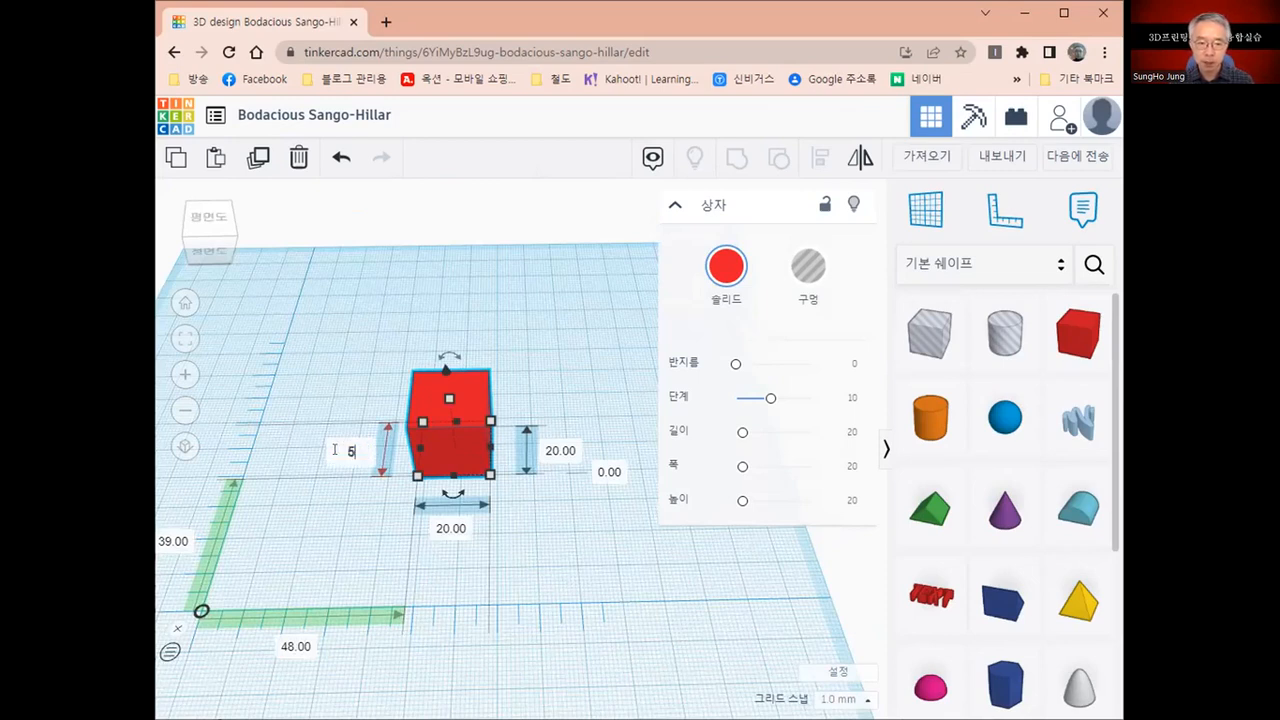
{"action": "type", "text": "0"}
{"action": "key", "text": "Return"}
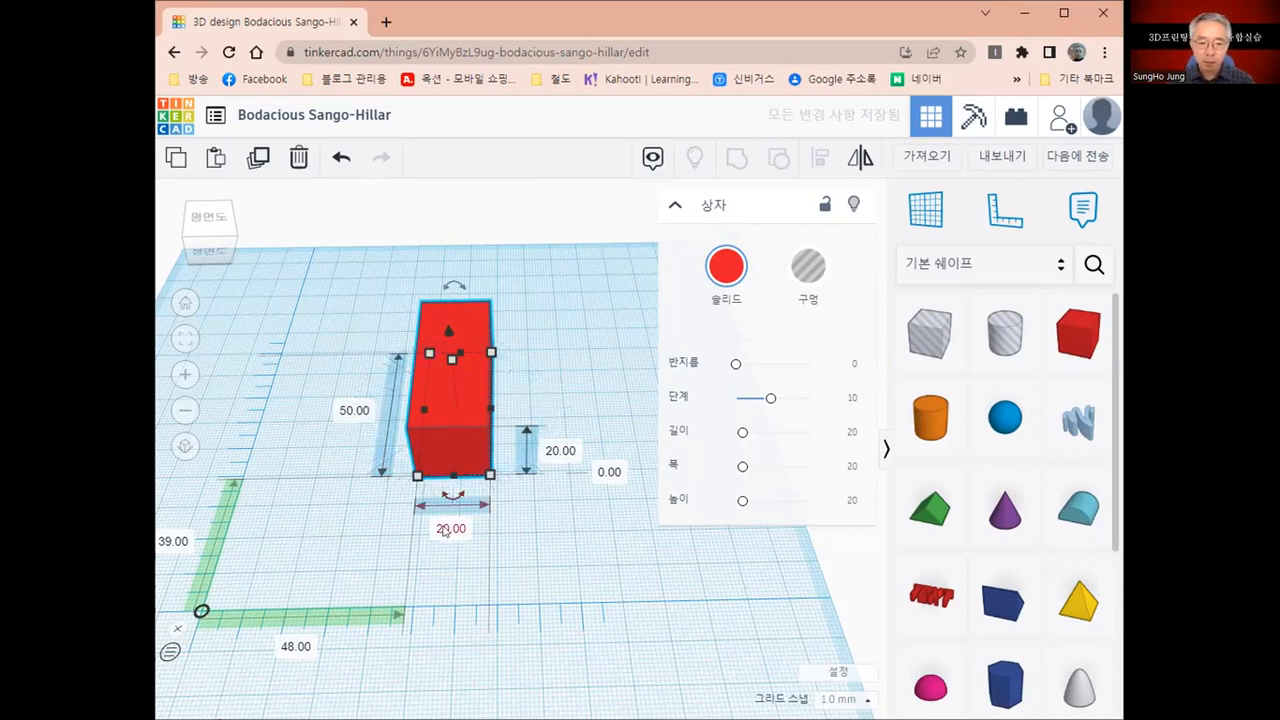
{"action": "left_click", "coordinate": [448, 530]}
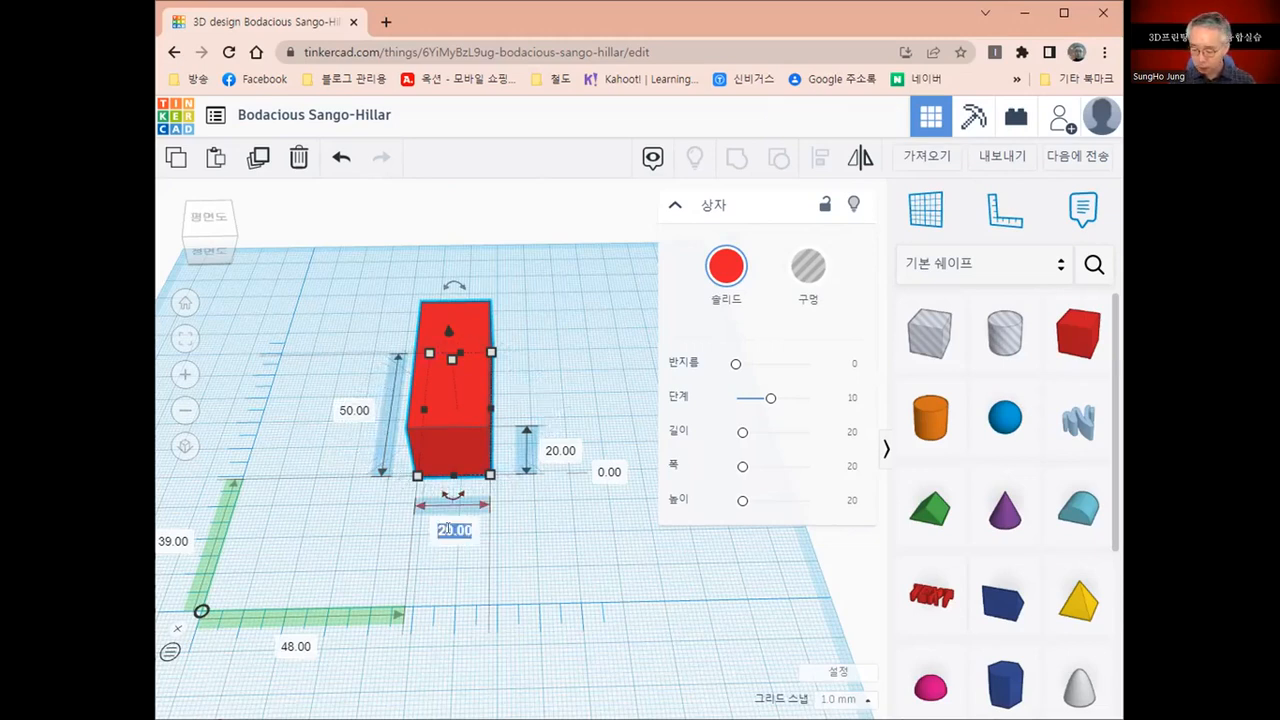
{"action": "type", "text": "50"}
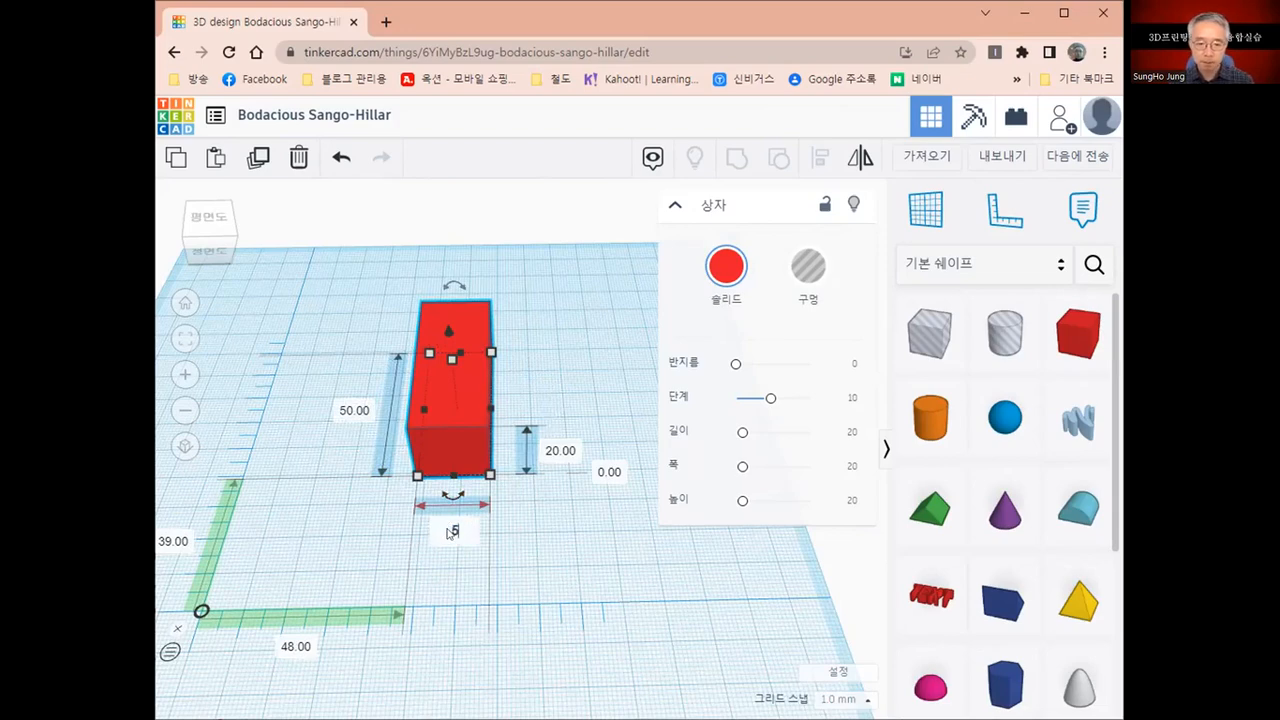
{"action": "key", "text": "Return"}
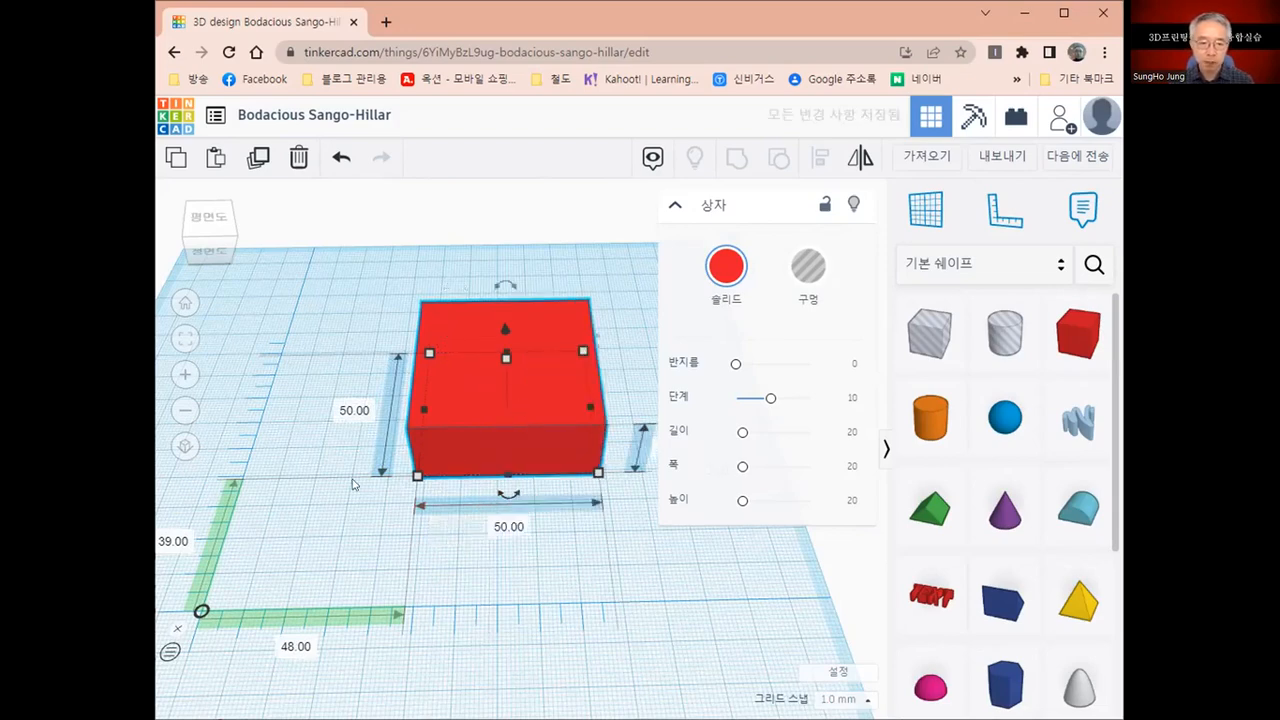
Move the box to about 14 mm across and 18 mm back from the ruler's origin and set its height to 50 mm.
{"action": "left_click_drag", "start_coordinate": [454, 450], "coordinate": [380, 474]}
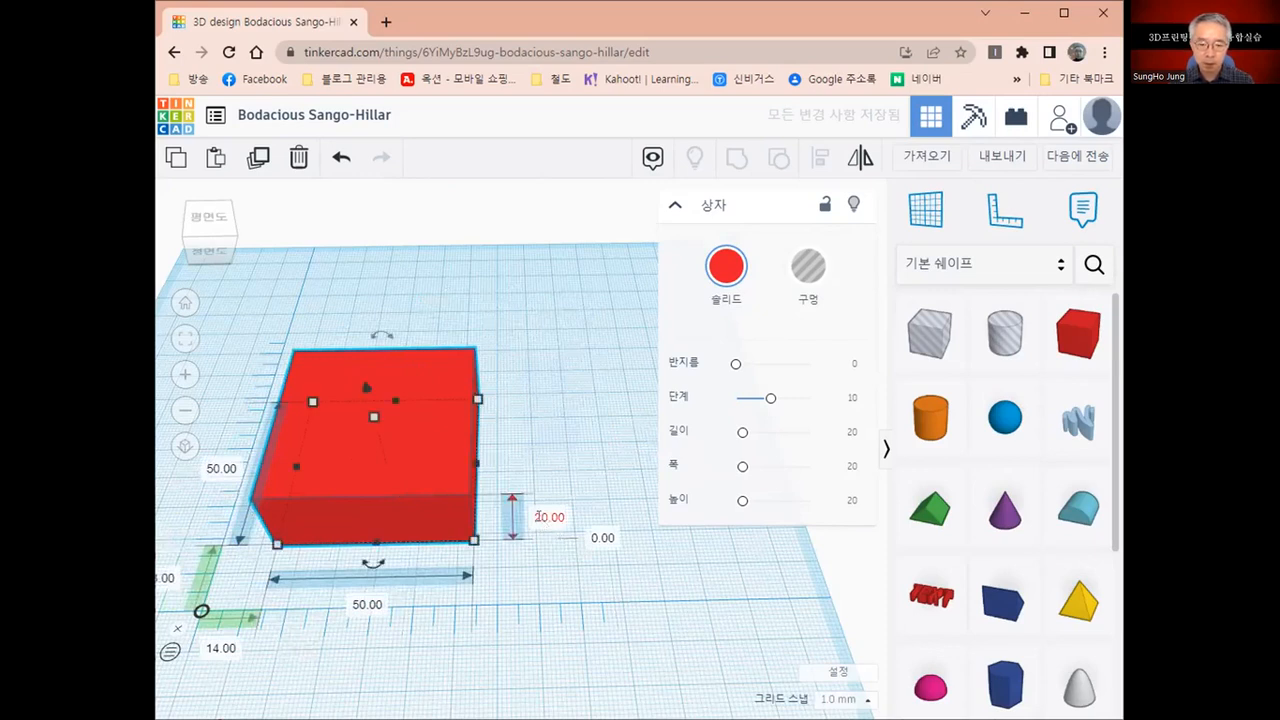
{"action": "left_click", "coordinate": [541, 518]}
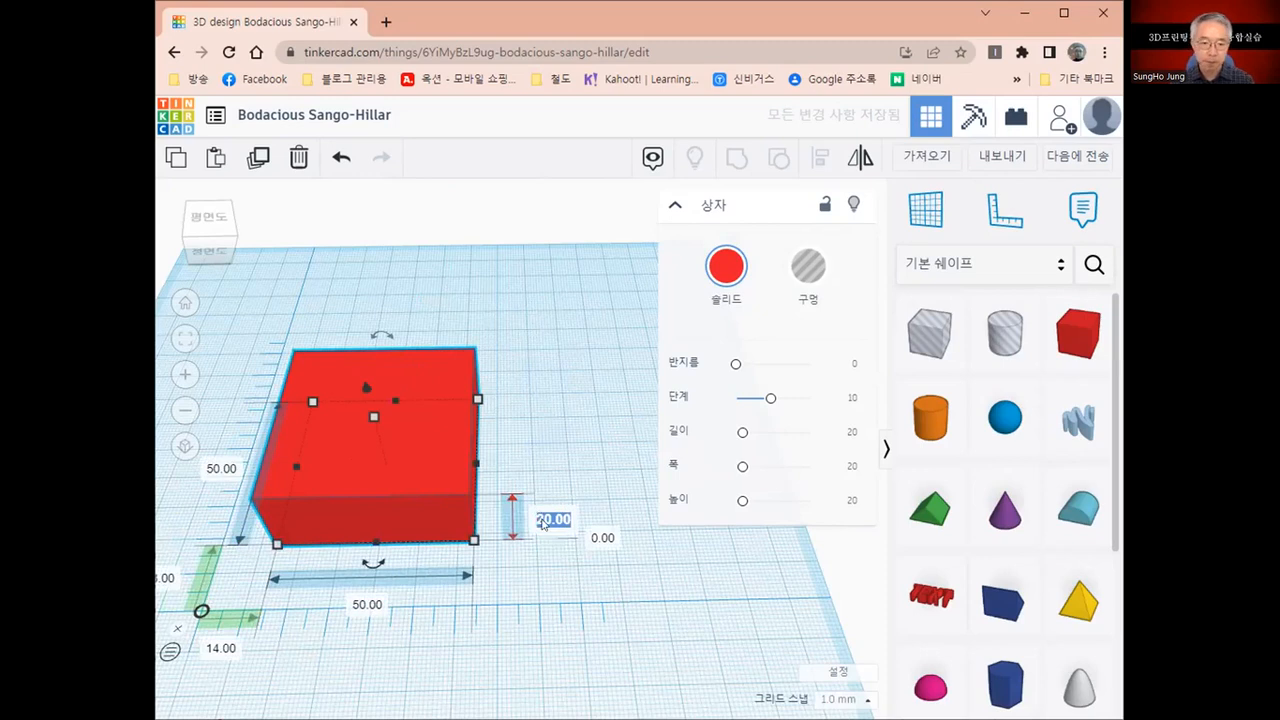
{"action": "type", "text": "50"}
{"action": "key", "text": "Return"}
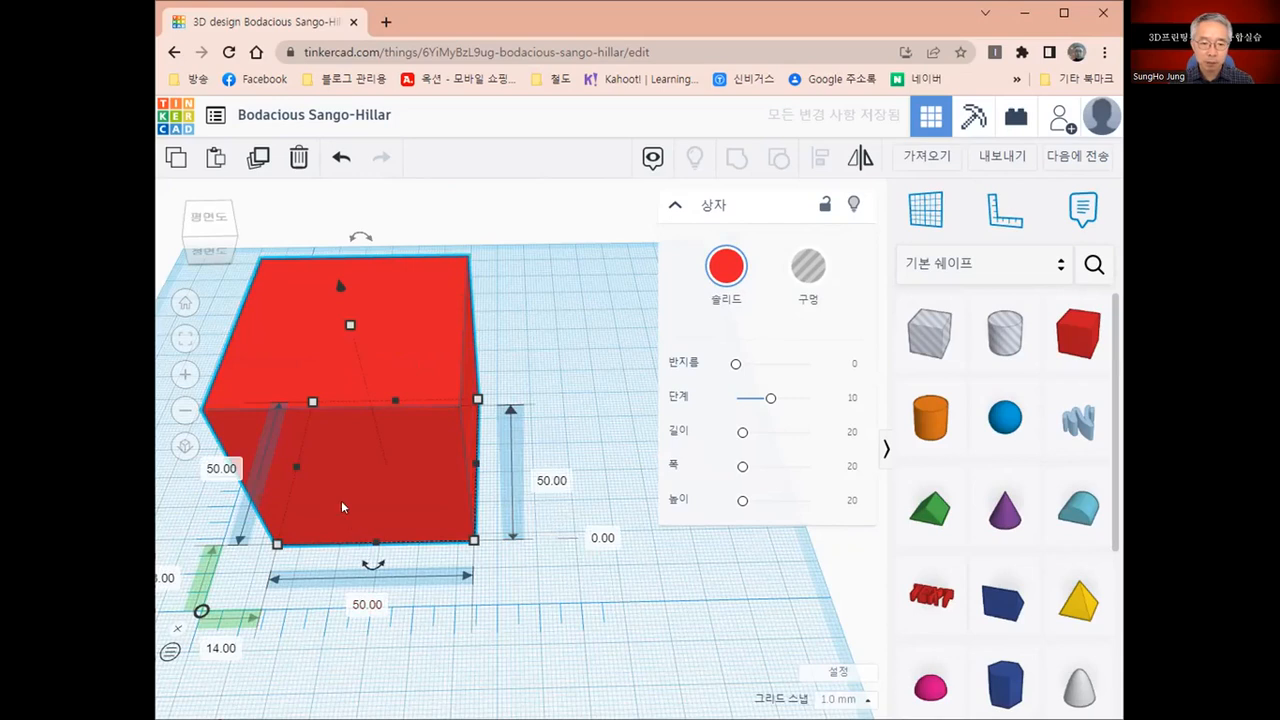
Delete the red cube and add an orange cylinder about 45 mm across and 37 mm back from the ruler's origin.
{"action": "middle_click_drag", "start_coordinate": [353, 501], "coordinate": [413, 518]}
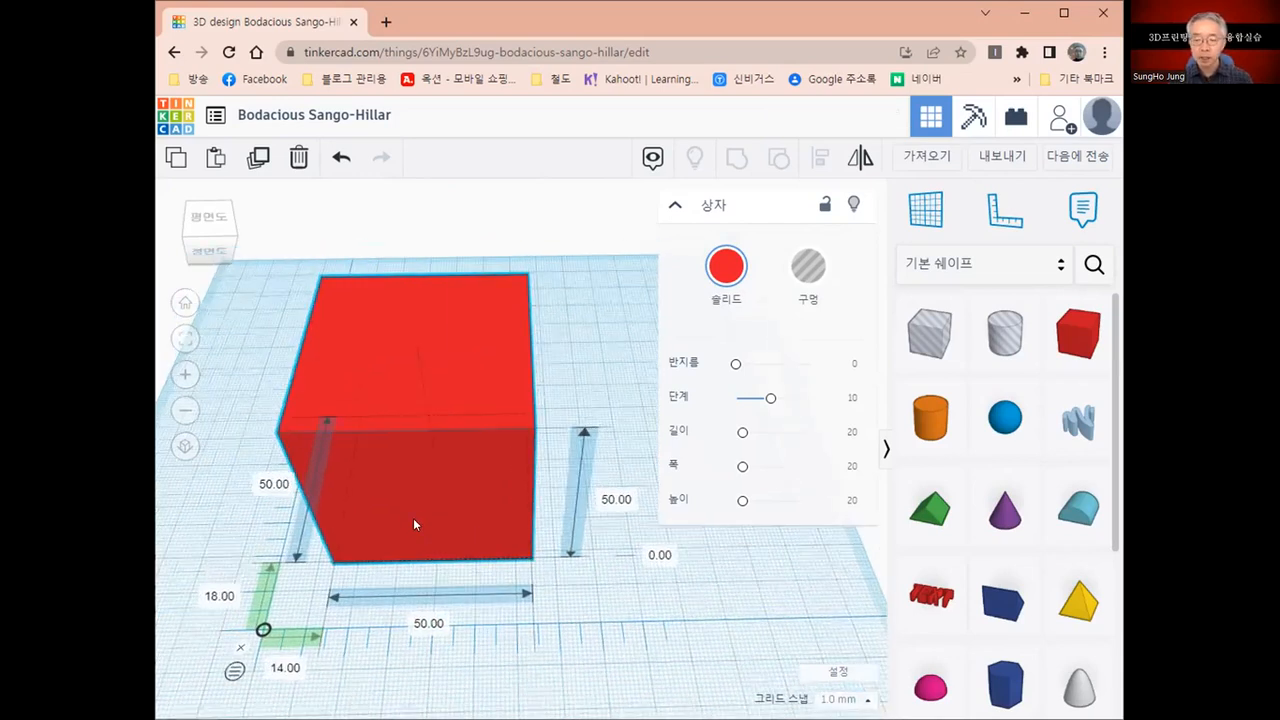
{"action": "left_click", "coordinate": [413, 518]}
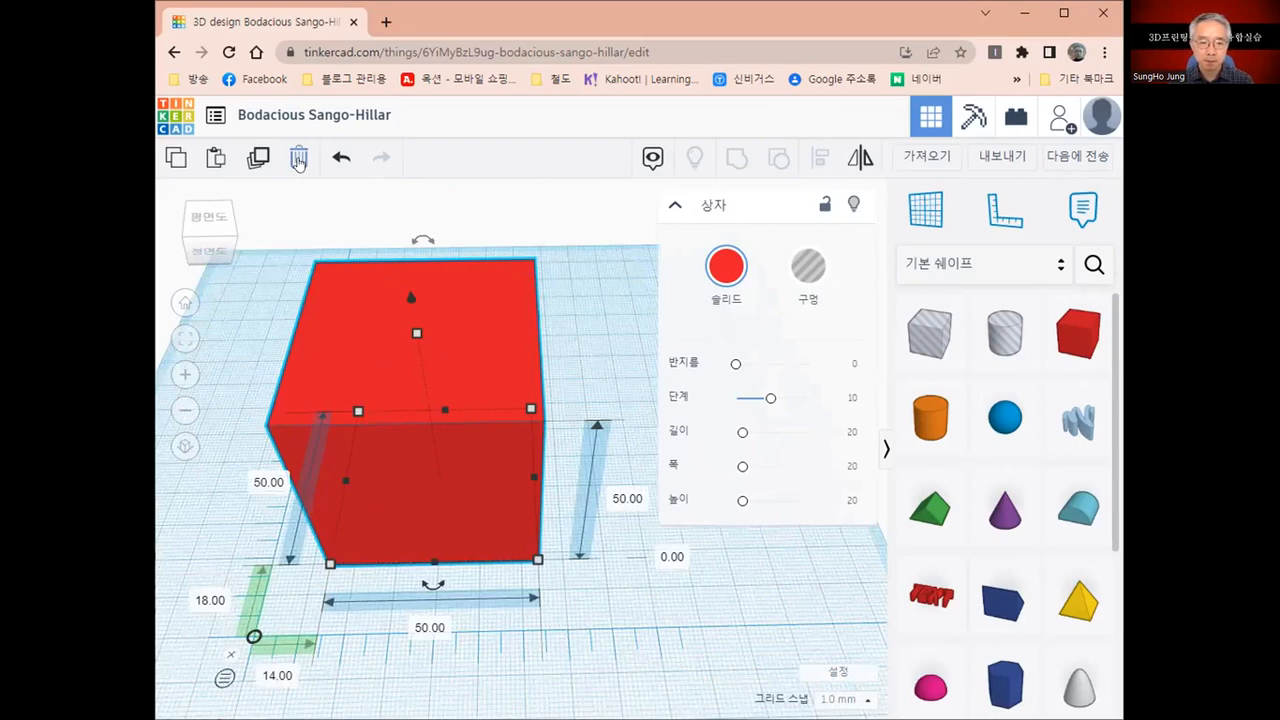
{"action": "left_click", "coordinate": [298, 161]}
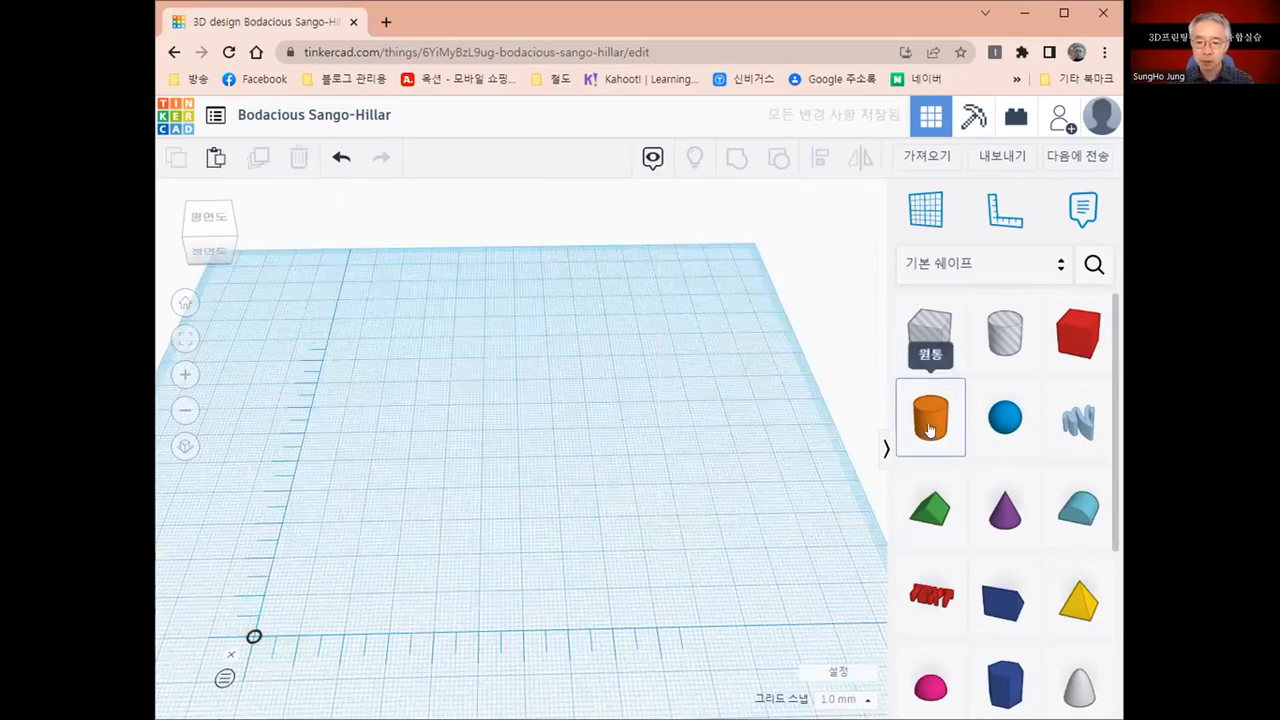
{"action": "left_click_drag", "start_coordinate": [929, 428], "coordinate": [502, 471]}
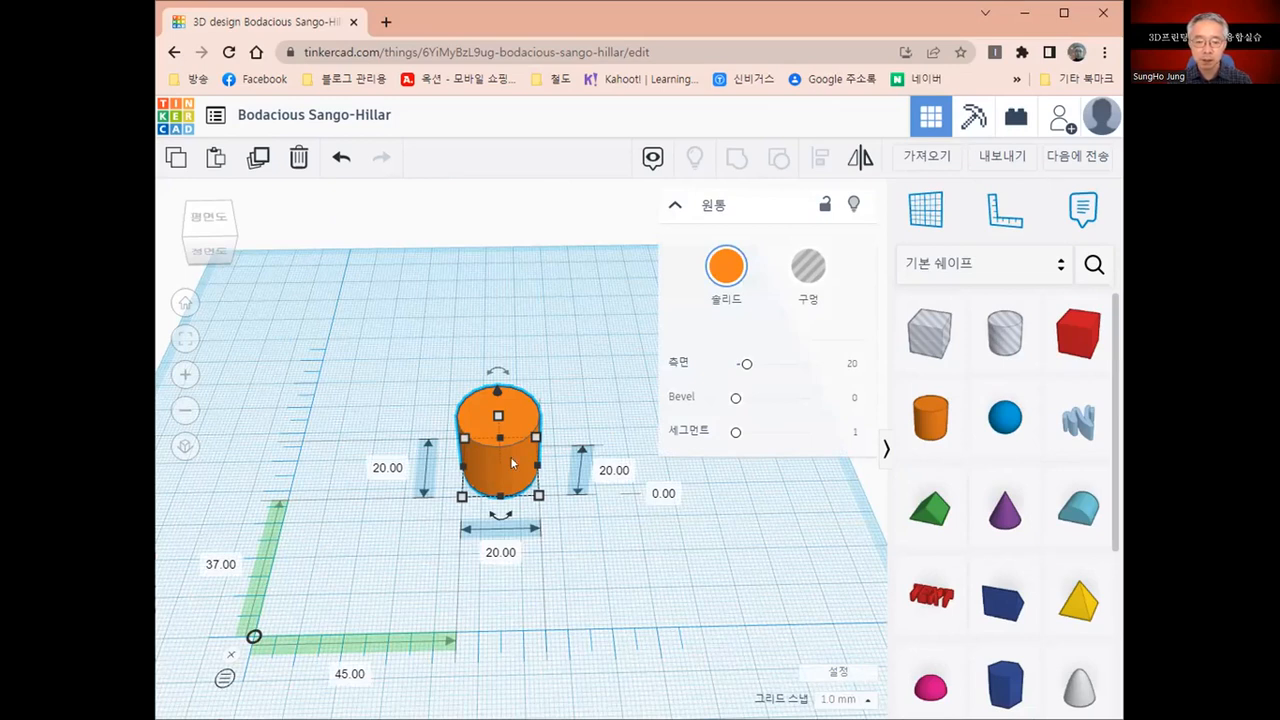
Set the cylinder's front-to-back length, width and height to 50 mm each using the ruler's dimensions.
{"action": "left_click", "coordinate": [387, 468]}
{"action": "type", "text": "50"}
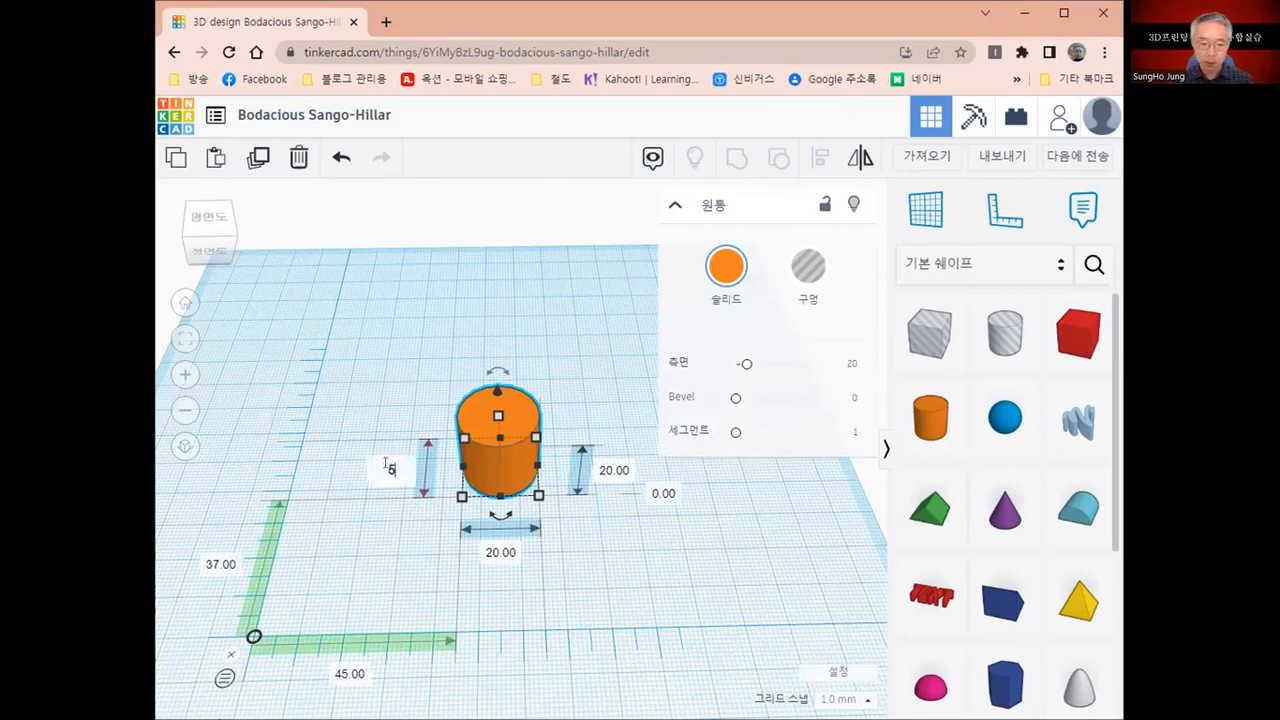
{"action": "left_click", "coordinate": [505, 556]}
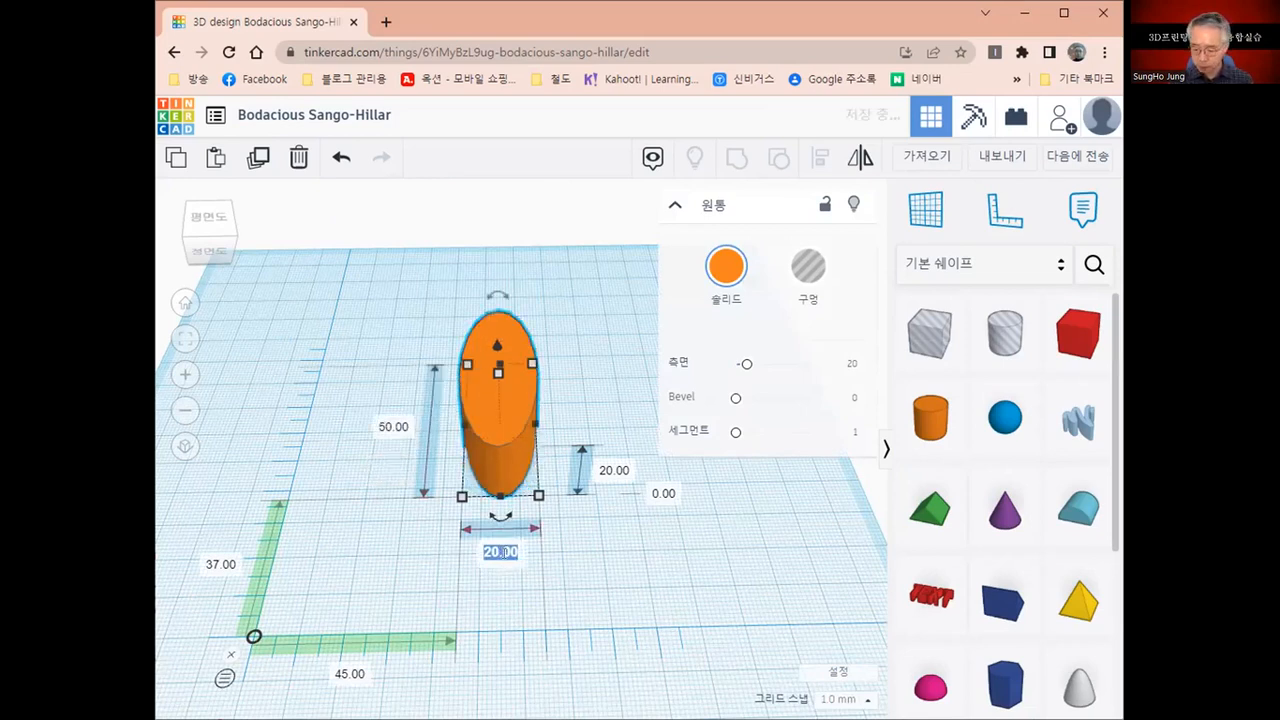
{"action": "type", "text": "50"}
{"action": "key", "text": "Return"}
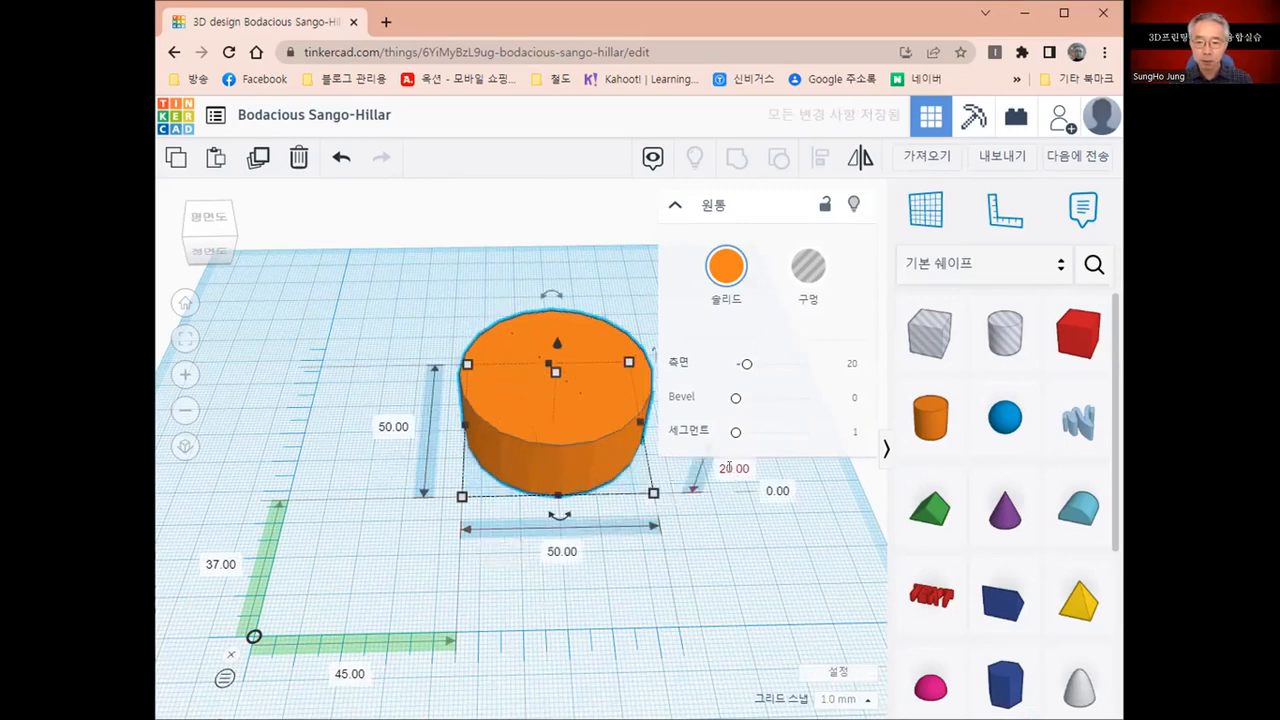
{"action": "left_click", "coordinate": [730, 469]}
{"action": "type", "text": "50"}
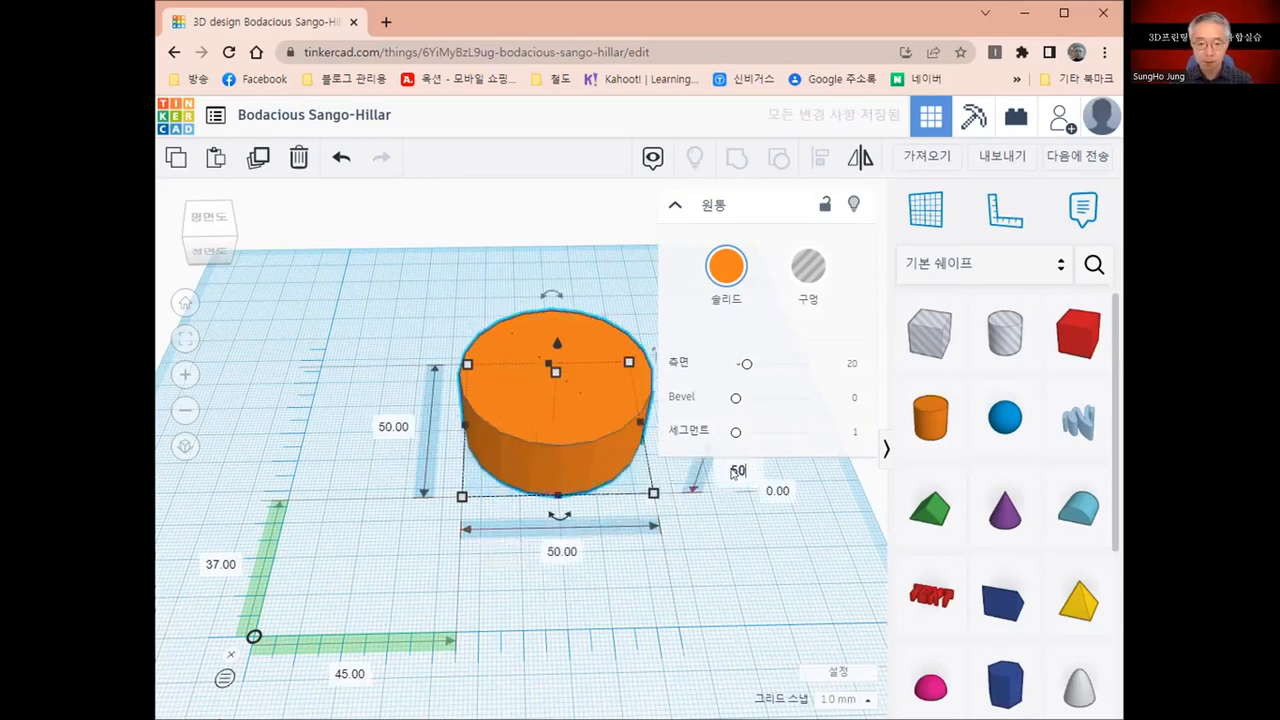
{"action": "key", "text": "Return"}
Delete the cylinder and add a light blue five-pointed star about 40 mm across from the ruler's origin.
{"action": "scroll", "coordinate": [702, 557], "scroll_direction": "down", "scroll_amount": 1}
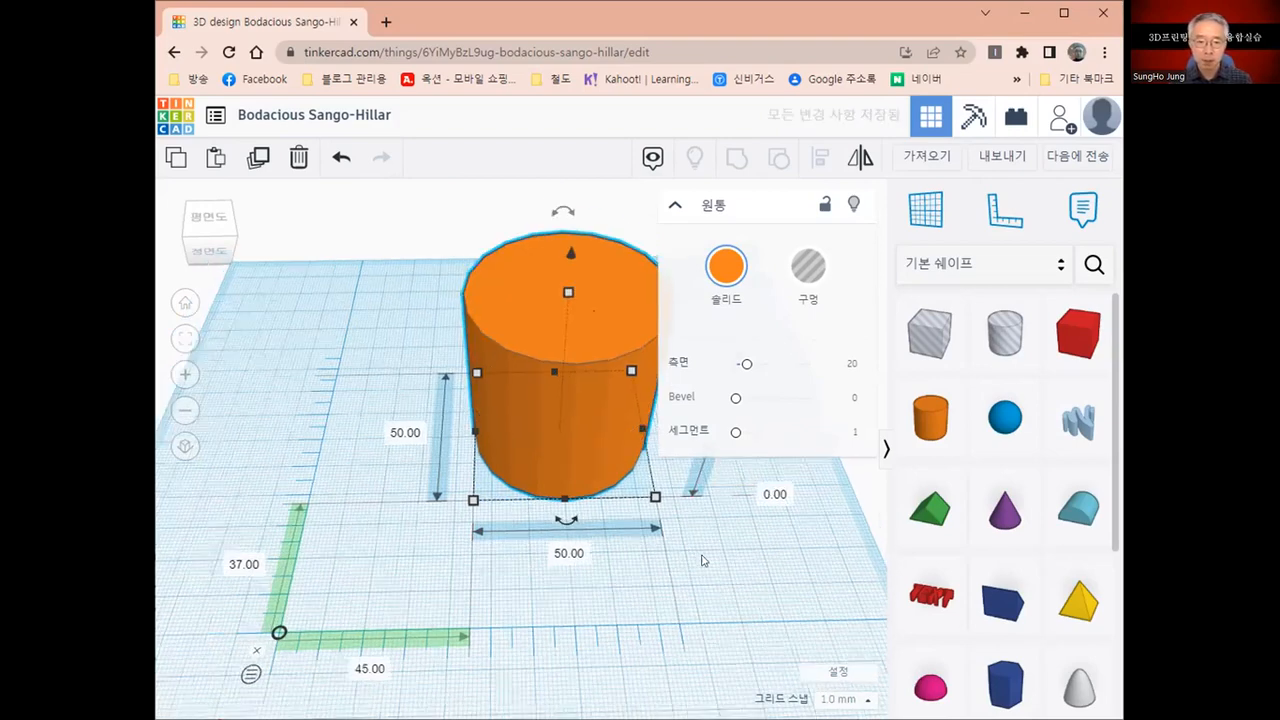
{"action": "middle_click_drag", "start_coordinate": [702, 557], "coordinate": [553, 563]}
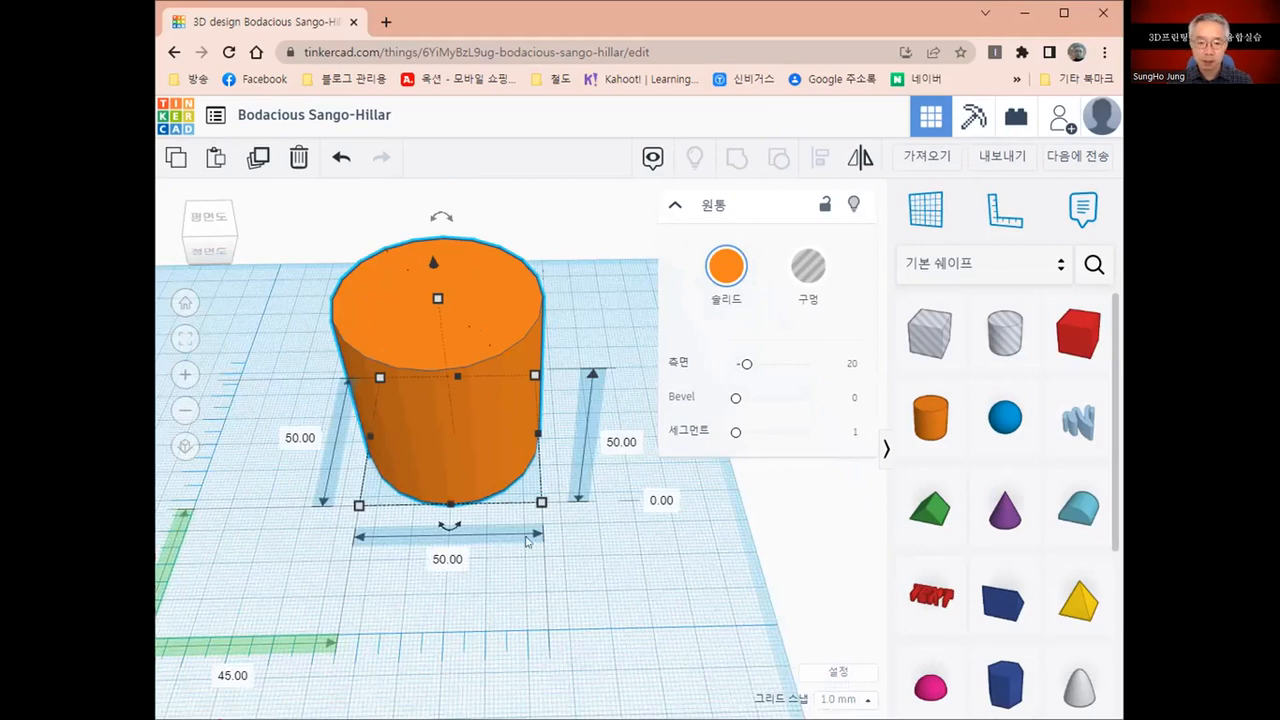
{"action": "left_click", "coordinate": [455, 459]}
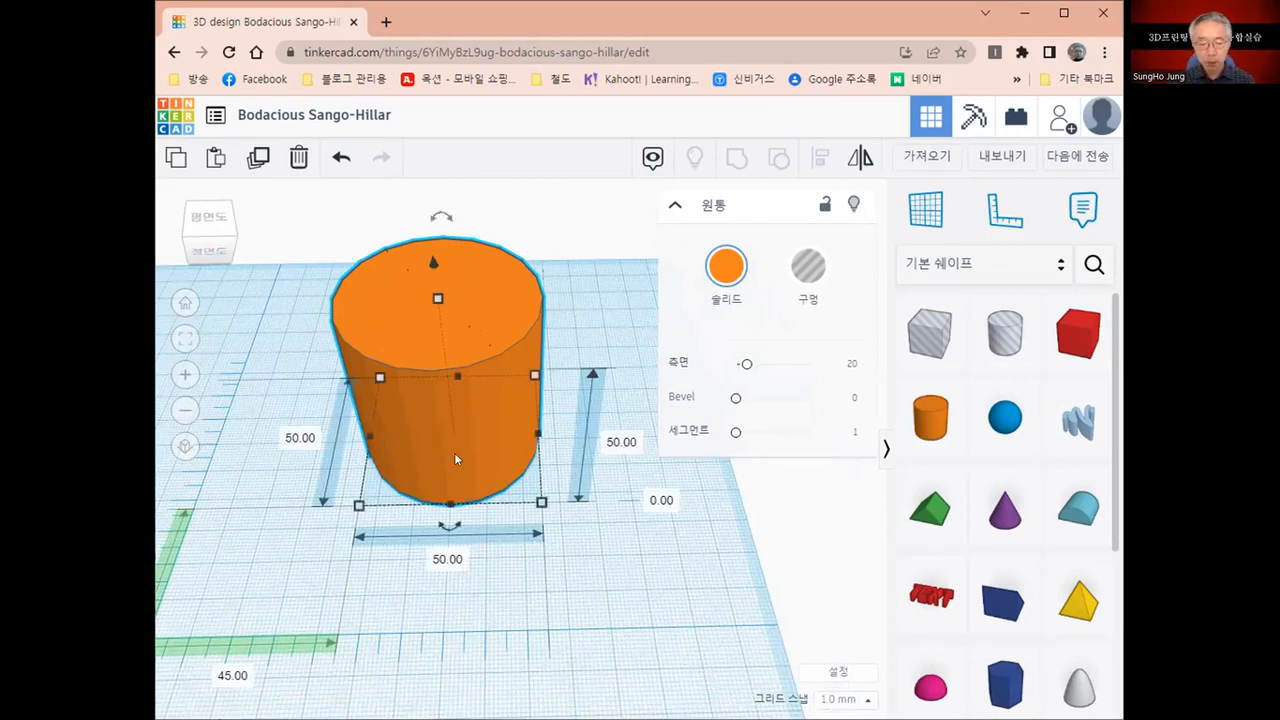
{"action": "key", "text": "Delete"}
{"action": "scroll", "coordinate": [1020, 513], "scroll_direction": "down", "scroll_amount": 1}
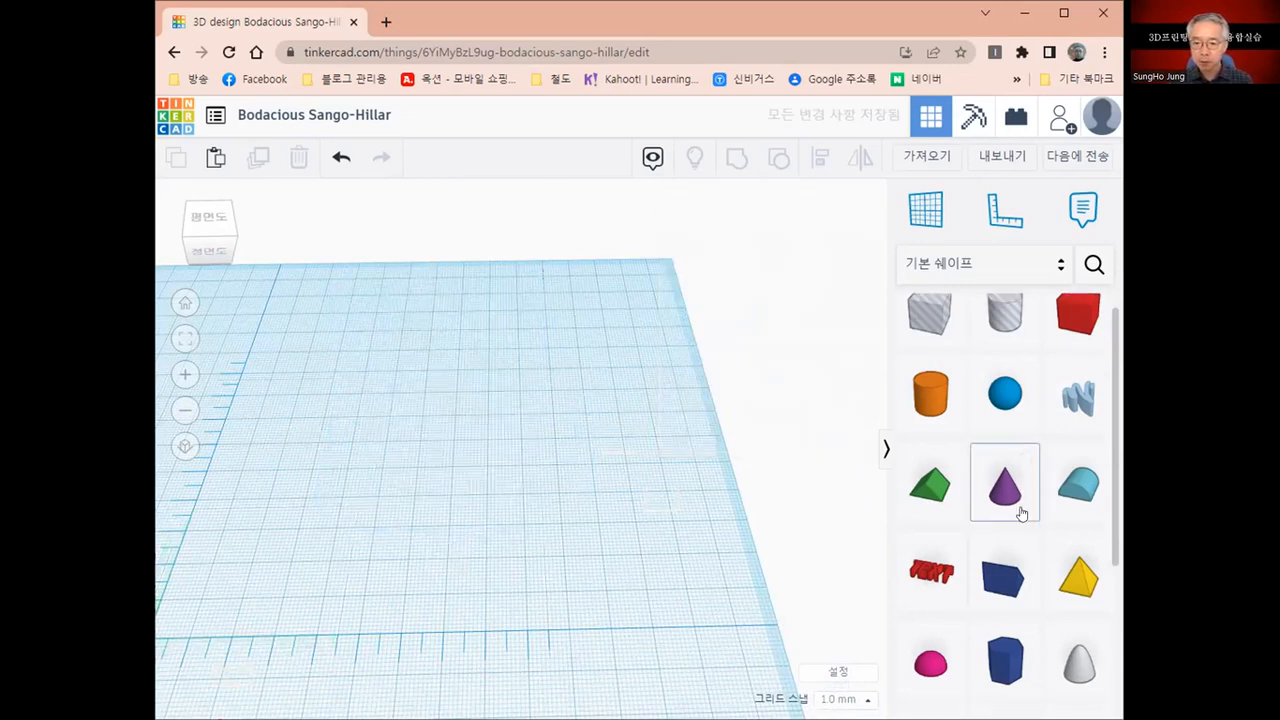
{"action": "scroll", "coordinate": [1020, 513], "scroll_direction": "down", "scroll_amount": 3}
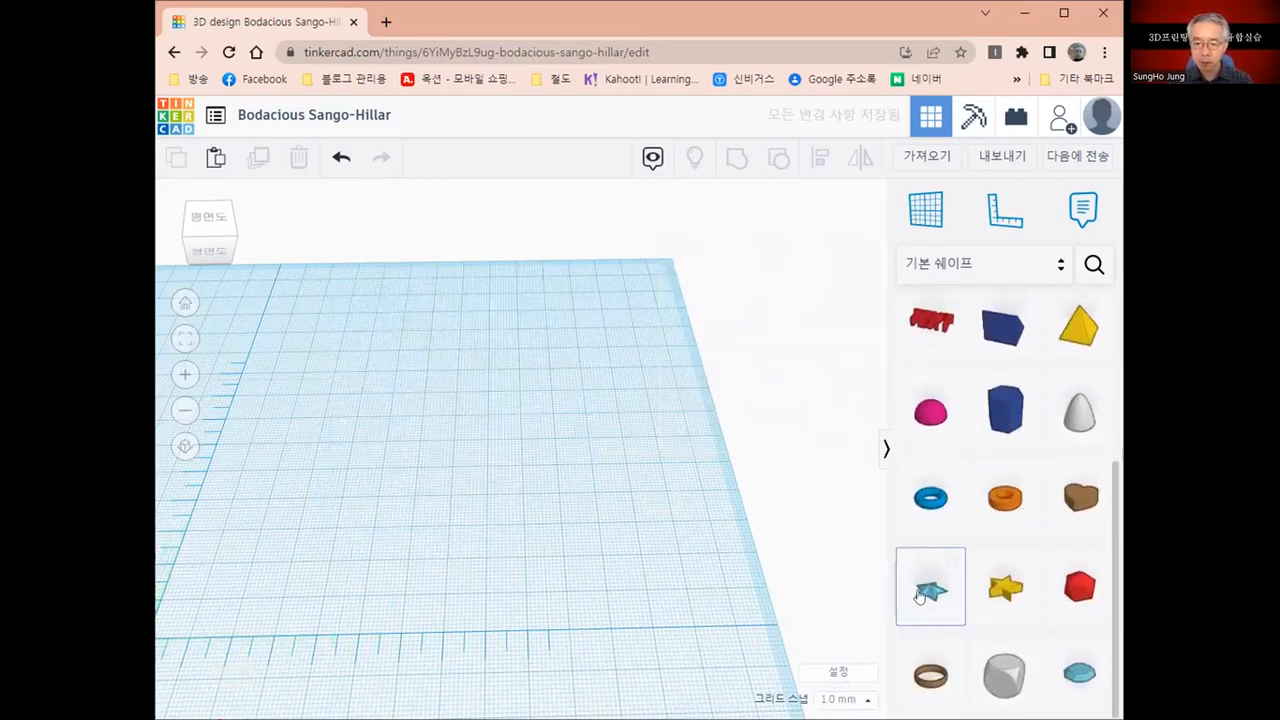
{"action": "left_click_drag", "start_coordinate": [922, 592], "coordinate": [404, 470]}
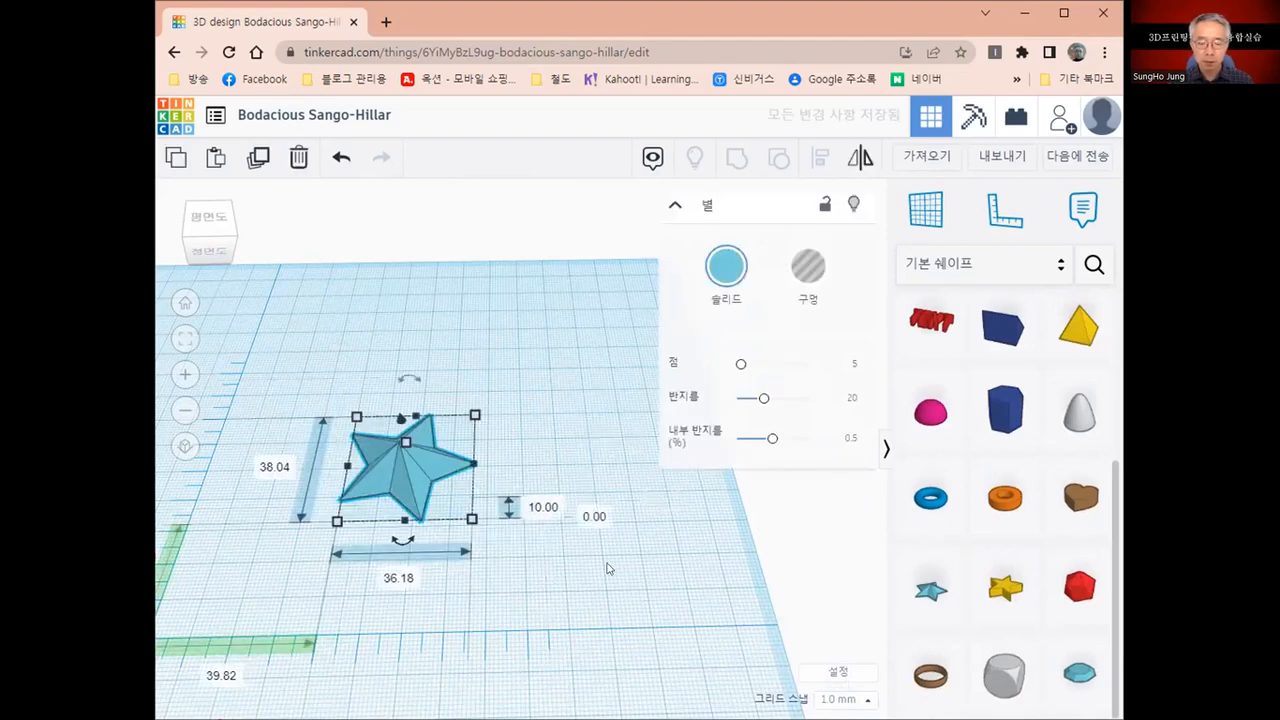
Set the star's front-to-back length, width and height to 50 mm each using the ruler's dimensions.
{"action": "middle_click_drag", "start_coordinate": [607, 568], "coordinate": [667, 568]}
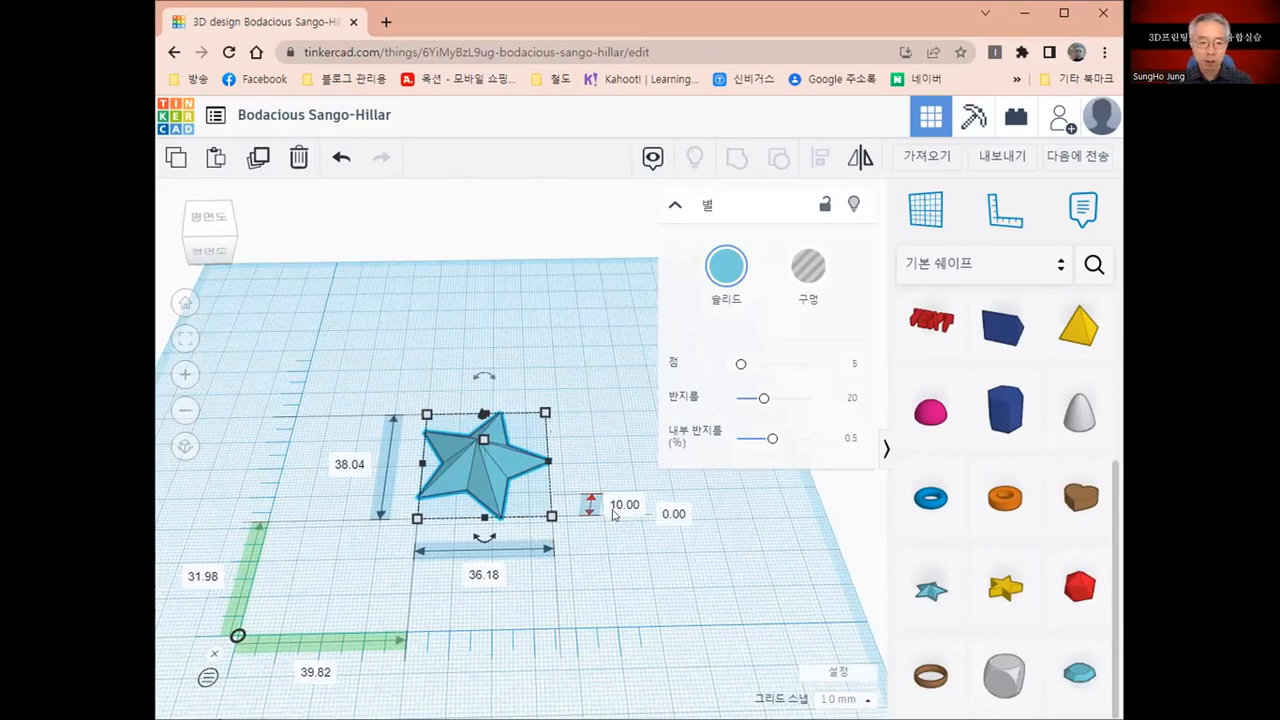
{"action": "left_click", "coordinate": [350, 466]}
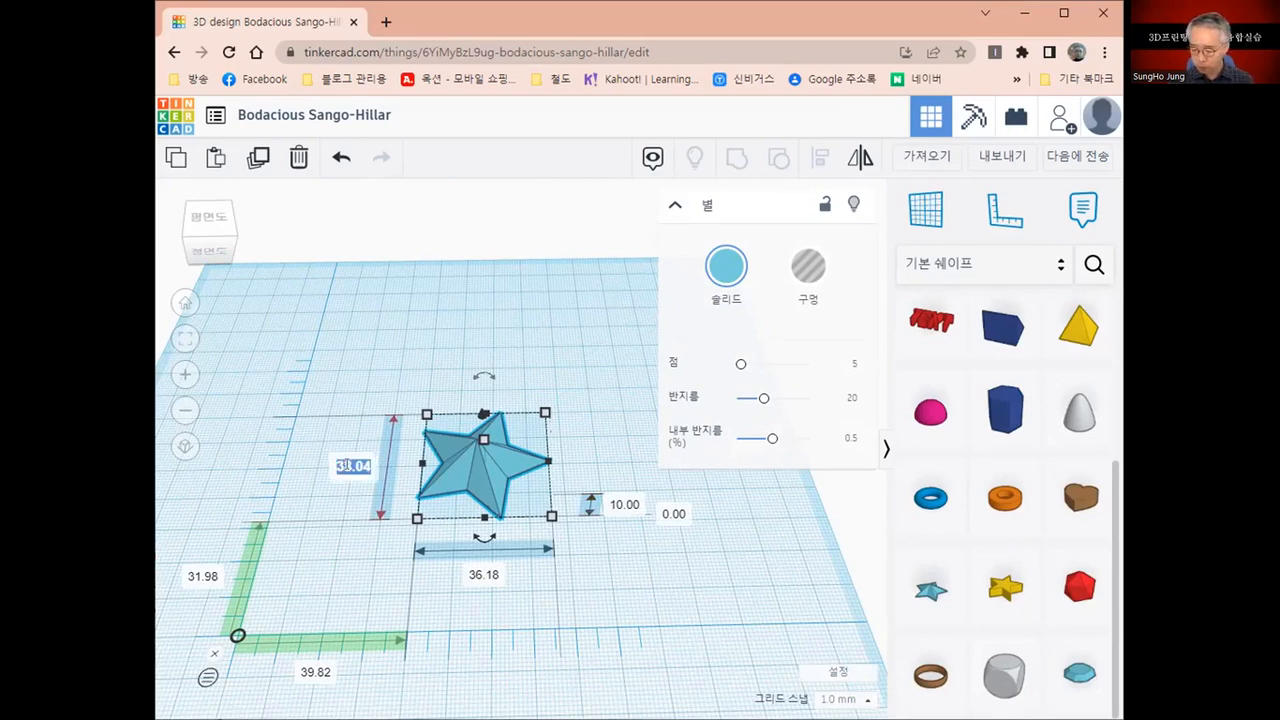
{"action": "type", "text": "50"}
{"action": "key", "text": "Return"}
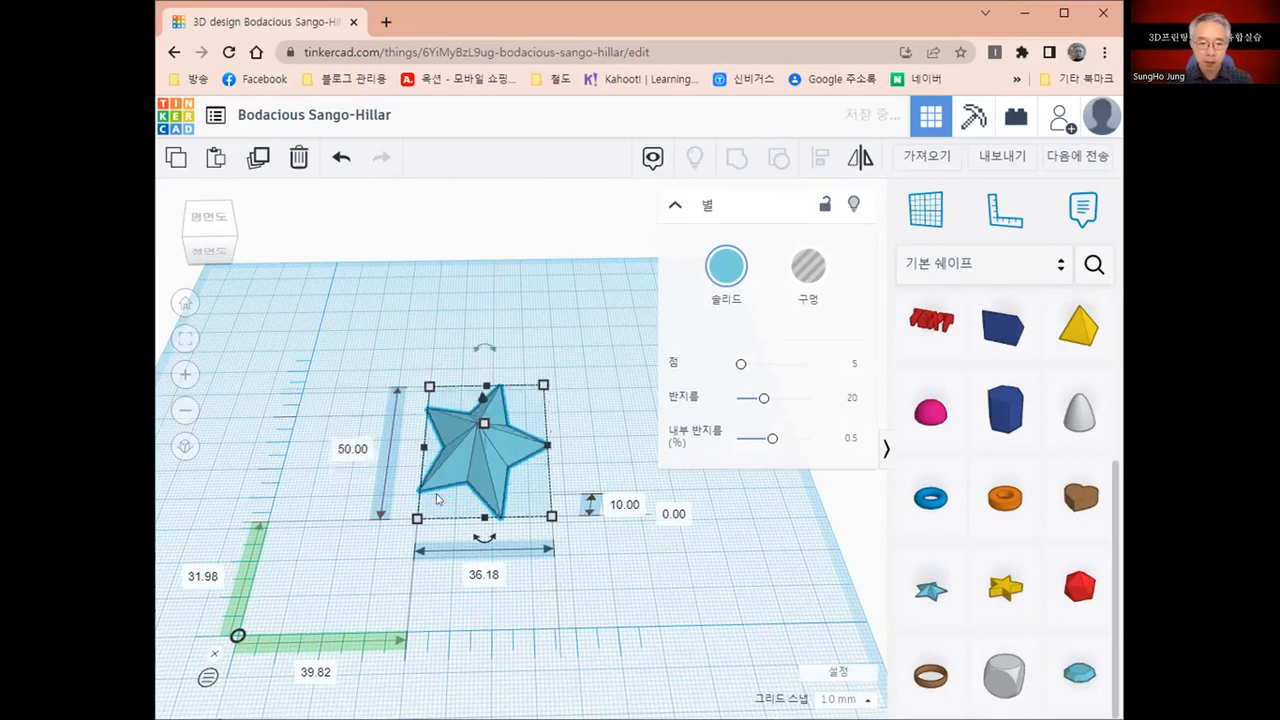
{"action": "left_click", "coordinate": [483, 574]}
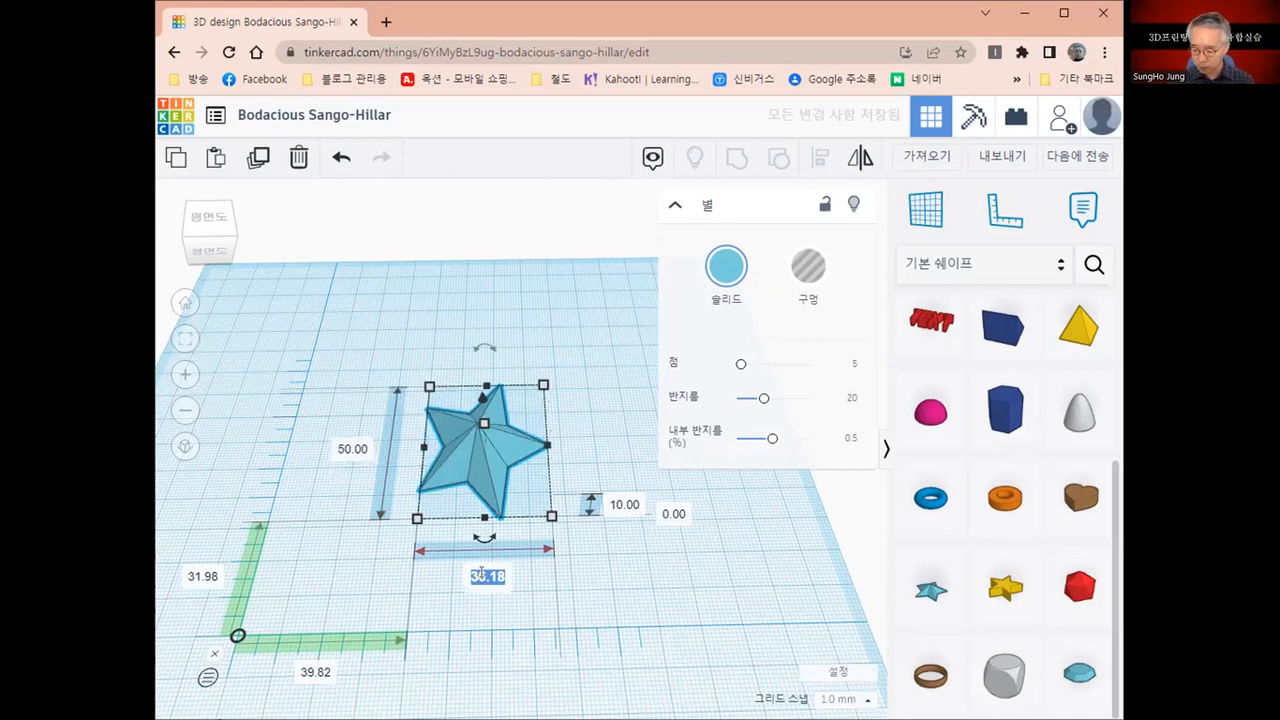
{"action": "type", "text": "50"}
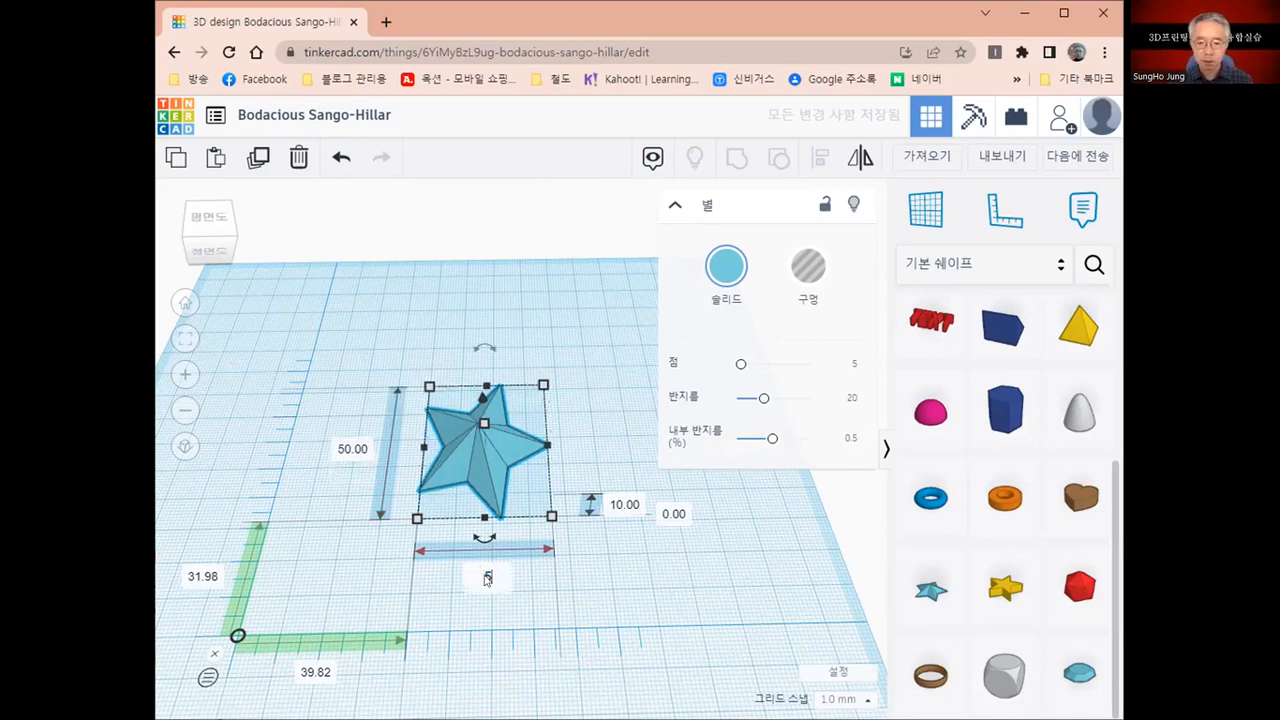
{"action": "key", "text": "Return"}
{"action": "left_click", "coordinate": [683, 505]}
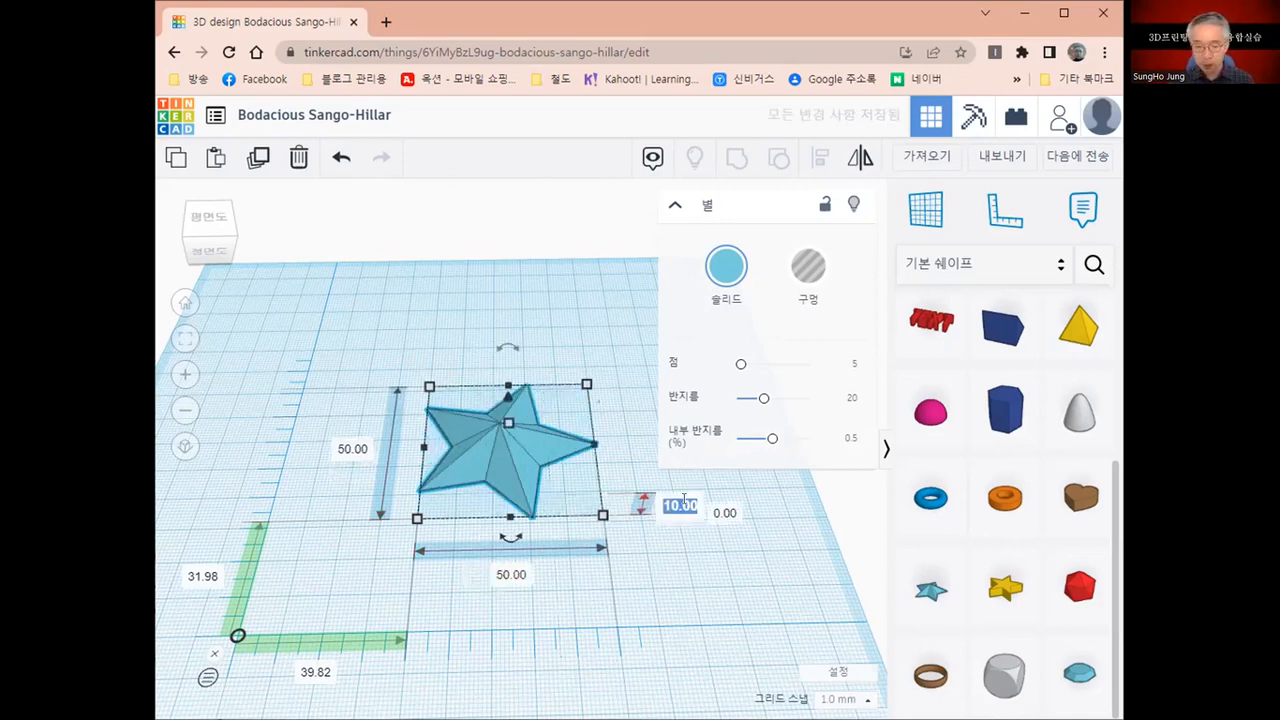
{"action": "type", "text": "50"}
{"action": "key", "text": "Return"}
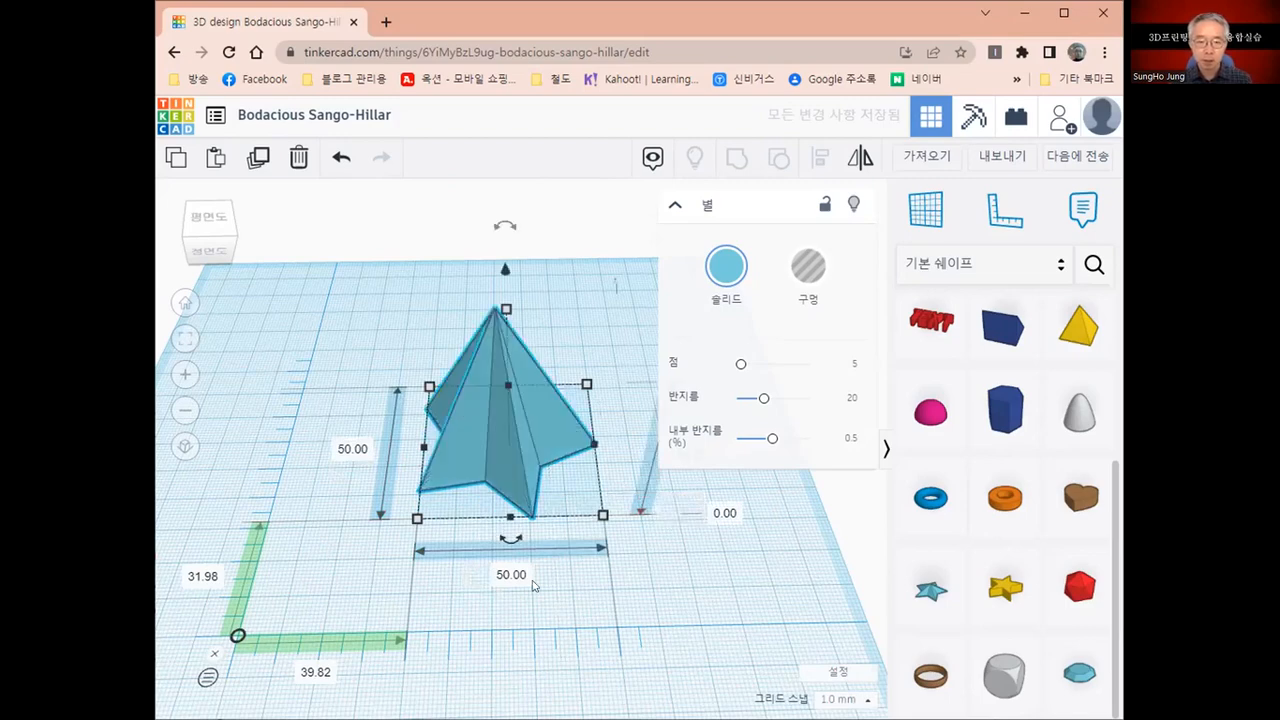
{"action": "right_click_drag", "start_coordinate": [456, 550], "coordinate": [583, 566]}
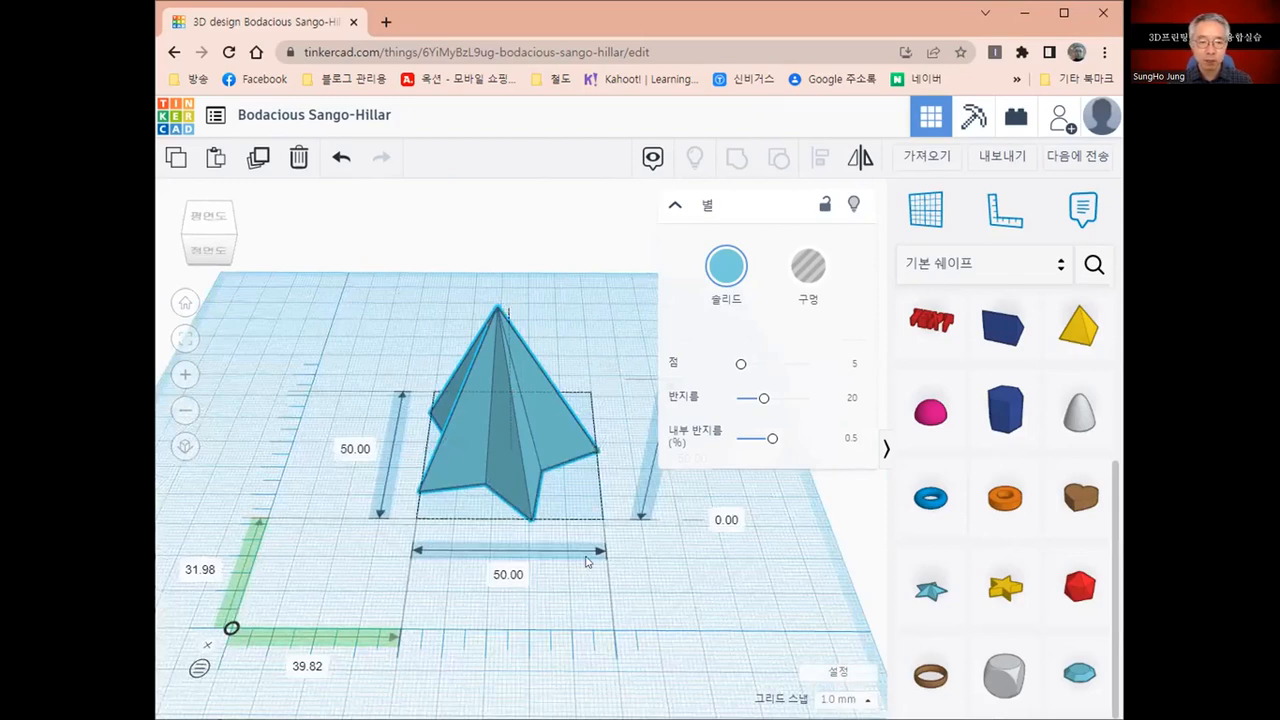
{"action": "middle_click_drag", "start_coordinate": [632, 556], "coordinate": [588, 566]}
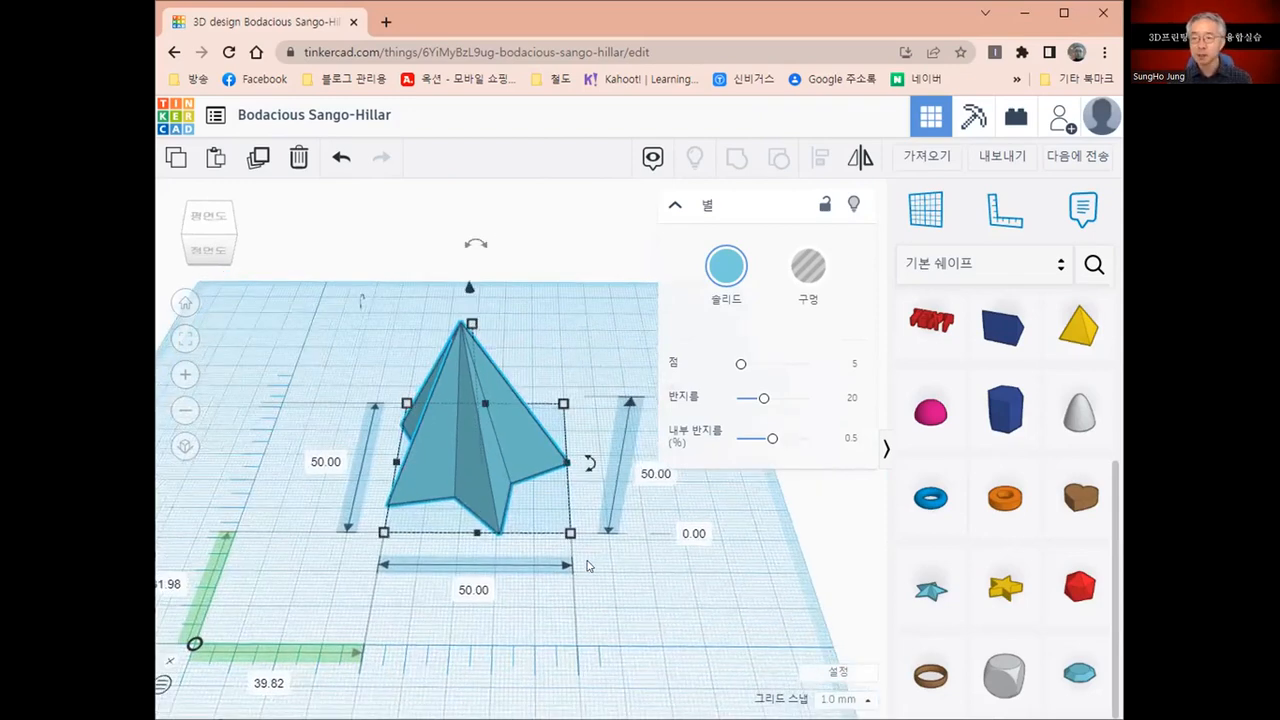
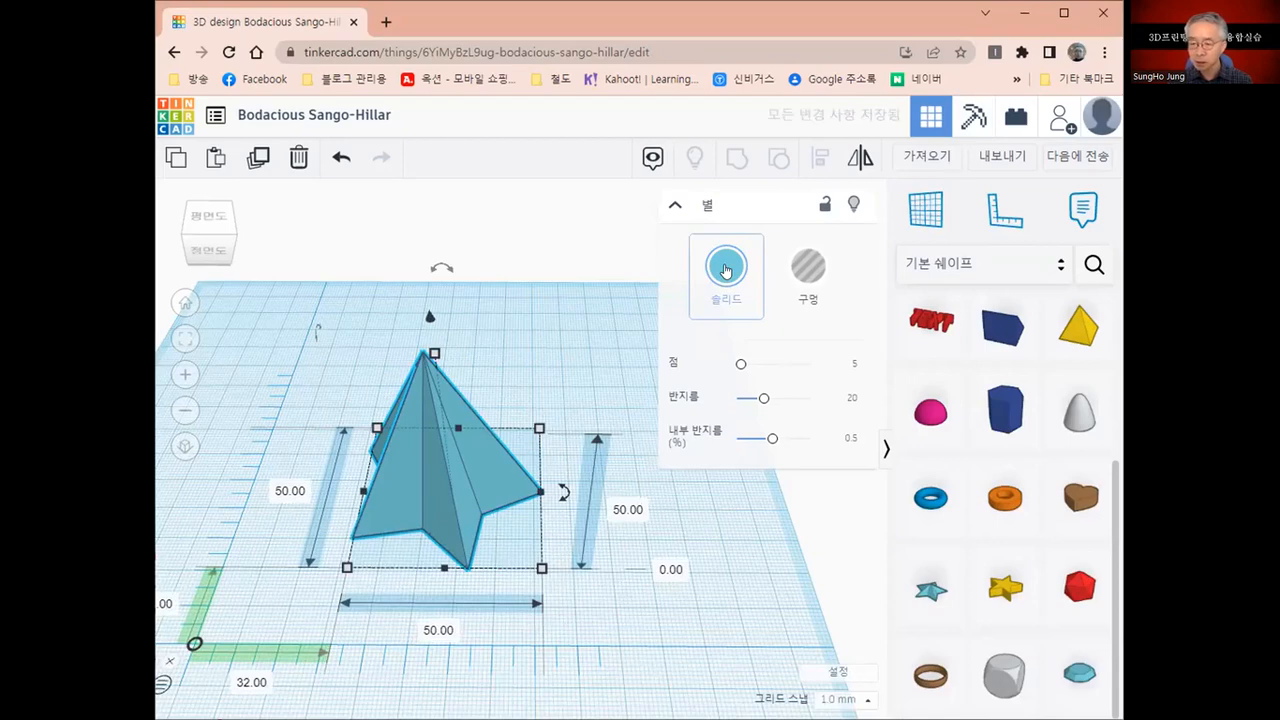
Recolour the star with the preset solid red and then with preset yellow.
{"action": "left_click", "coordinate": [726, 271]}
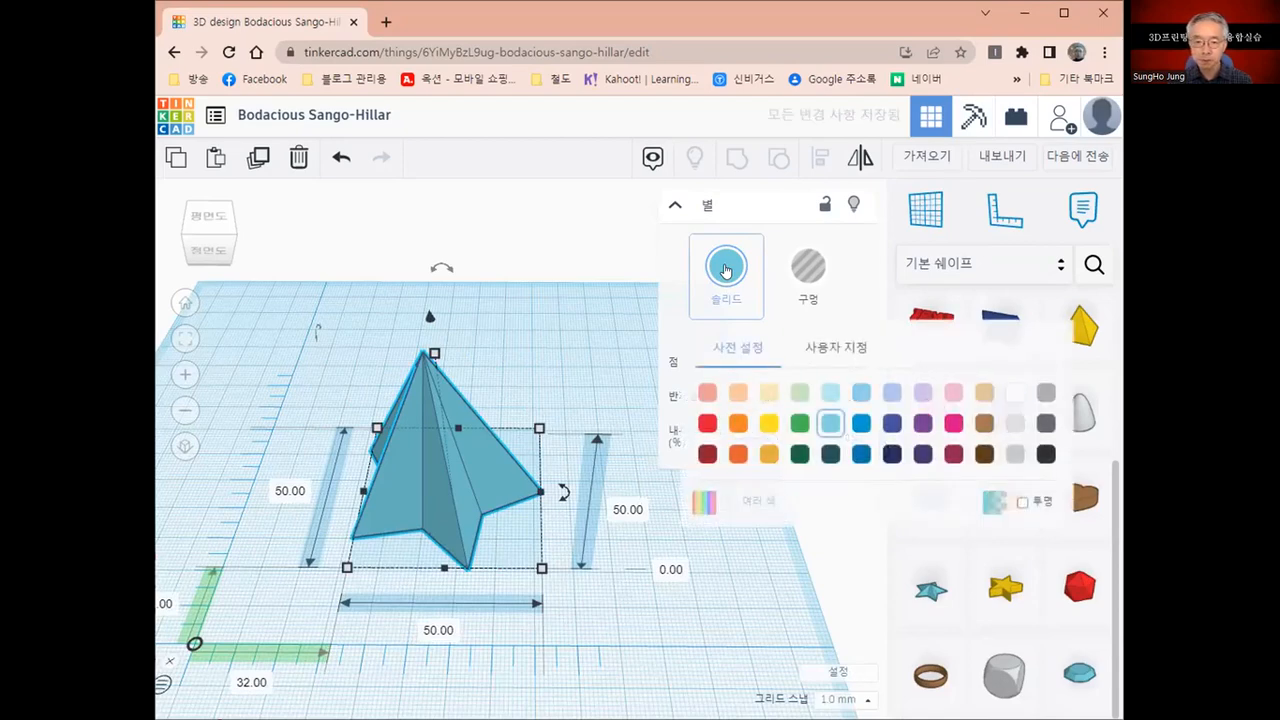
{"action": "left_click", "coordinate": [707, 423]}
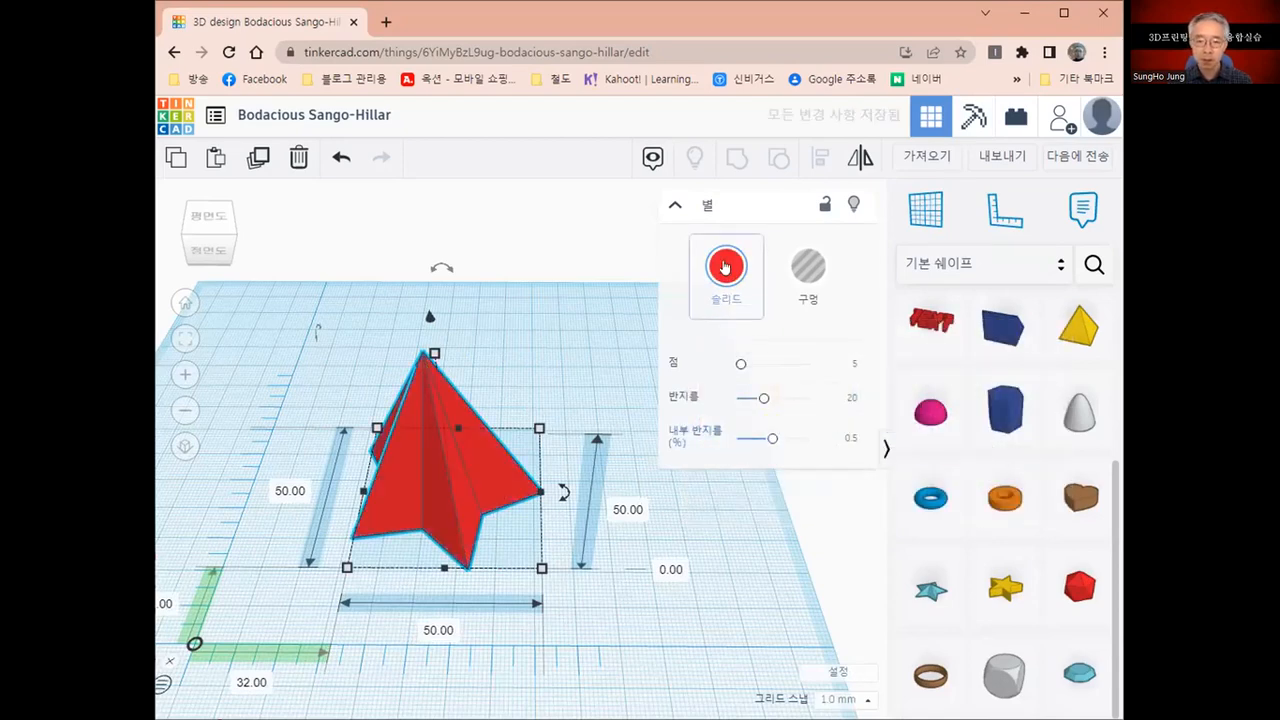
{"action": "left_click", "coordinate": [726, 268]}
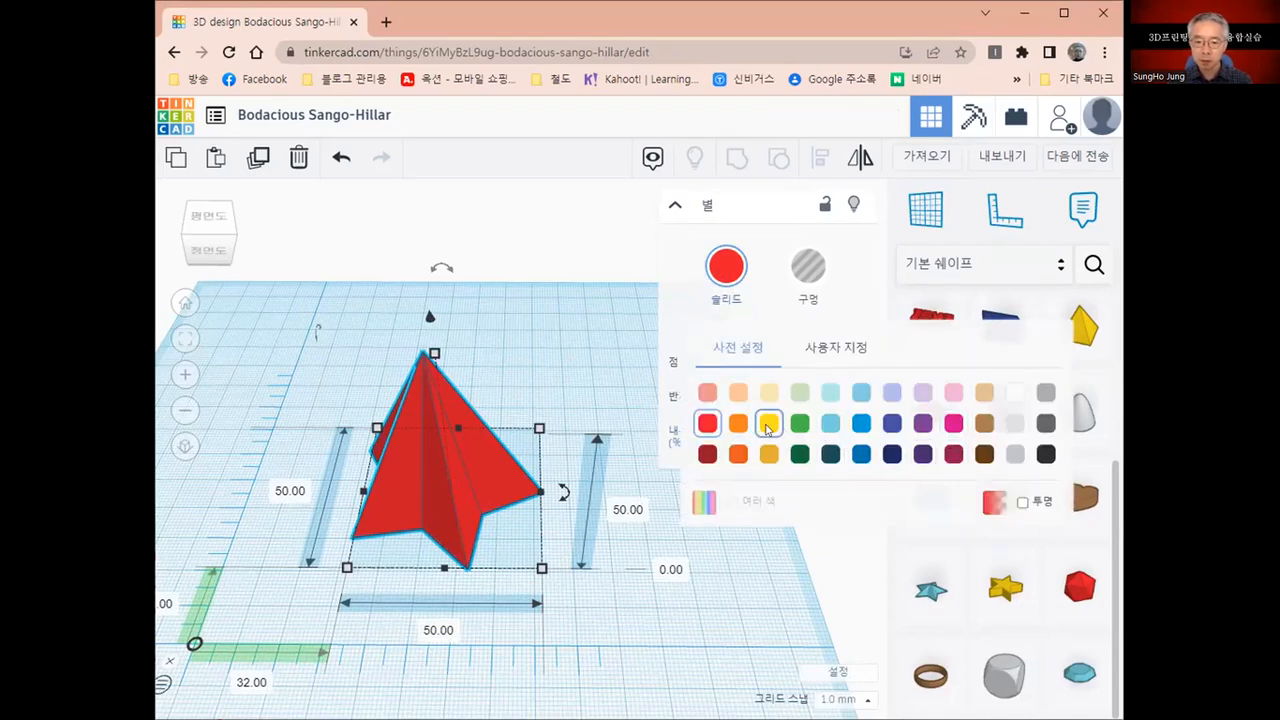
{"action": "left_click", "coordinate": [768, 426]}
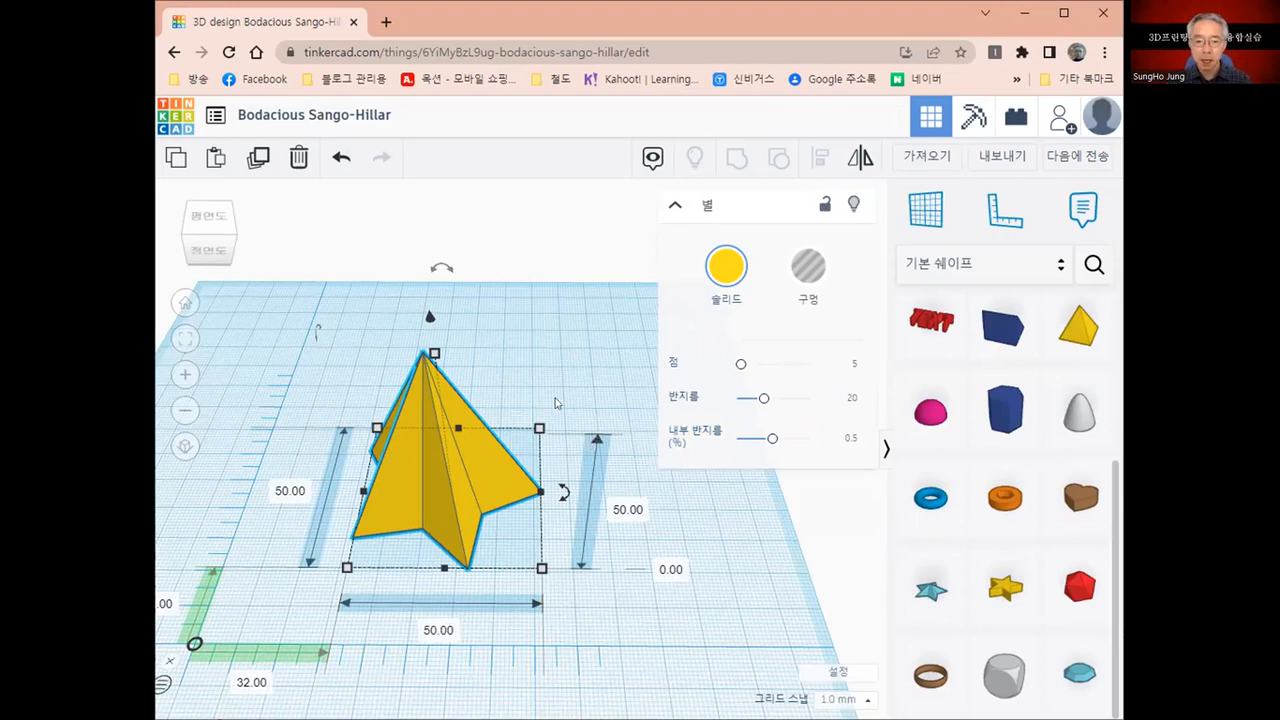
Set the yellow star's height to 10 mm using the ruler's dimension.
{"action": "left_click", "coordinate": [628, 510]}
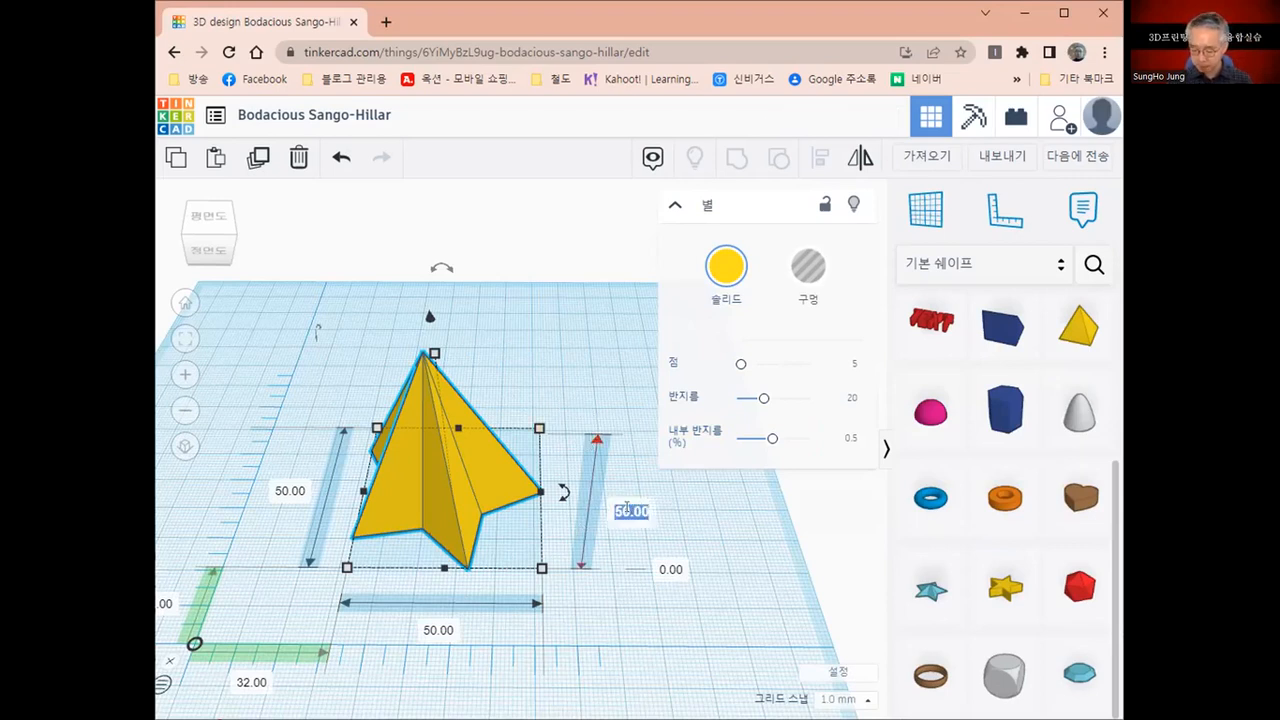
{"action": "type", "text": "10"}
{"action": "key", "text": "Return"}
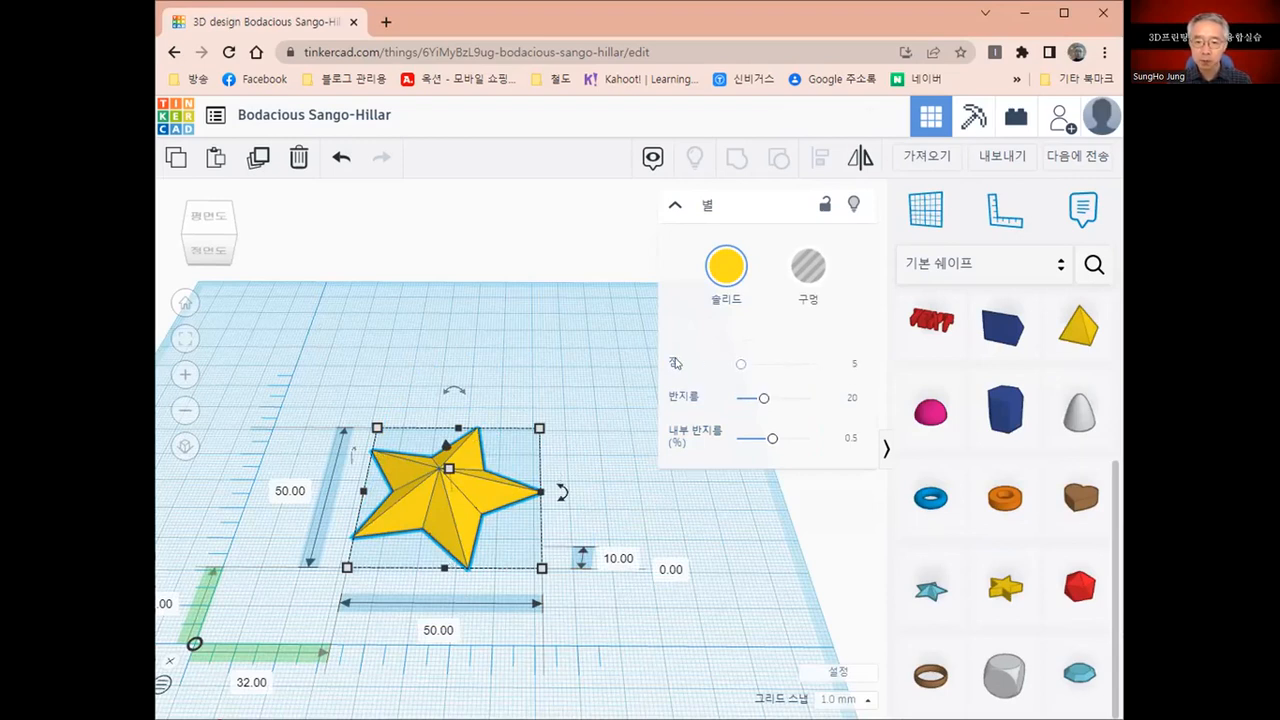
Set the star's number of points to 6 and then to 10.
{"action": "left_click", "coordinate": [852, 366]}
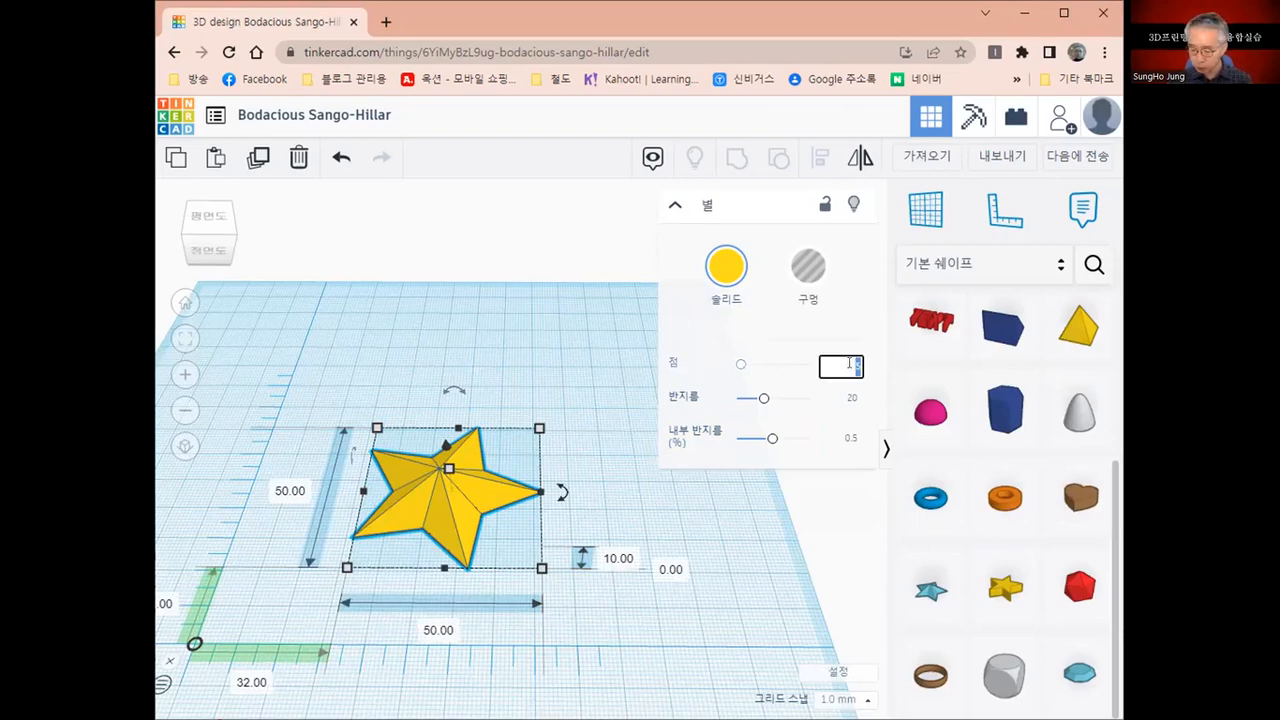
{"action": "type", "text": "6"}
{"action": "key", "text": "Return"}
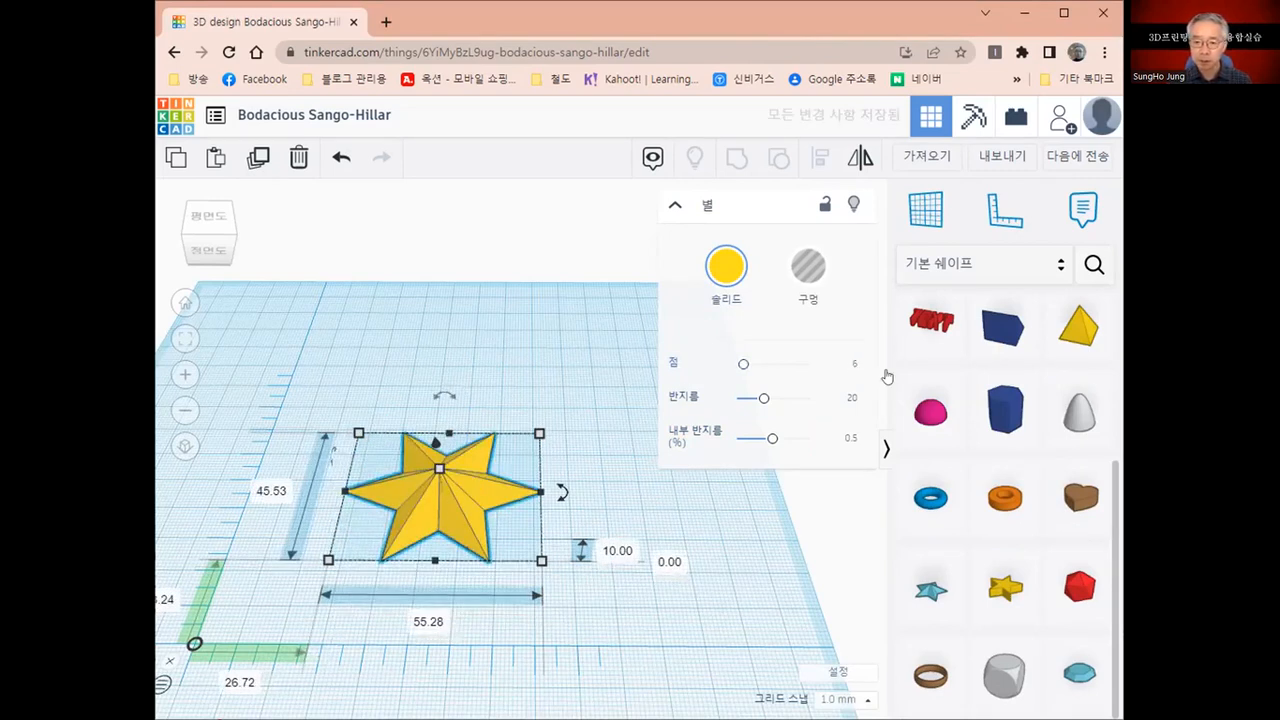
{"action": "left_click", "coordinate": [851, 360]}
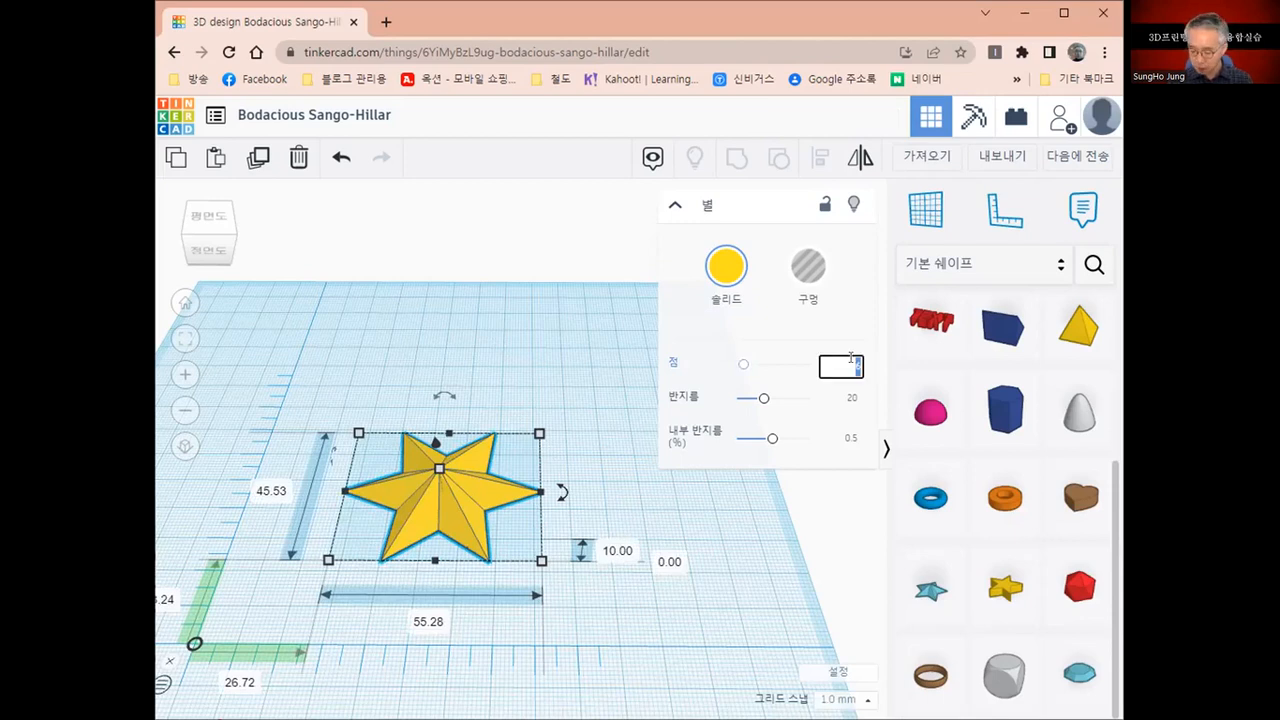
{"action": "key", "text": "Return"}
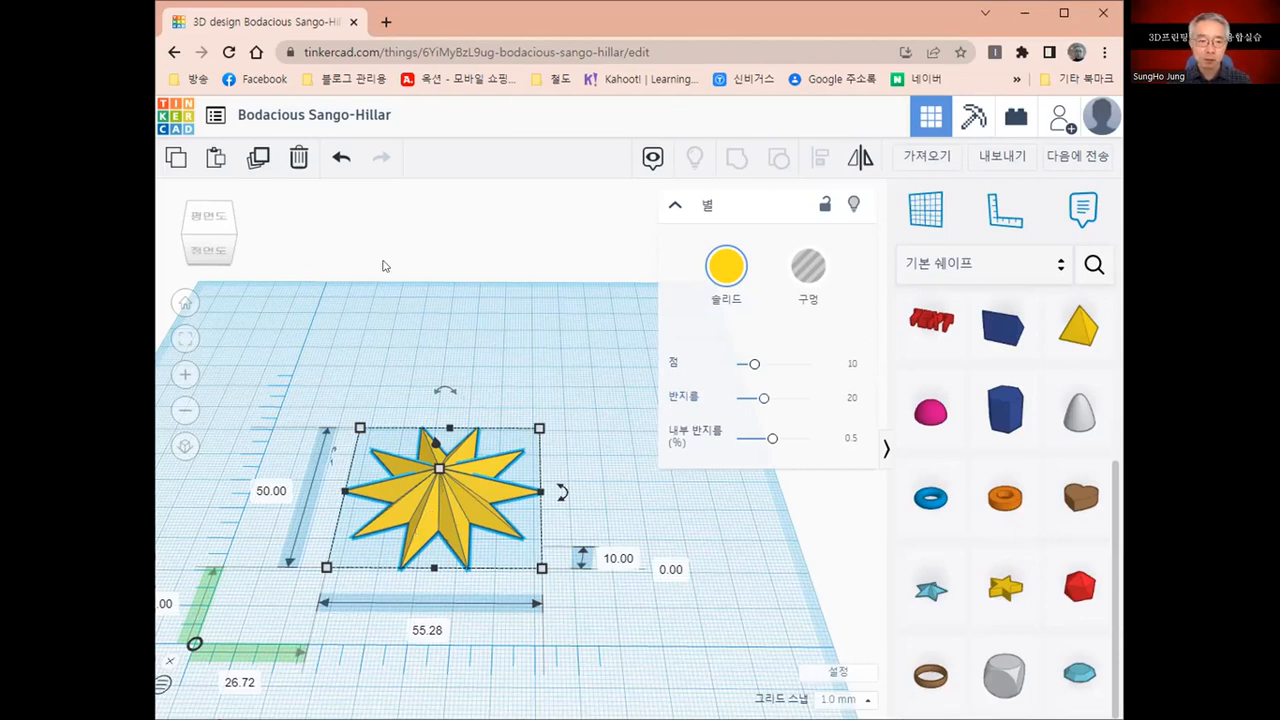
Delete the star and add a red box about 47 mm across and 43 mm back from the ruler's origin.
{"action": "left_click", "coordinate": [298, 158]}
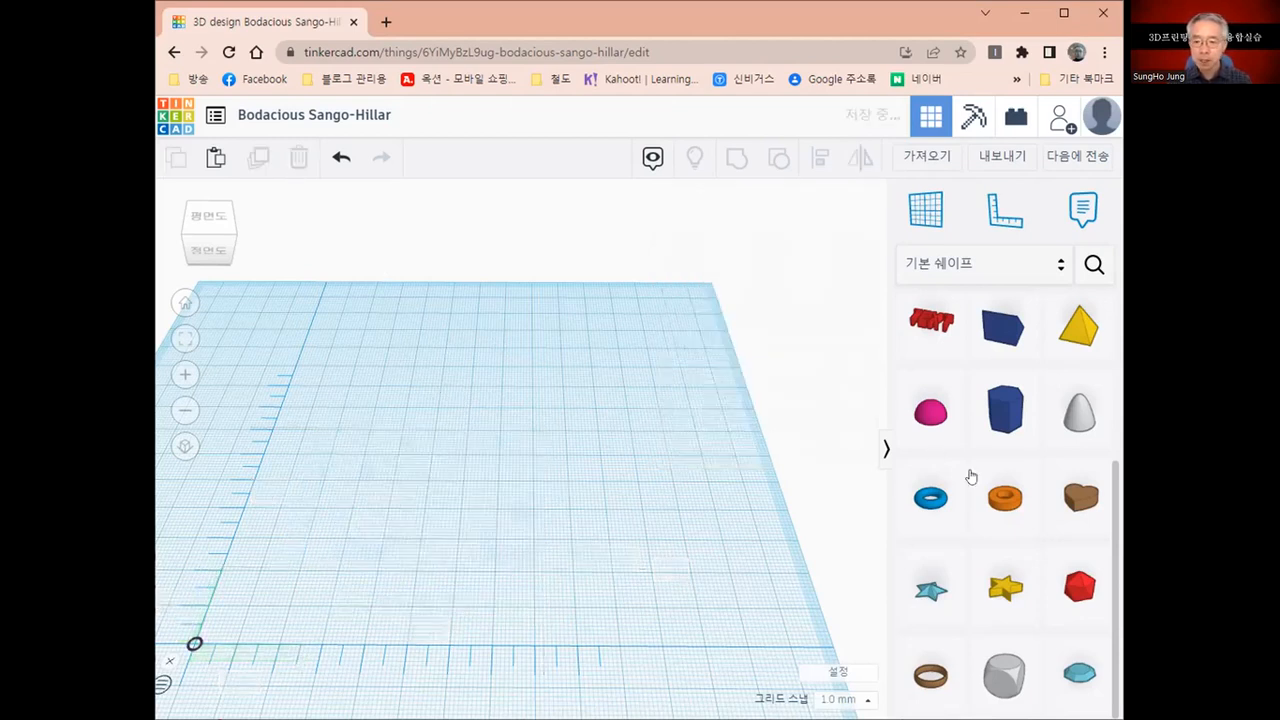
{"action": "scroll", "coordinate": [993, 514], "scroll_direction": "up", "scroll_amount": 3}
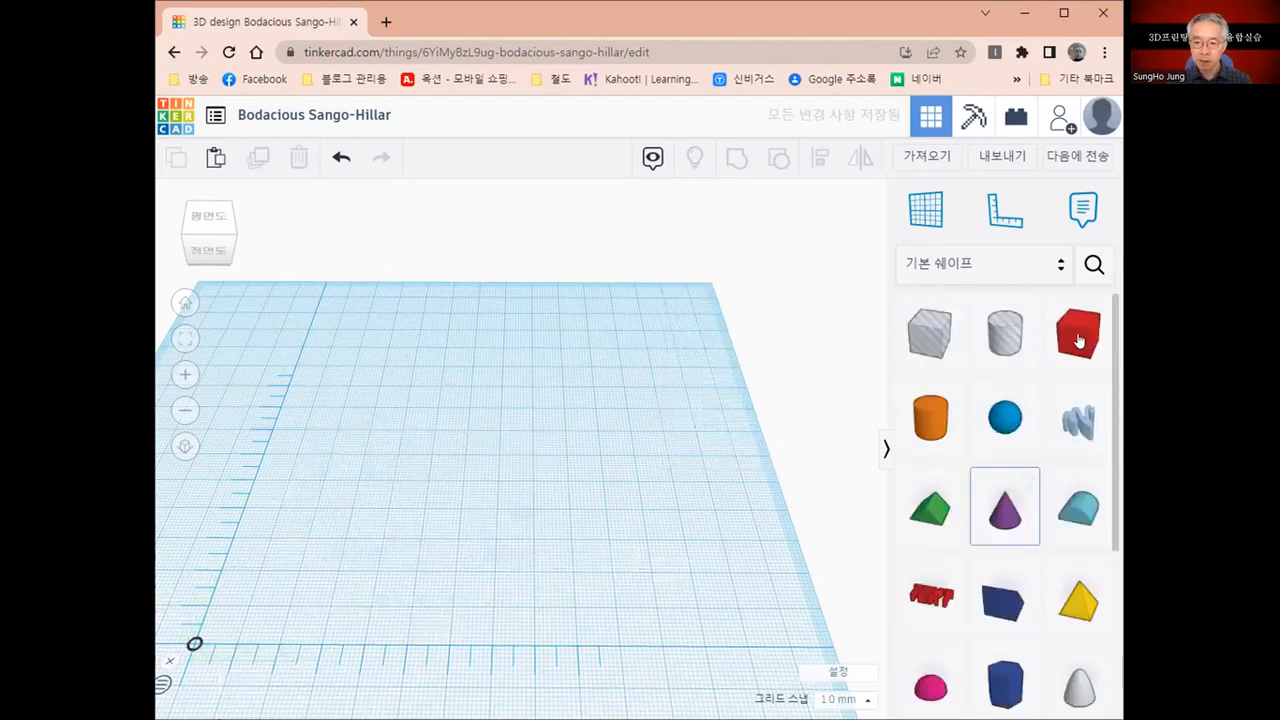
{"action": "left_click_drag", "start_coordinate": [1079, 340], "coordinate": [450, 470]}
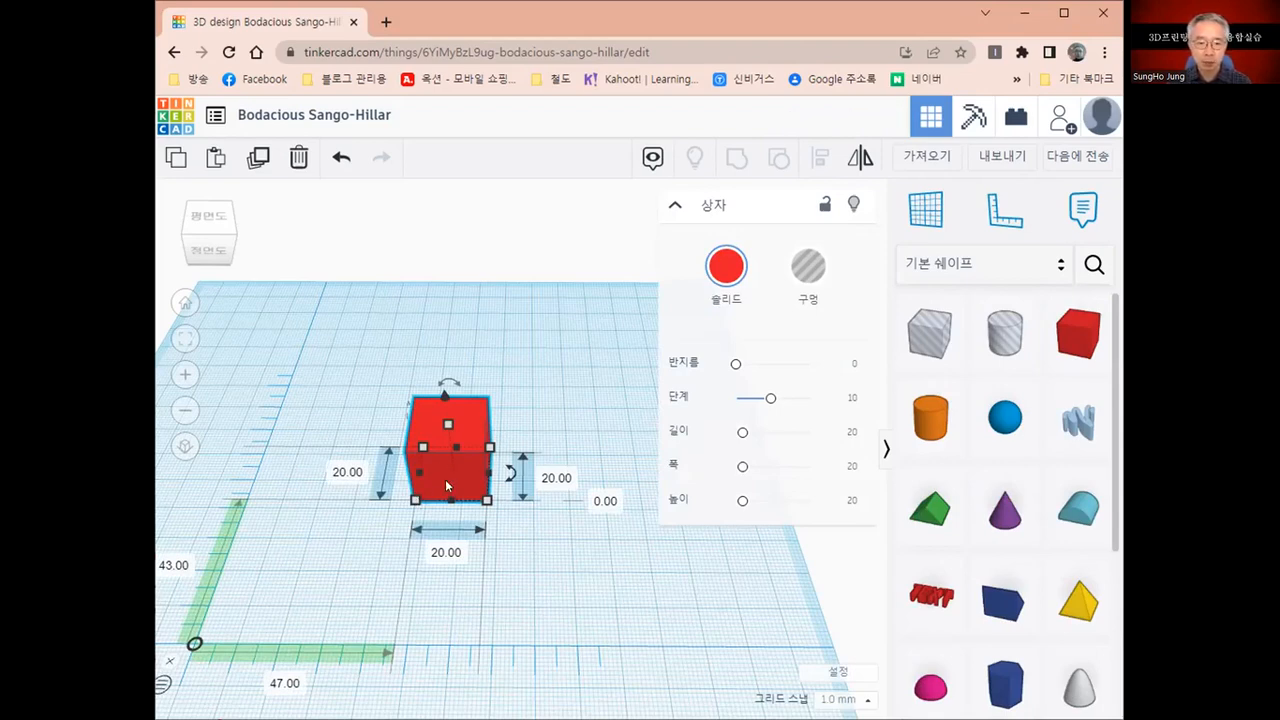
Remove the ruler from the workplane and leave the red box deselected.
{"action": "scroll", "coordinate": [444, 478], "scroll_direction": "up", "scroll_amount": 2}
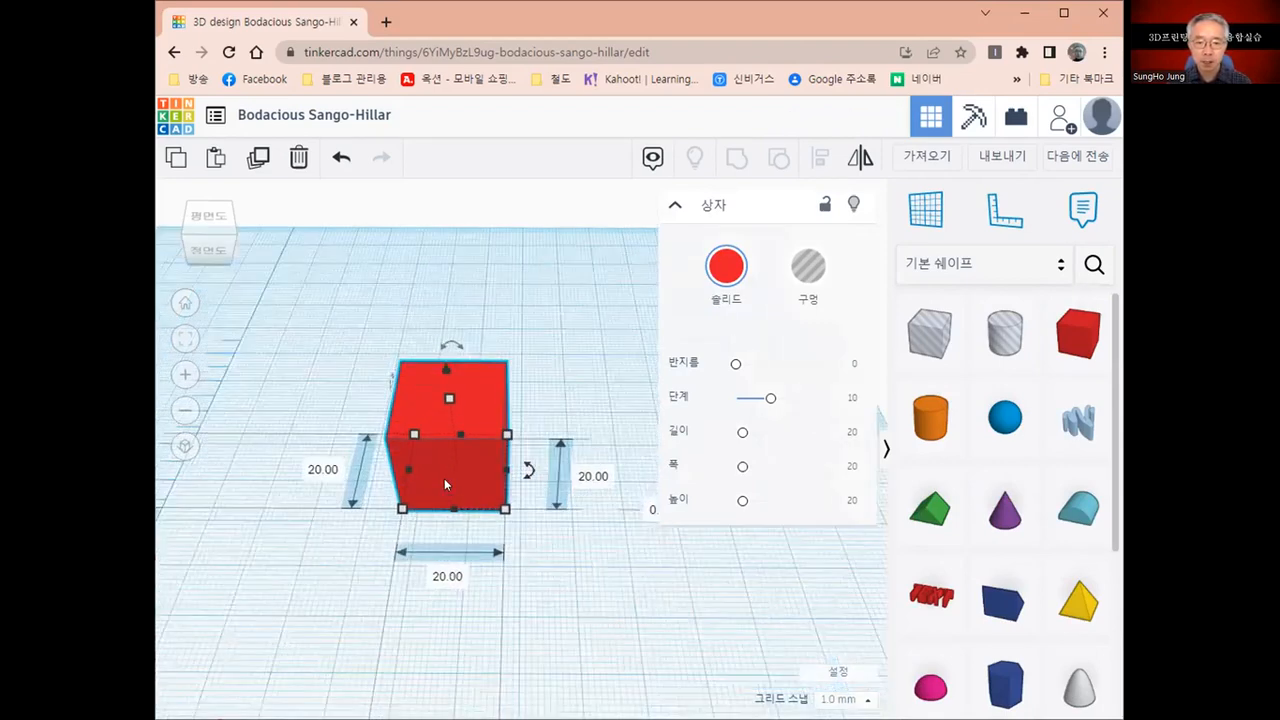
{"action": "scroll", "coordinate": [445, 484], "scroll_direction": "down", "scroll_amount": 3}
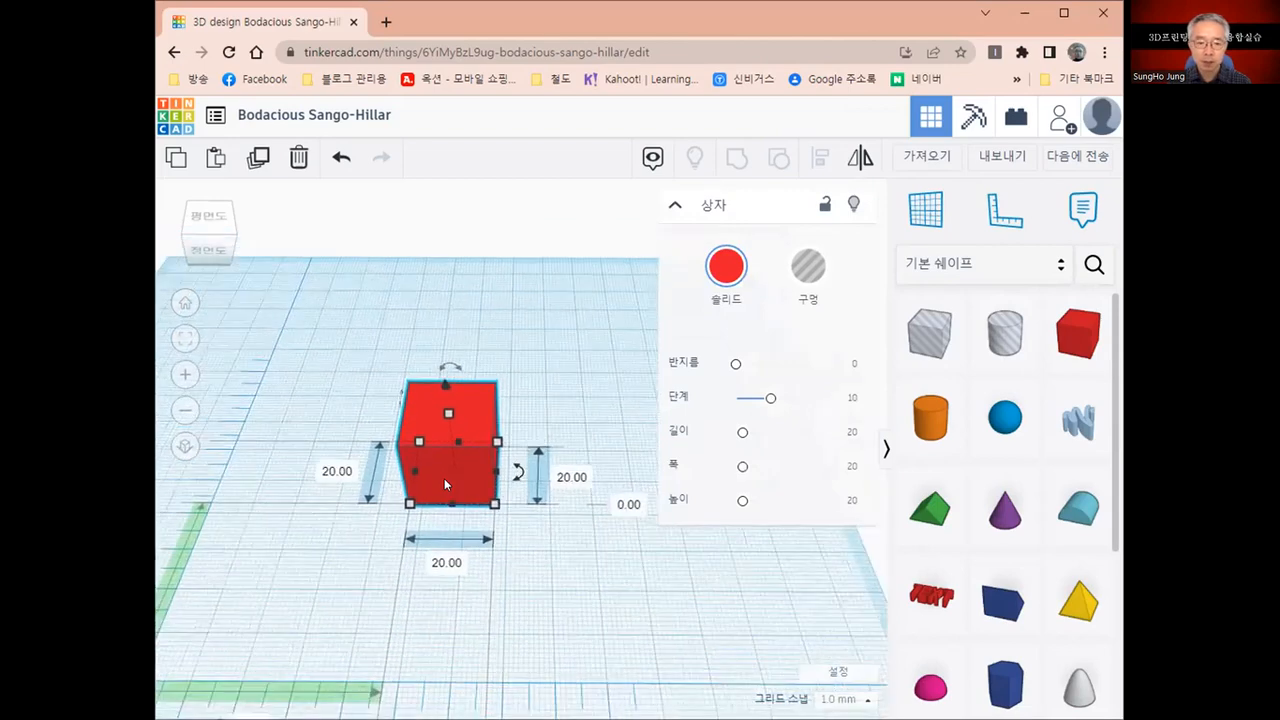
{"action": "scroll", "coordinate": [444, 478], "scroll_direction": "down", "scroll_amount": 1}
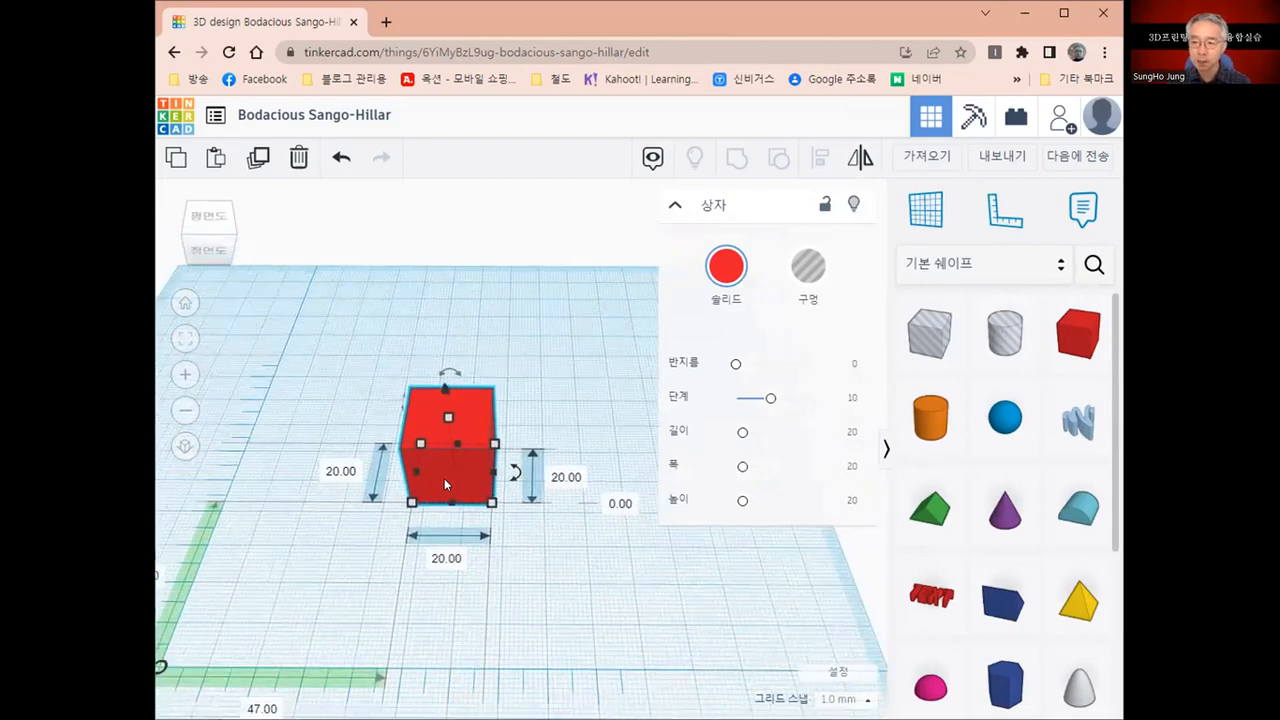
{"action": "scroll", "coordinate": [444, 478], "scroll_direction": "up", "scroll_amount": 2}
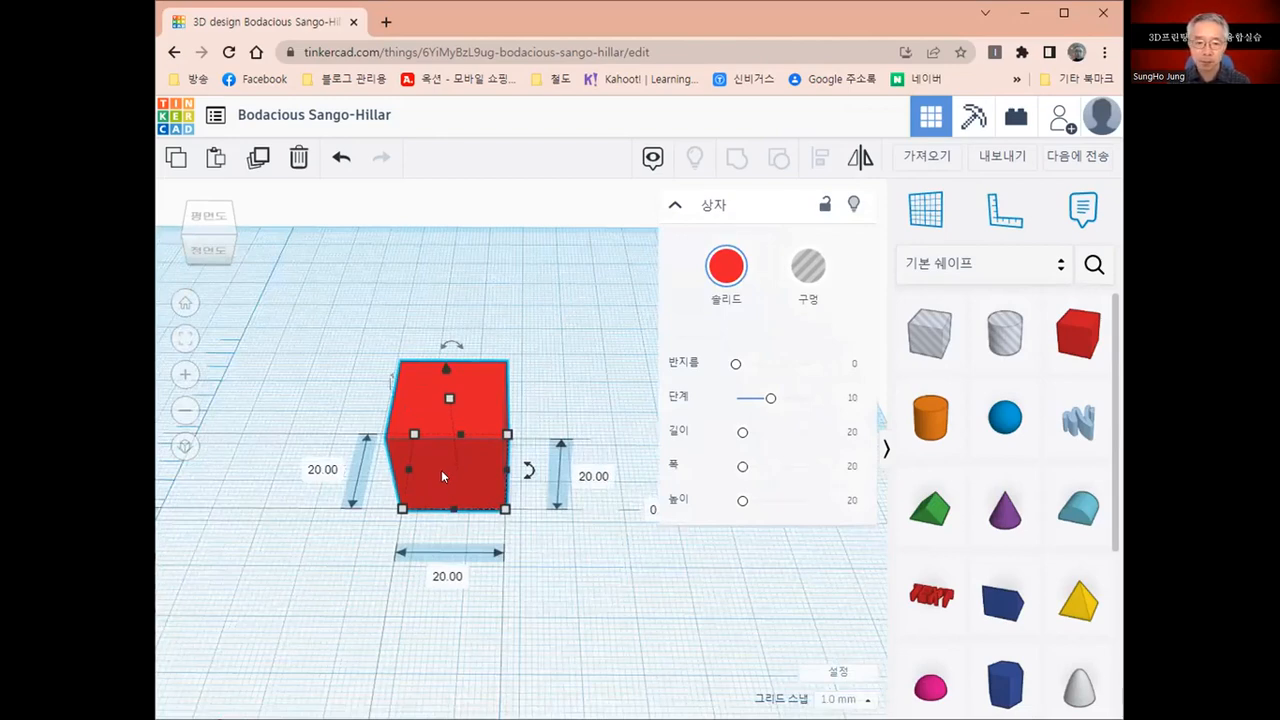
{"action": "scroll", "coordinate": [442, 467], "scroll_direction": "up", "scroll_amount": 2}
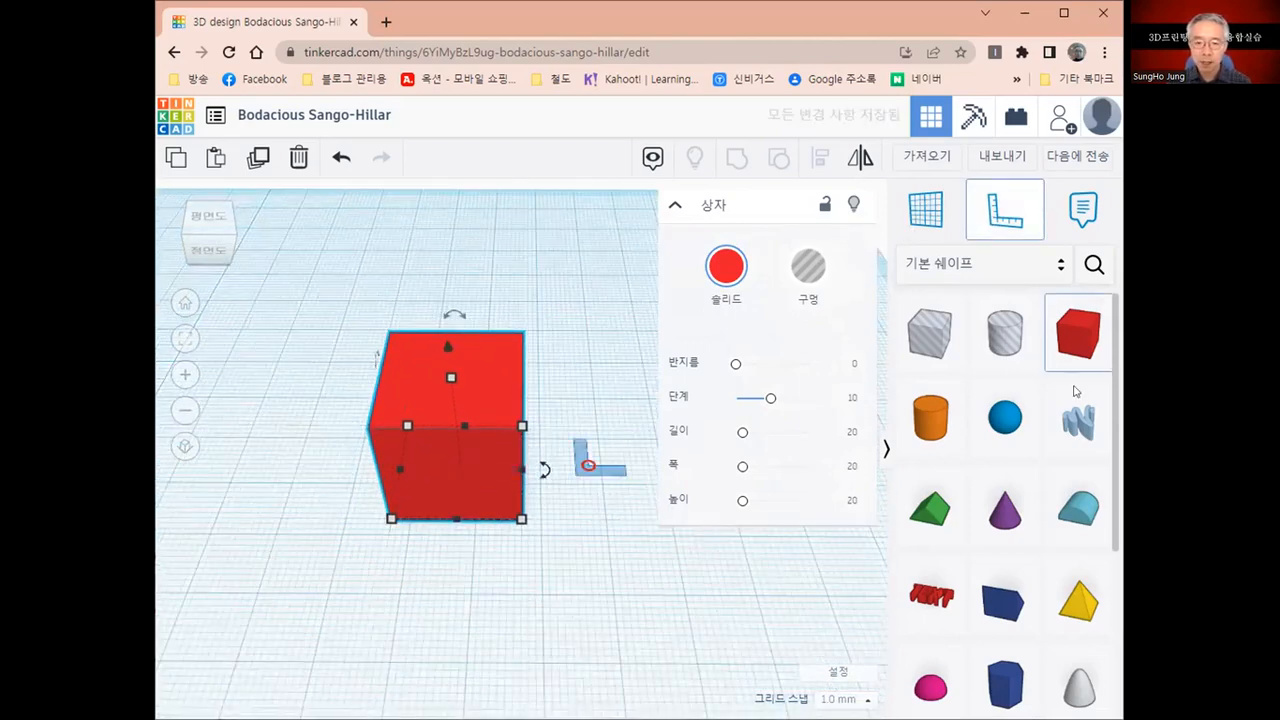
{"action": "key", "text": "Escape"}
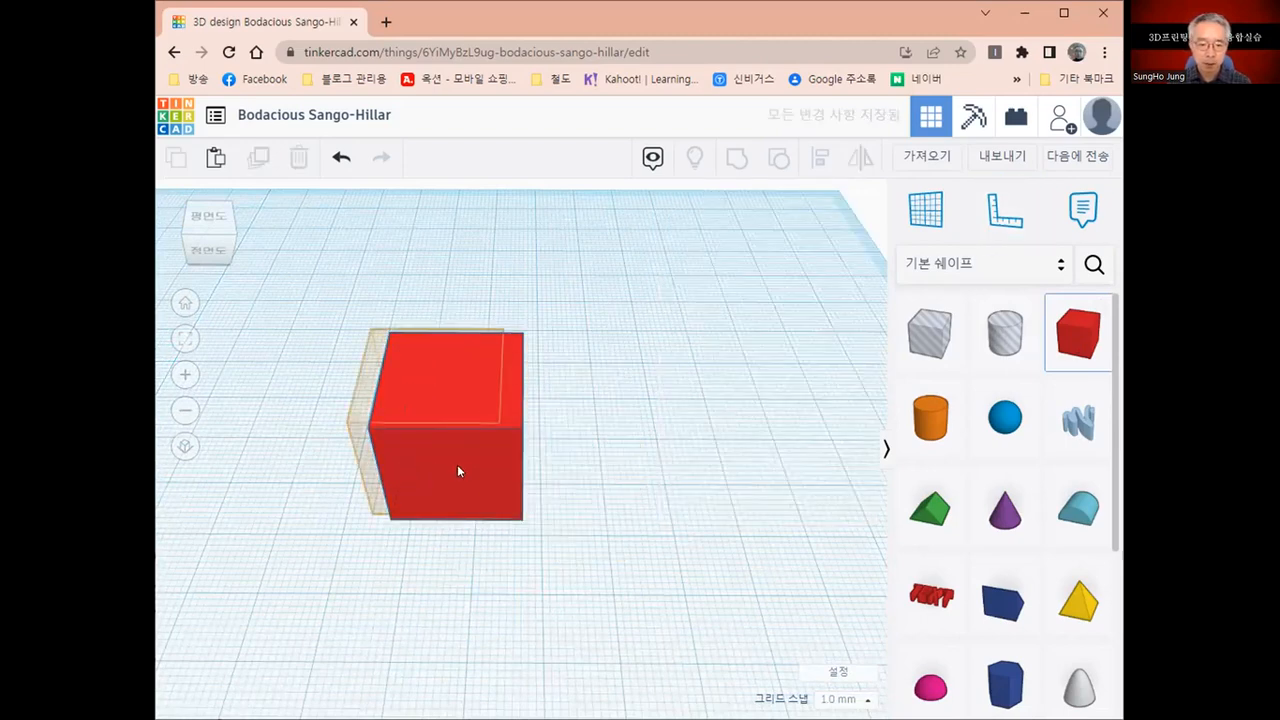
{"action": "left_click", "coordinate": [433, 445]}
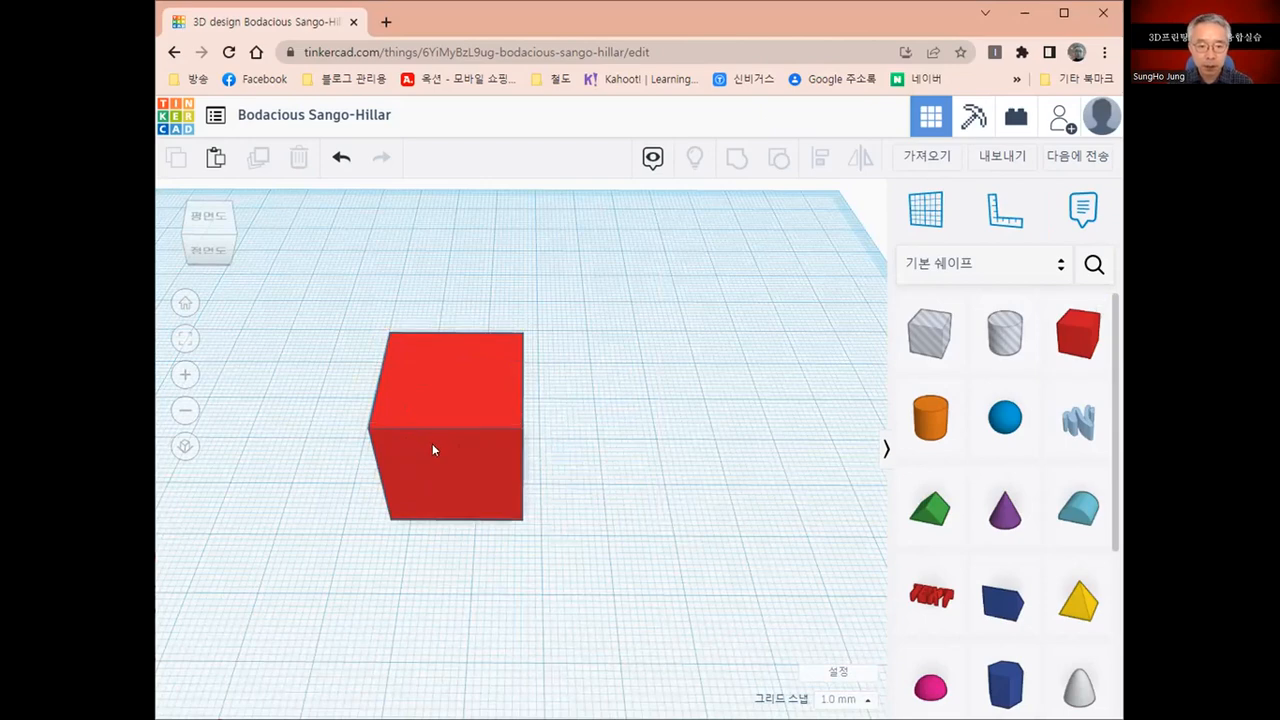
Examine the red box's faces and corners up close and from several angles.
{"action": "scroll", "coordinate": [530, 463], "scroll_direction": "up", "scroll_amount": 5}
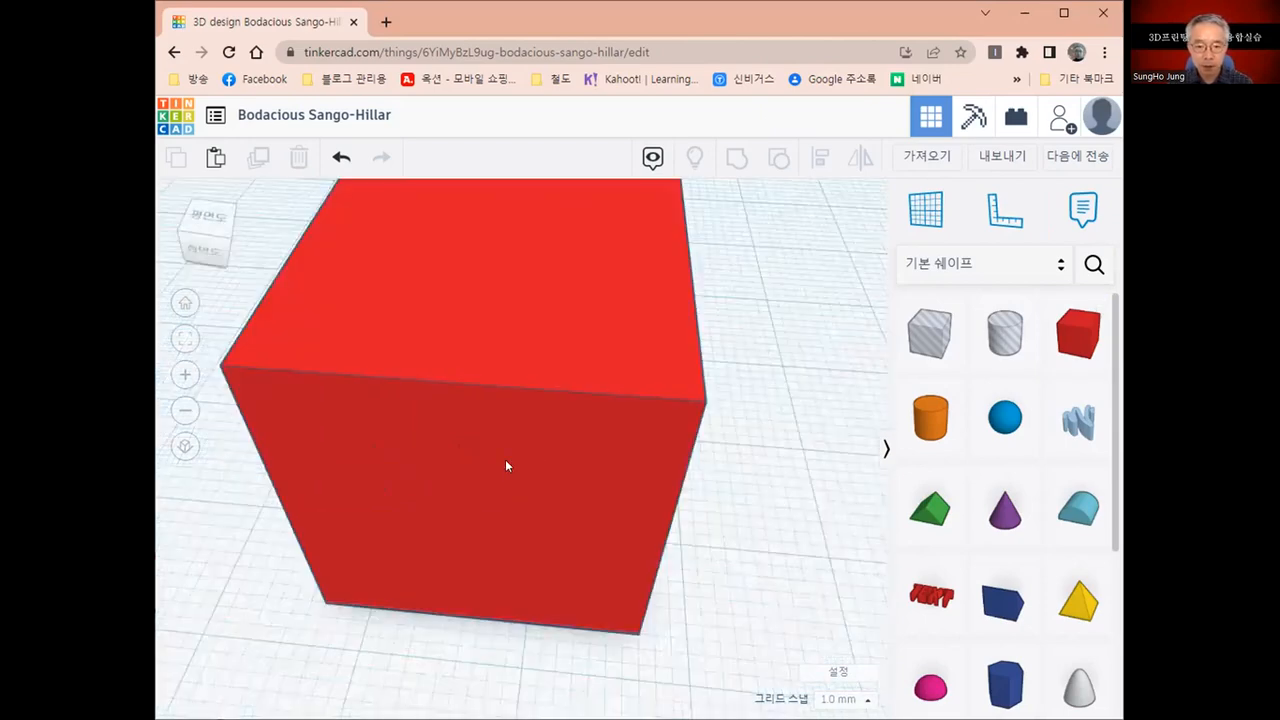
{"action": "right_click_drag", "start_coordinate": [513, 474], "coordinate": [541, 492]}
{"action": "scroll", "coordinate": [558, 524], "scroll_direction": "up", "scroll_amount": 2}
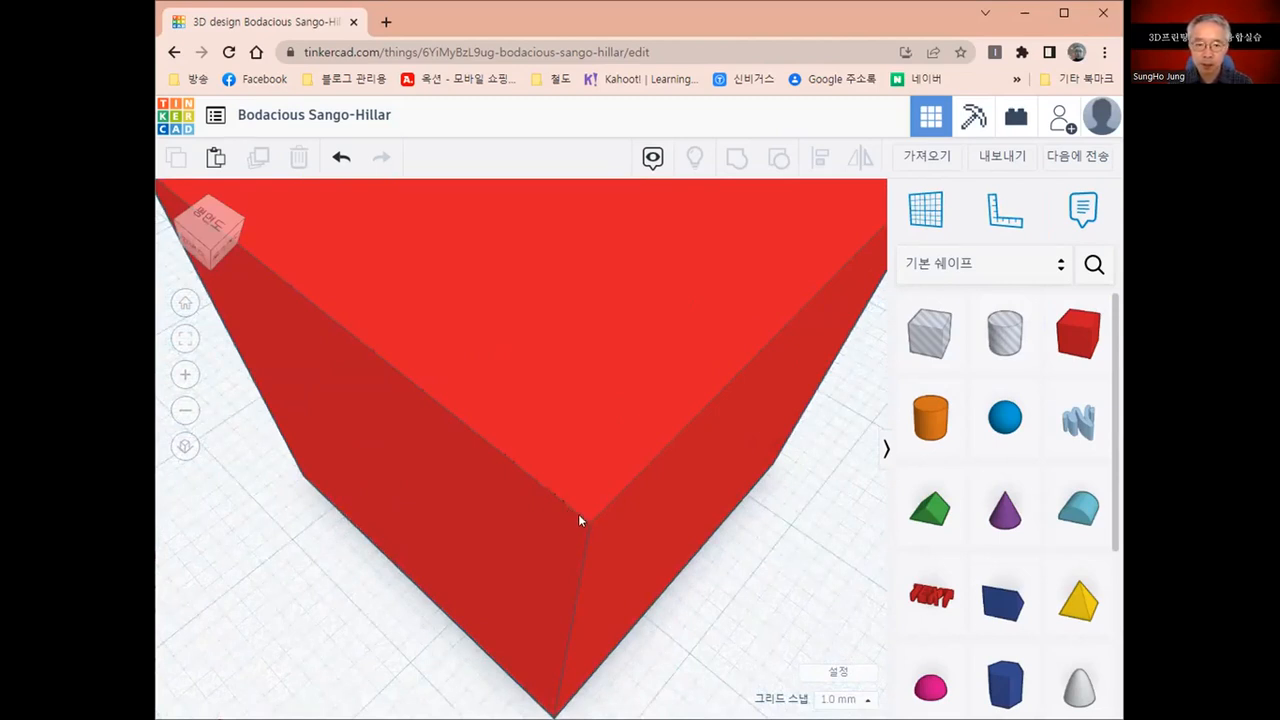
{"action": "scroll", "coordinate": [569, 540], "scroll_direction": "down", "scroll_amount": 4}
{"action": "right_click_drag", "start_coordinate": [660, 557], "coordinate": [621, 567]}
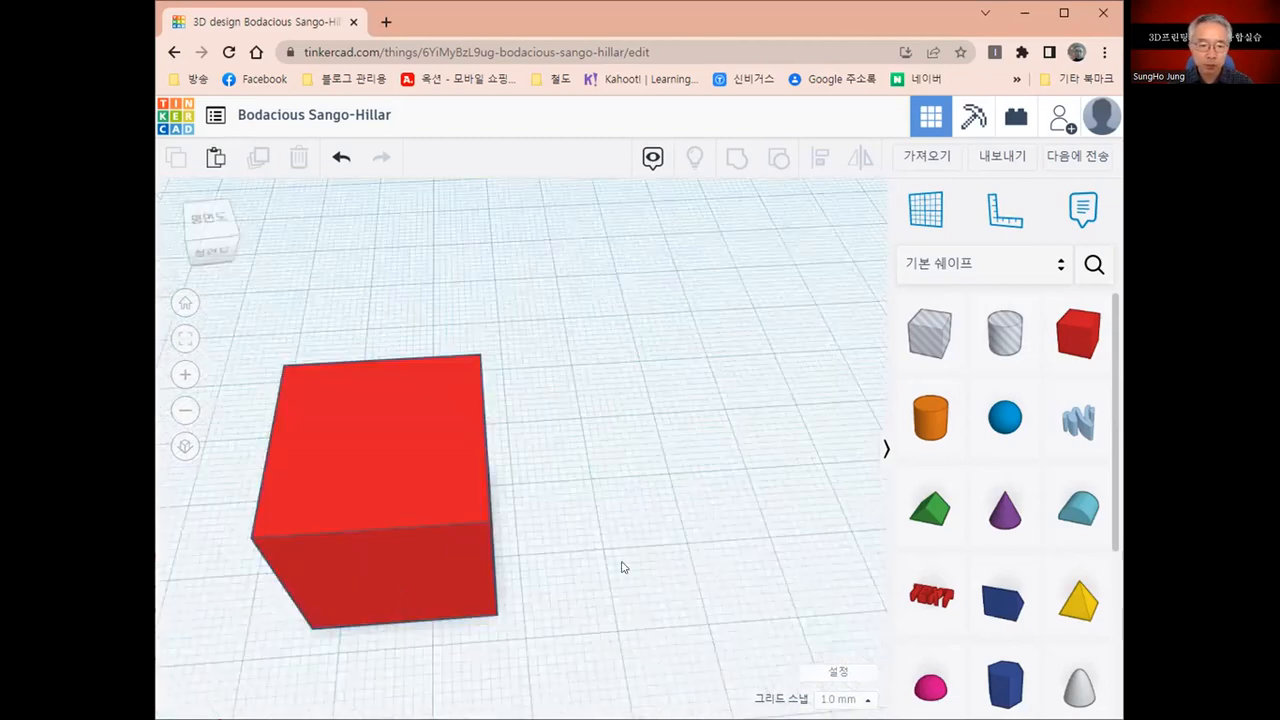
{"action": "right_click_drag", "start_coordinate": [517, 526], "coordinate": [500, 528]}
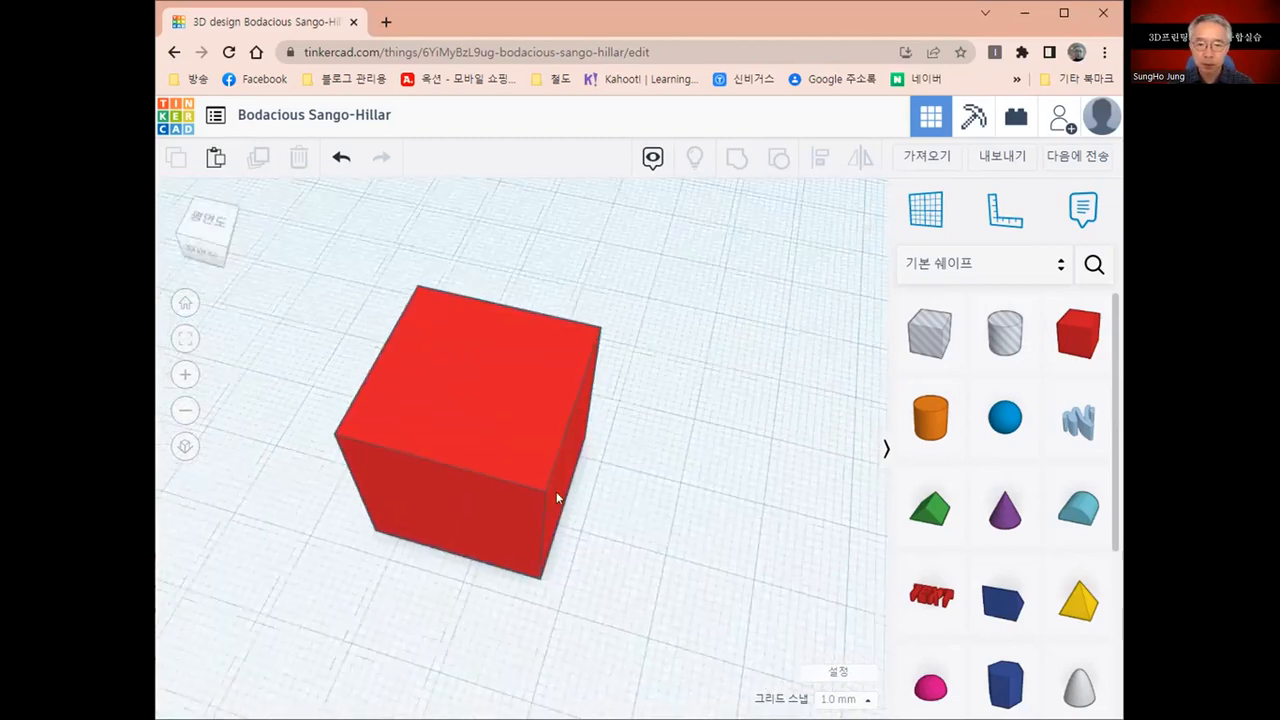
{"action": "middle_click_drag", "start_coordinate": [490, 431], "coordinate": [550, 427]}
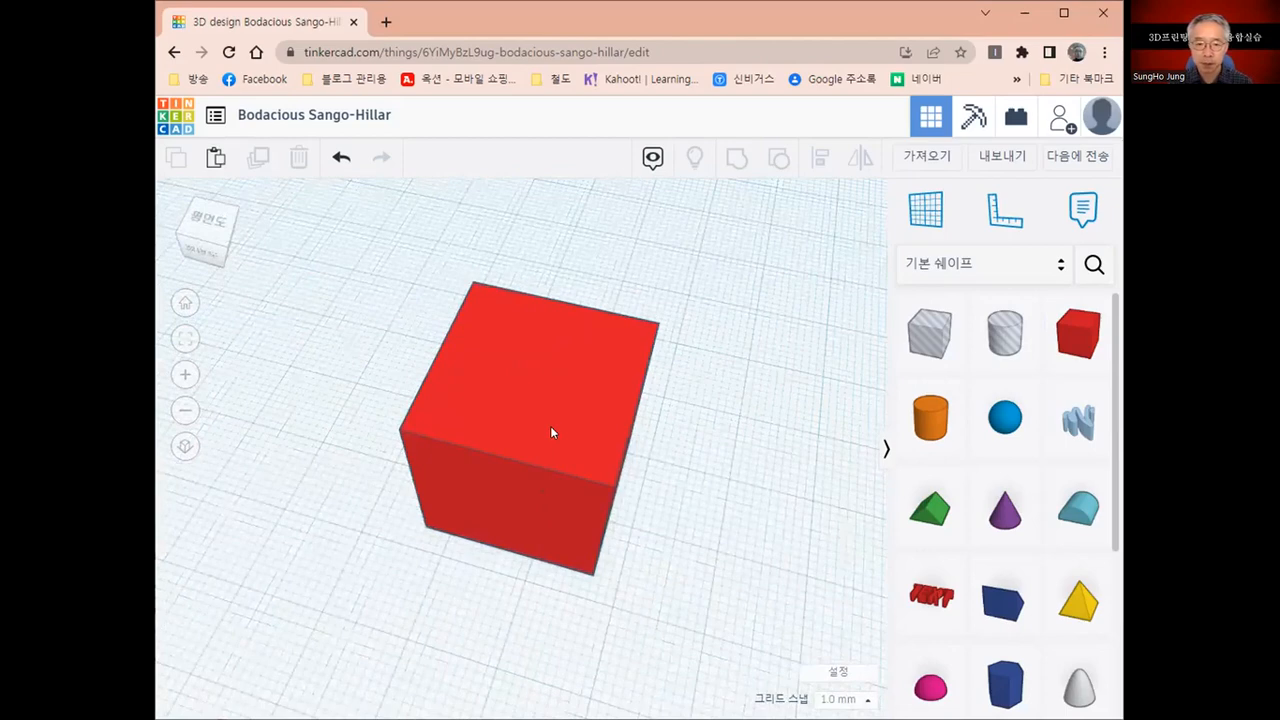
Round the red box's edges by setting its radius to 1.
{"action": "left_click", "coordinate": [550, 428]}
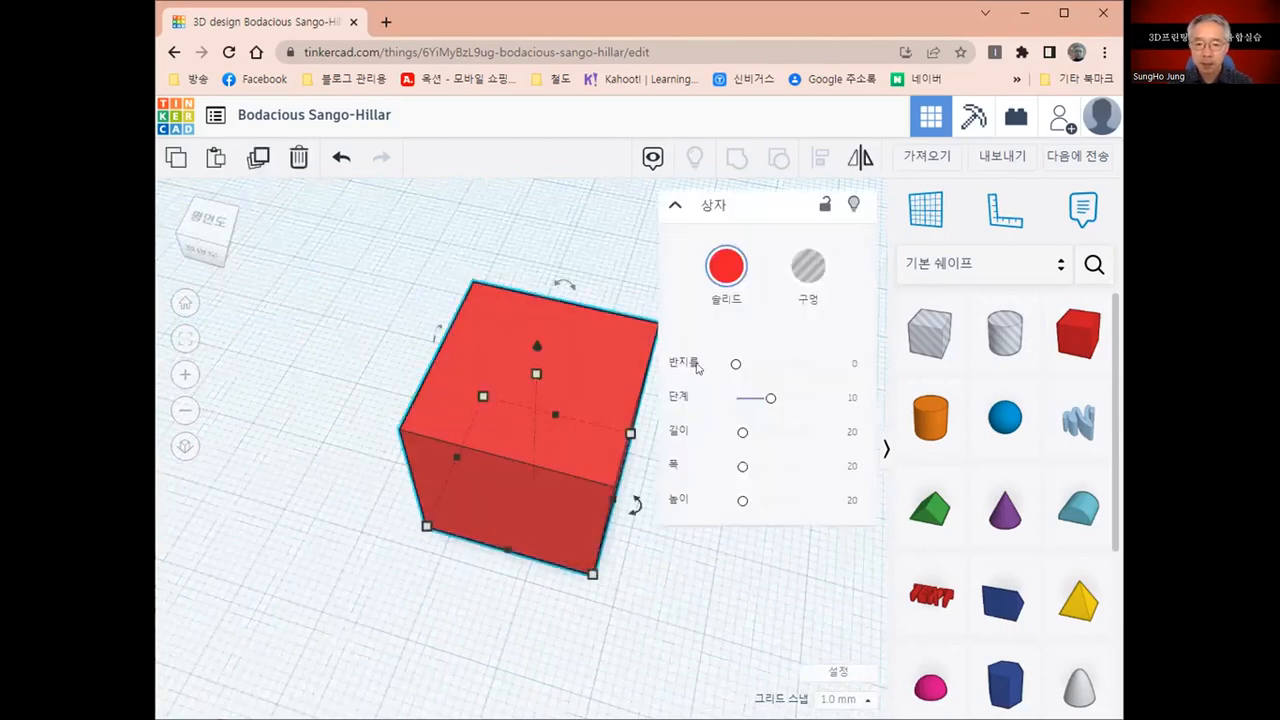
{"action": "left_click_drag", "start_coordinate": [737, 367], "coordinate": [853, 367]}
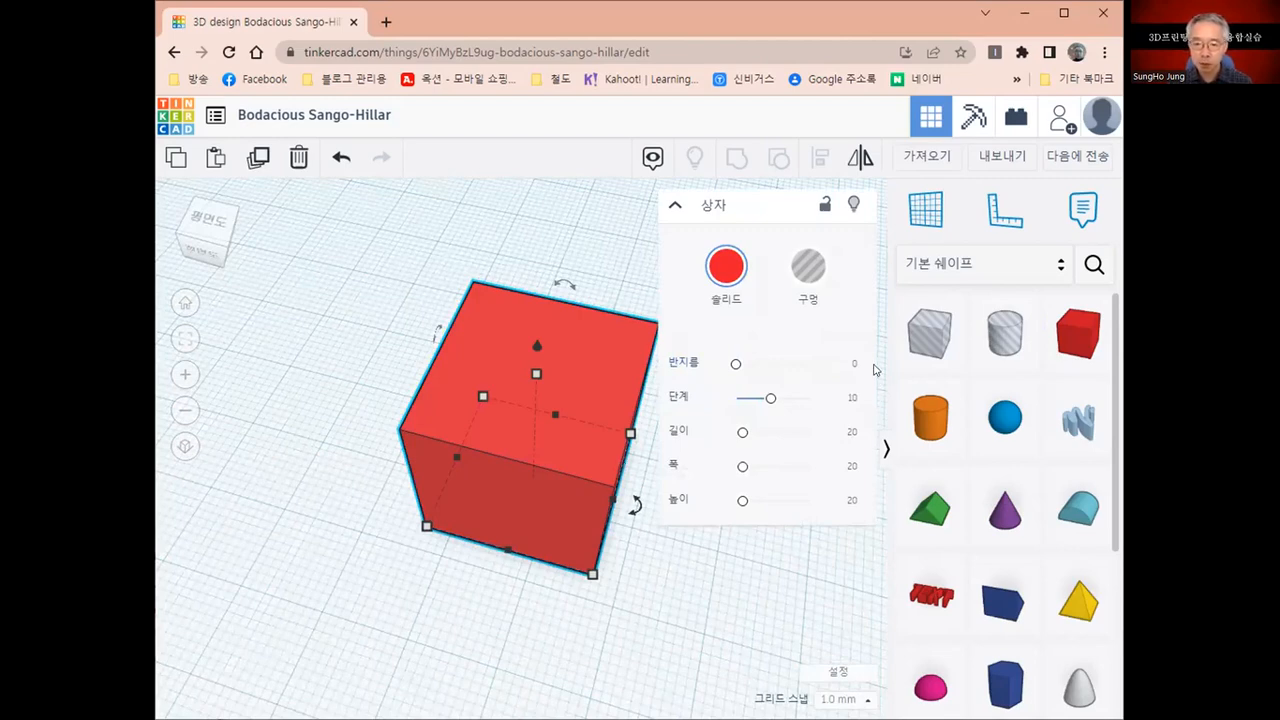
{"action": "left_click", "coordinate": [853, 366]}
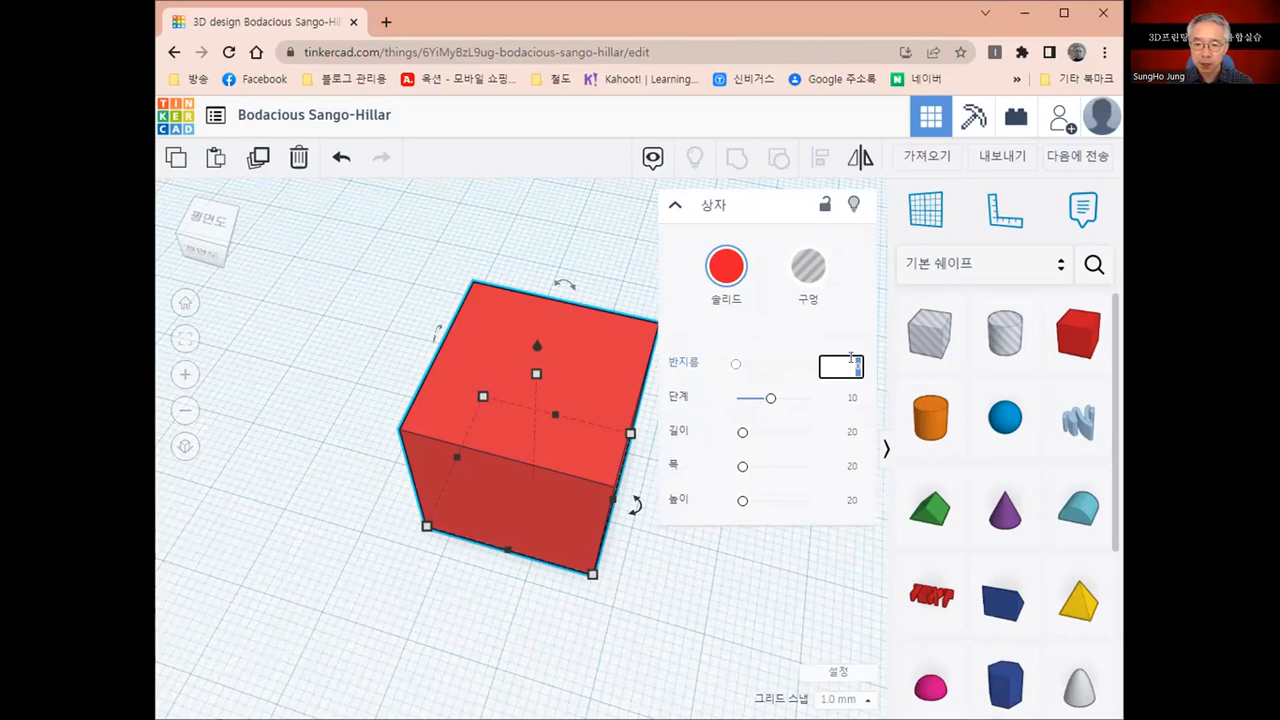
{"action": "type", "text": "1"}
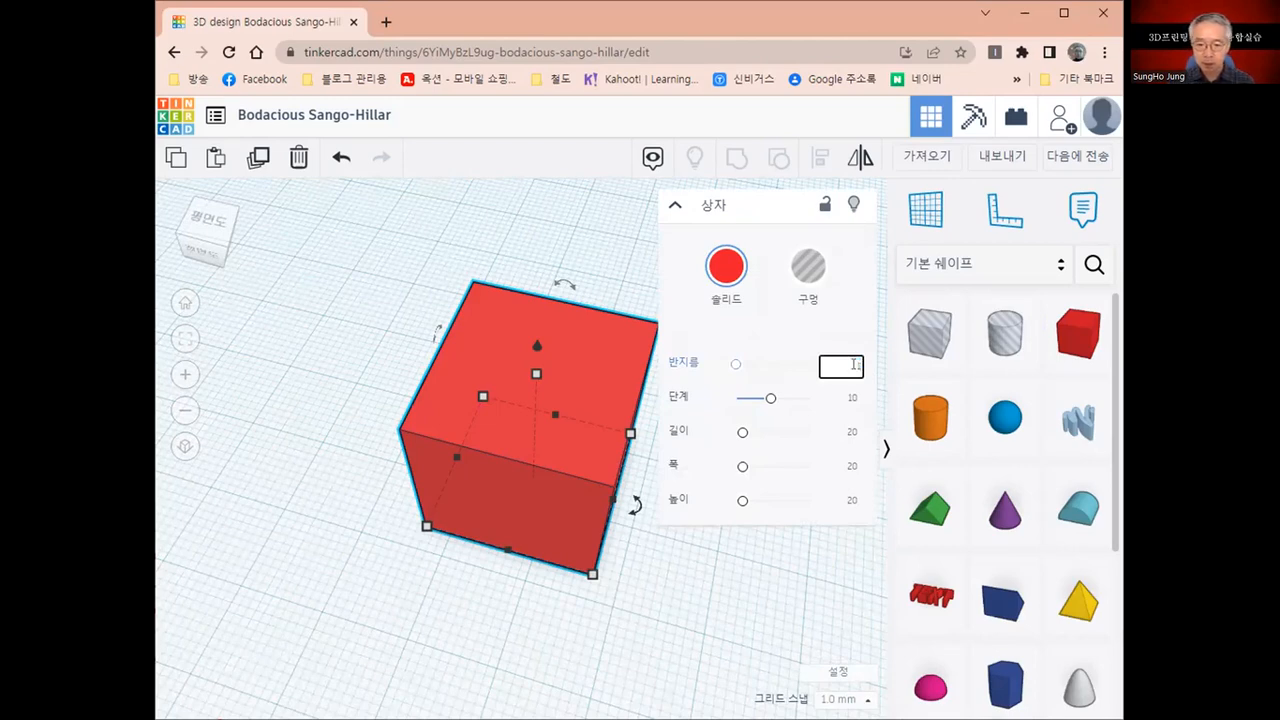
{"action": "key", "text": "Return"}
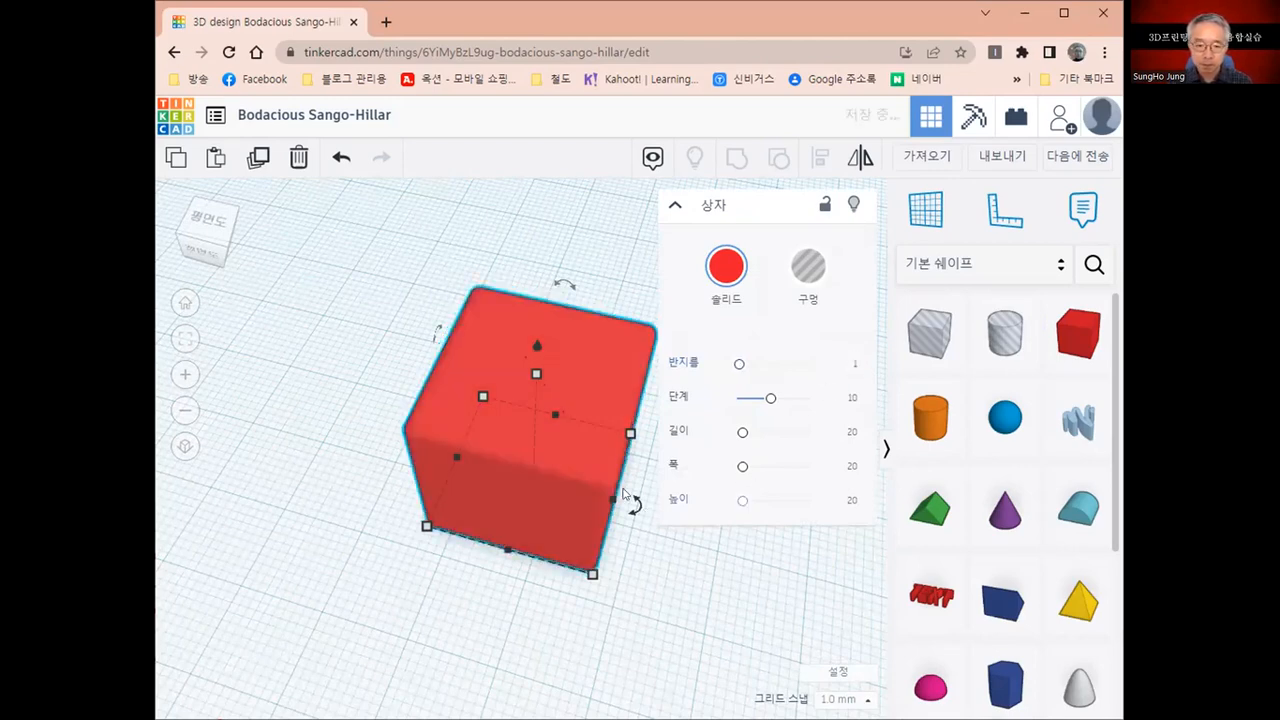
{"action": "scroll", "coordinate": [634, 504], "scroll_direction": "up", "scroll_amount": 3}
{"action": "scroll", "coordinate": [600, 511], "scroll_direction": "up", "scroll_amount": 2}
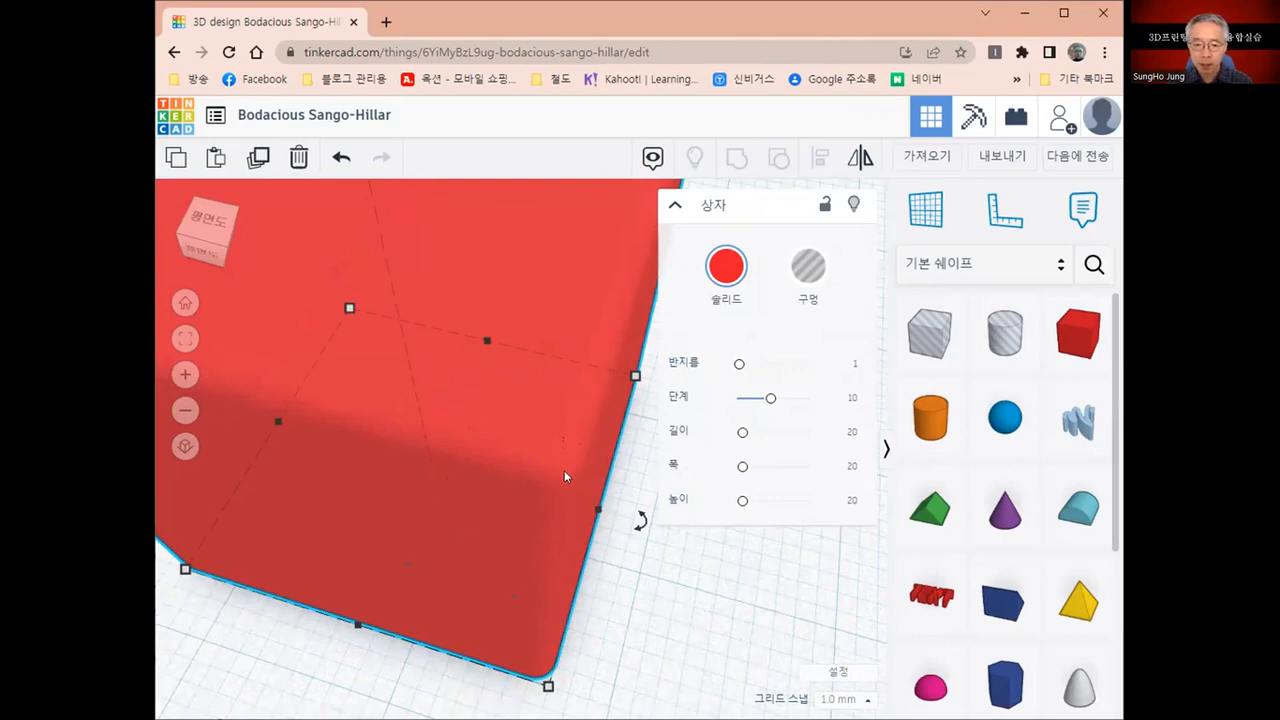
{"action": "scroll", "coordinate": [564, 470], "scroll_direction": "down", "scroll_amount": 2}
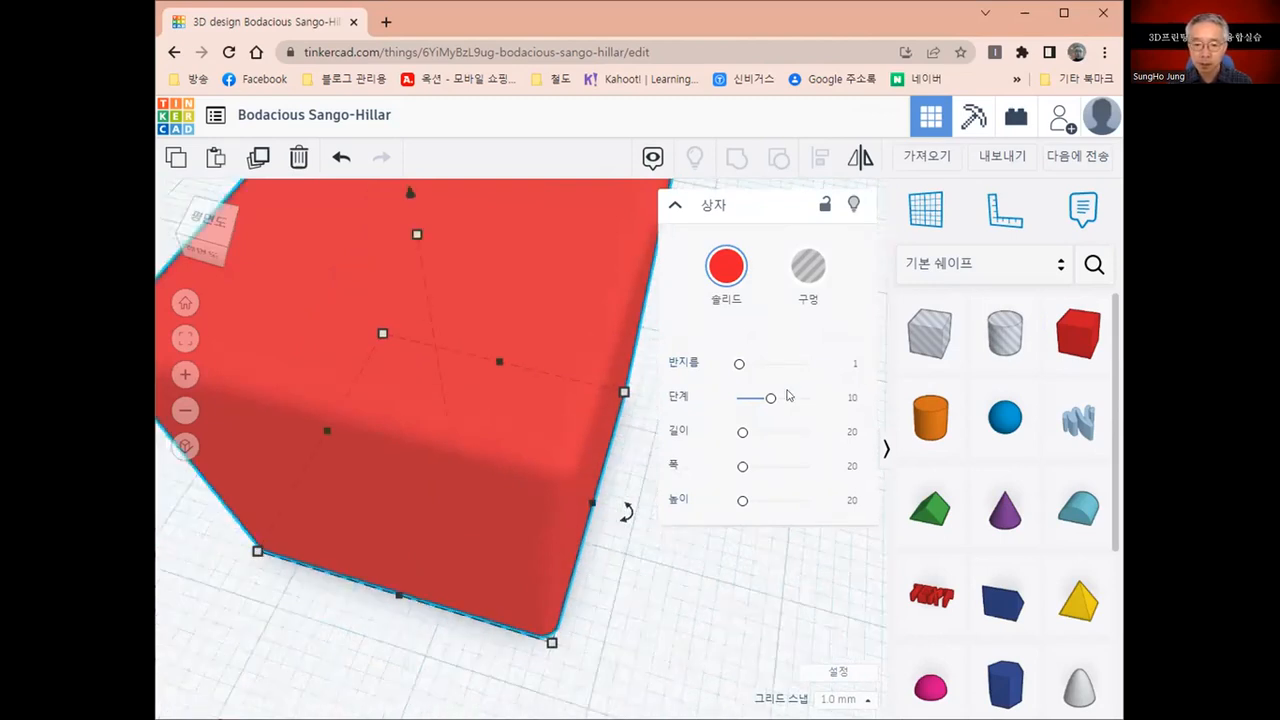
Set the red box's edge radius to 2 and then to 0 for sharp corners.
{"action": "left_click", "coordinate": [853, 362]}
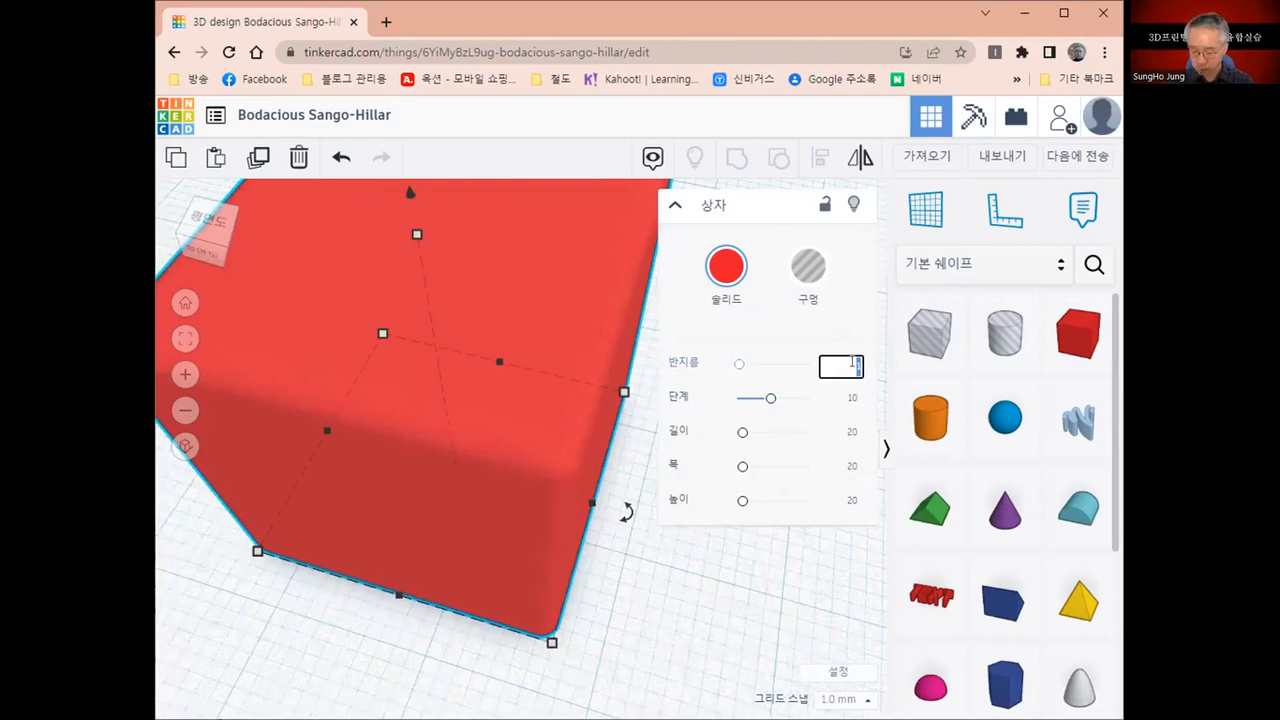
{"action": "type", "text": "2"}
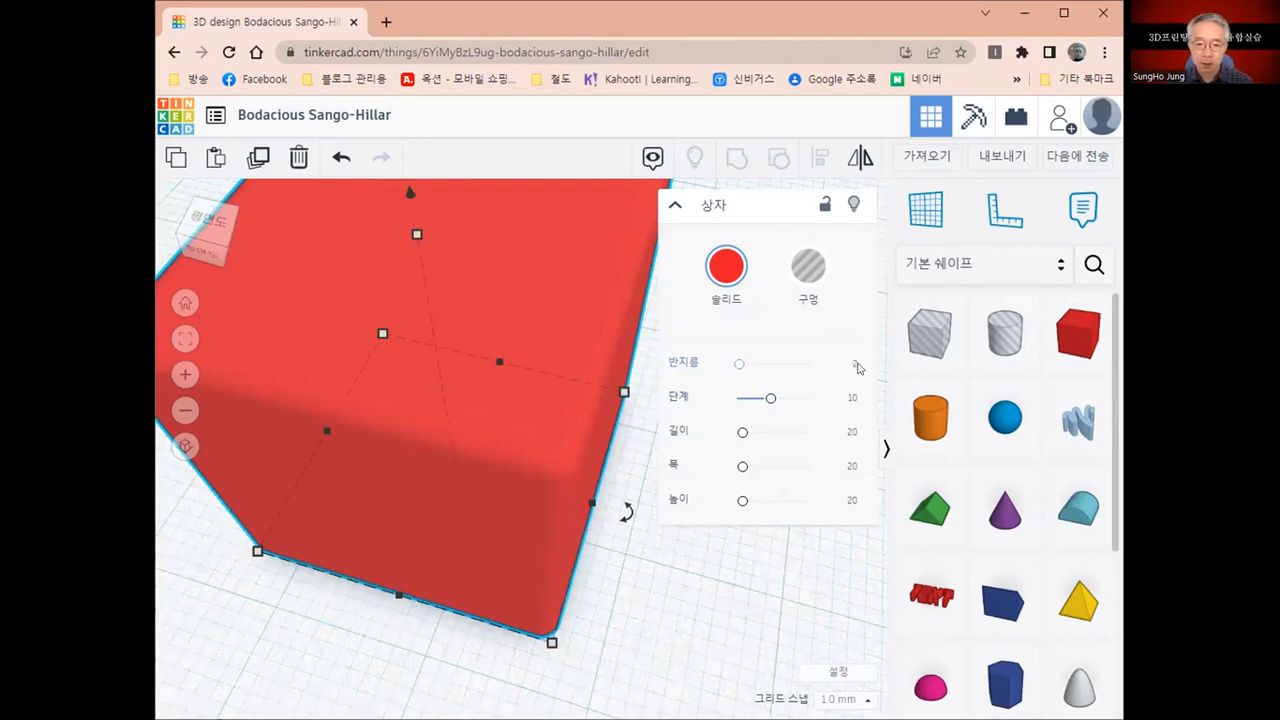
{"action": "key", "text": "Return"}
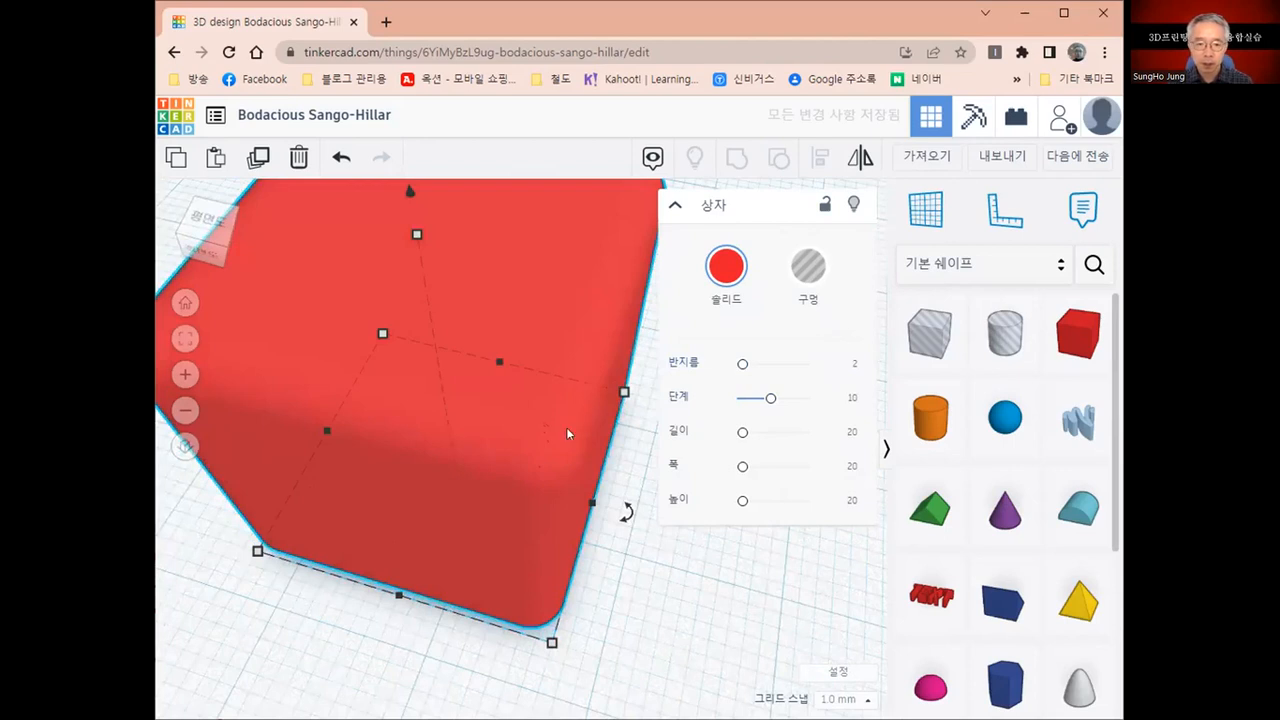
{"action": "scroll", "coordinate": [569, 427], "scroll_direction": "down", "scroll_amount": 5}
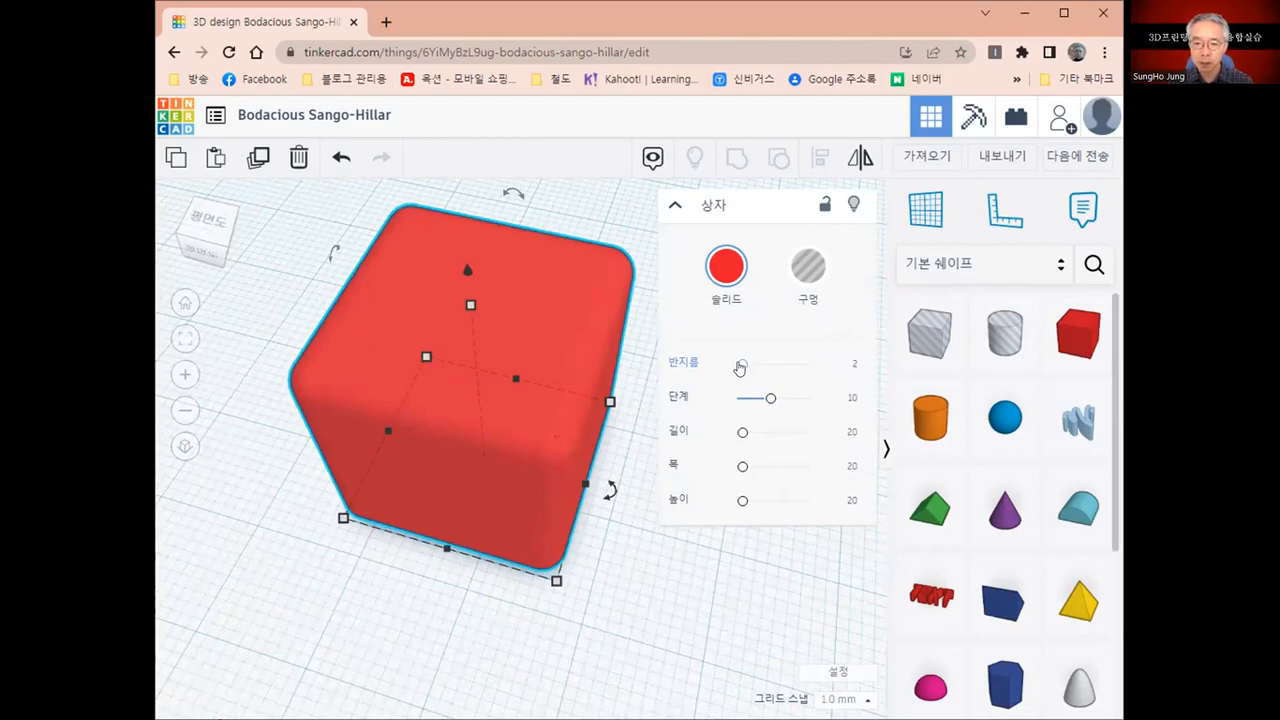
{"action": "left_click_drag", "start_coordinate": [740, 366], "coordinate": [661, 408]}
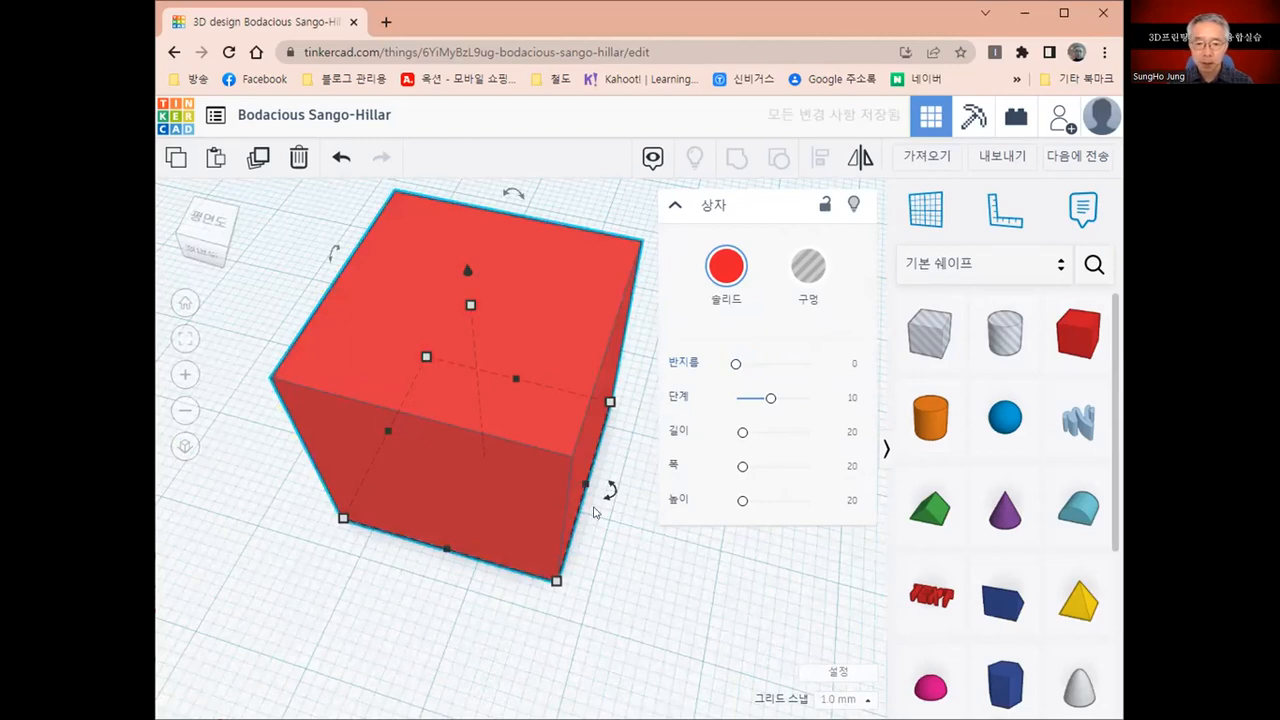
{"action": "scroll", "coordinate": [593, 511], "scroll_direction": "down", "scroll_amount": 2}
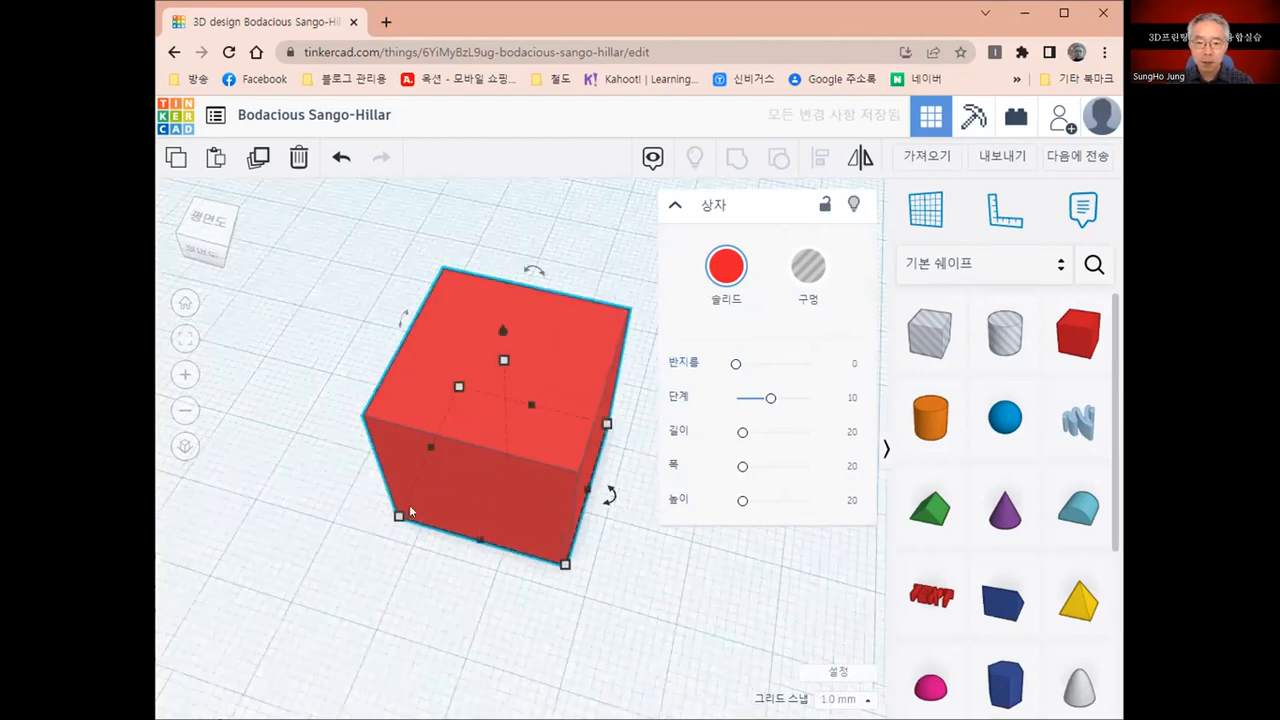
{"action": "middle_click_drag", "start_coordinate": [410, 511], "coordinate": [414, 511]}
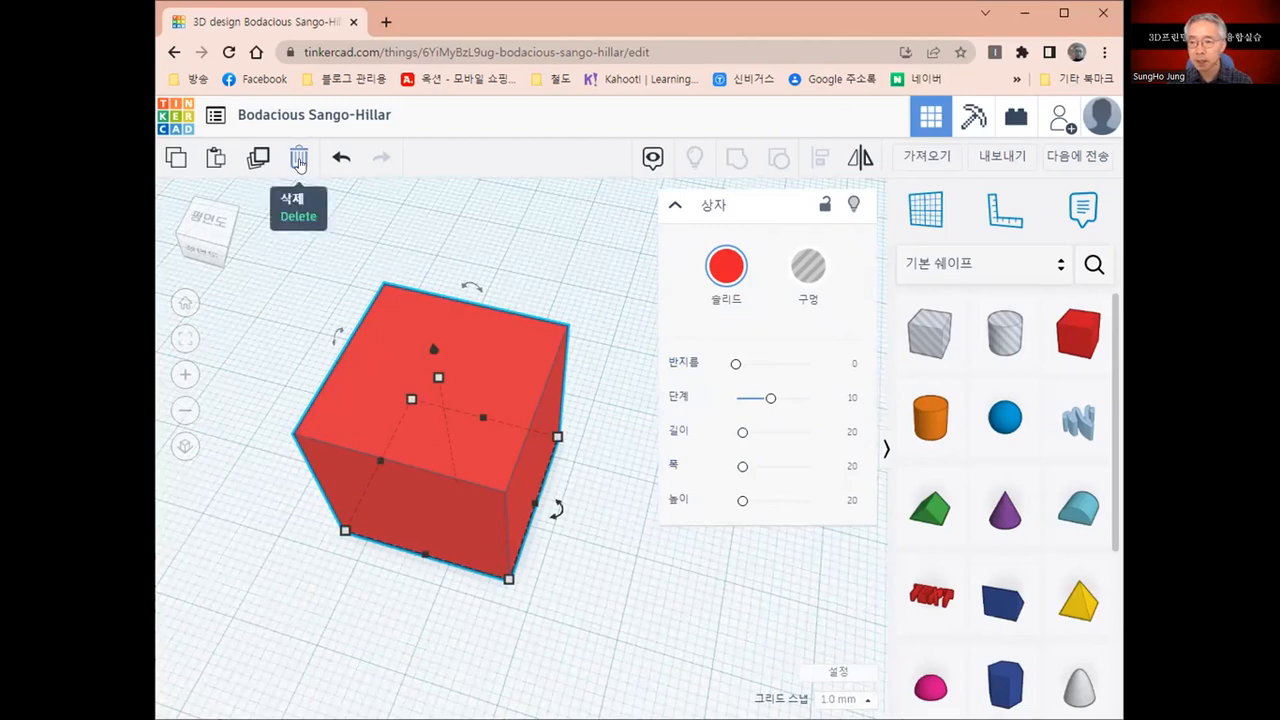
Delete the red box and place an orange cylinder on the workplane in its place.
{"action": "left_click", "coordinate": [298, 160]}
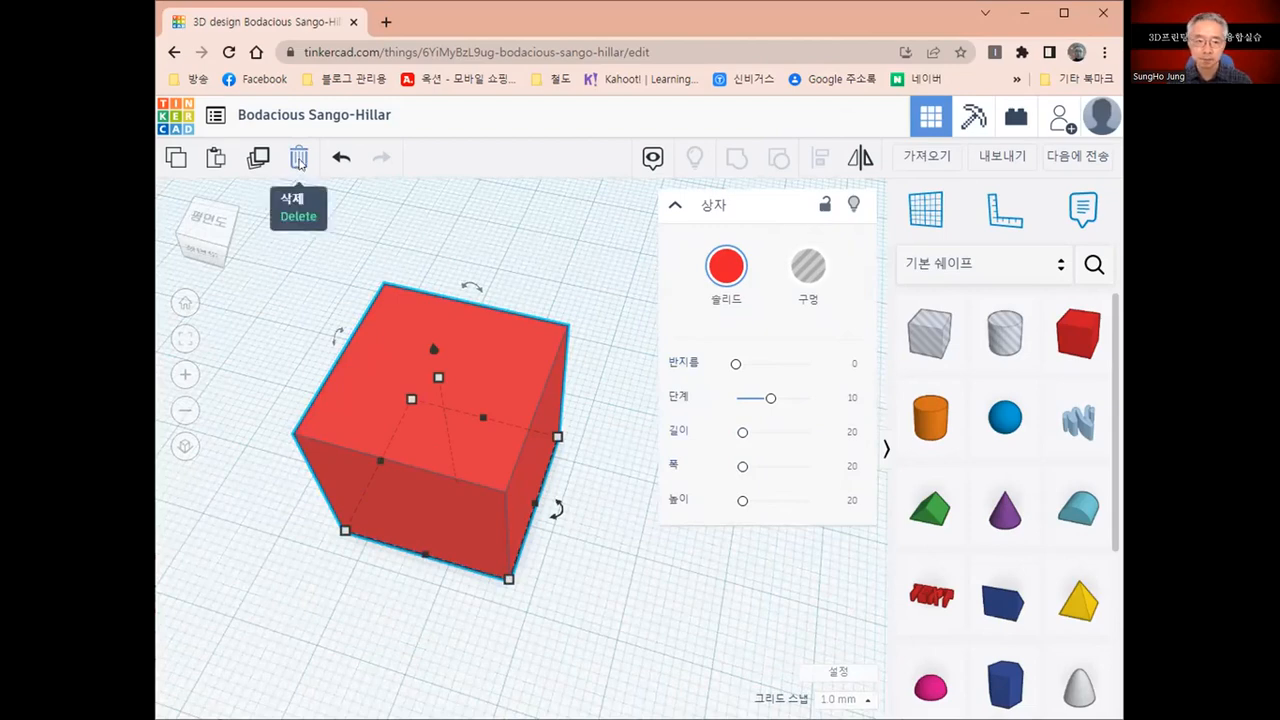
{"action": "left_click", "coordinate": [932, 426]}
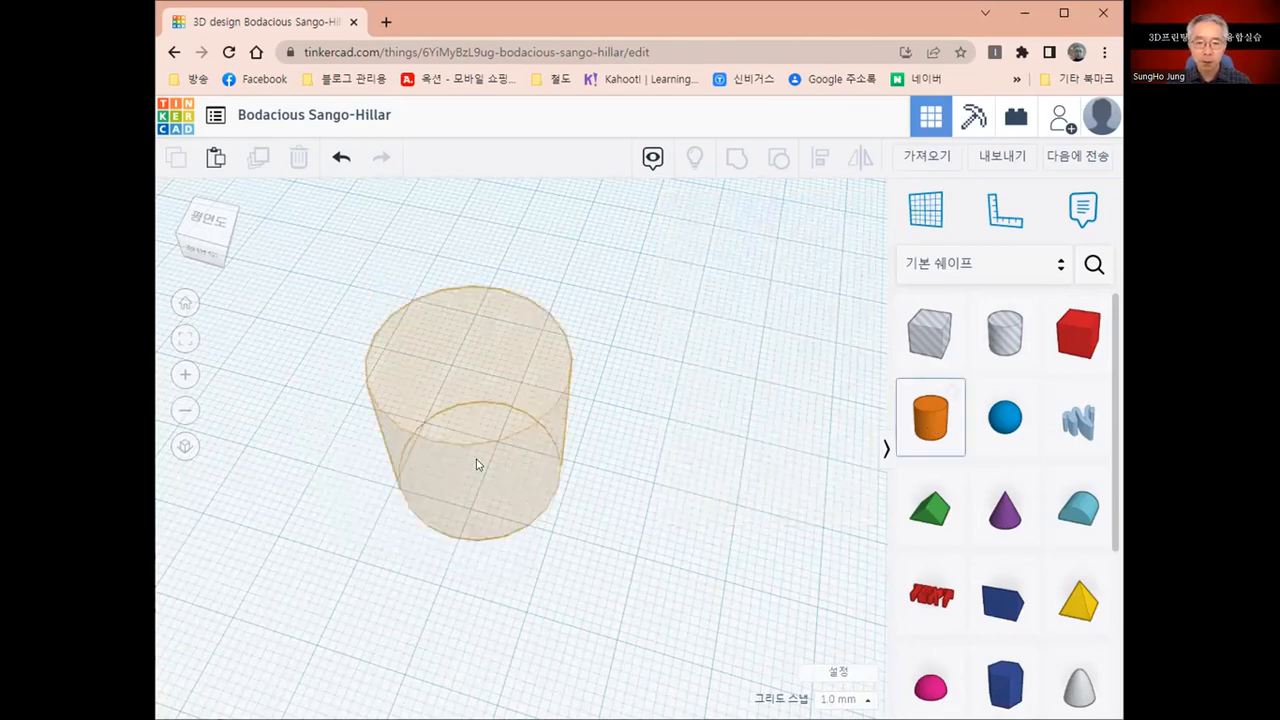
{"action": "left_click", "coordinate": [476, 464]}
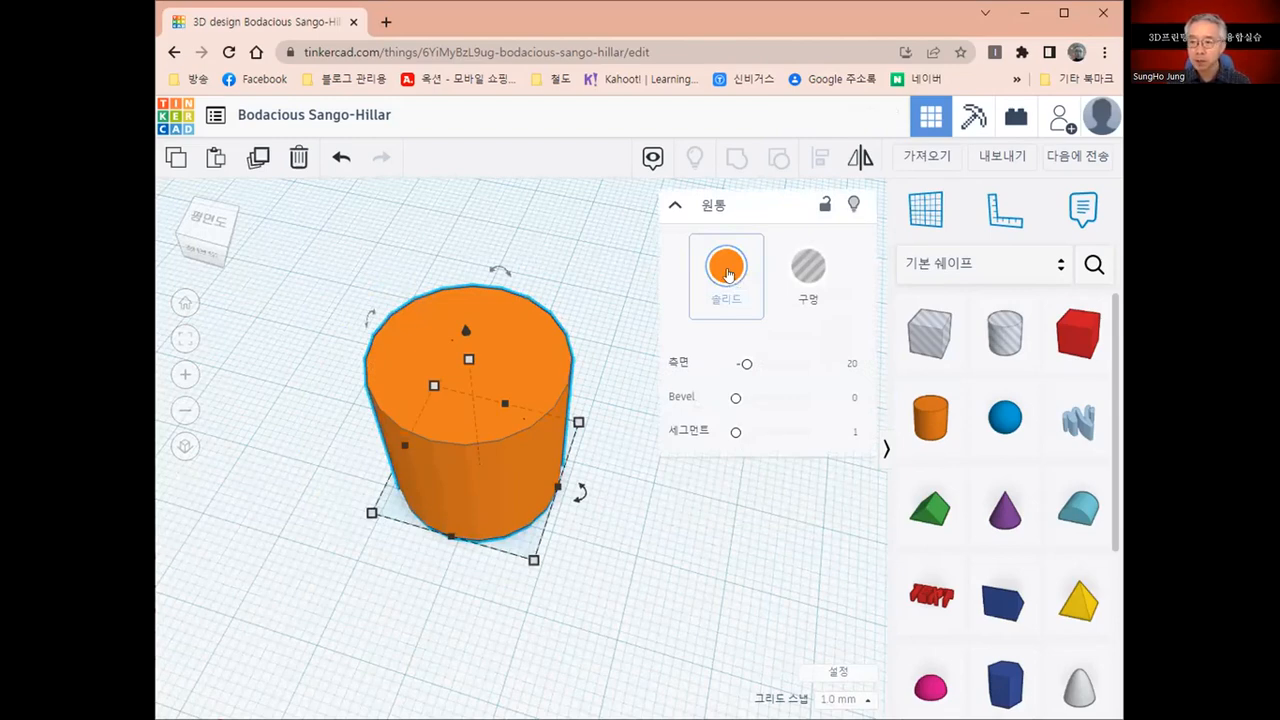
Change the cylinder's solid colour to dark green and then to yellow.
{"action": "left_click", "coordinate": [727, 272]}
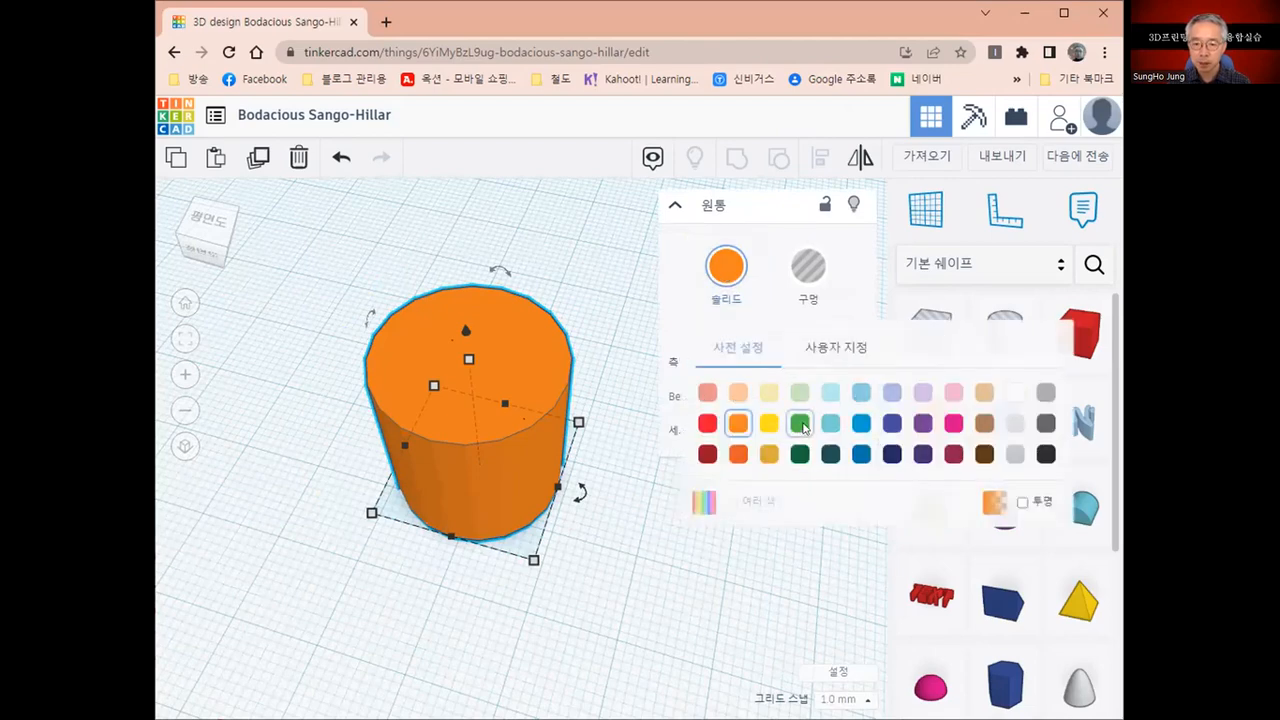
{"action": "left_click", "coordinate": [798, 455]}
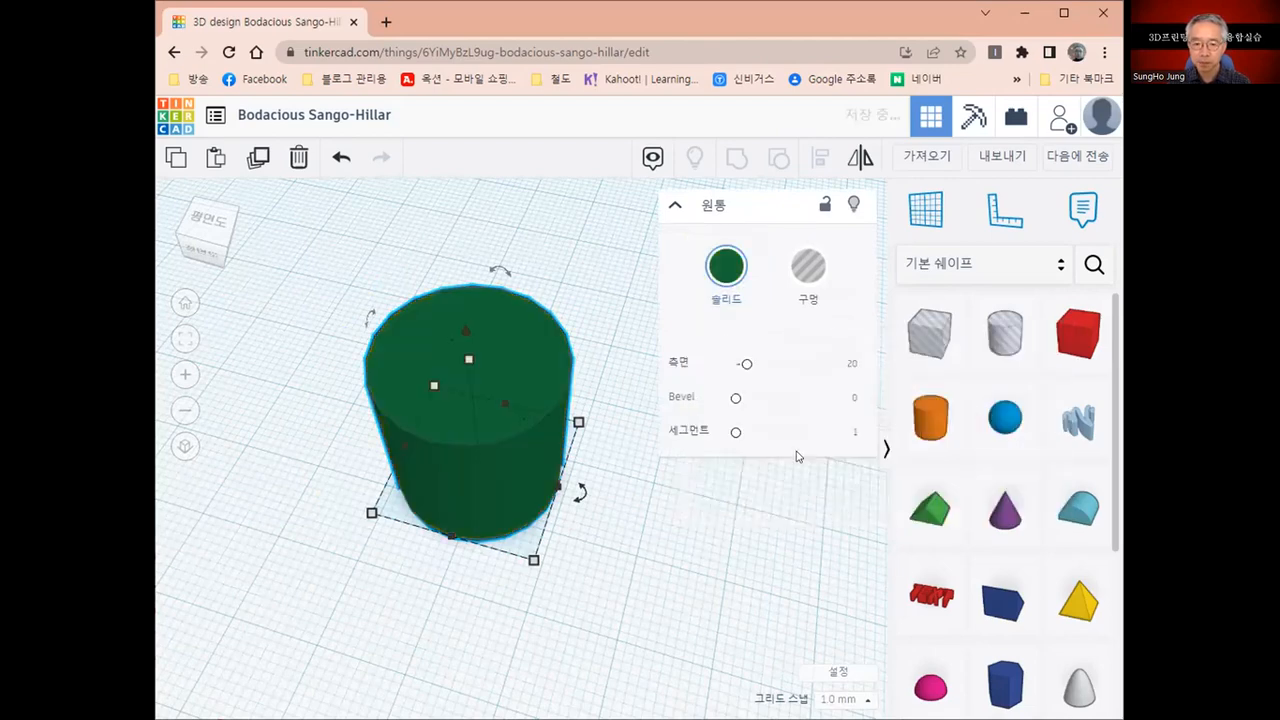
{"action": "left_click", "coordinate": [727, 268]}
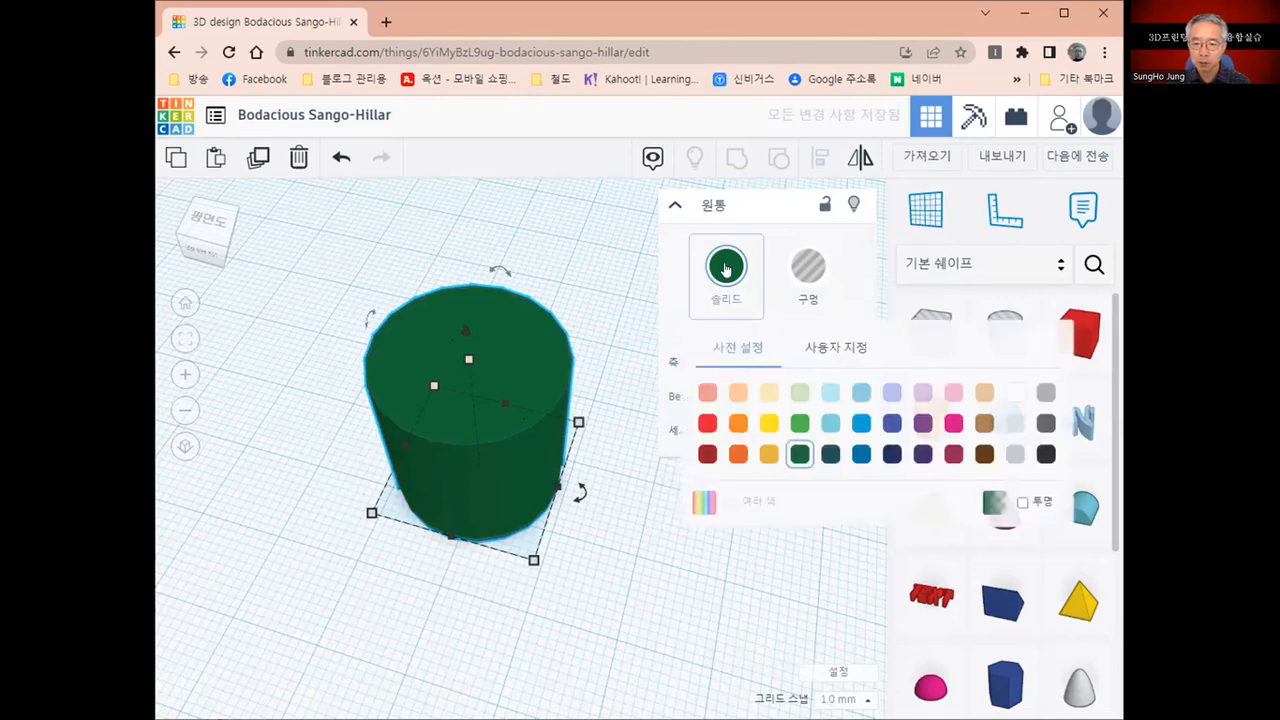
{"action": "left_click", "coordinate": [769, 423]}
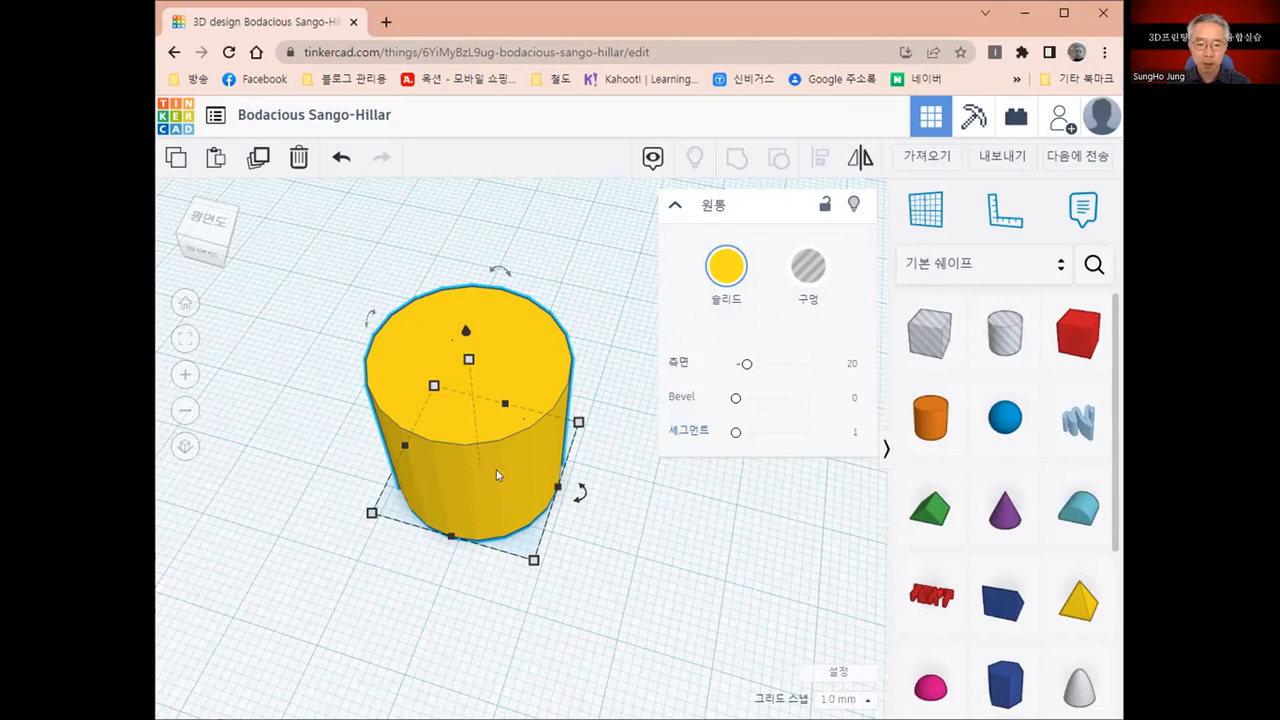
Smooth the yellow cylinder's faceted wall by setting its number of sides to 64.
{"action": "right_click_drag", "start_coordinate": [496, 469], "coordinate": [505, 528]}
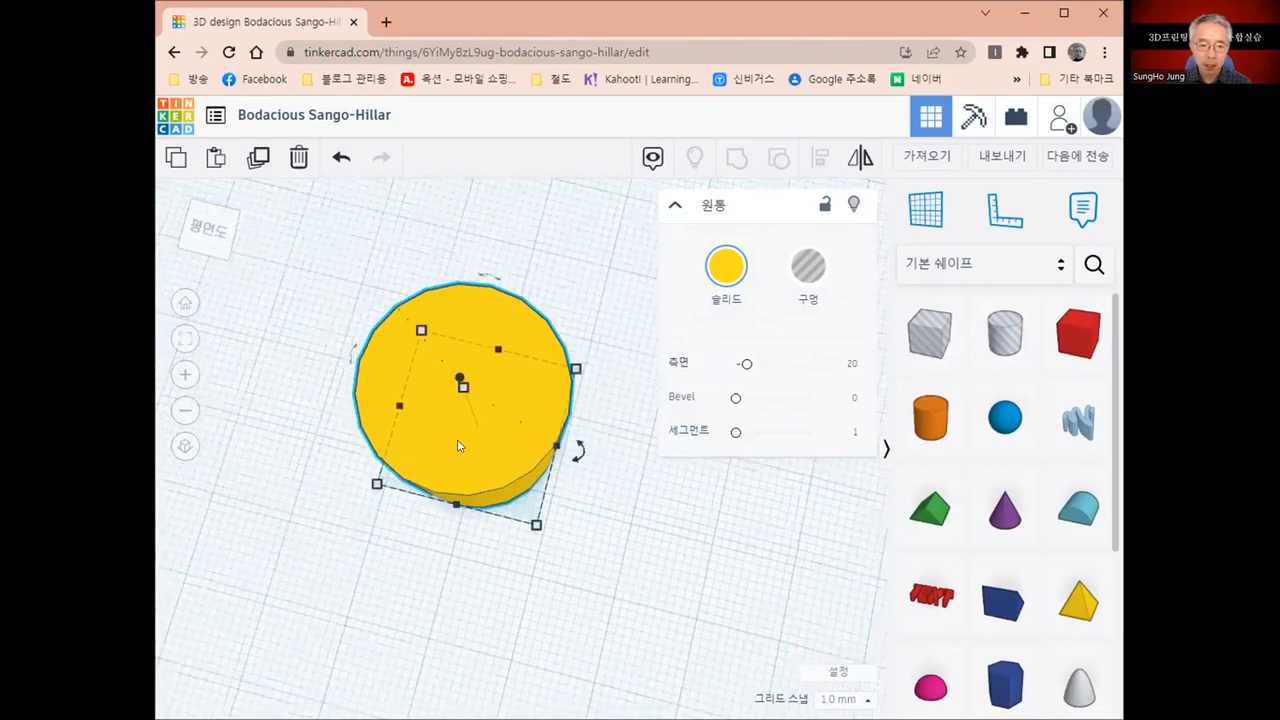
{"action": "scroll", "coordinate": [458, 446], "scroll_direction": "up", "scroll_amount": 3}
{"action": "scroll", "coordinate": [460, 443], "scroll_direction": "down", "scroll_amount": 1}
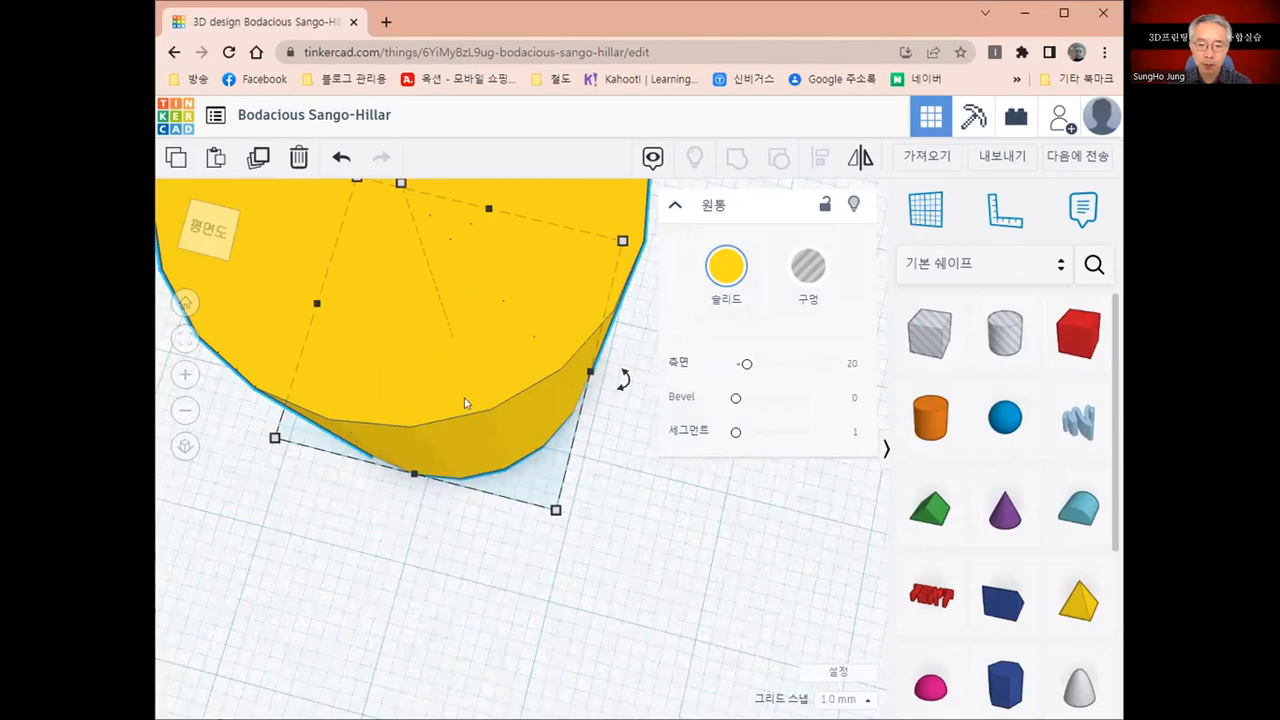
{"action": "scroll", "coordinate": [465, 403], "scroll_direction": "down", "scroll_amount": 1}
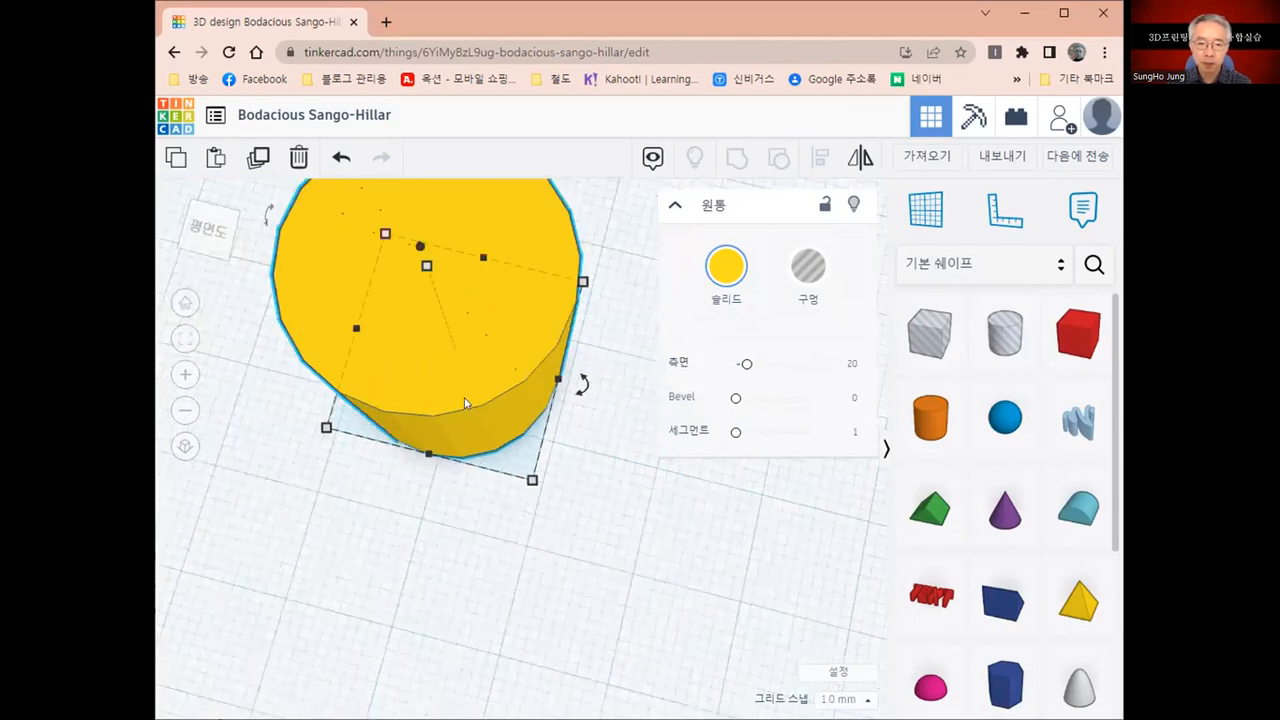
{"action": "scroll", "coordinate": [465, 403], "scroll_direction": "down", "scroll_amount": 1}
{"action": "scroll", "coordinate": [471, 391], "scroll_direction": "down", "scroll_amount": 1}
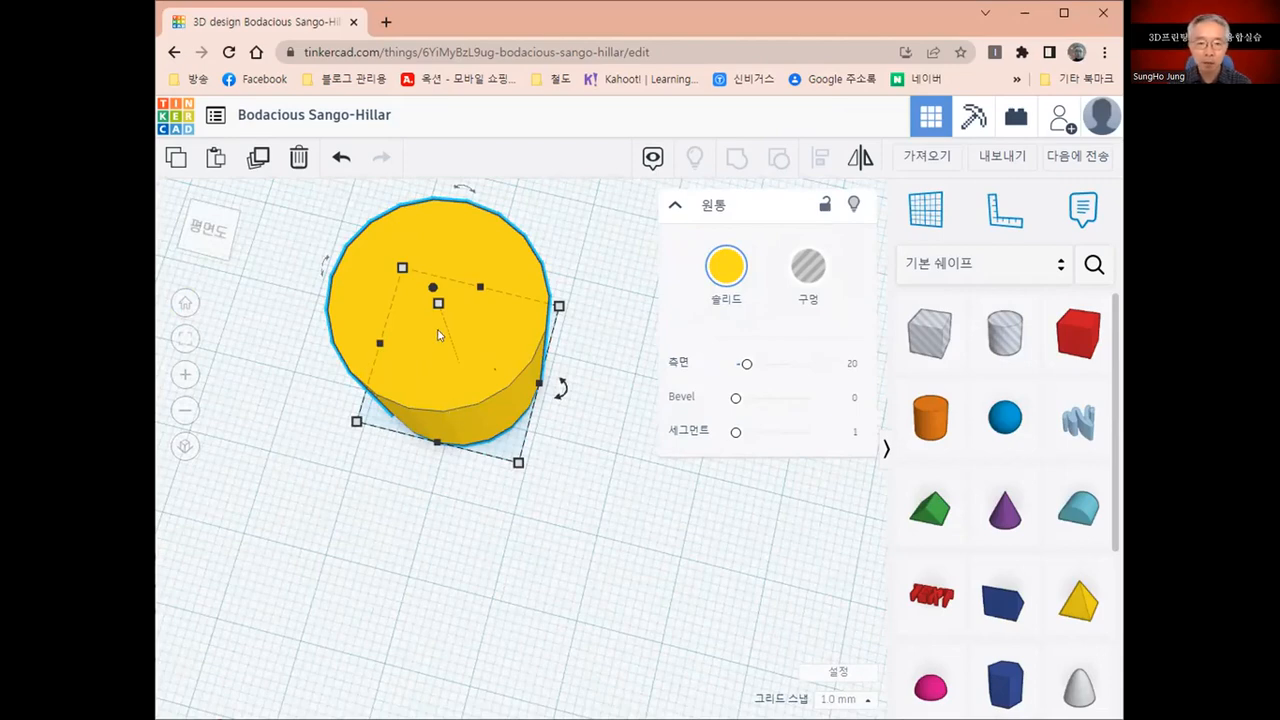
{"action": "right_click_drag", "start_coordinate": [446, 404], "coordinate": [478, 447]}
{"action": "scroll", "coordinate": [478, 447], "scroll_direction": "up", "scroll_amount": 3}
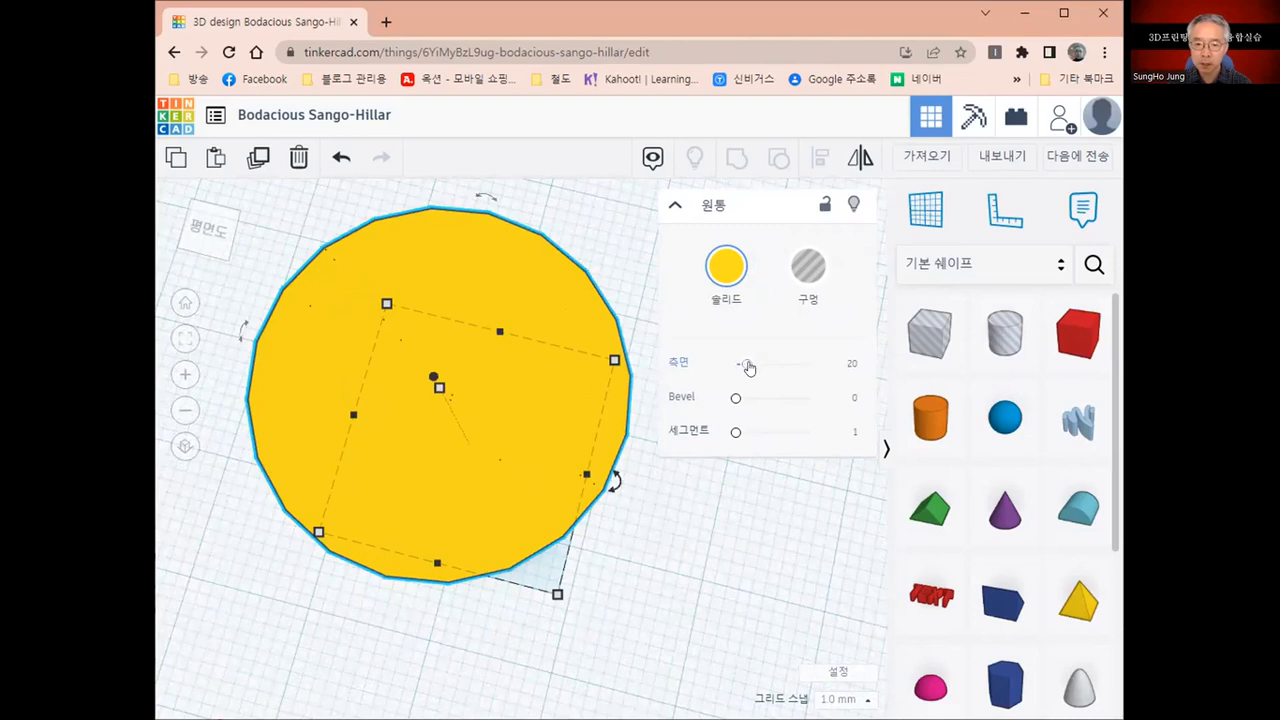
{"action": "left_click_drag", "start_coordinate": [748, 366], "coordinate": [821, 366]}
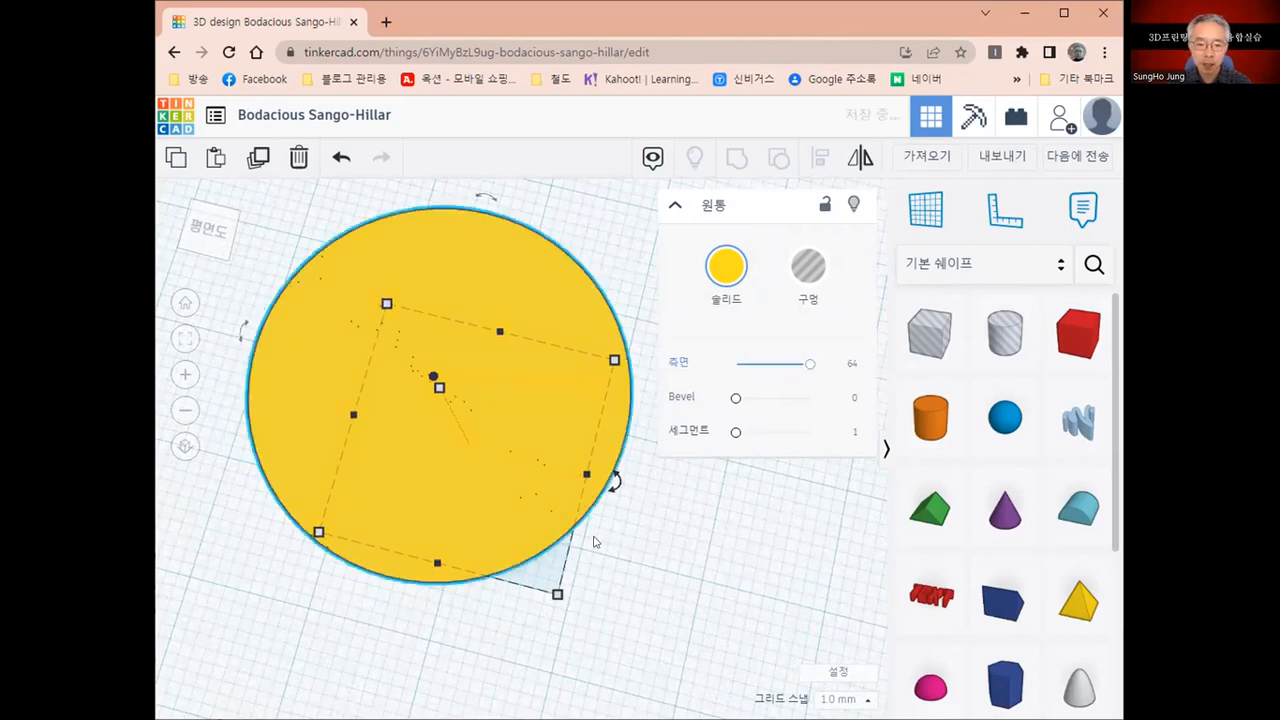
{"action": "scroll", "coordinate": [516, 552], "scroll_direction": "up", "scroll_amount": 5}
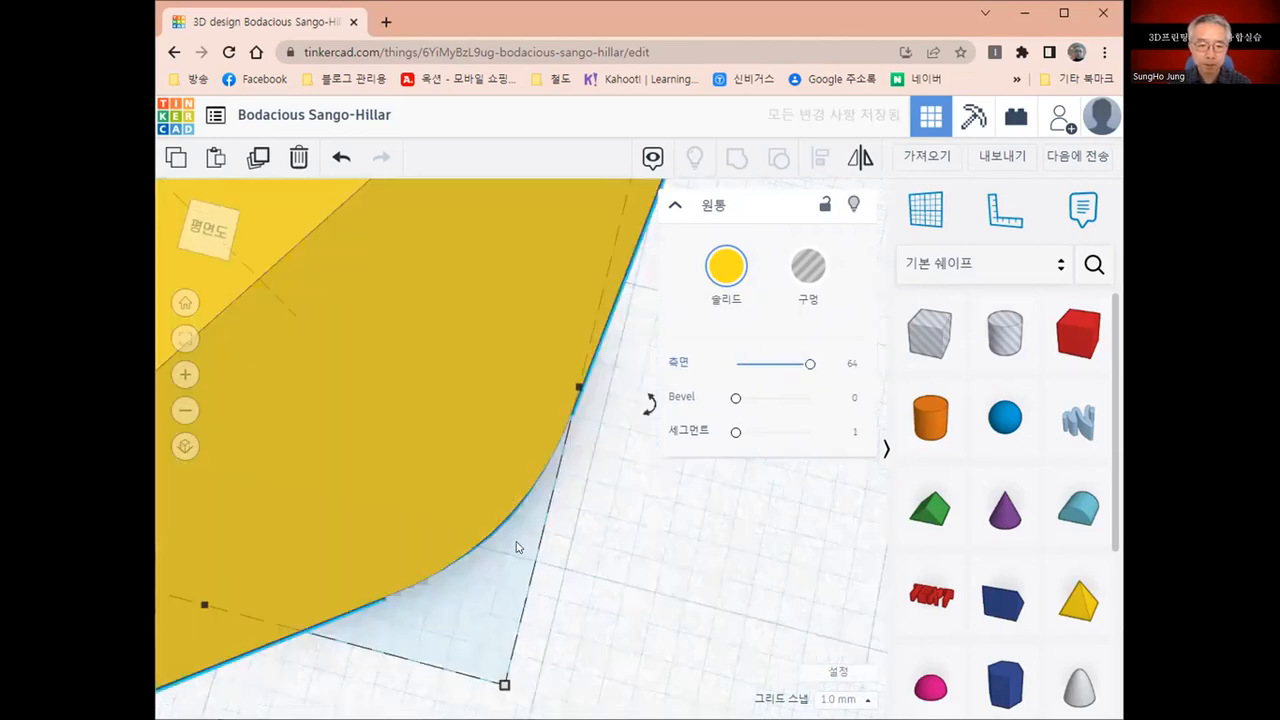
{"action": "scroll", "coordinate": [508, 548], "scroll_direction": "down", "scroll_amount": 4}
{"action": "right_click_drag", "start_coordinate": [508, 548], "coordinate": [503, 506]}
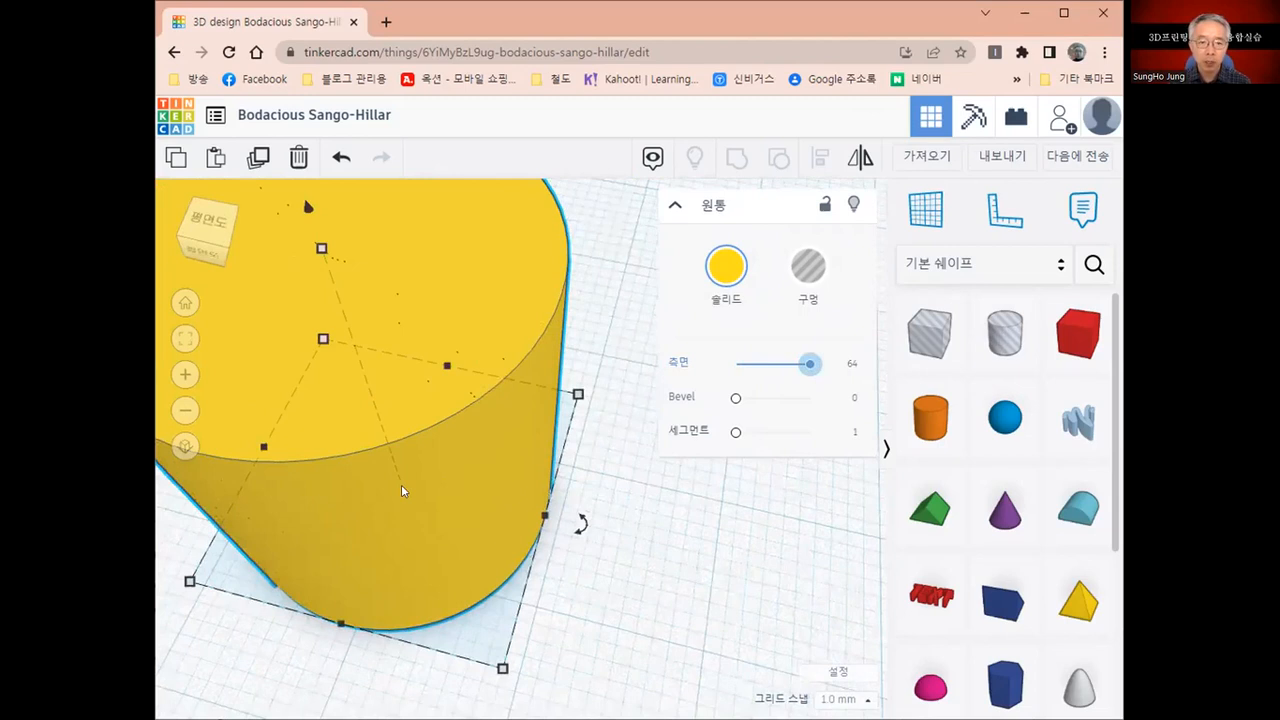
{"action": "scroll", "coordinate": [402, 490], "scroll_direction": "down", "scroll_amount": 3}
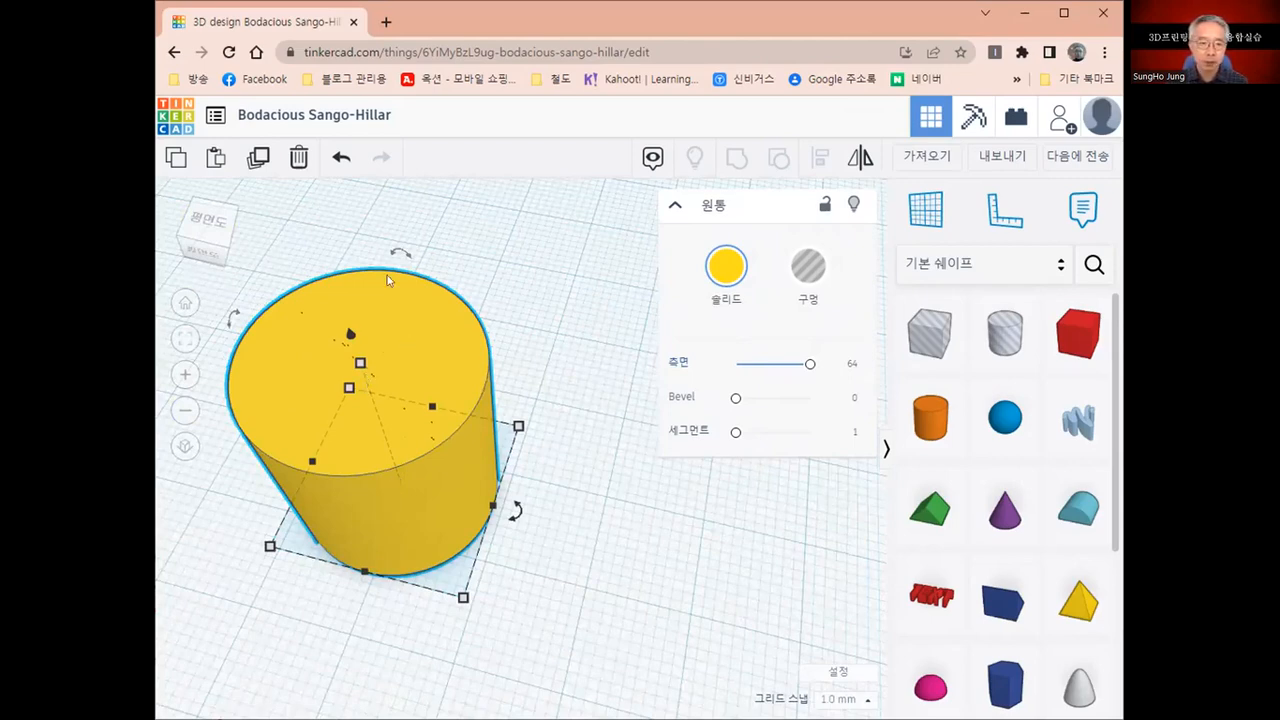
Replace the yellow cylinder with a heart from the basic shapes and colour the heart red.
{"action": "left_click", "coordinate": [297, 160]}
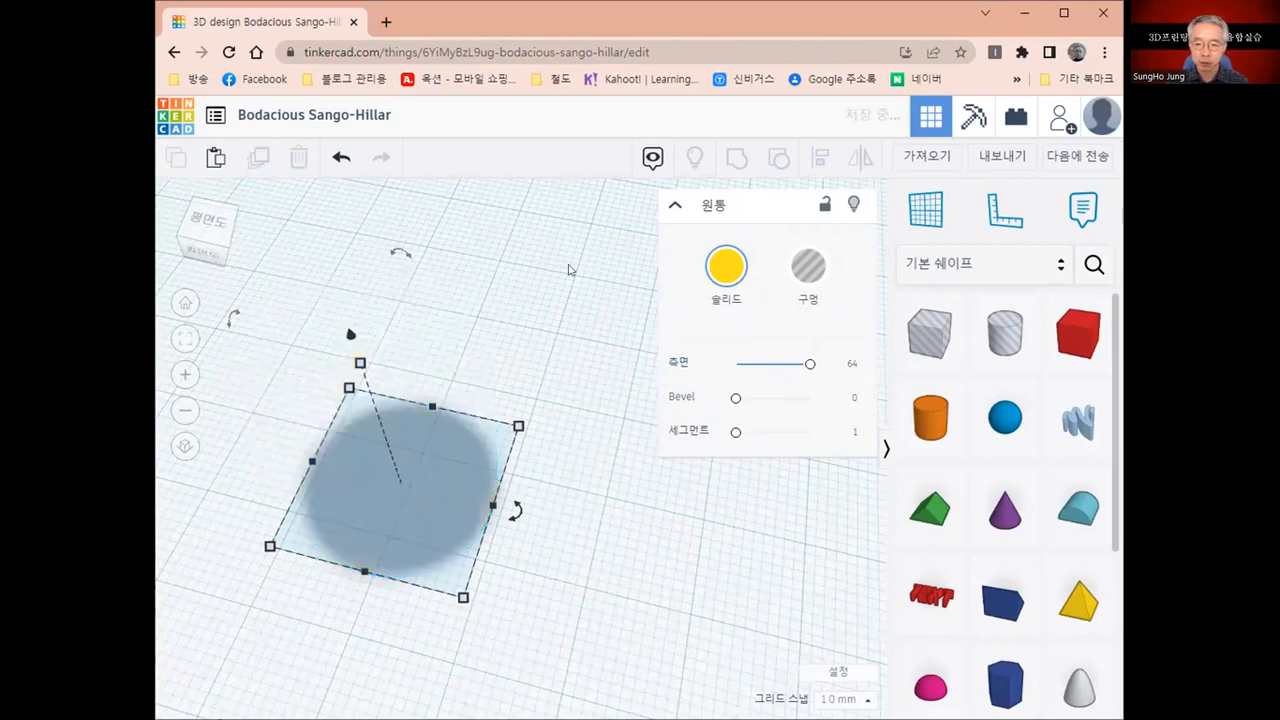
{"action": "scroll", "coordinate": [1007, 487], "scroll_direction": "down", "scroll_amount": 2}
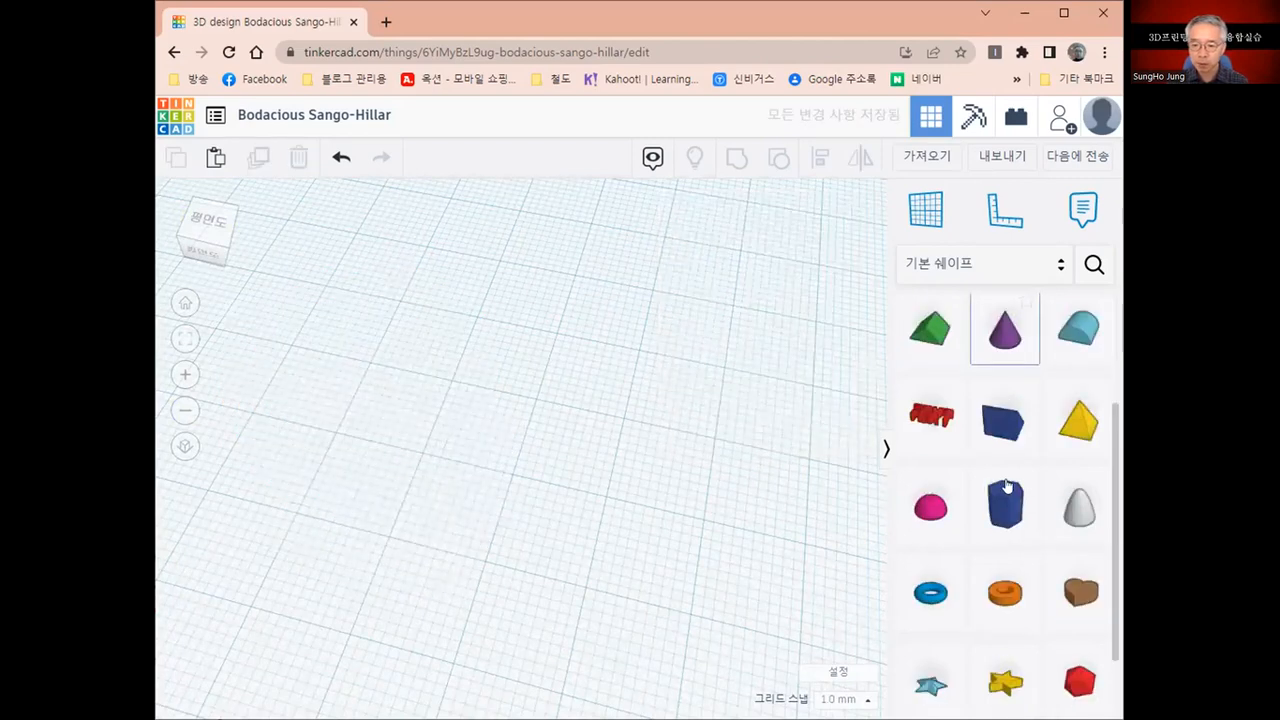
{"action": "scroll", "coordinate": [1004, 490], "scroll_direction": "down", "scroll_amount": 1}
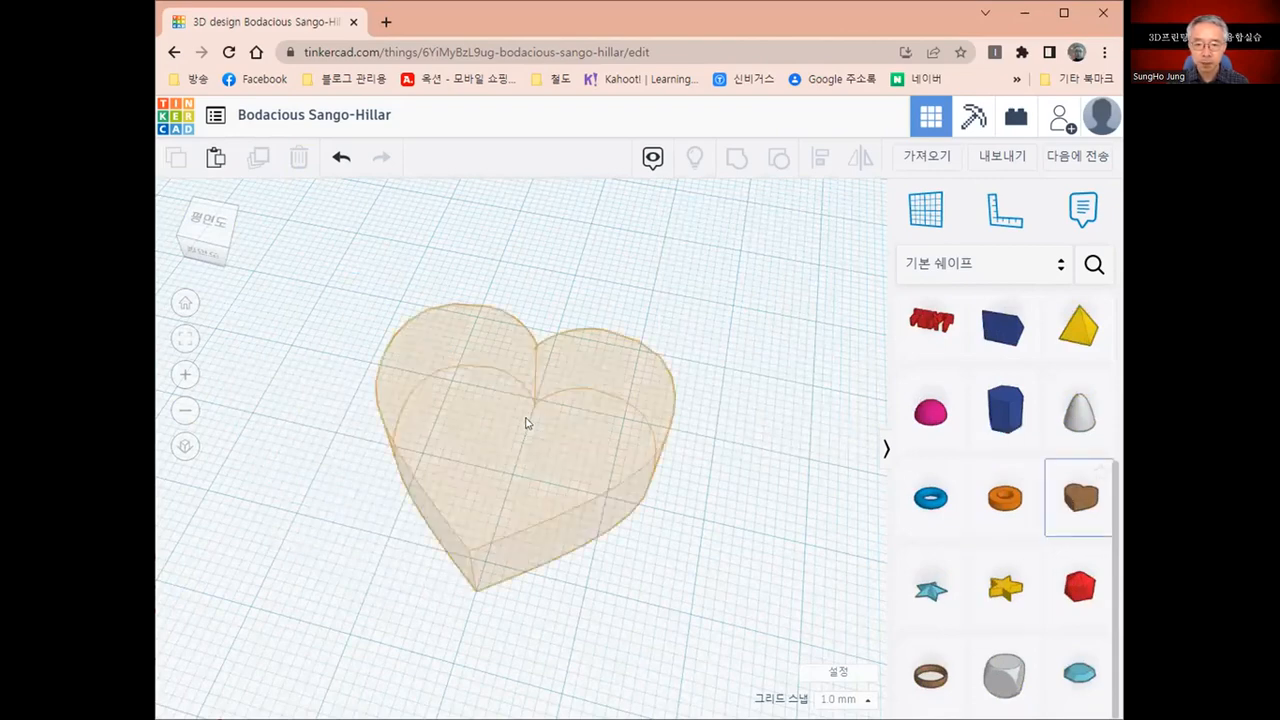
{"action": "left_click", "coordinate": [527, 423]}
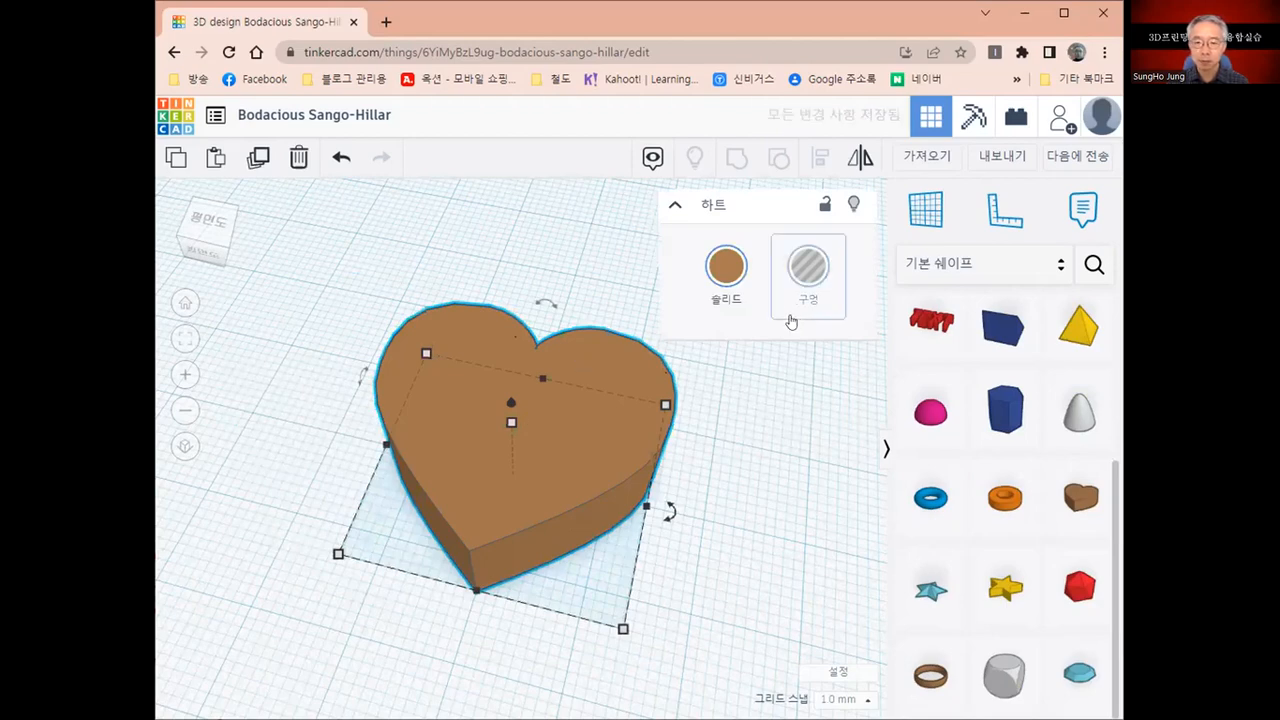
{"action": "left_click", "coordinate": [727, 270]}
{"action": "left_click", "coordinate": [708, 424]}
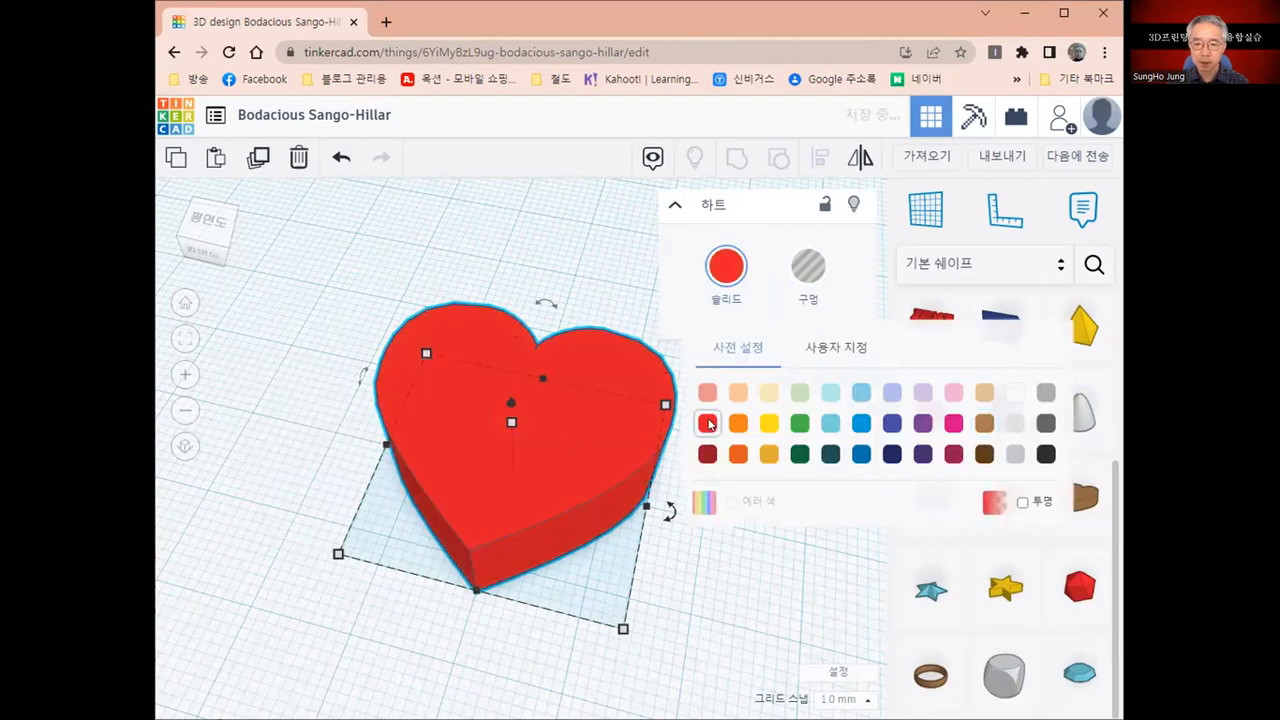
Try blue and dark red as the heart's solid colour, and return it to bright red.
{"action": "left_click", "coordinate": [726, 264]}
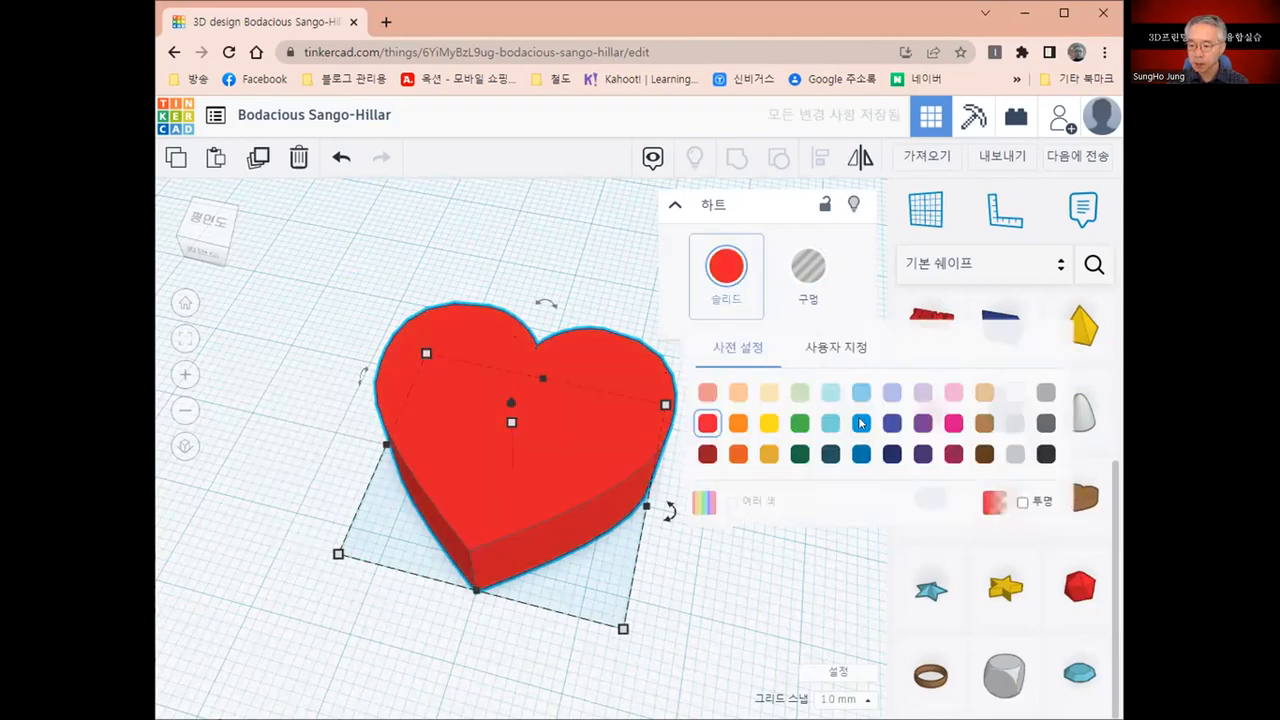
{"action": "left_click", "coordinate": [862, 424]}
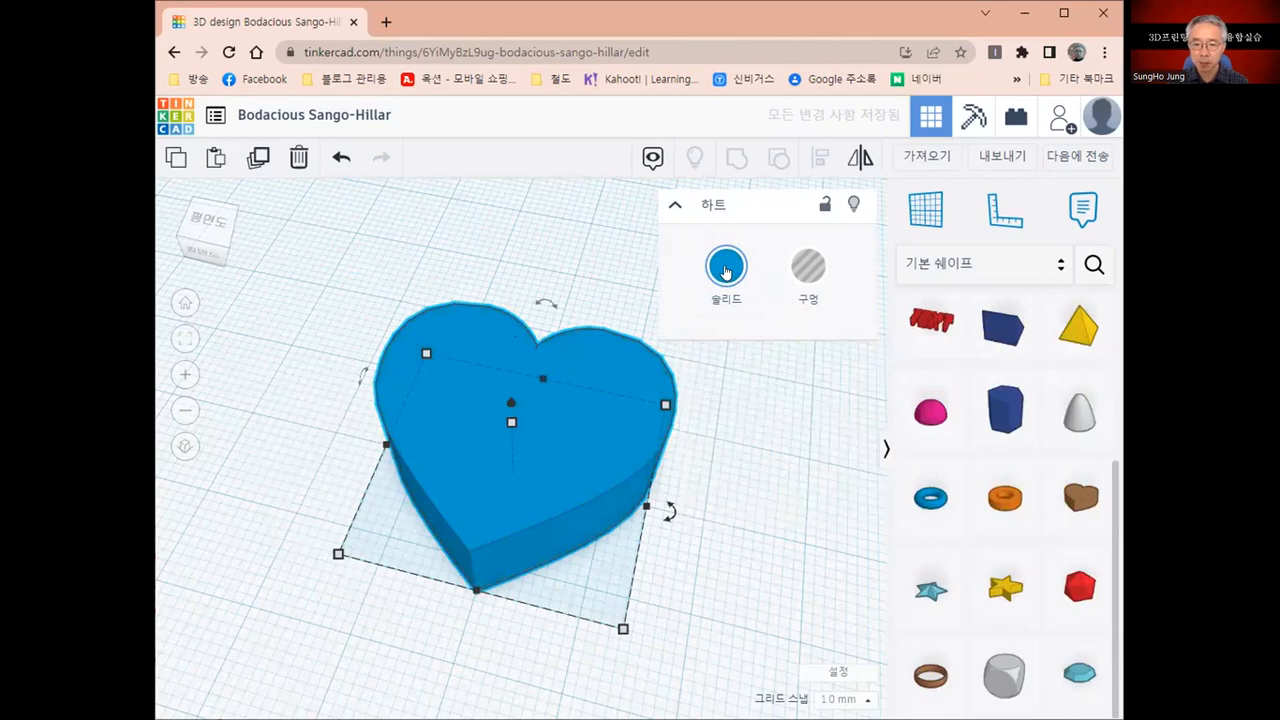
{"action": "left_click", "coordinate": [726, 266]}
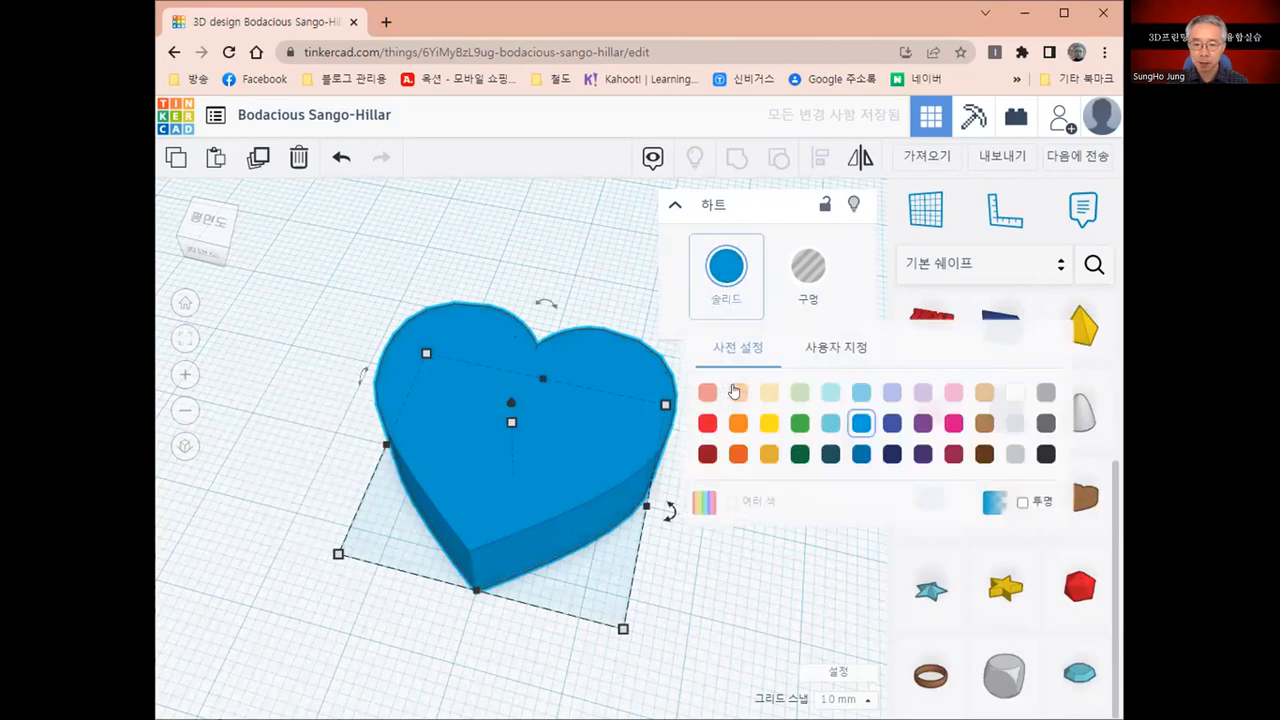
{"action": "left_click", "coordinate": [708, 455]}
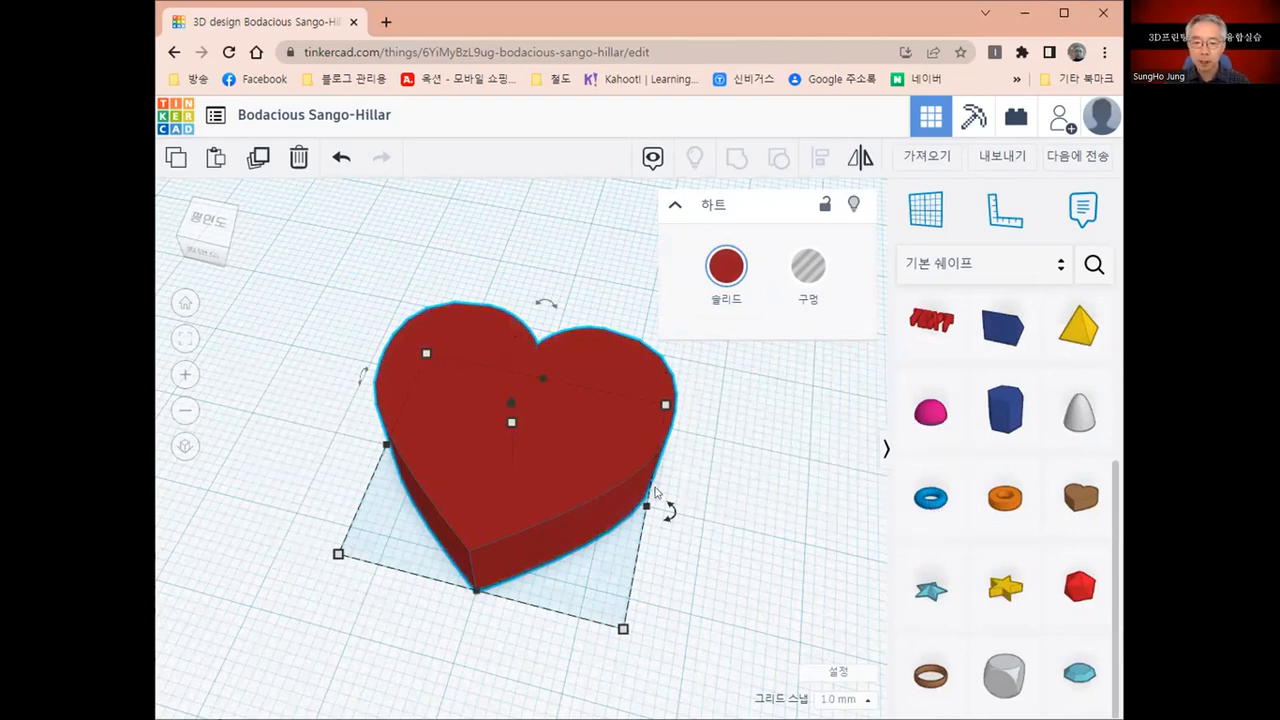
{"action": "scroll", "coordinate": [656, 493], "scroll_direction": "down", "scroll_amount": 1}
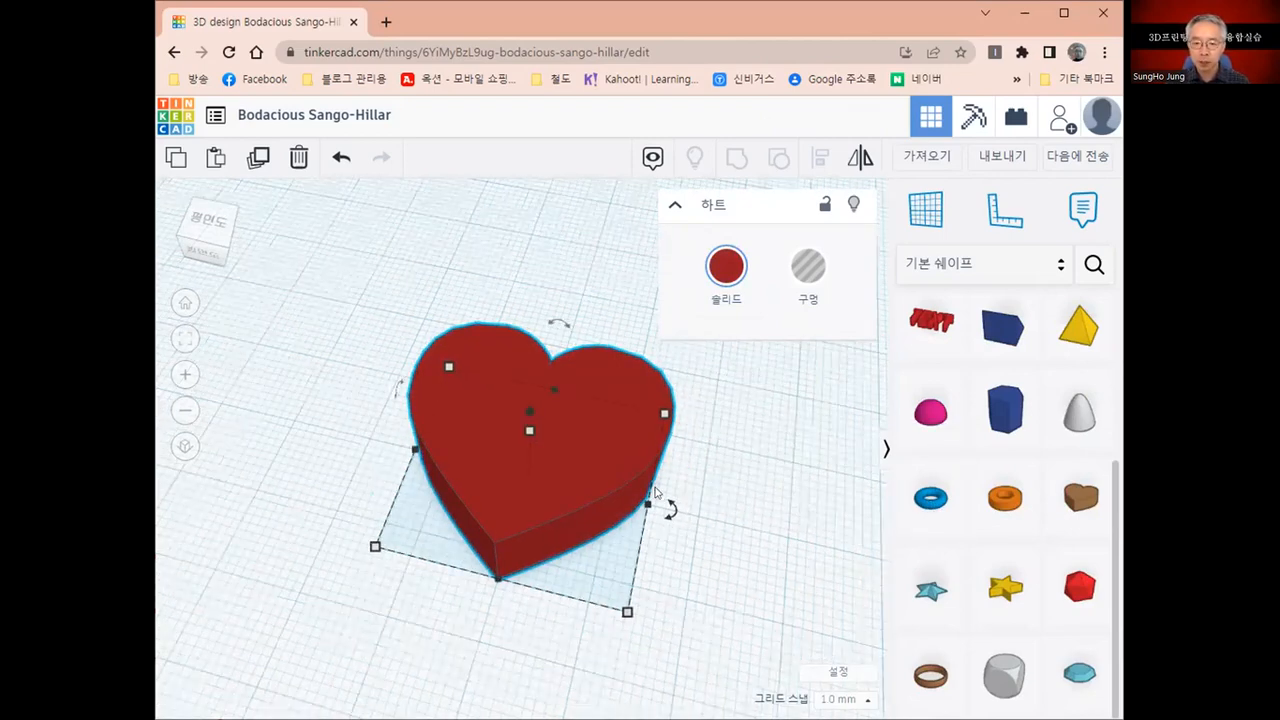
{"action": "left_click", "coordinate": [727, 268]}
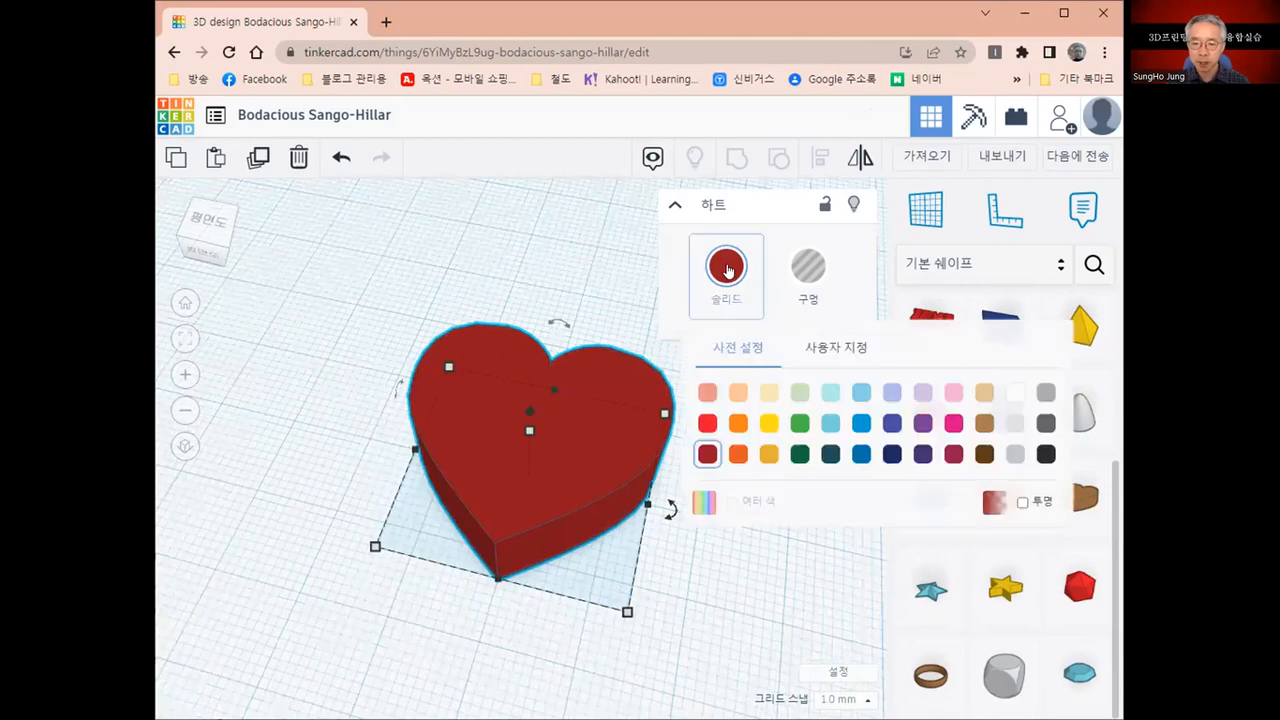
{"action": "left_click", "coordinate": [707, 424]}
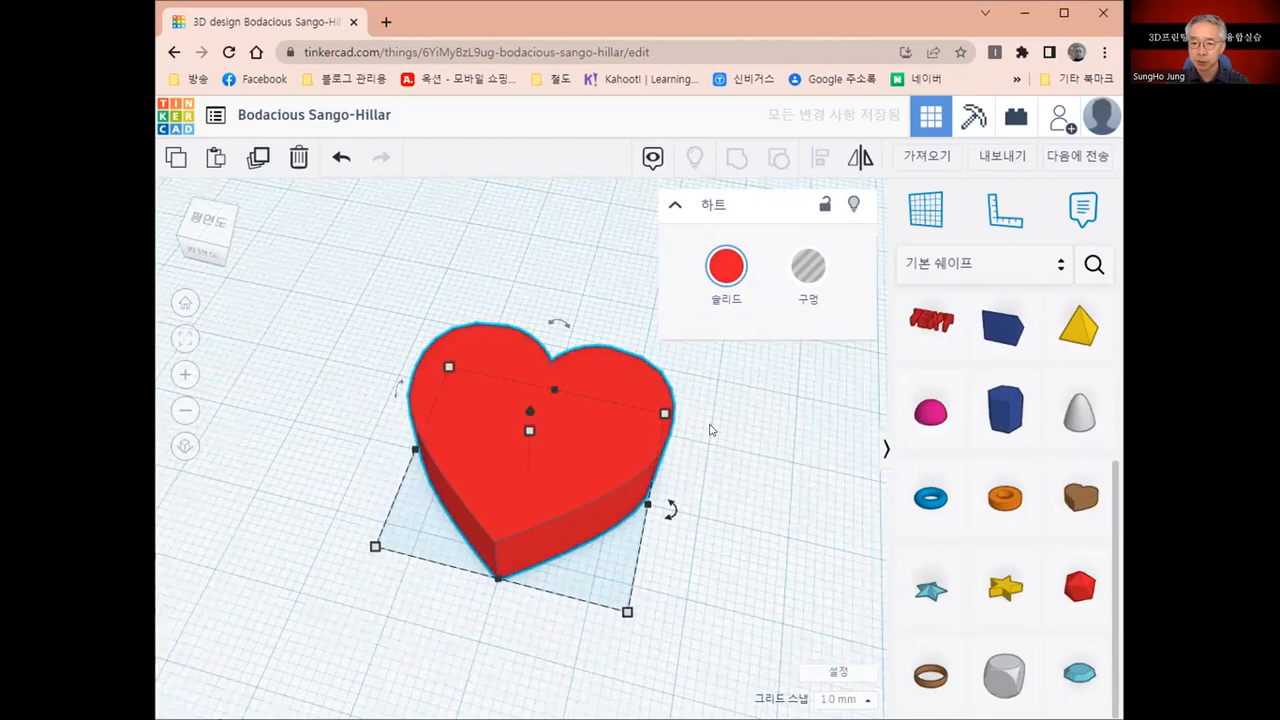
Add an orange cylinder from the basic shapes to the workplane, directly beside the red heart.
{"action": "scroll", "coordinate": [1043, 449], "scroll_direction": "up", "scroll_amount": 3}
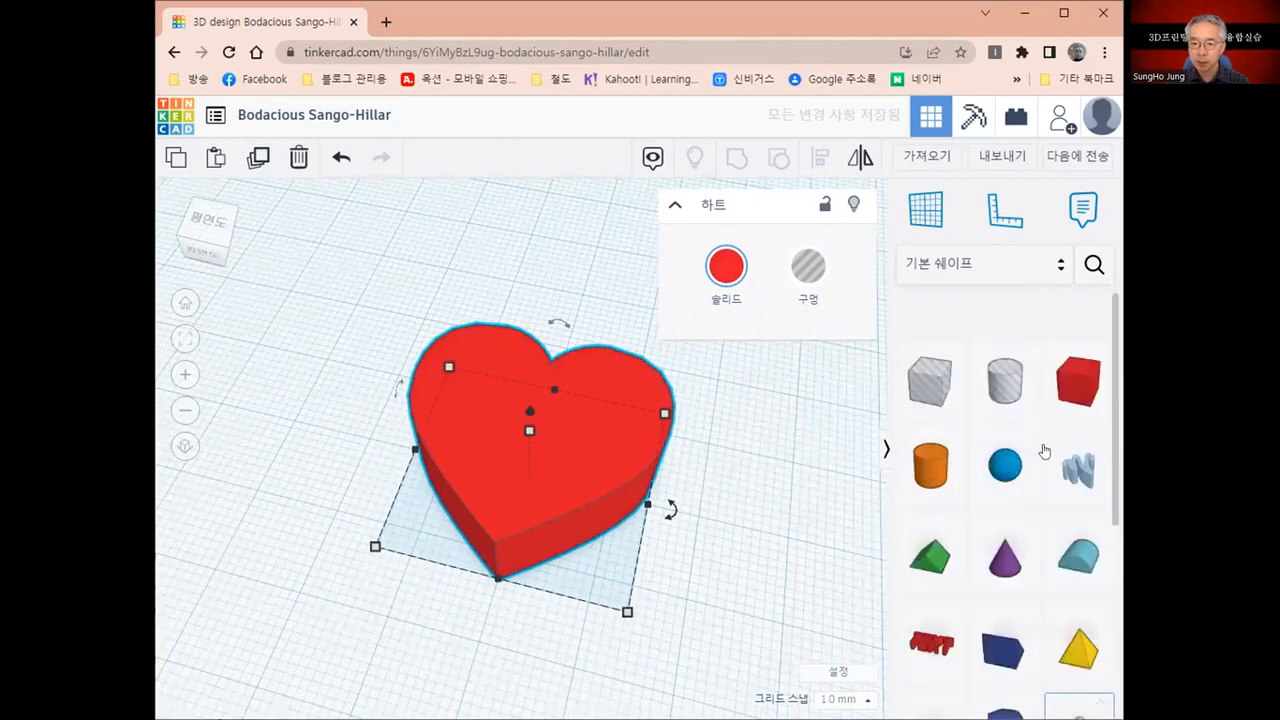
{"action": "left_click", "coordinate": [942, 438]}
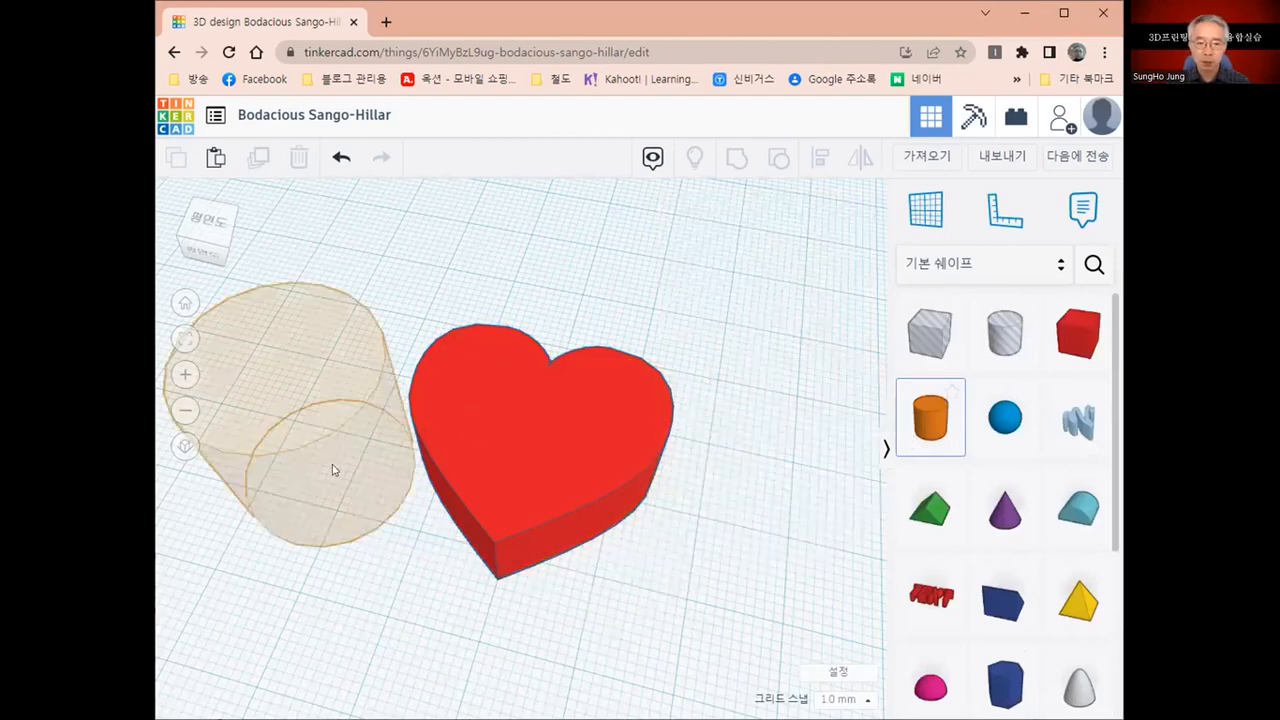
{"action": "left_click", "coordinate": [249, 467]}
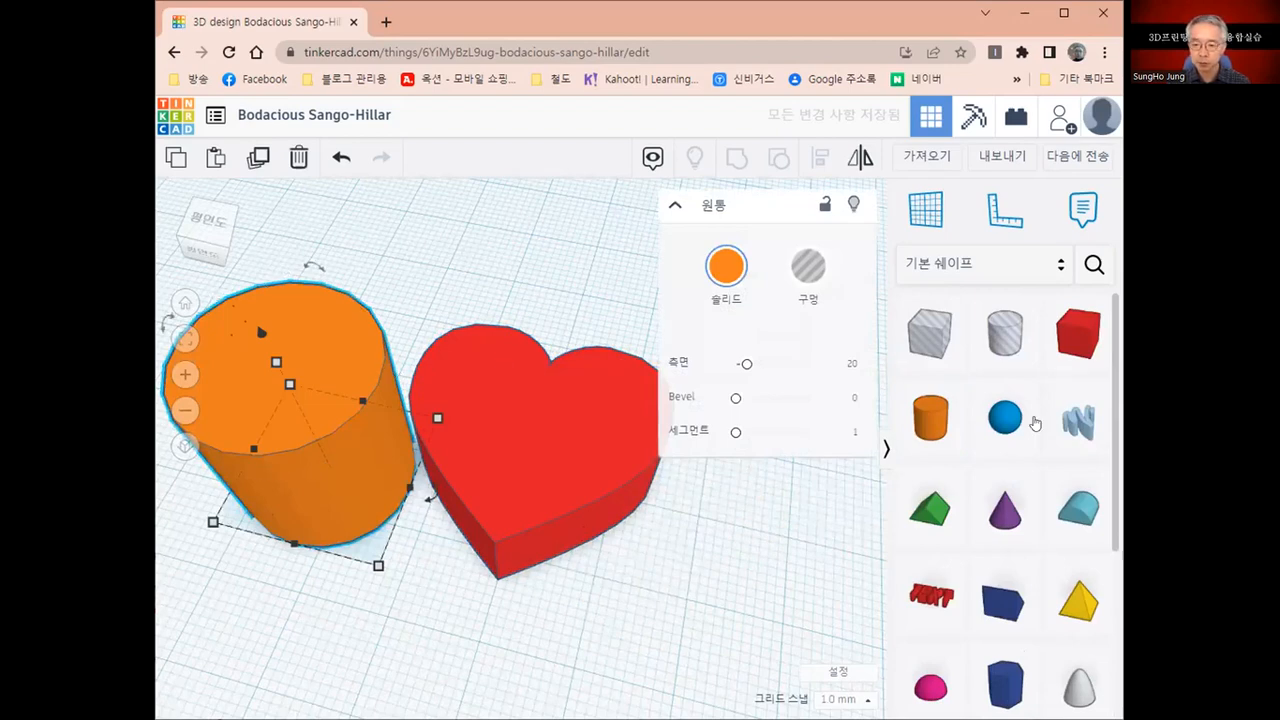
Place a light-blue star next to the heart, opposite the cylinder, and set its number of points to 14.
{"action": "scroll", "coordinate": [1008, 500], "scroll_direction": "down", "scroll_amount": 3}
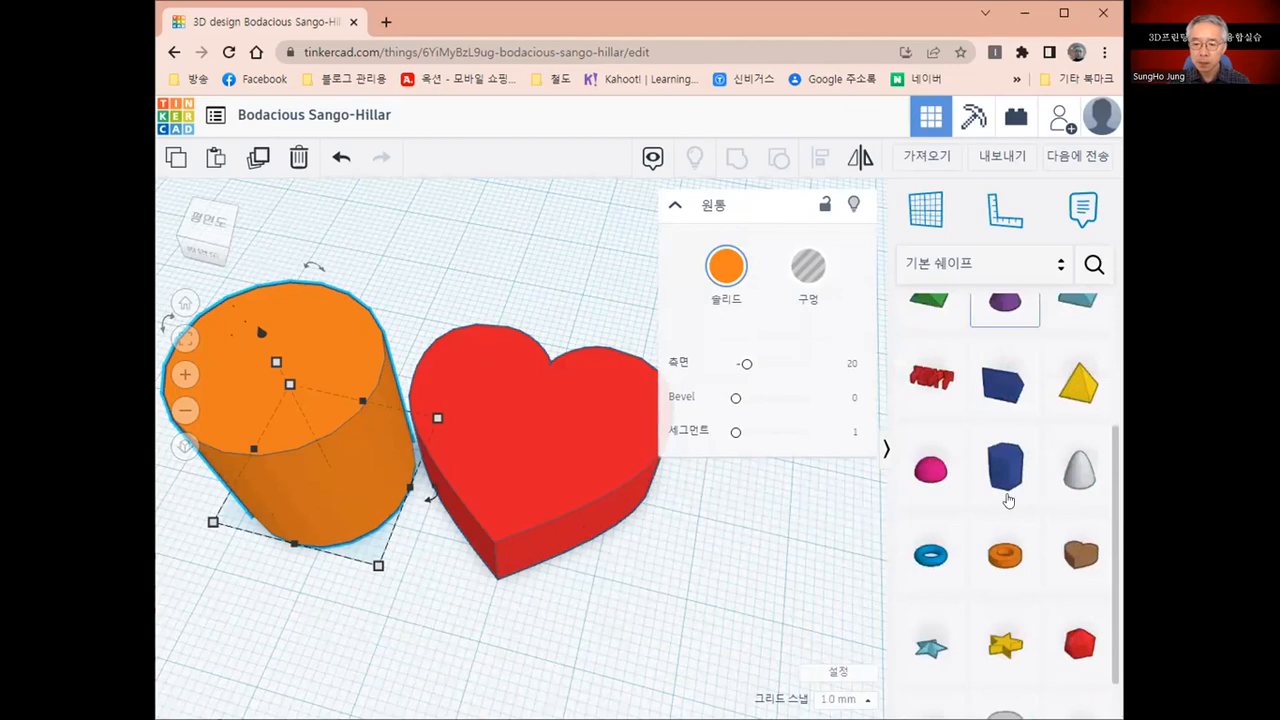
{"action": "left_click", "coordinate": [930, 605]}
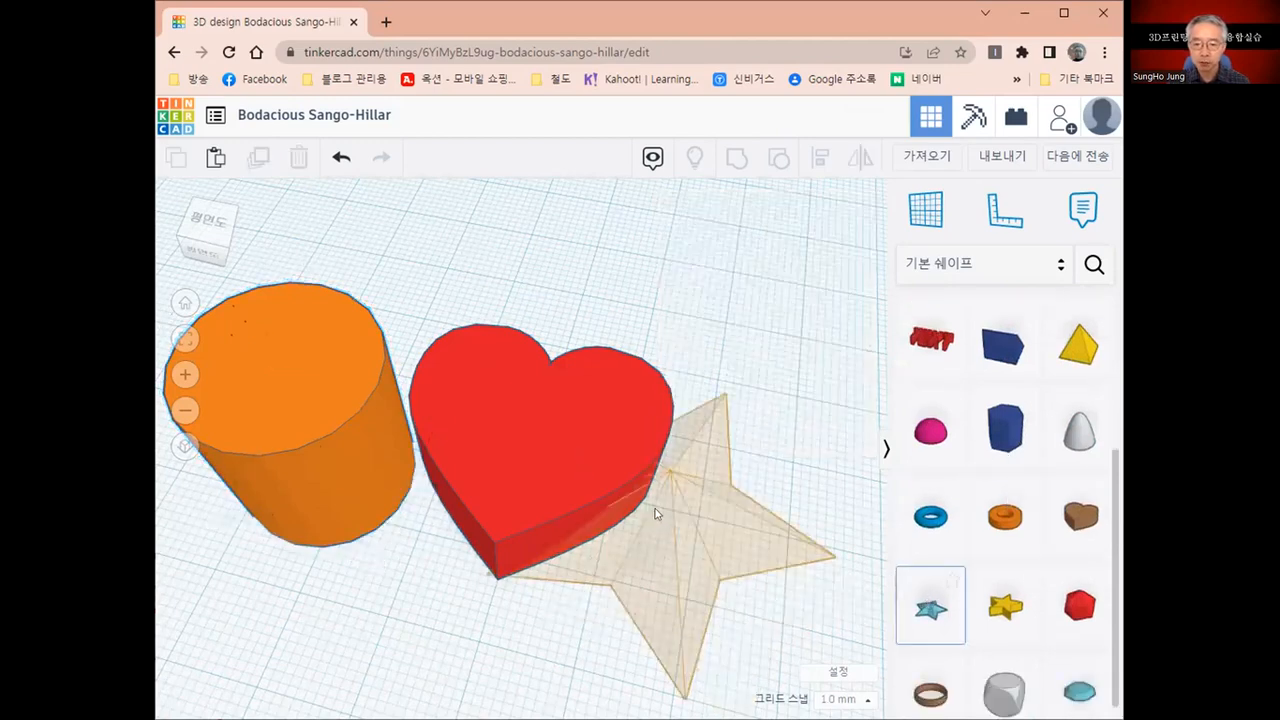
{"action": "left_click", "coordinate": [668, 484]}
{"action": "left_click_drag", "start_coordinate": [740, 366], "coordinate": [765, 364]}
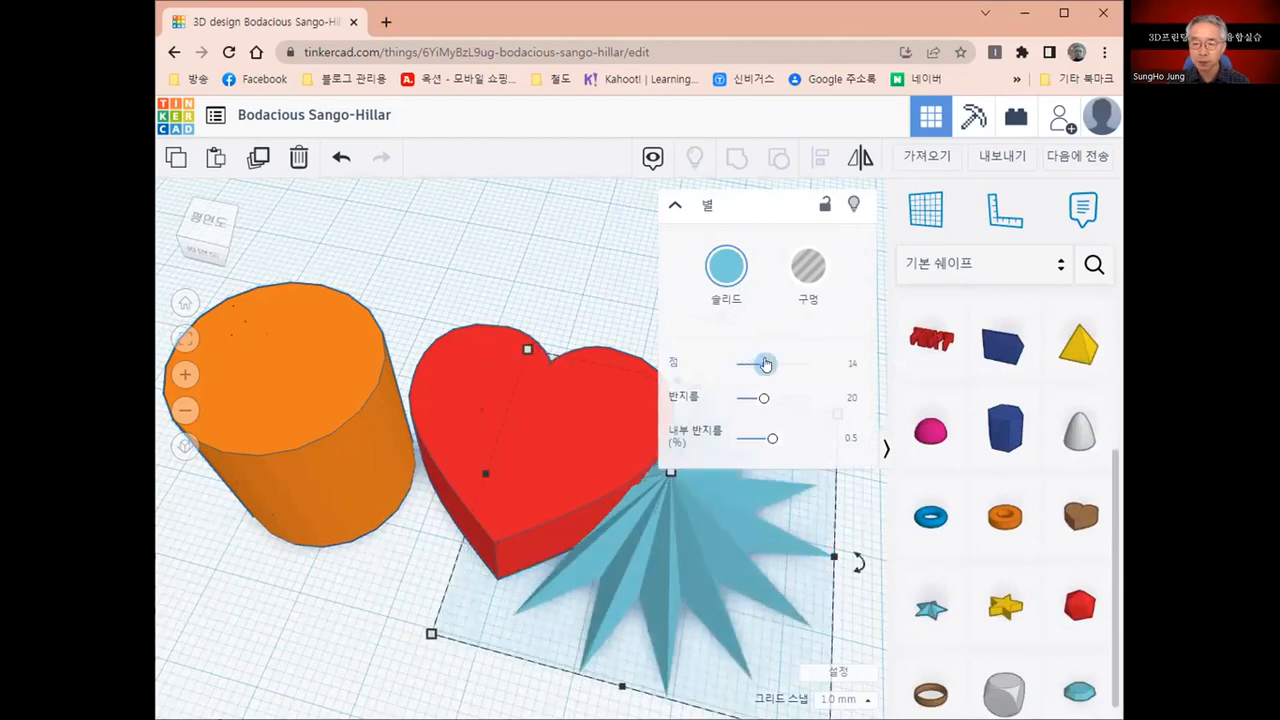
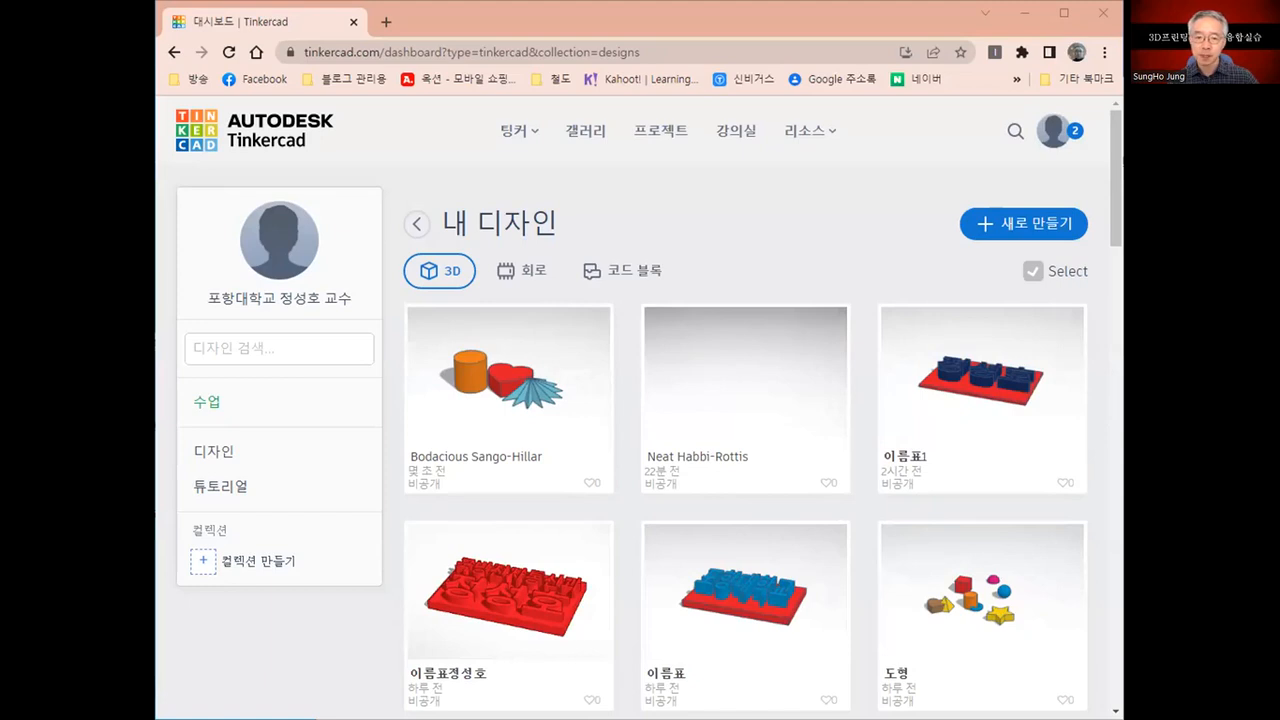
Create a new 3D design from the dashboard's list of designs.
{"action": "mouse_move", "coordinate": [1063, 343]}
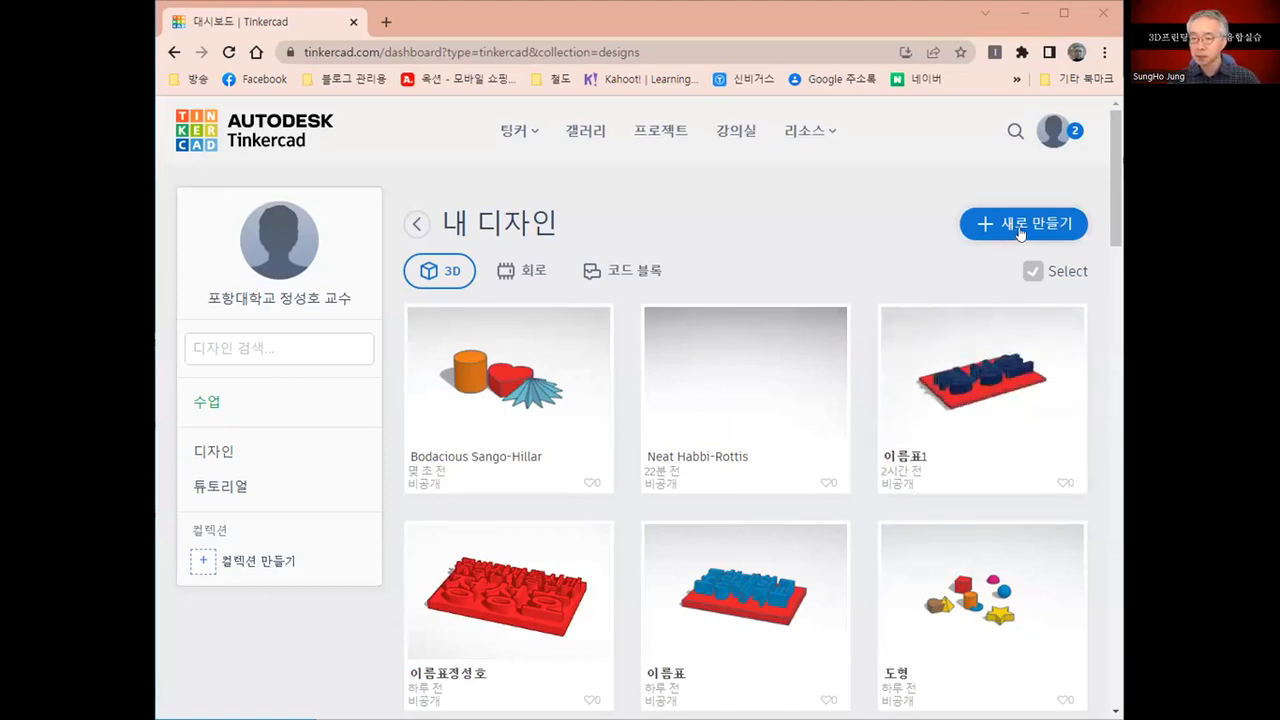
{"action": "left_click", "coordinate": [1020, 232]}
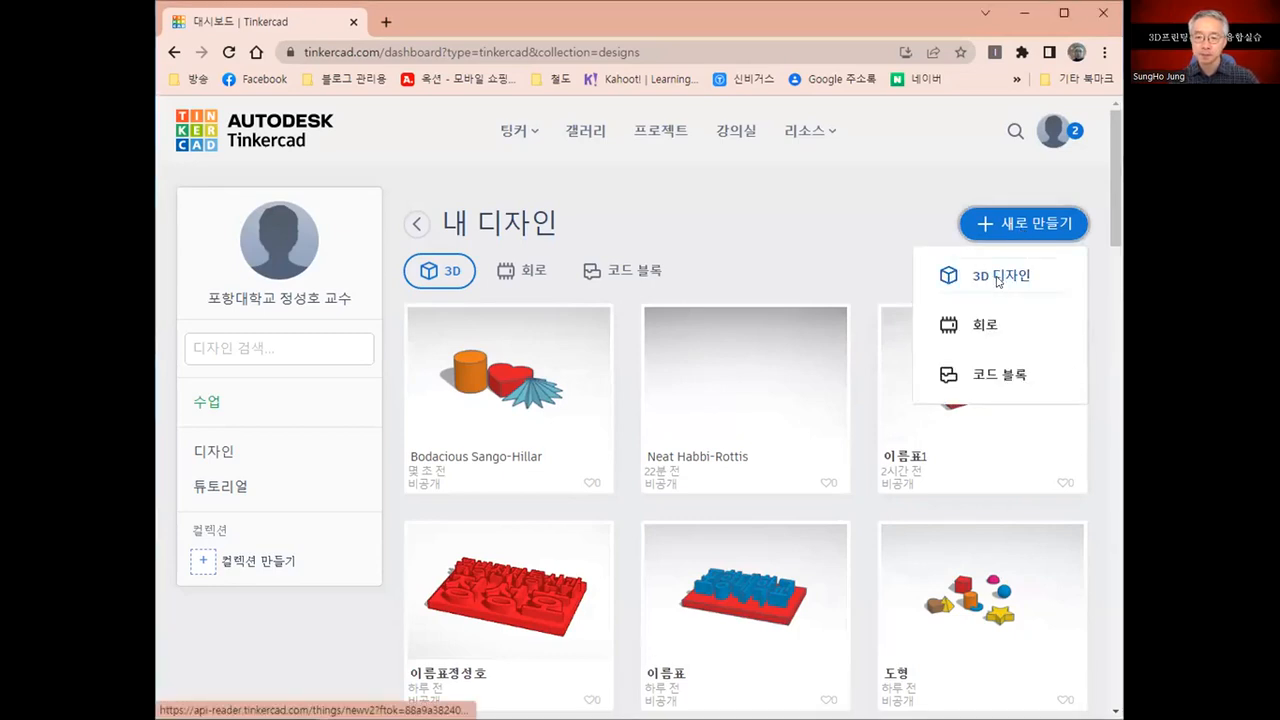
{"action": "left_click", "coordinate": [996, 279]}
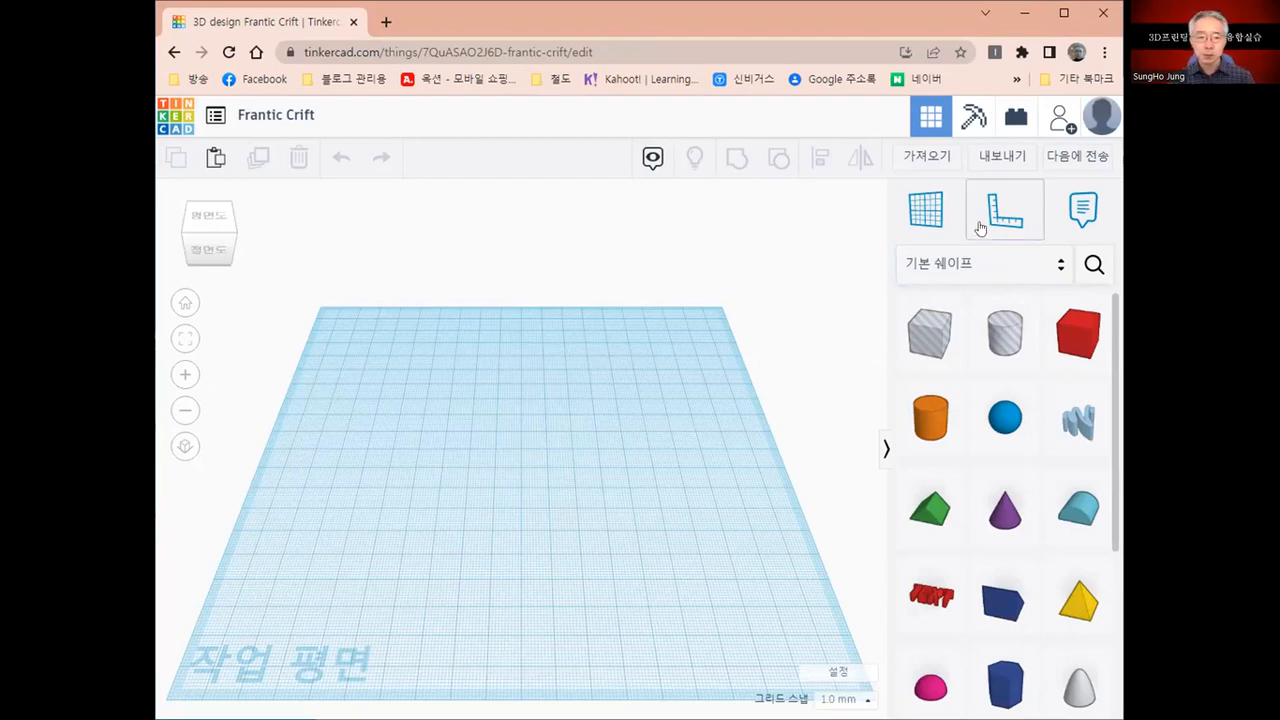
Rename the new design as 이니셜키링.
{"action": "left_click", "coordinate": [263, 118]}
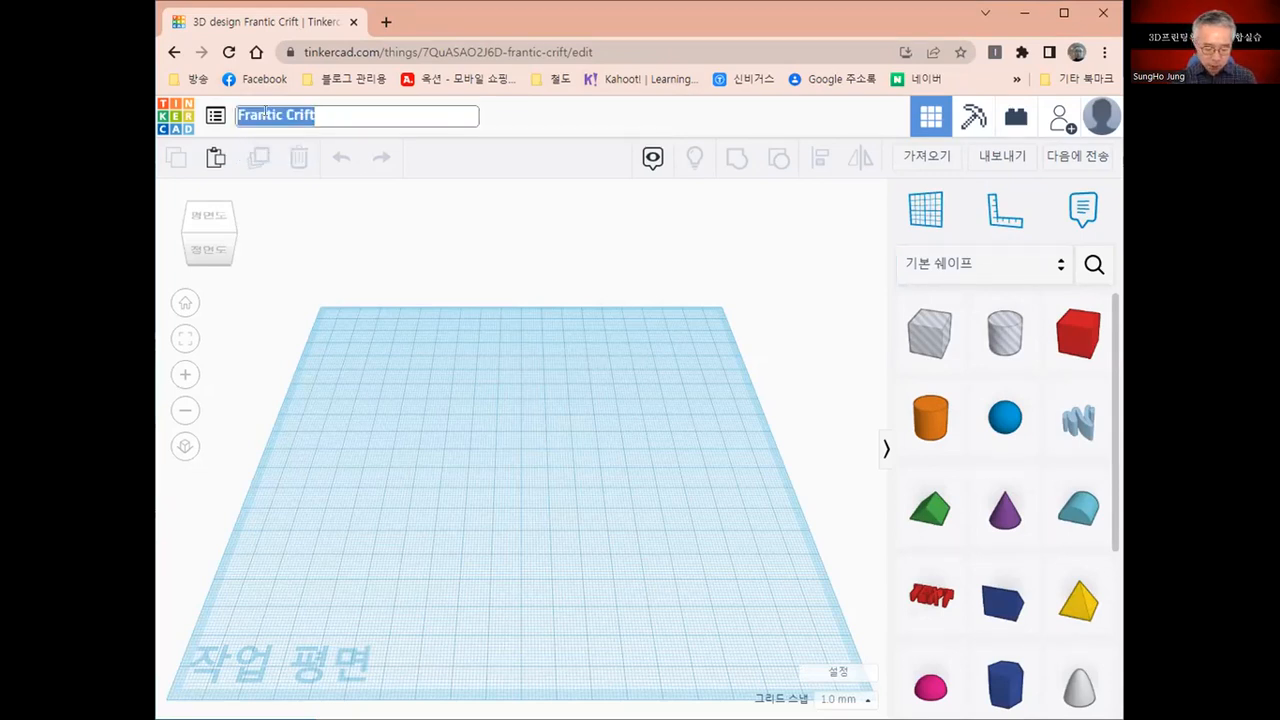
{"action": "type", "text": "다리"}
{"action": "key", "text": "BackSpace"}
{"action": "key", "text": "BackSpace"}
{"action": "key", "text": "BackSpace"}
{"action": "key", "text": "BackSpace"}
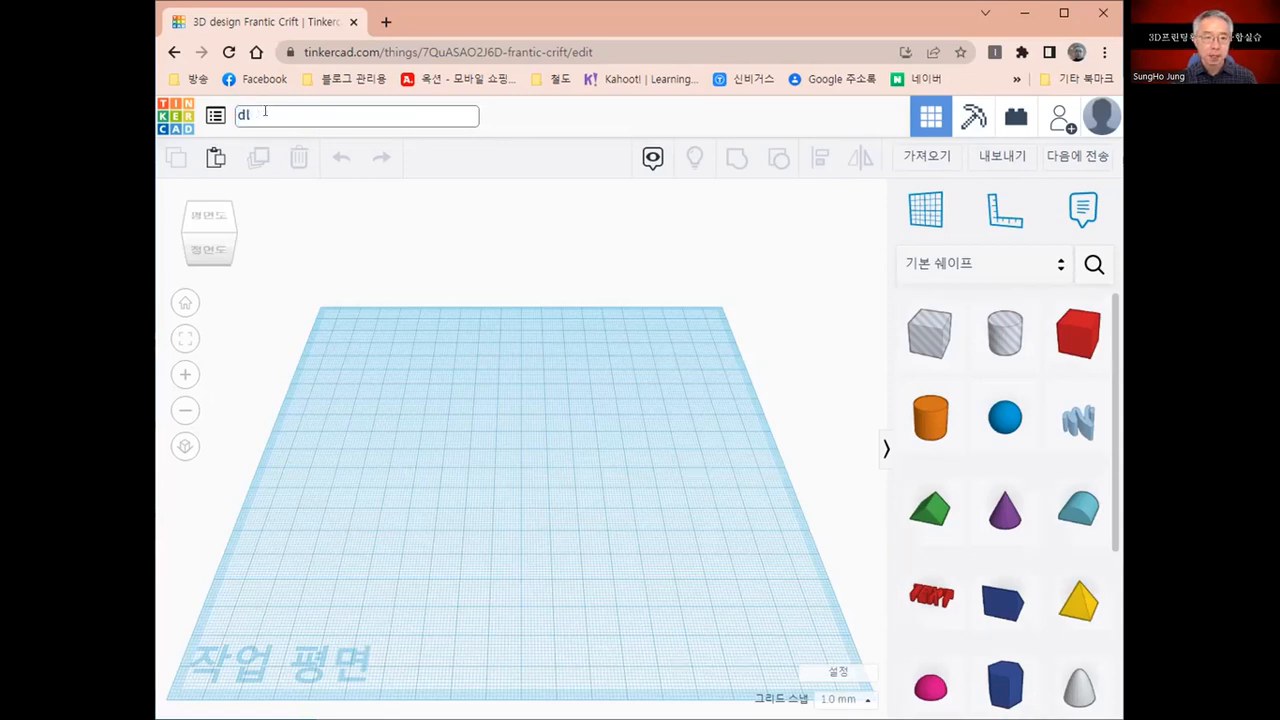
{"action": "type", "text": "이나셀"}
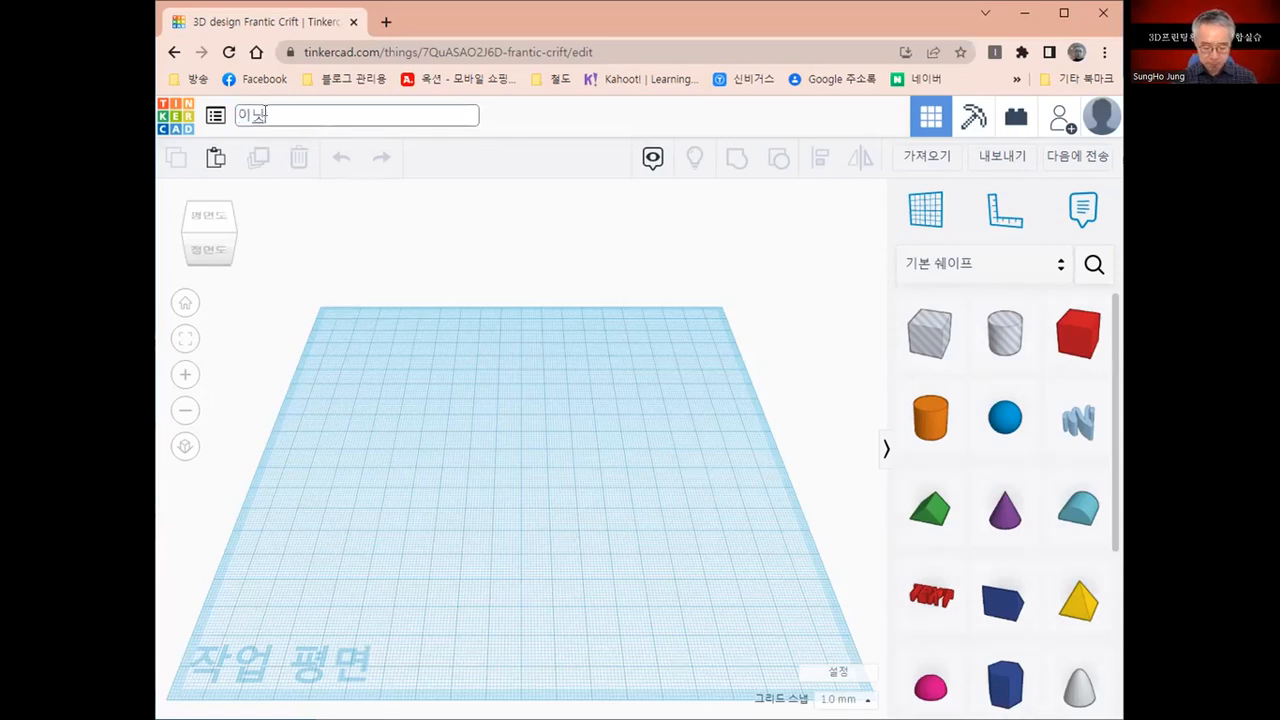
{"action": "type", "text": "키링"}
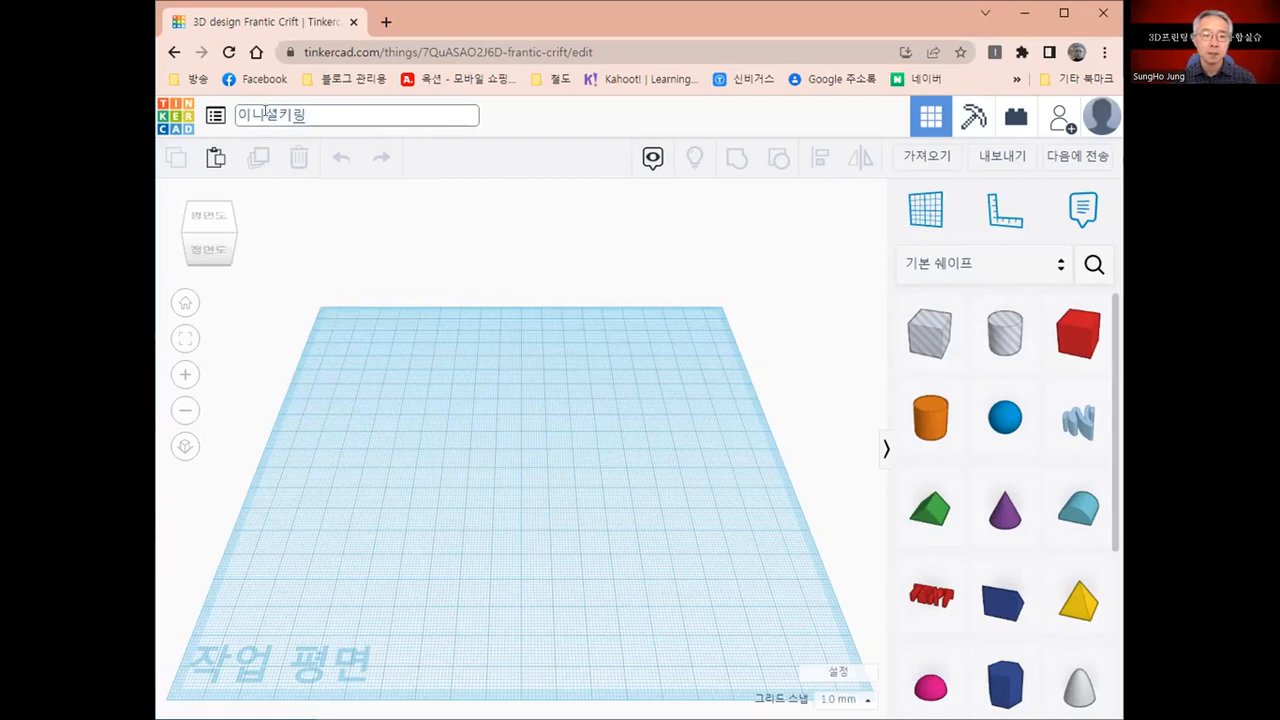
{"action": "left_click", "coordinate": [341, 239]}
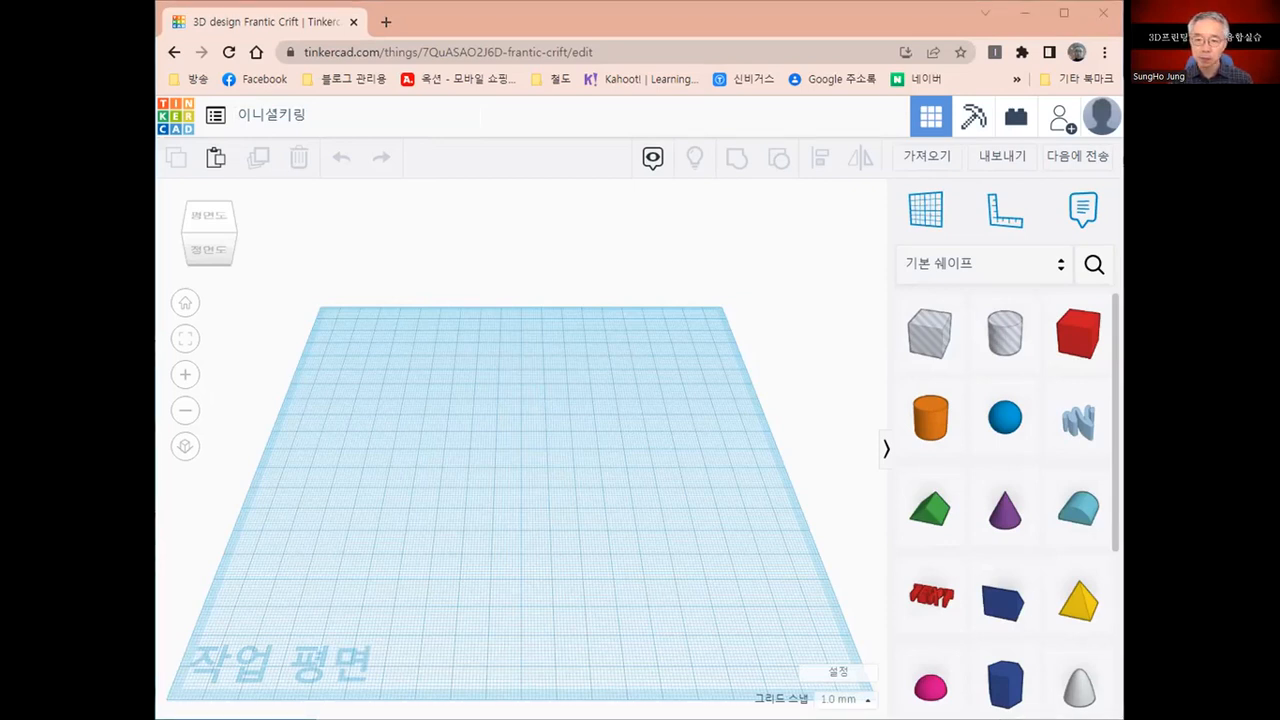
Place a red box near the middle of the workplane and set the ruler's origin near the workplane's front-left corner.
{"action": "left_click_drag", "start_coordinate": [1069, 343], "coordinate": [505, 499]}
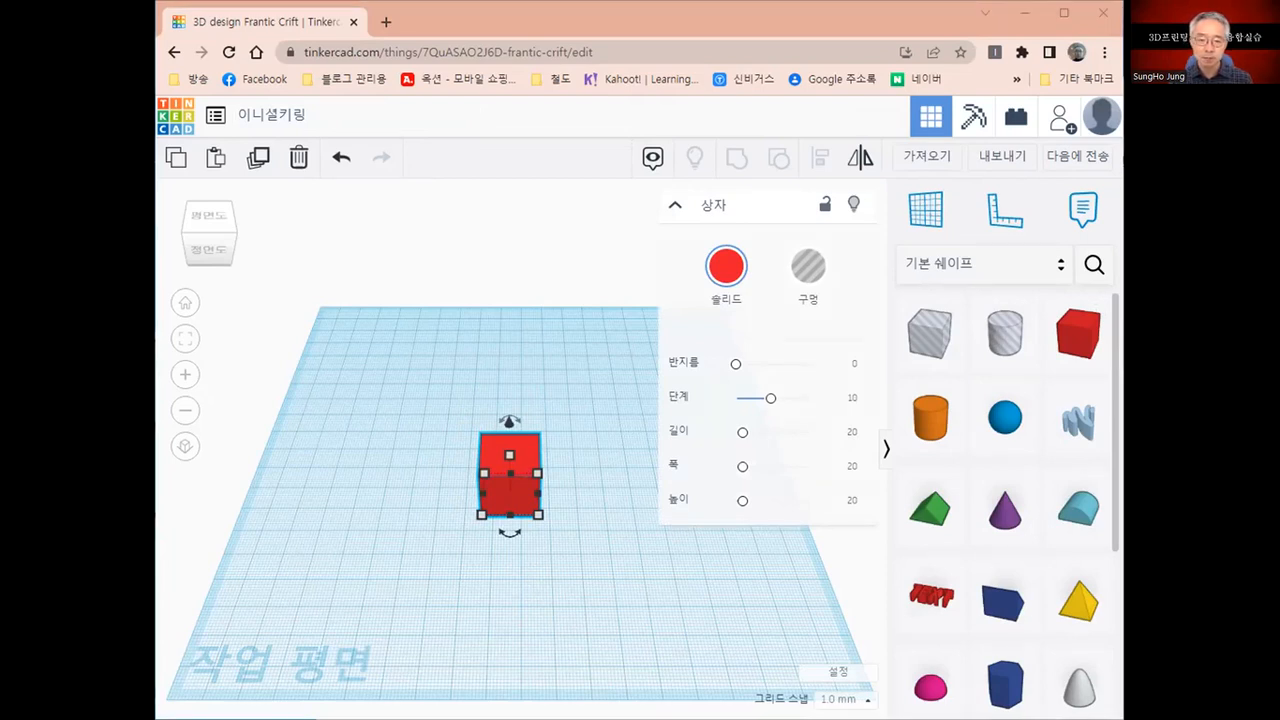
{"action": "left_click", "coordinate": [997, 215]}
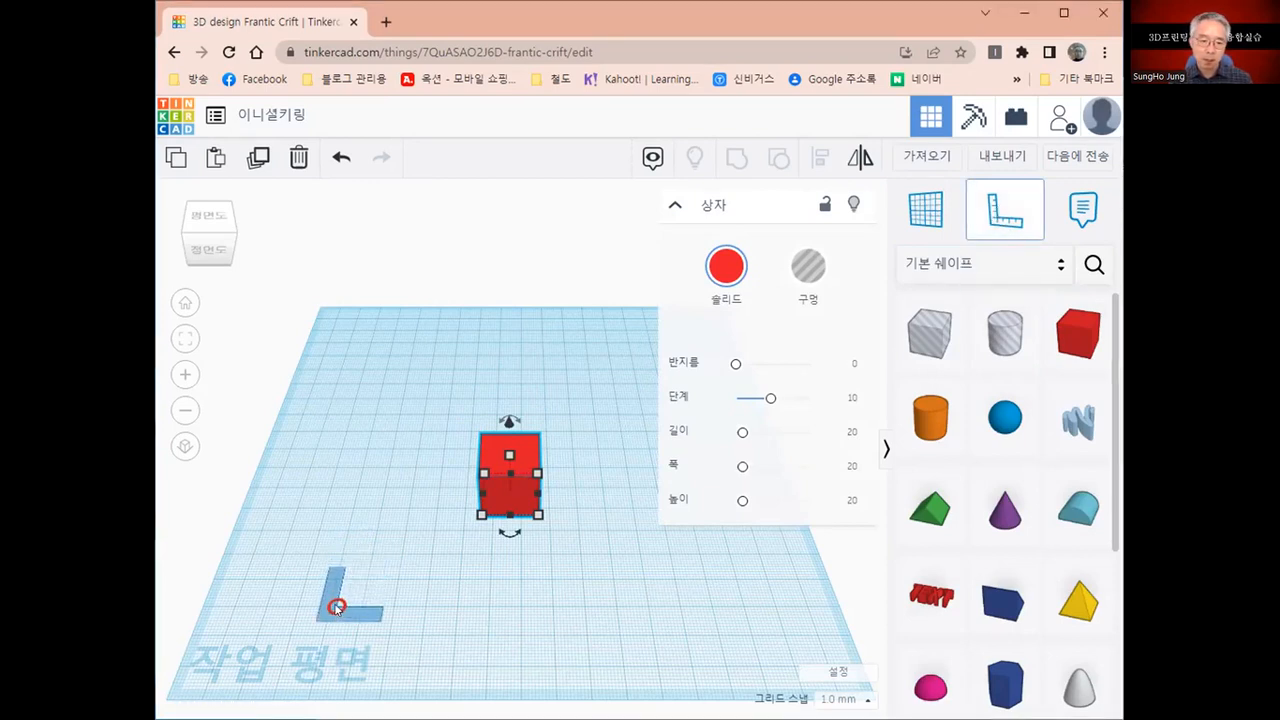
{"action": "left_click", "coordinate": [337, 607]}
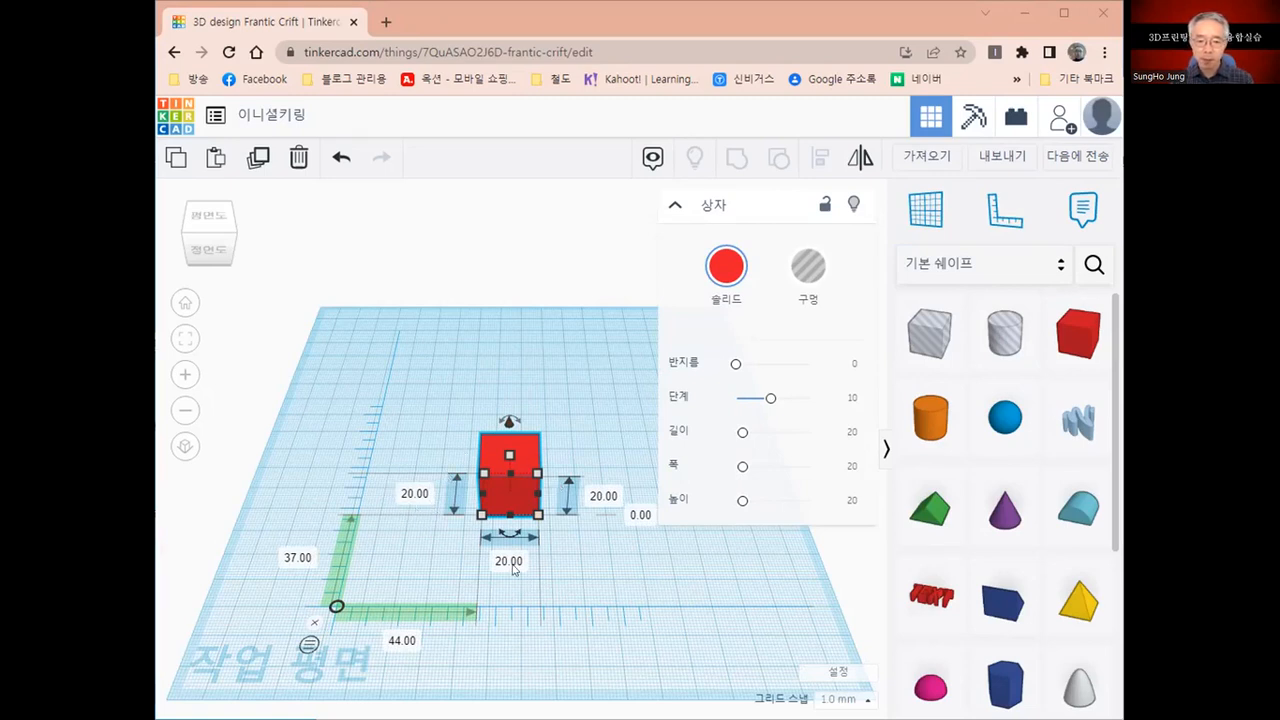
Set the red box's side-to-side length to 100 mm and its height to 3 mm using the ruler dimensions.
{"action": "scroll", "coordinate": [508, 566], "scroll_direction": "up", "scroll_amount": 1}
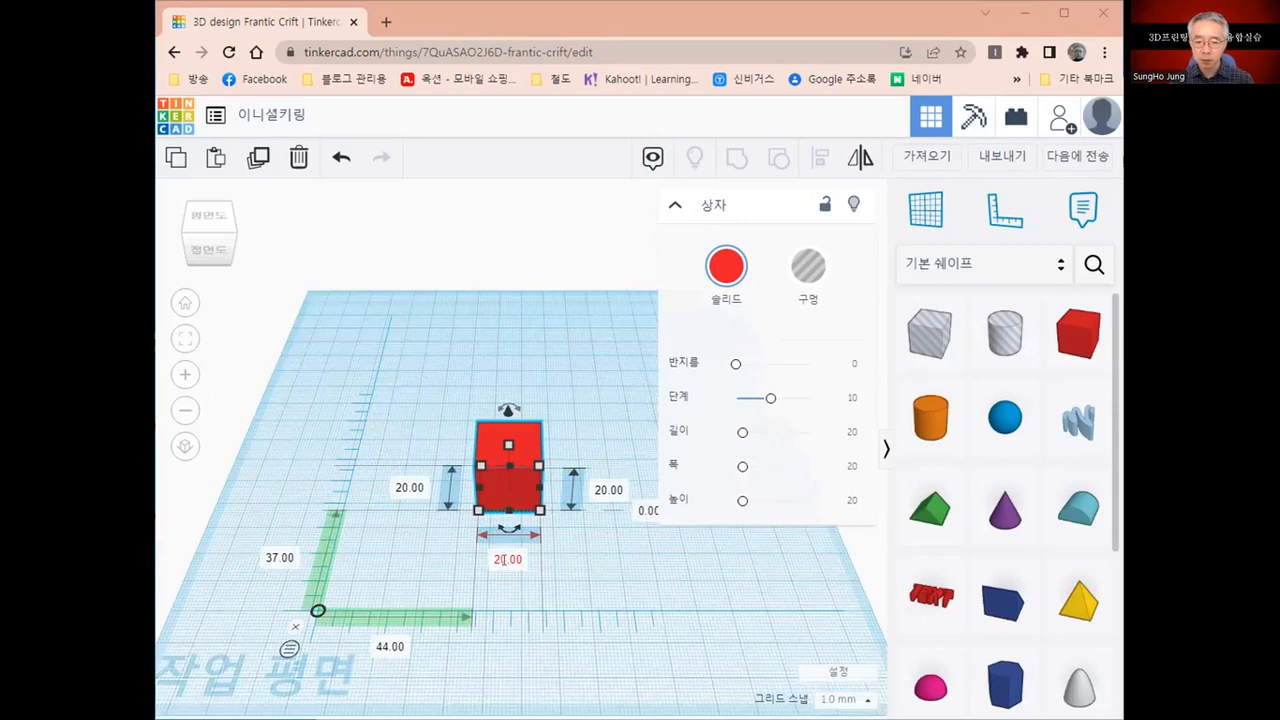
{"action": "left_click", "coordinate": [505, 559]}
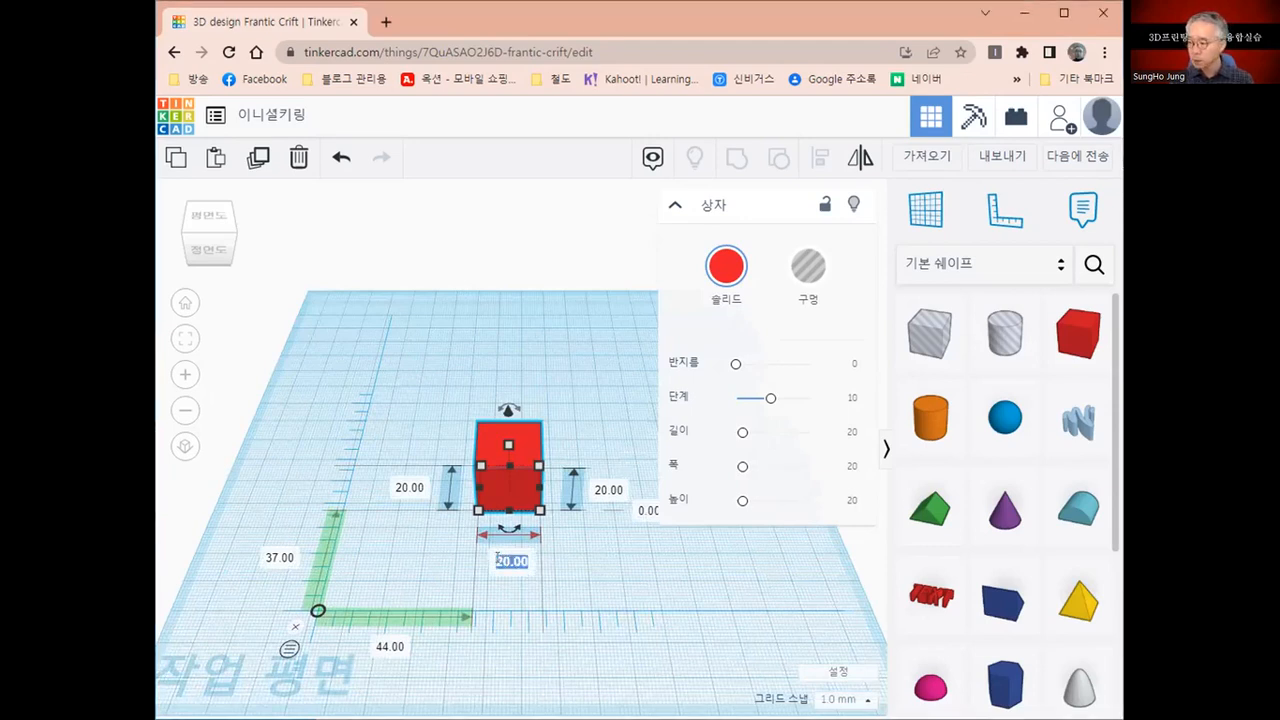
{"action": "type", "text": "100"}
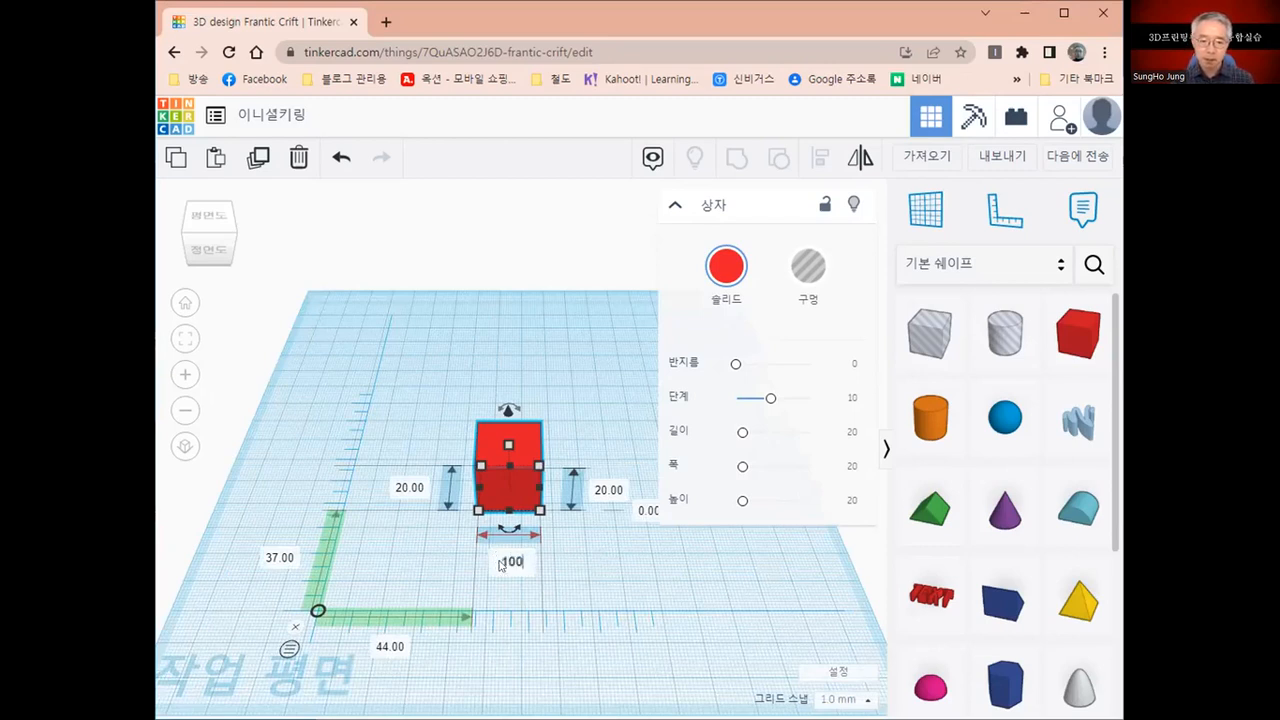
{"action": "key", "text": "Return"}
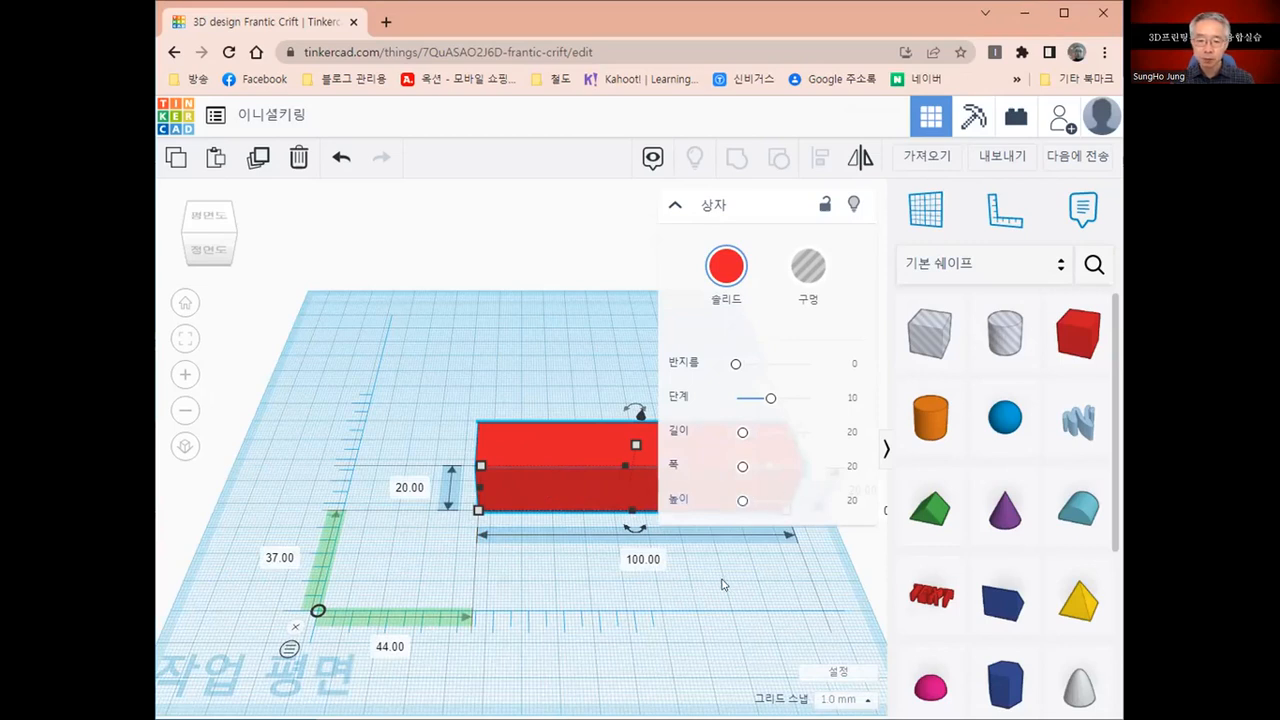
{"action": "middle_click_drag", "start_coordinate": [641, 585], "coordinate": [395, 594]}
{"action": "left_click", "coordinate": [514, 510]}
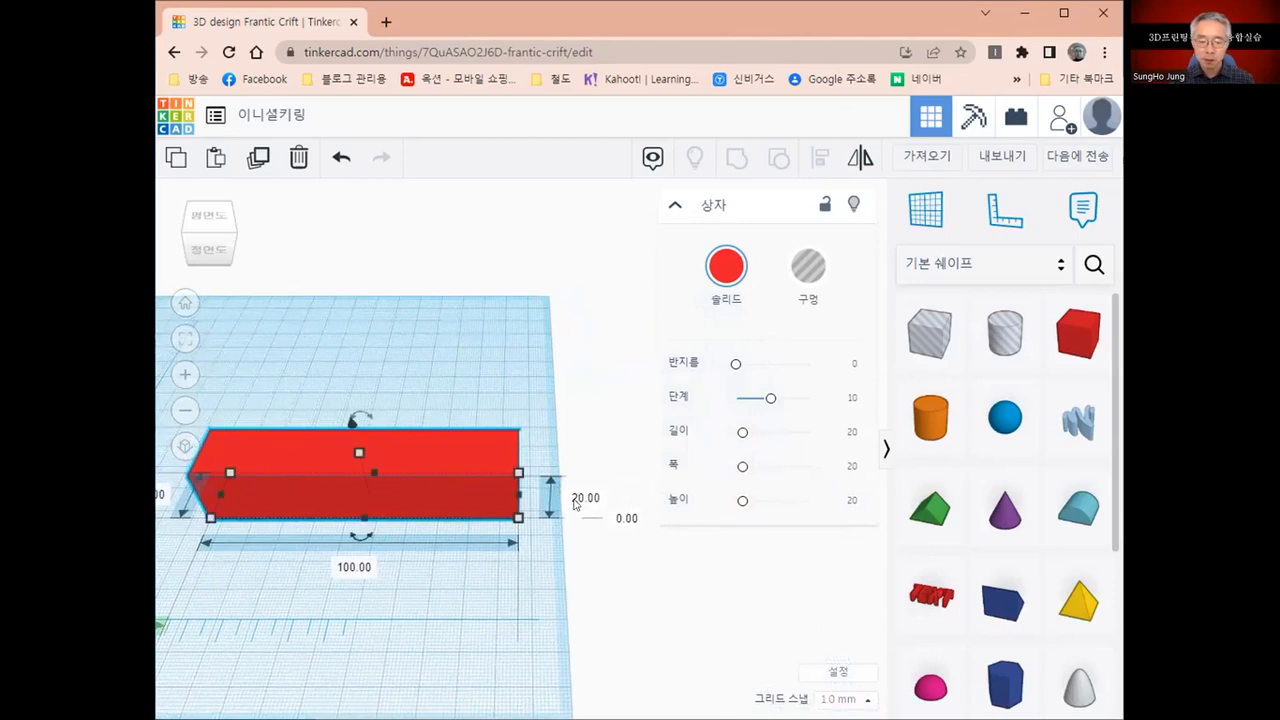
{"action": "left_click", "coordinate": [578, 499]}
{"action": "type", "text": "3"}
{"action": "key", "text": "Return"}
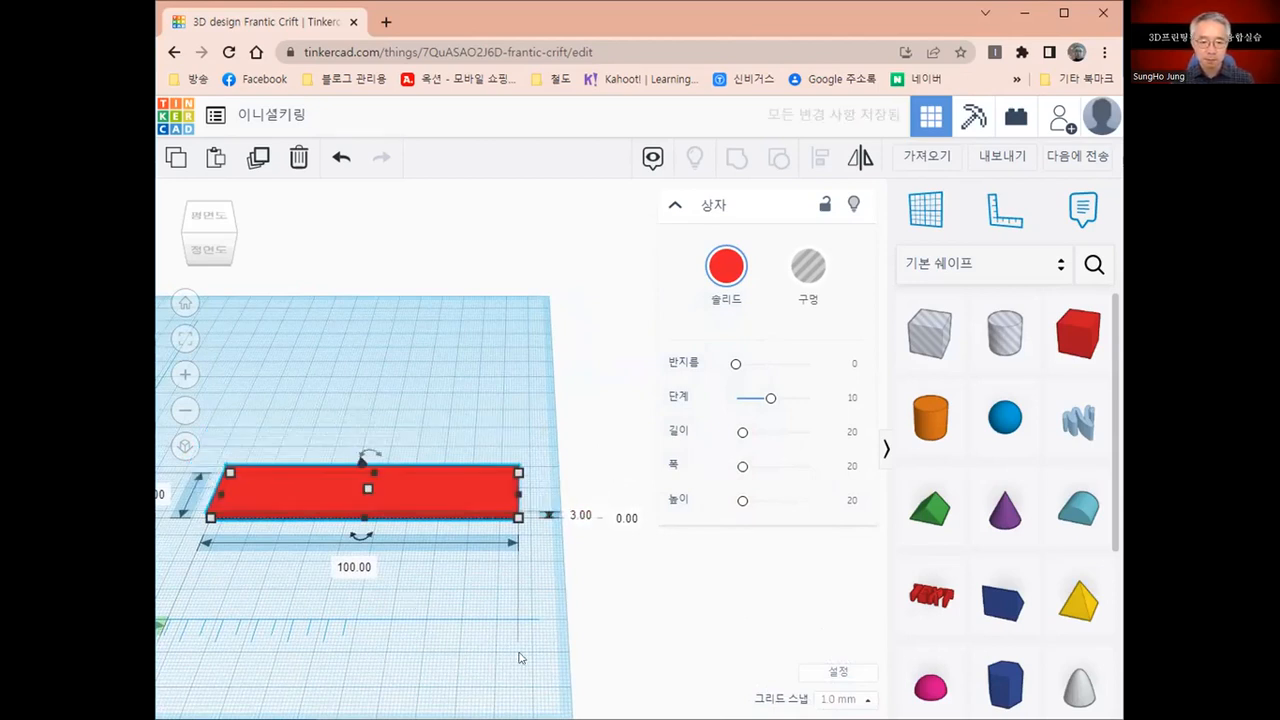
Move the red plate closer to the ruler's origin, to 5 mm sideways and 22 mm in depth.
{"action": "left_click", "coordinate": [370, 557]}
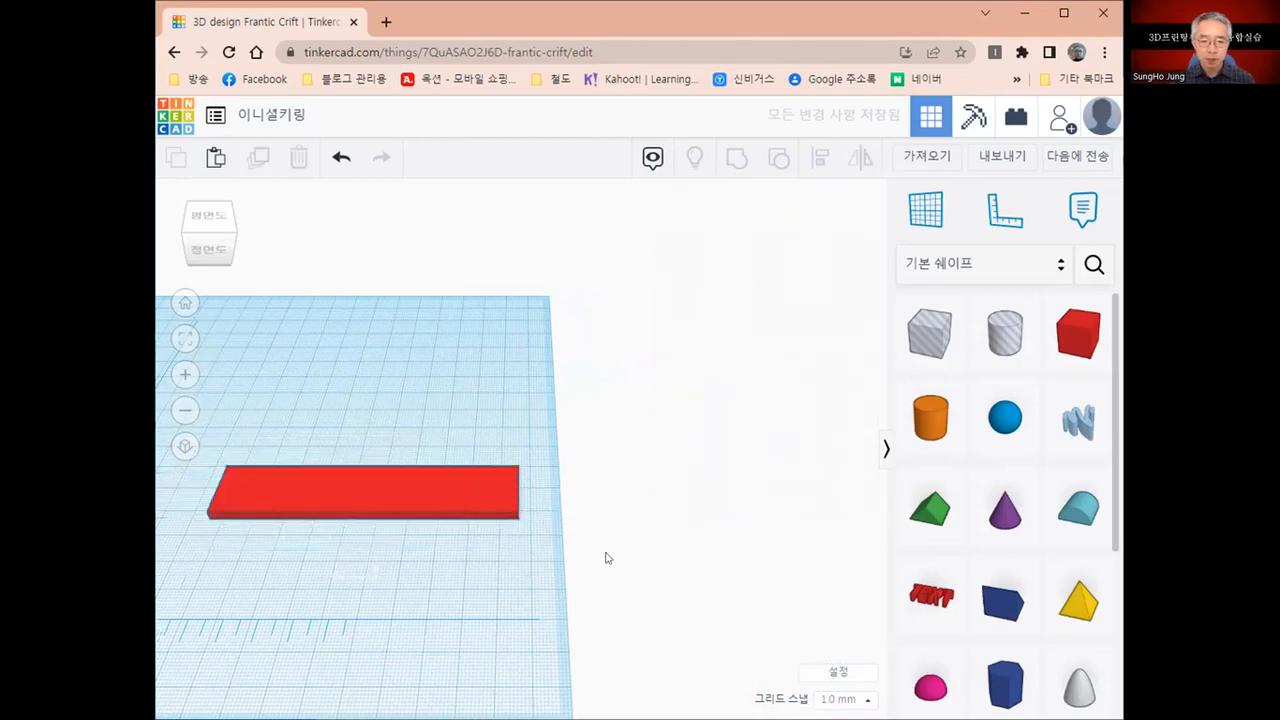
{"action": "scroll", "coordinate": [611, 466], "scroll_direction": "down", "scroll_amount": 3}
{"action": "left_click_drag", "start_coordinate": [553, 474], "coordinate": [455, 510]}
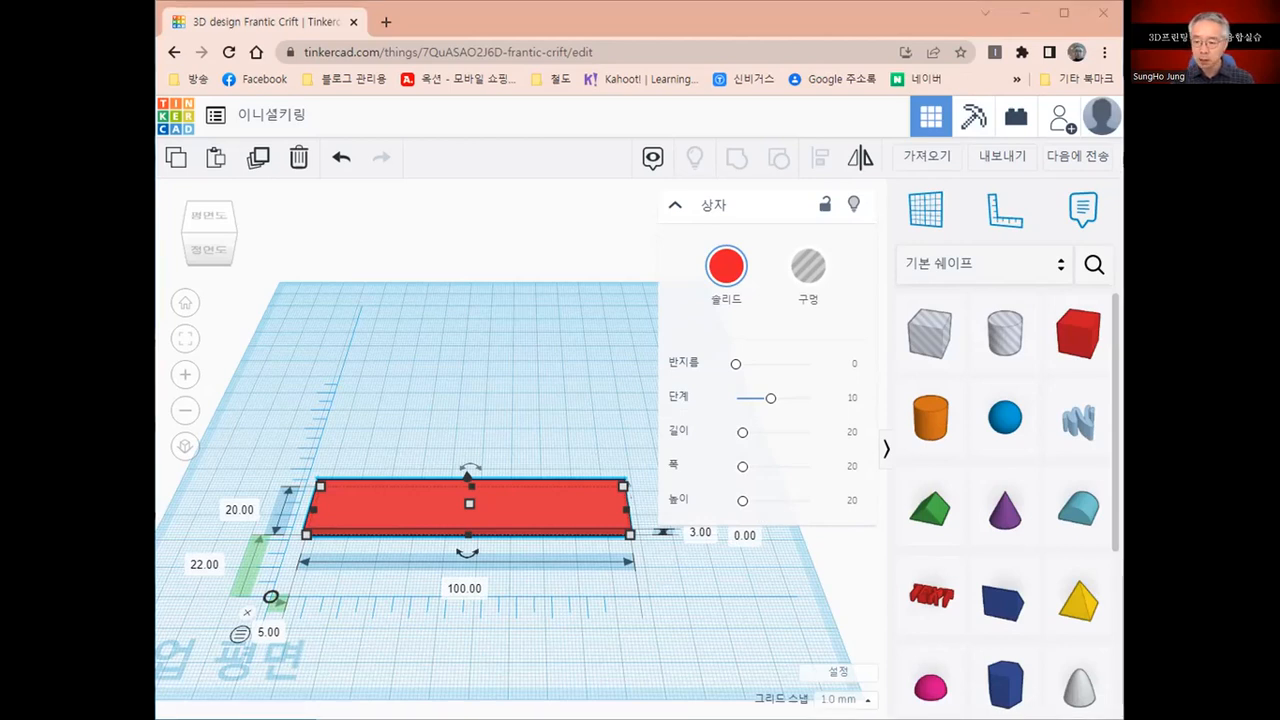
Place a text shape on the workplane behind the red plate.
{"action": "left_click", "coordinate": [933, 598]}
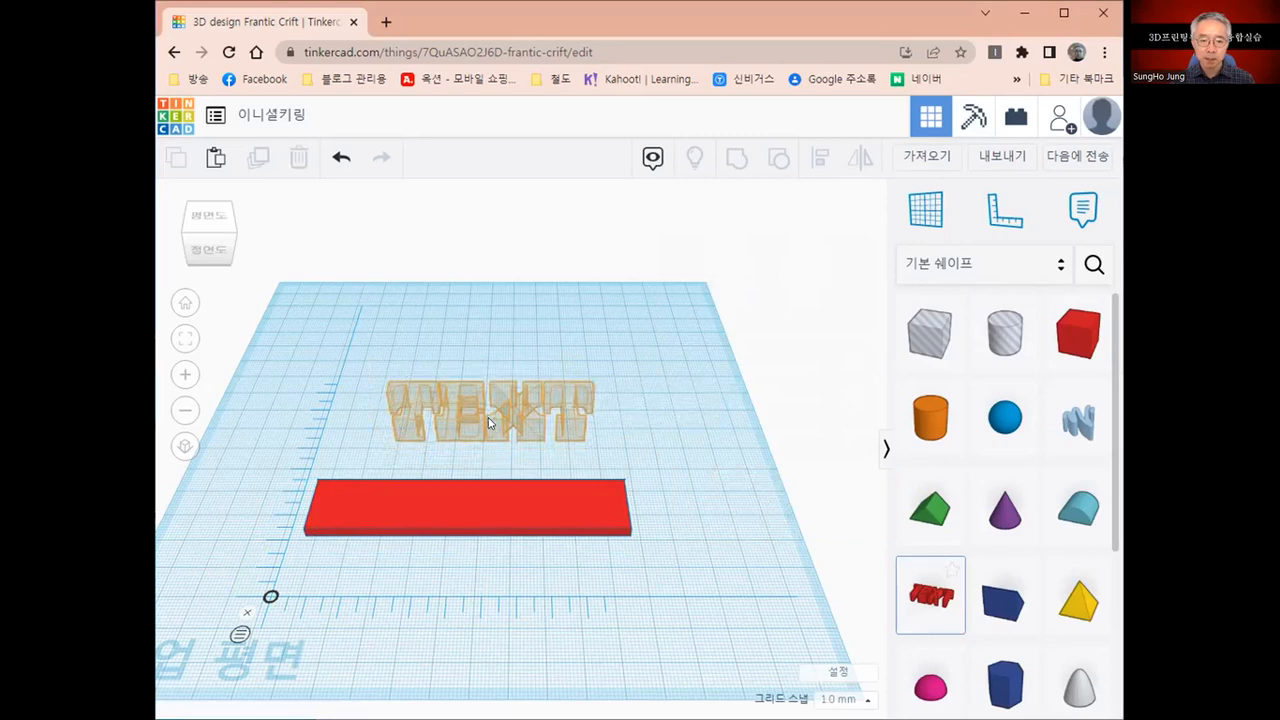
{"action": "left_click", "coordinate": [489, 423]}
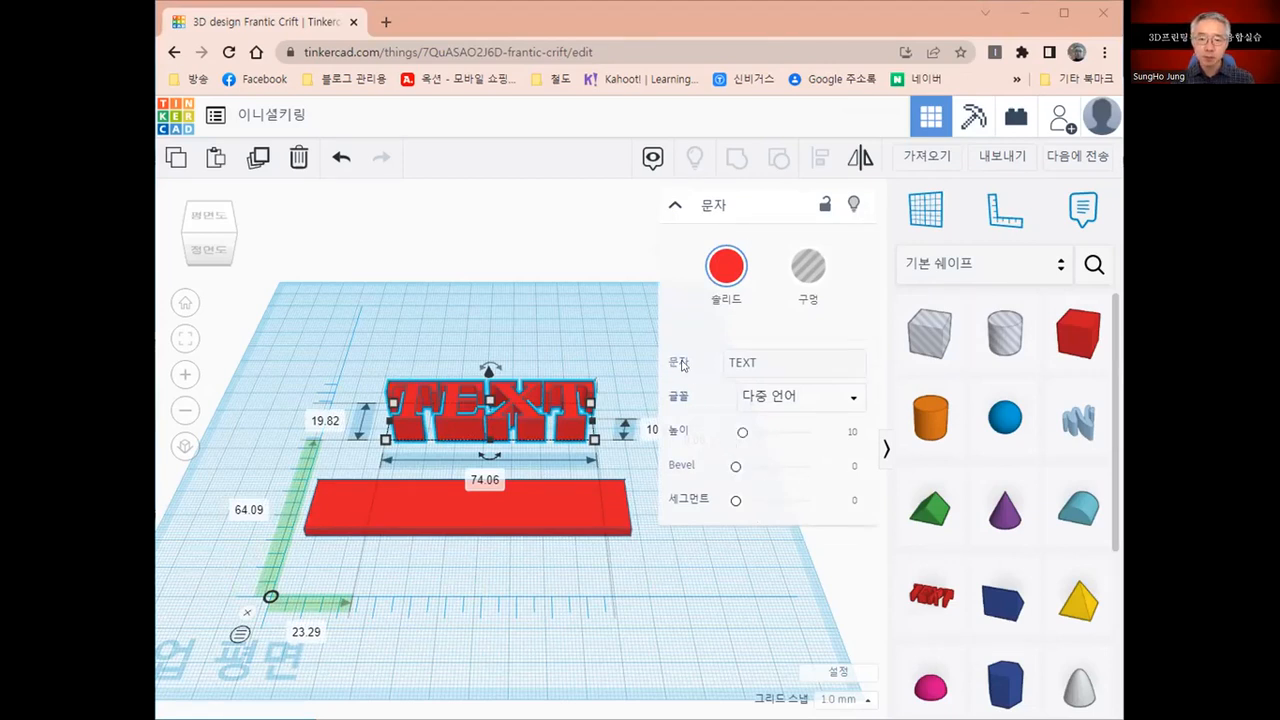
Replace the text shape's wording with "포항대학교".
{"action": "left_click", "coordinate": [769, 358]}
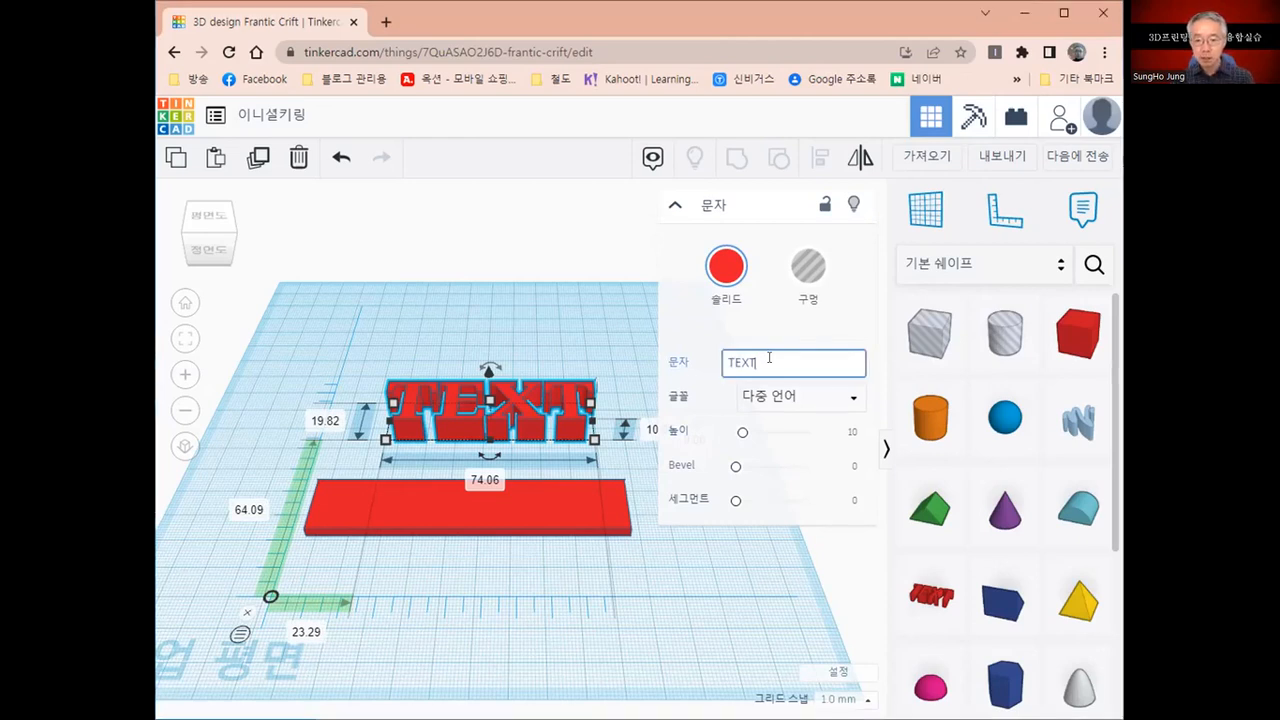
{"action": "key", "text": "BackSpace"}
{"action": "key", "text": "BackSpace"}
{"action": "key", "text": "BackSpace"}
{"action": "key", "text": "BackSpace"}
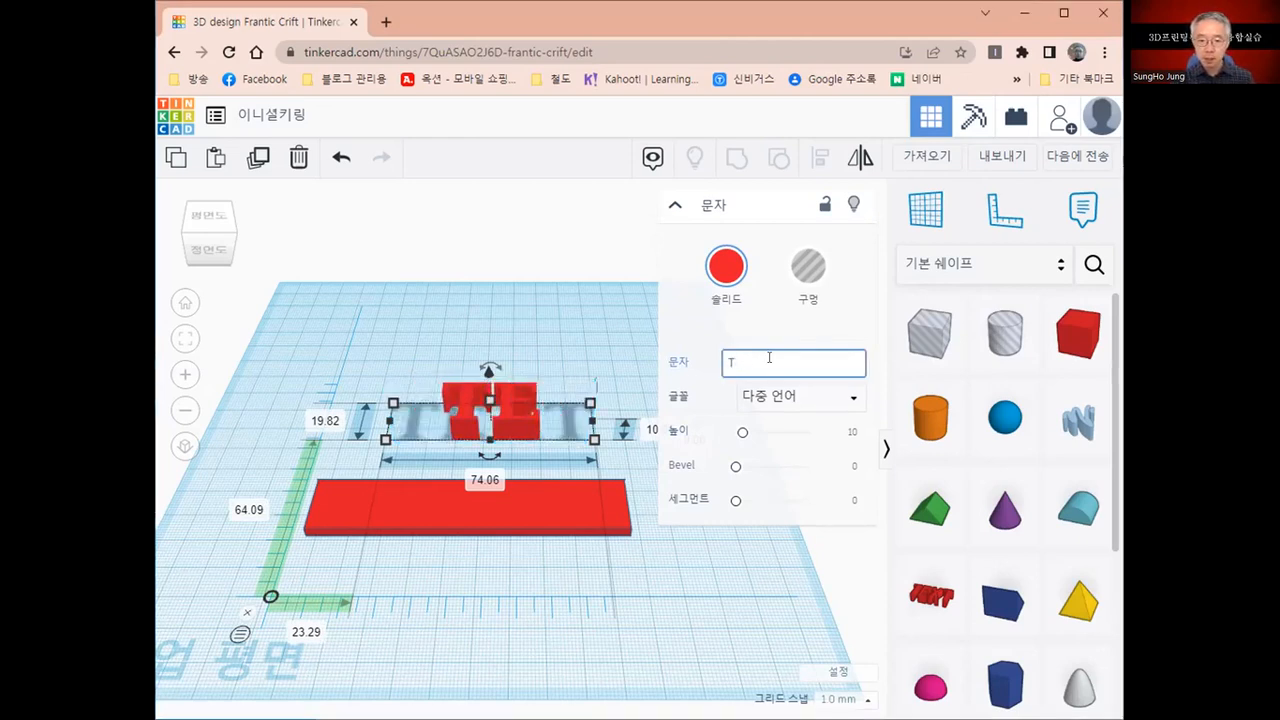
{"action": "type", "text": "포항대학ㄱ"}
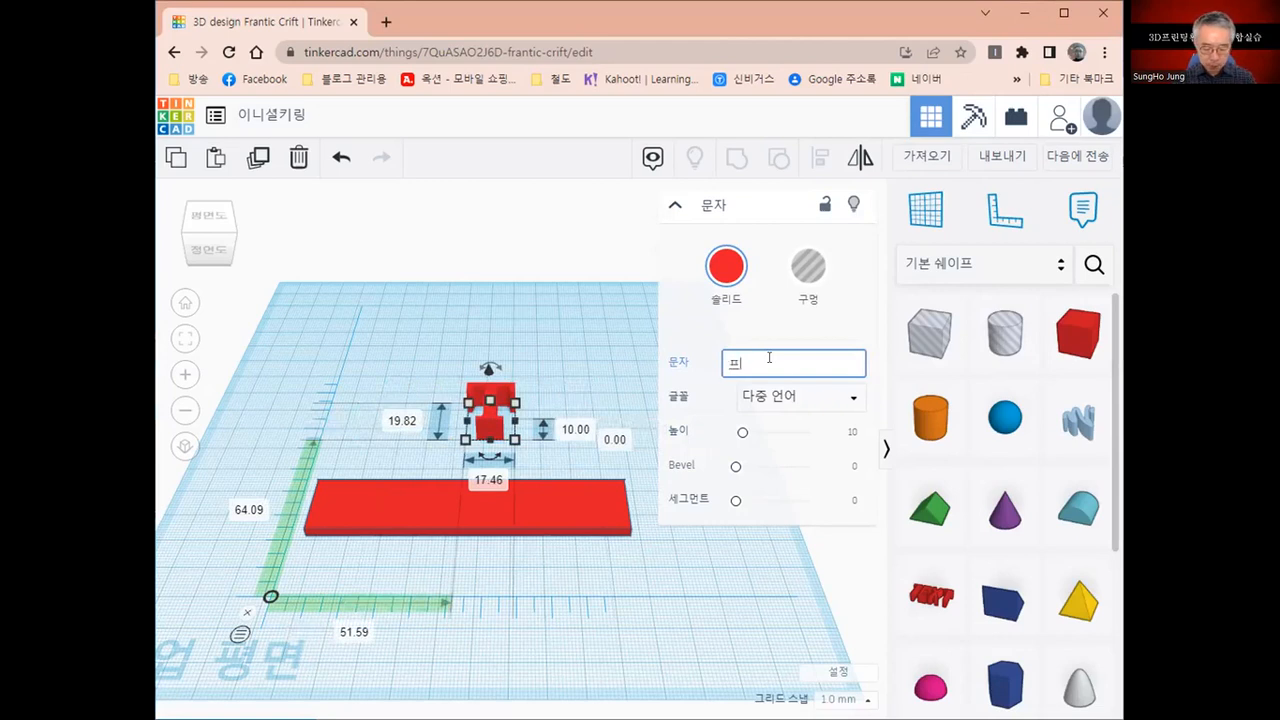
{"action": "type", "text": "ㅛ"}
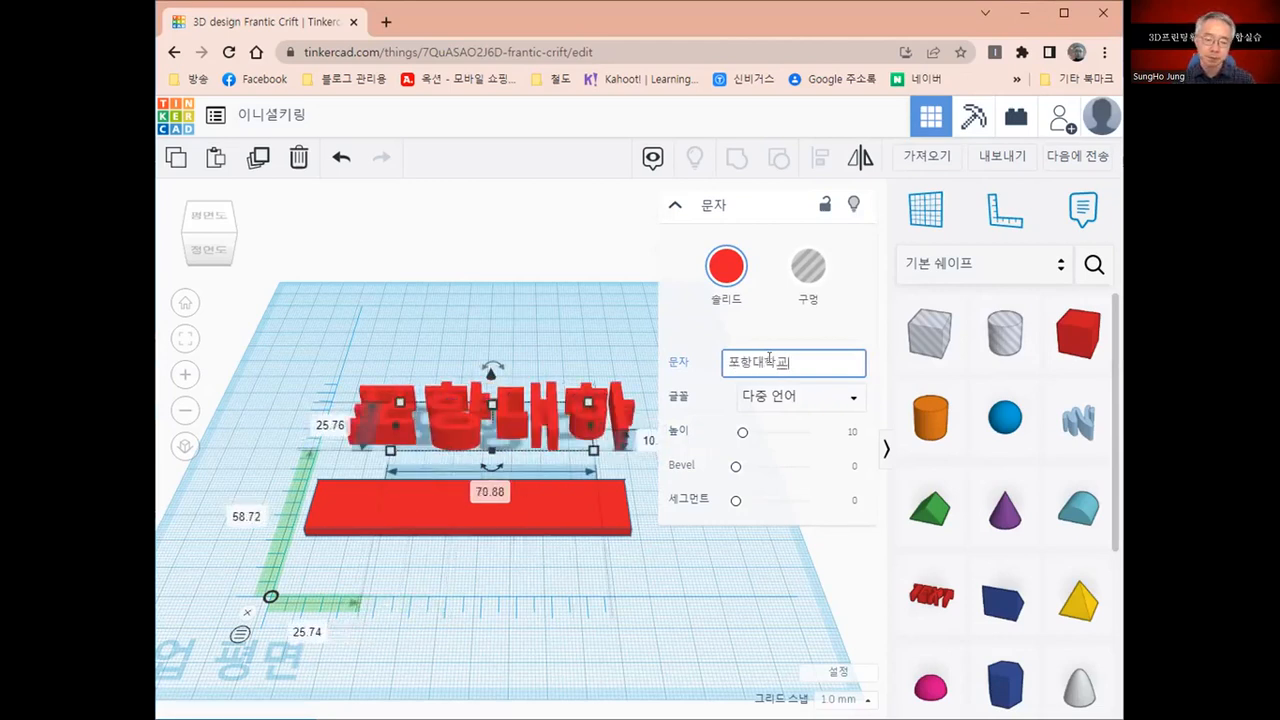
{"action": "left_click", "coordinate": [570, 351]}
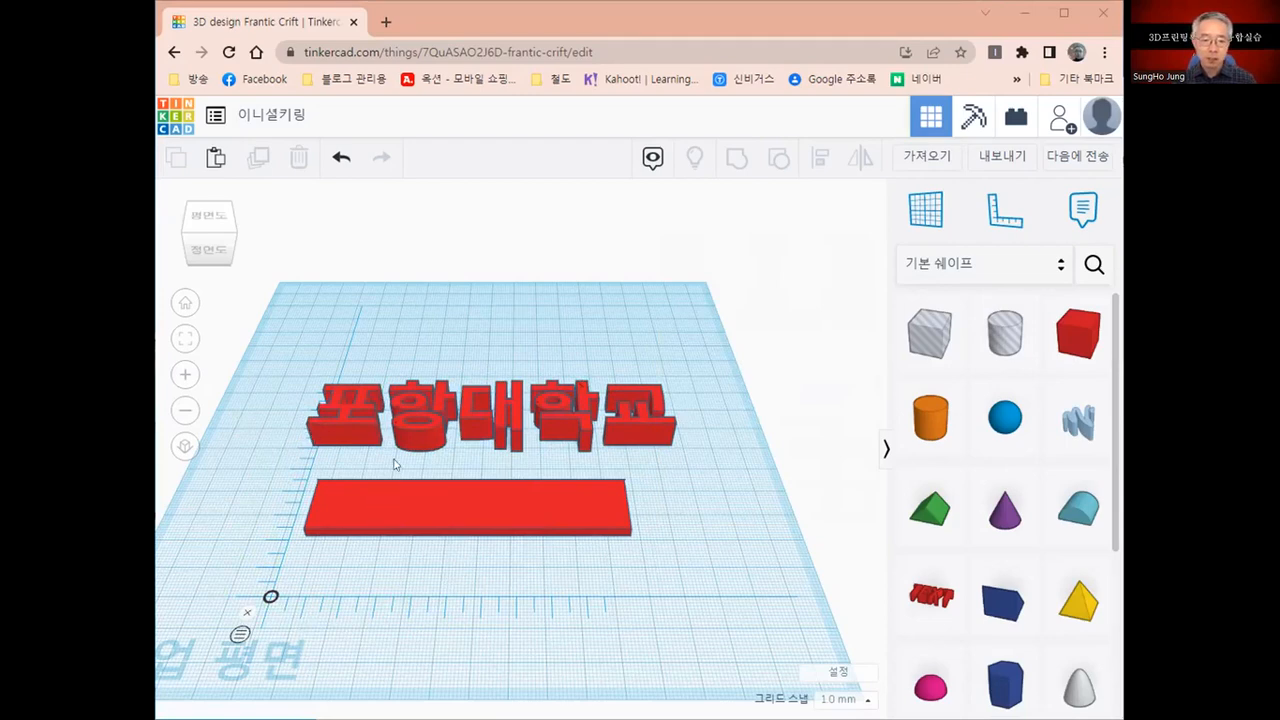
Move the text onto the red plate and shrink it to 93 mm by 17 mm so it fits within the plate's outline.
{"action": "left_click_drag", "start_coordinate": [417, 398], "coordinate": [432, 505]}
{"action": "mouse_move", "coordinate": [413, 515]}
{"action": "right_mouse_down"}
{"action": "mouse_move", "coordinate": [410, 505]}
{"action": "mouse_move", "coordinate": [430, 512]}
{"action": "right_mouse_up"}
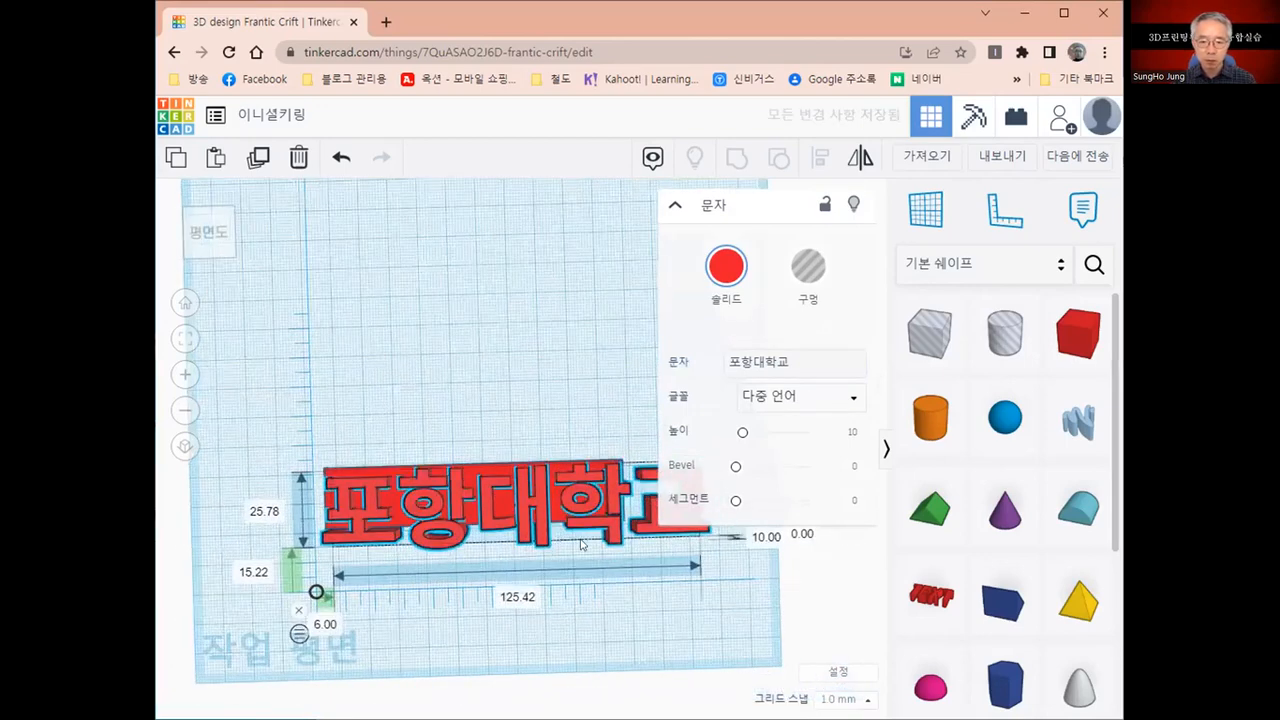
{"action": "right_click_drag", "start_coordinate": [640, 540], "coordinate": [668, 540]}
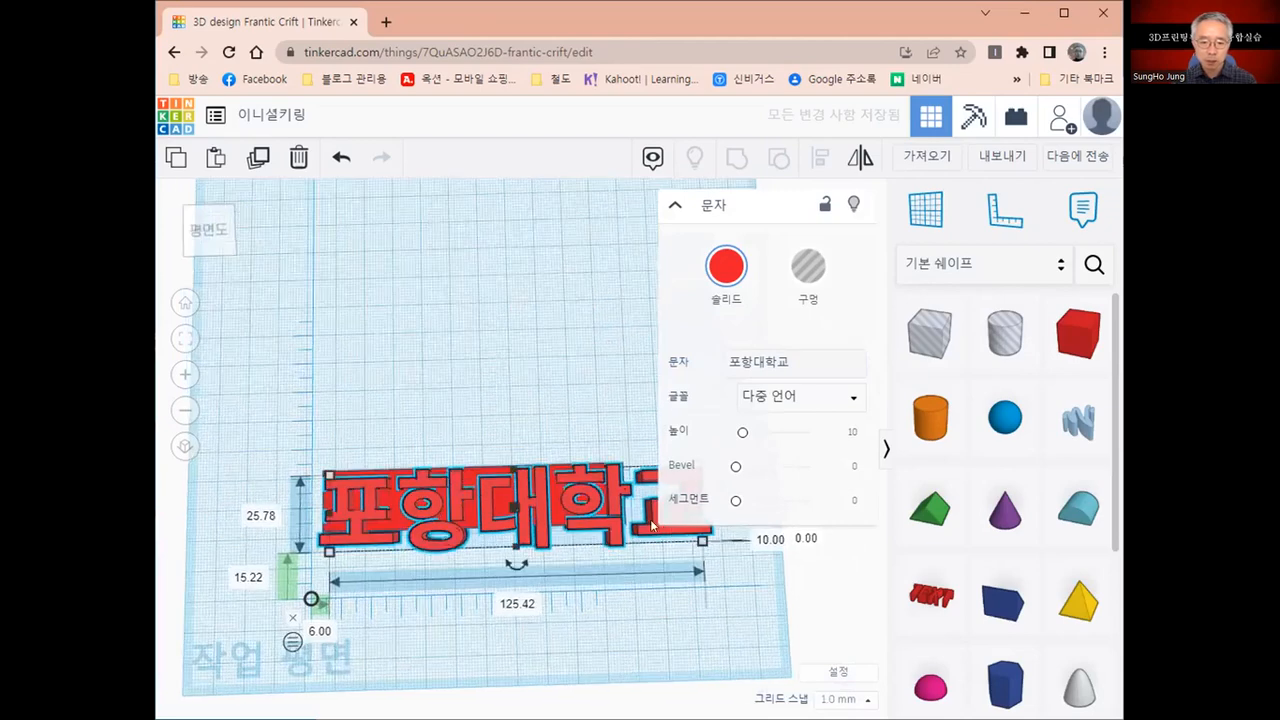
{"action": "left_click_drag", "start_coordinate": [610, 515], "coordinate": [608, 518]}
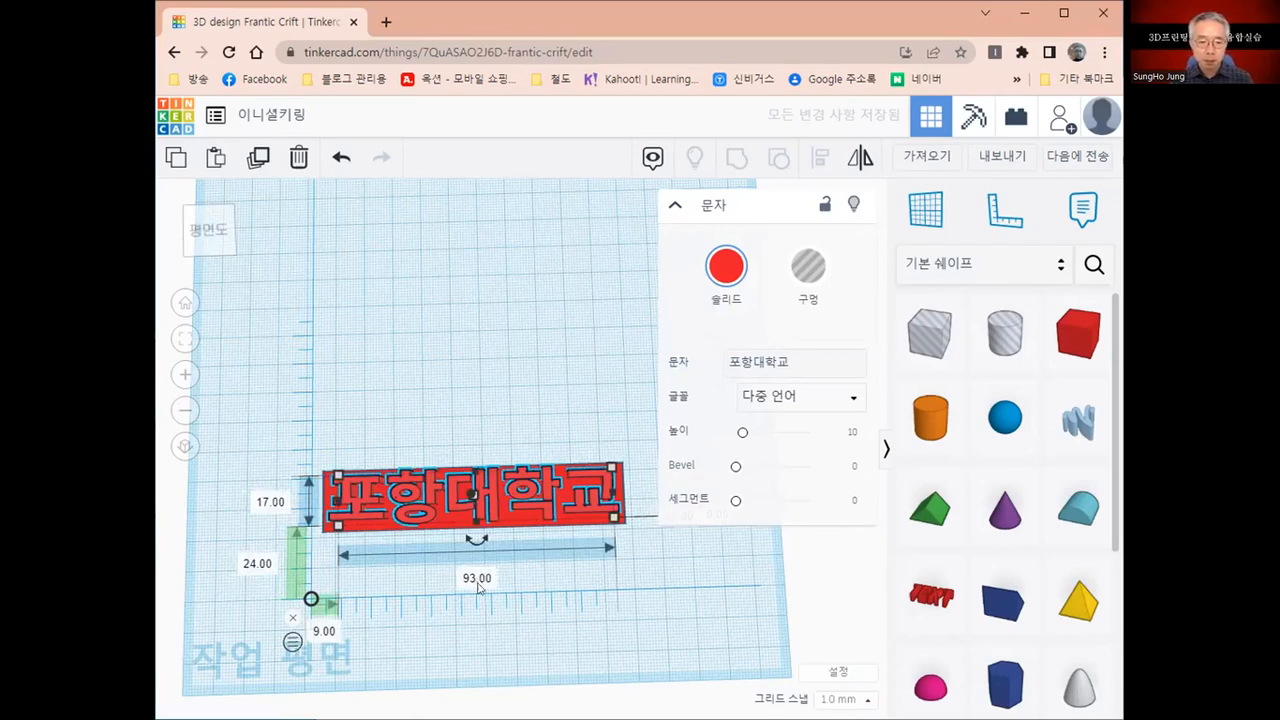
Change the text's solid colour from the preset colours to dark blue.
{"action": "scroll", "coordinate": [469, 567], "scroll_direction": "up", "scroll_amount": 1}
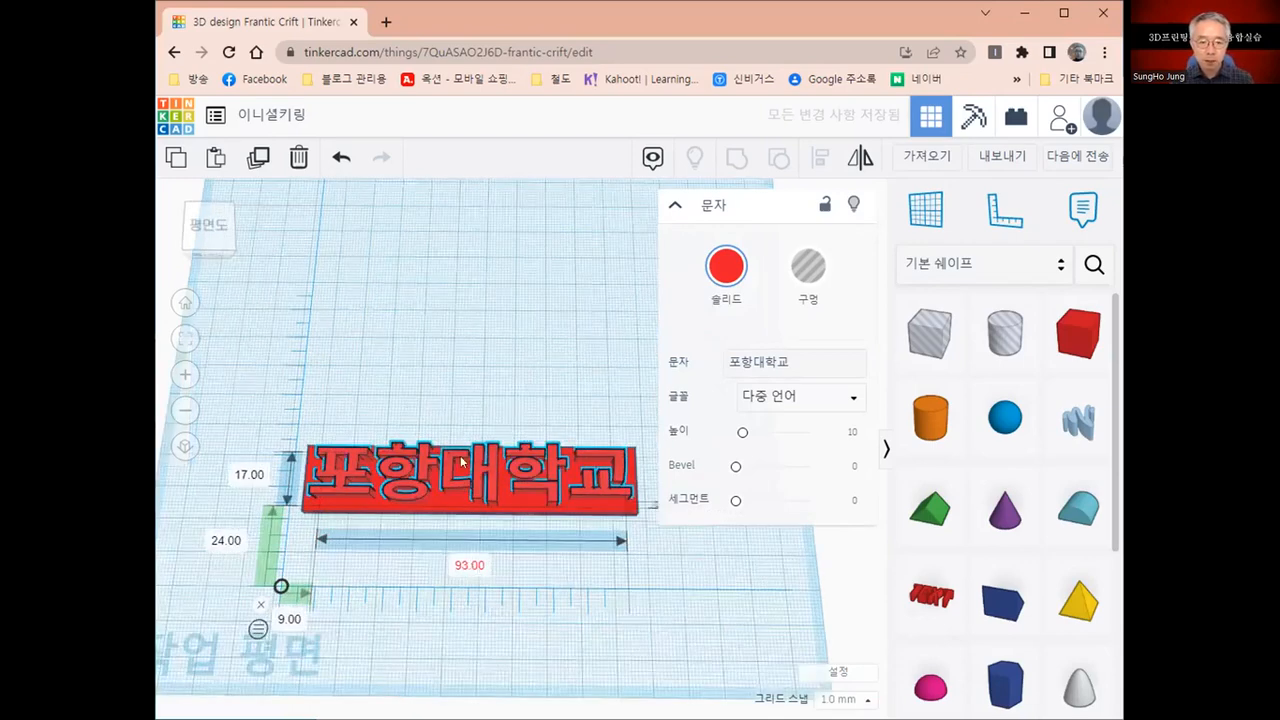
{"action": "right_click_drag", "start_coordinate": [449, 465], "coordinate": [446, 474]}
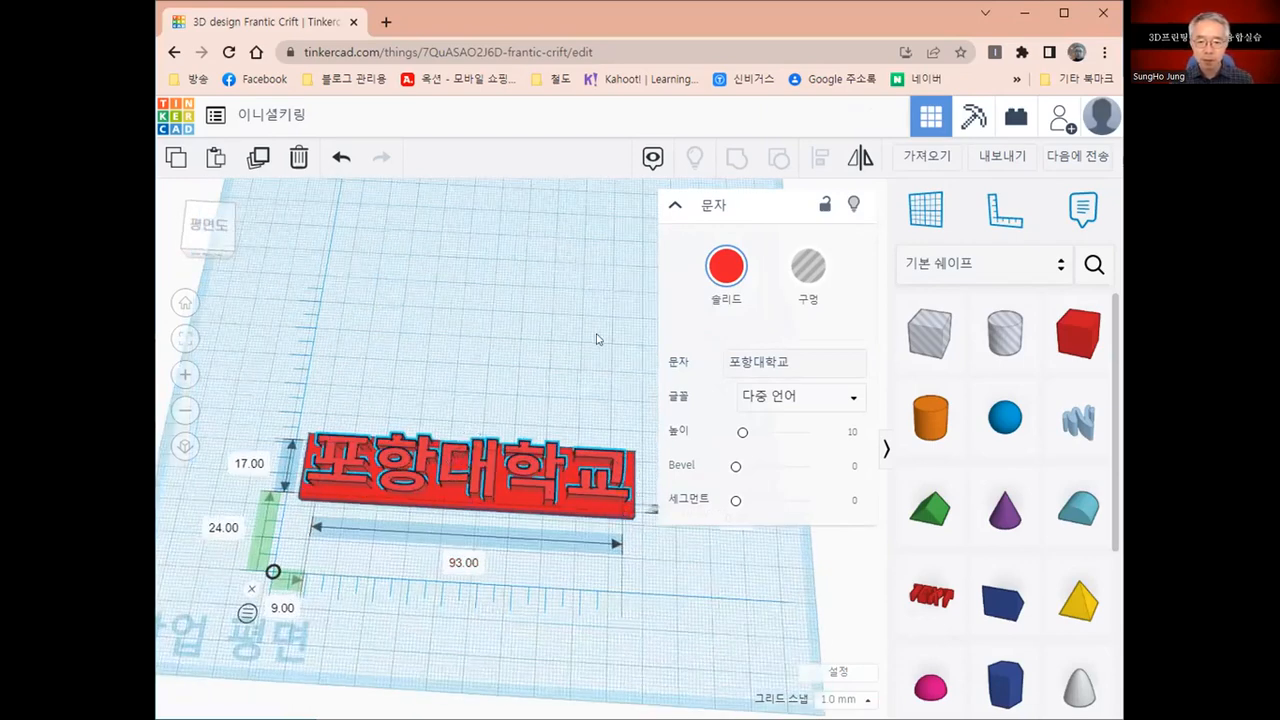
{"action": "left_click", "coordinate": [726, 266]}
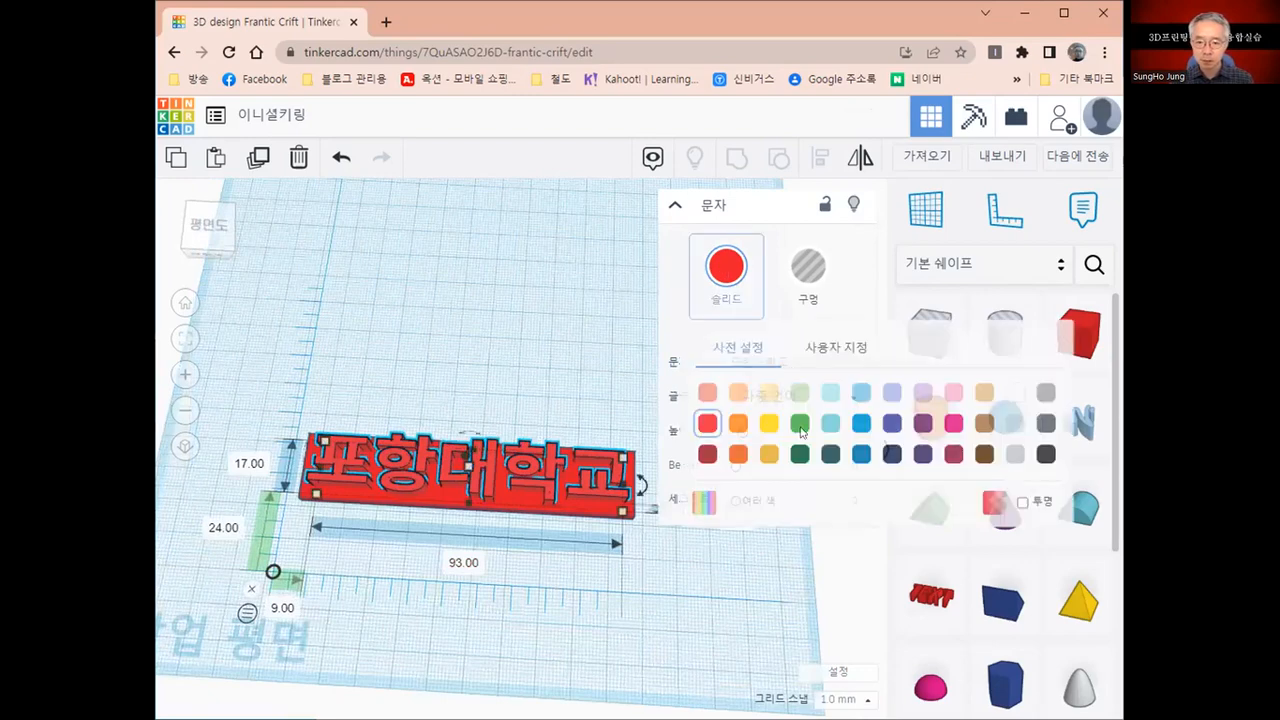
{"action": "left_click", "coordinate": [893, 424]}
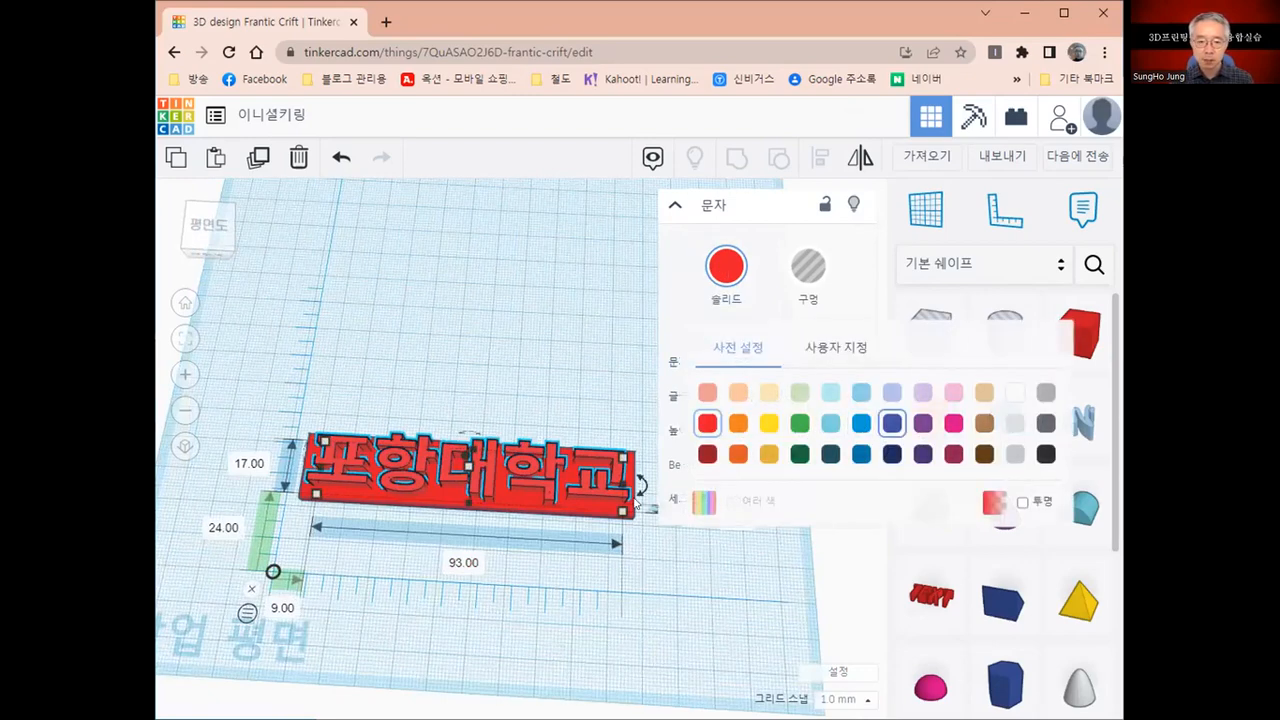
{"action": "left_click", "coordinate": [538, 571]}
Set the blue text's height to 5 mm using its ruler dimension.
{"action": "right_click_drag", "start_coordinate": [519, 477], "coordinate": [420, 577]}
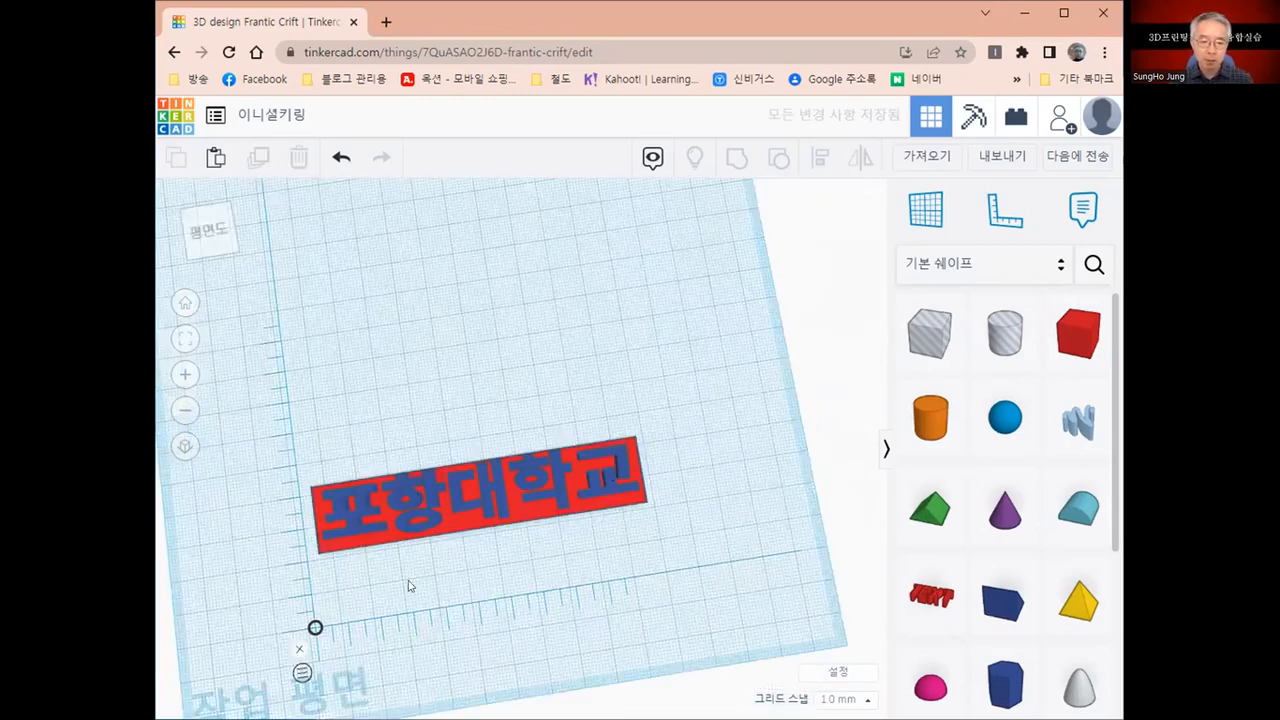
{"action": "right_click_drag", "start_coordinate": [396, 457], "coordinate": [368, 520]}
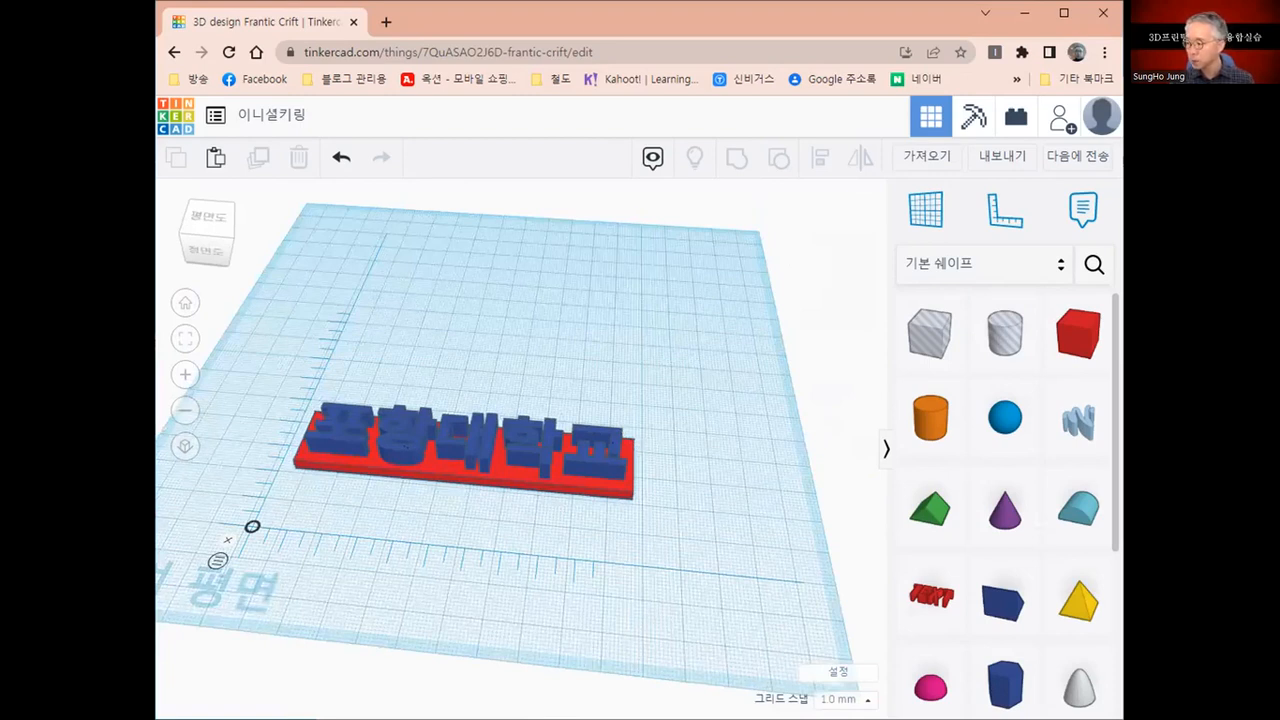
{"action": "left_click", "coordinate": [469, 442]}
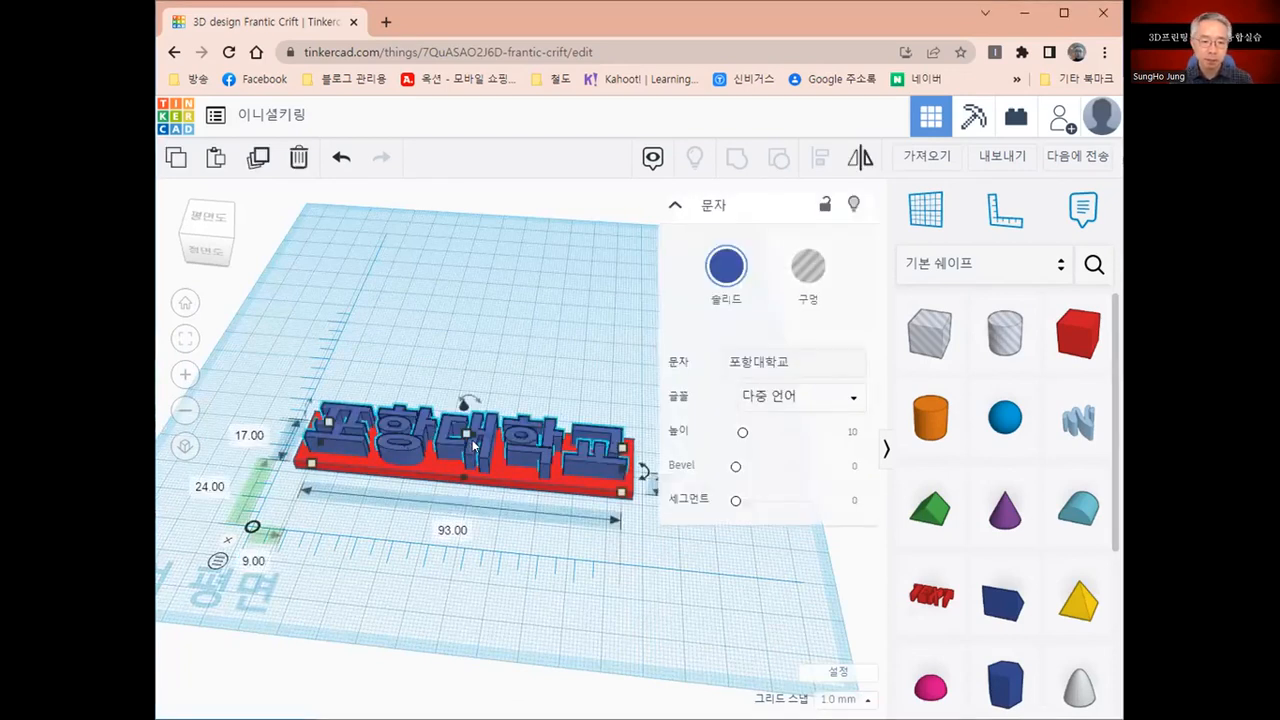
{"action": "middle_click_drag", "start_coordinate": [581, 500], "coordinate": [486, 490]}
{"action": "left_click", "coordinate": [598, 480]}
{"action": "type", "text": "5"}
{"action": "key", "text": "Return"}
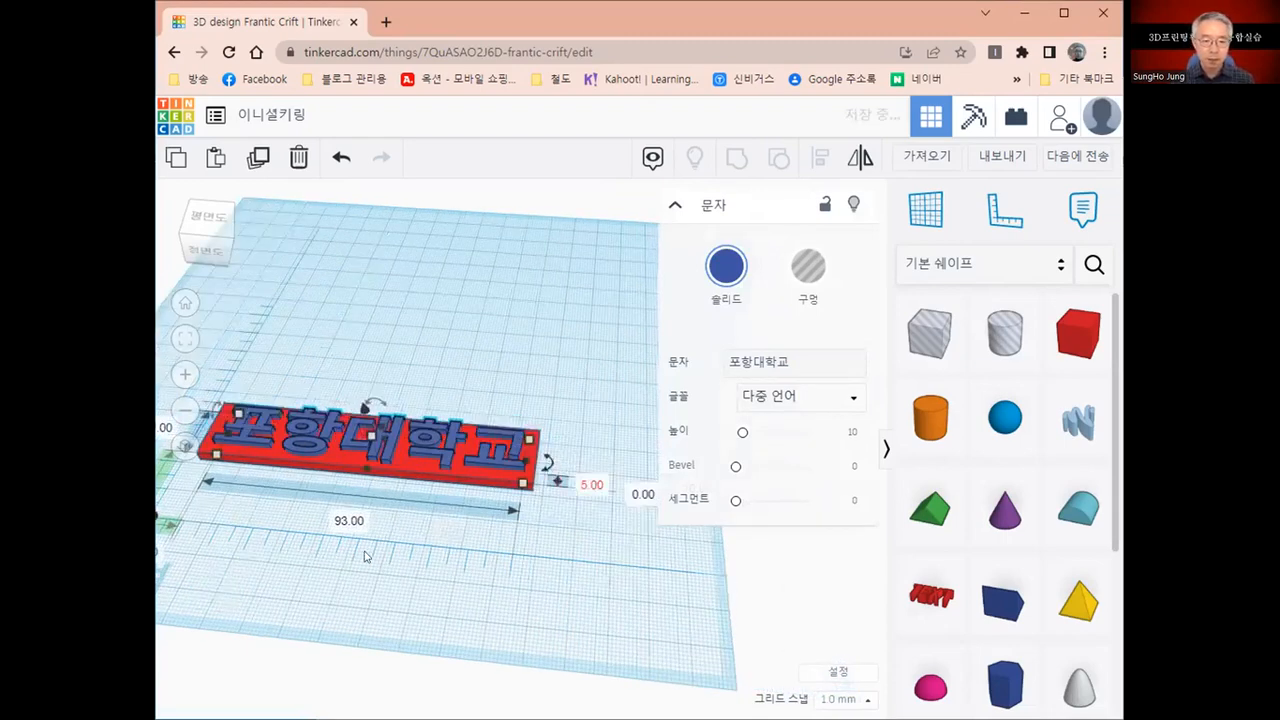
Place a tube shape on the workplane beside the plate's left end, next to the first letter.
{"action": "middle_click_drag", "start_coordinate": [389, 489], "coordinate": [473, 474]}
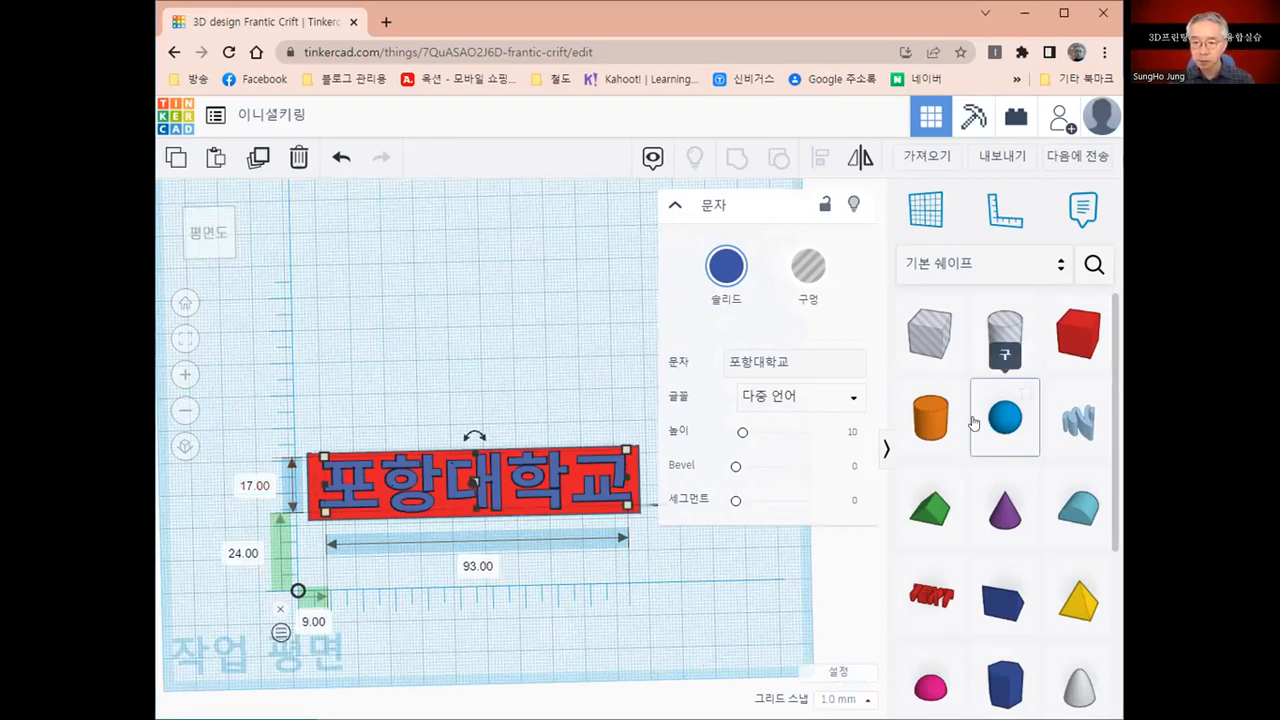
{"action": "scroll", "coordinate": [974, 423], "scroll_direction": "down", "scroll_amount": 3}
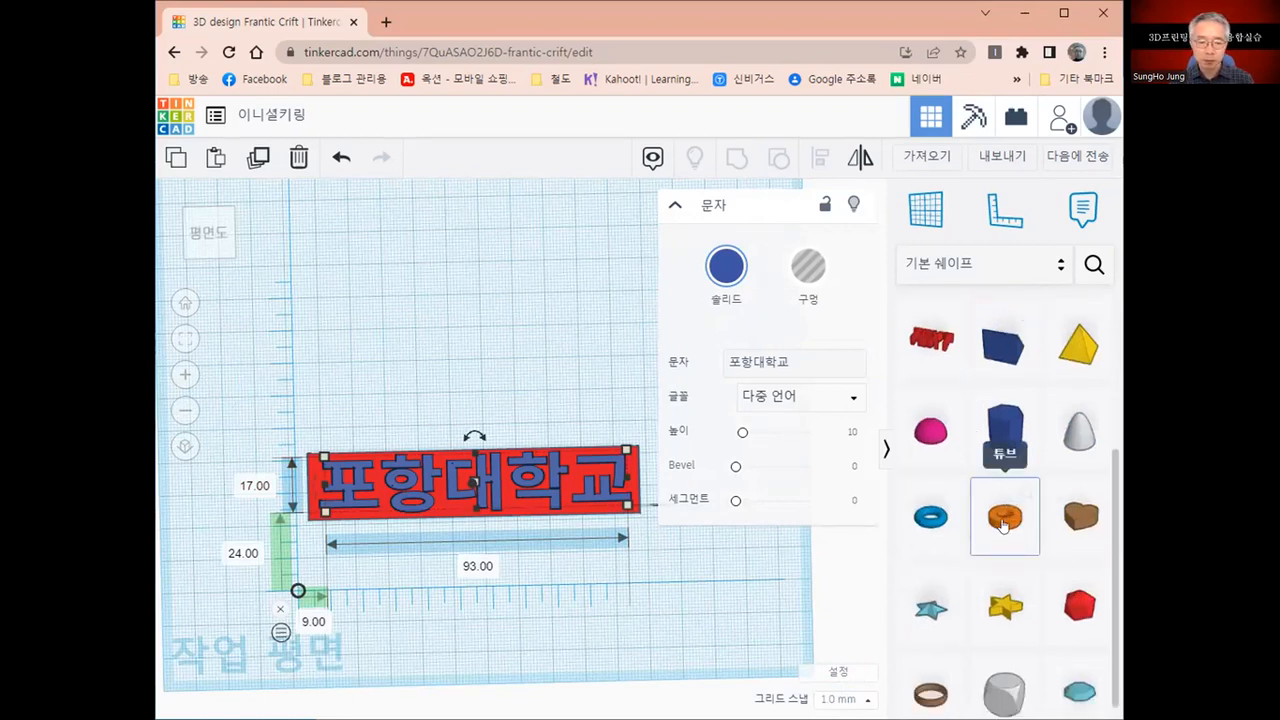
{"action": "left_click", "coordinate": [1003, 526]}
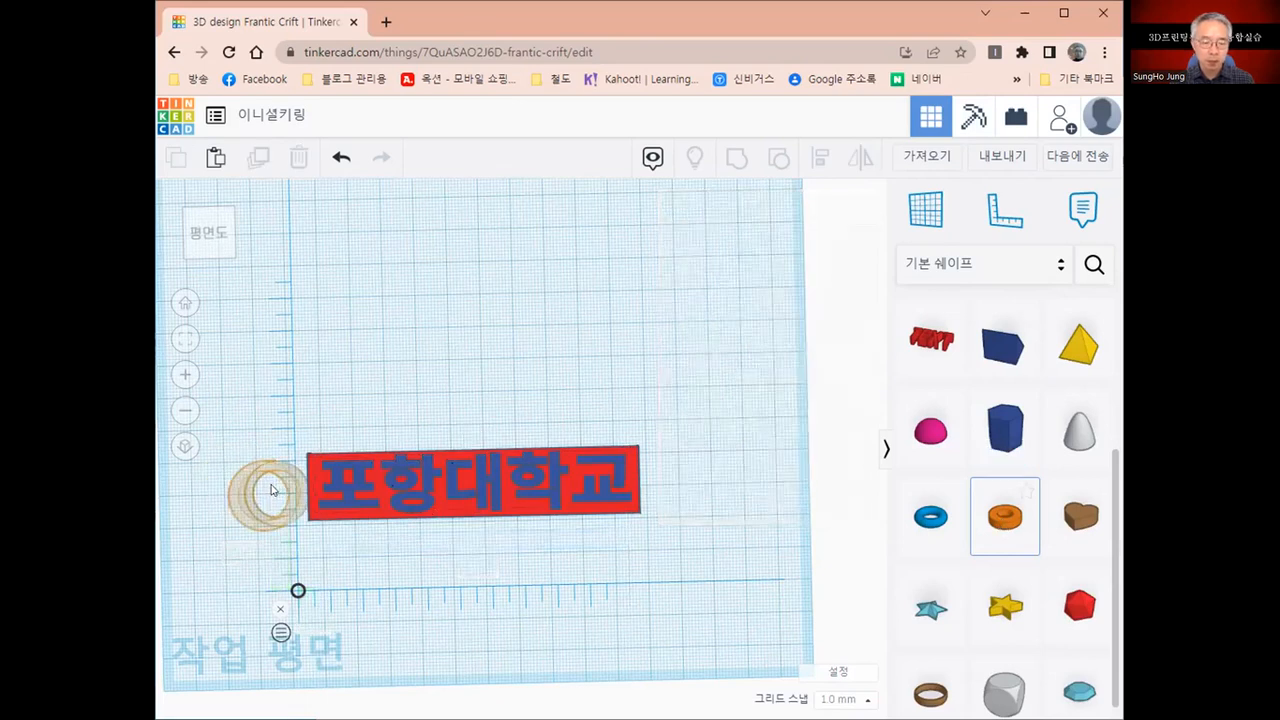
{"action": "left_click", "coordinate": [271, 489]}
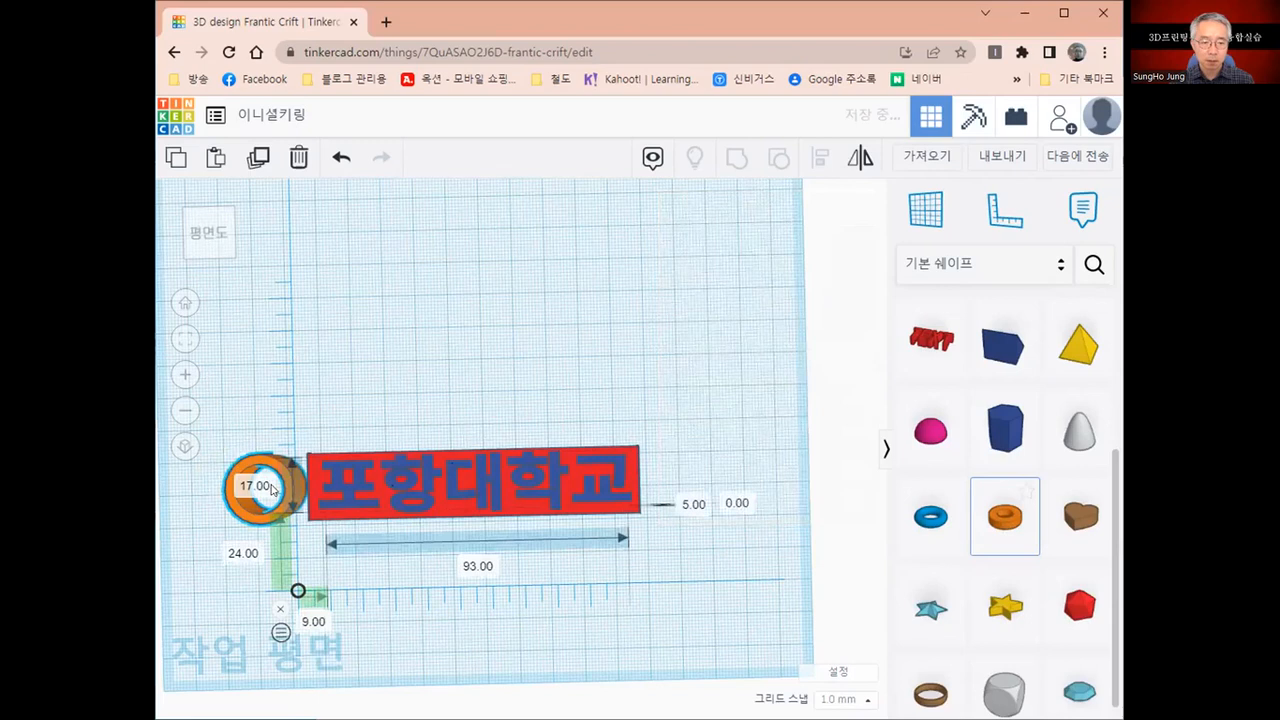
Set the orange tube's height to 3 mm to match the plate's thickness.
{"action": "middle_click_drag", "start_coordinate": [398, 539], "coordinate": [369, 558]}
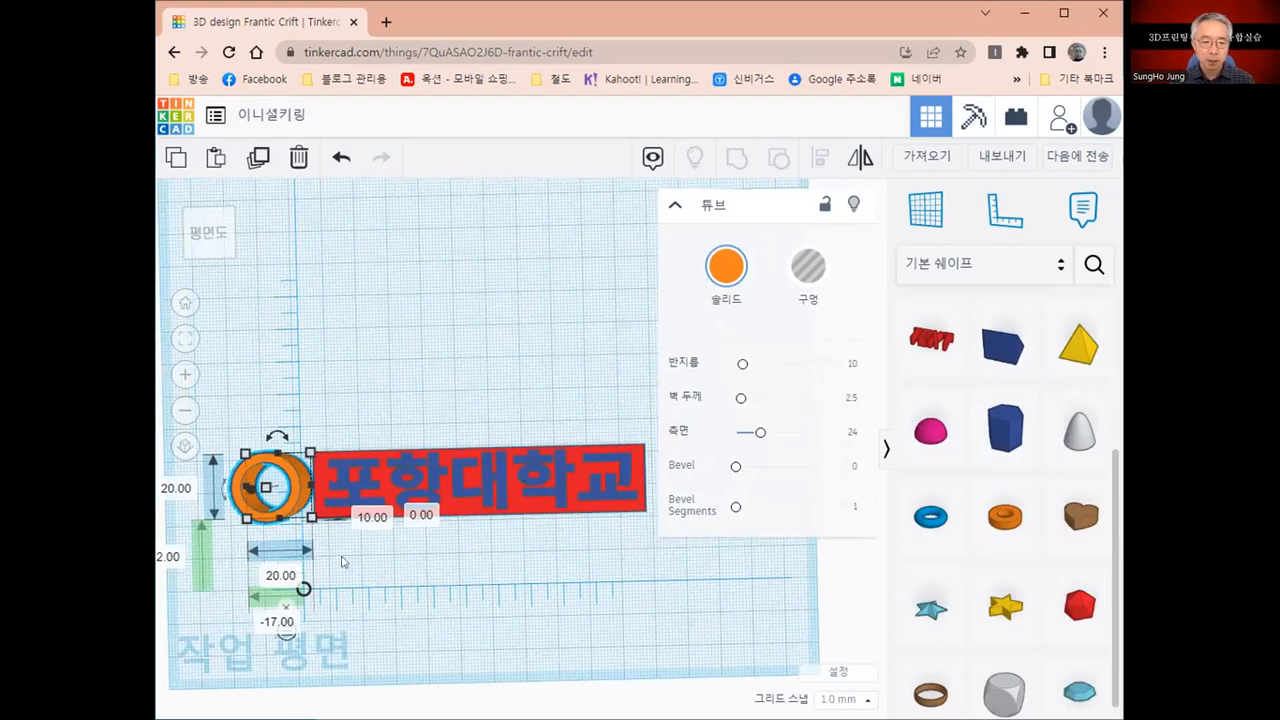
{"action": "right_click_drag", "start_coordinate": [405, 506], "coordinate": [366, 474]}
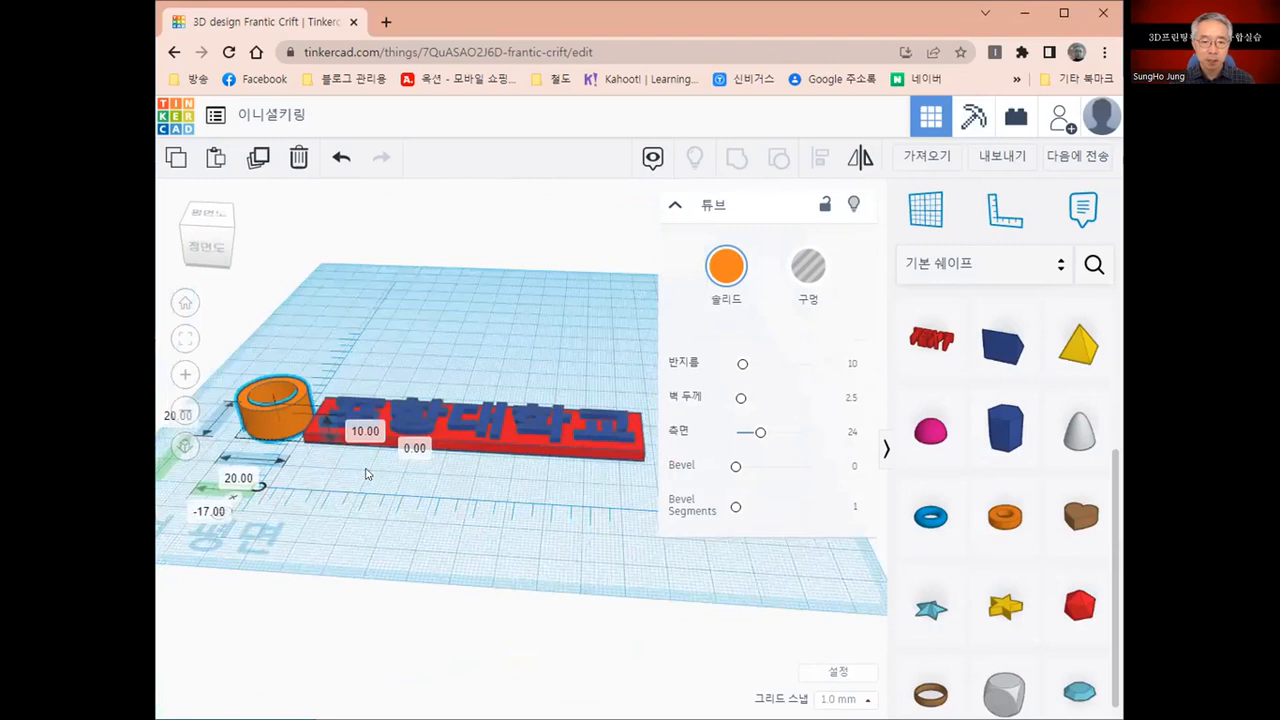
{"action": "left_click", "coordinate": [265, 422]}
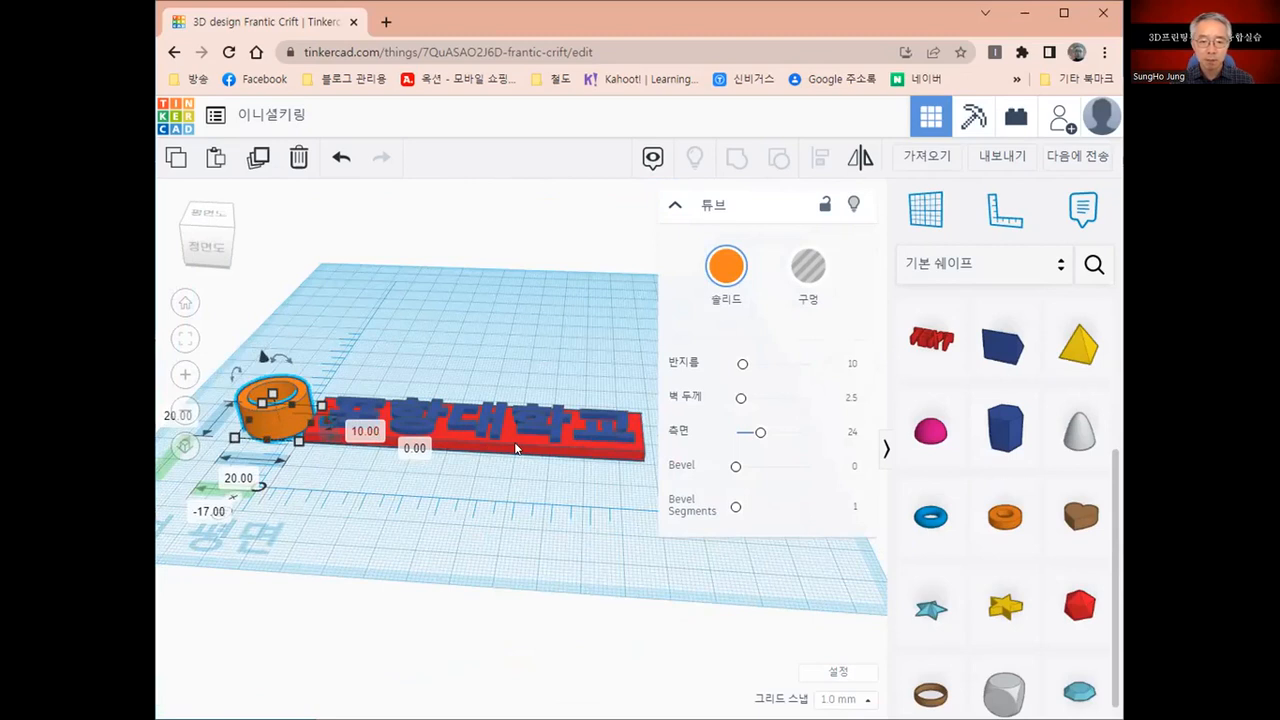
{"action": "left_click", "coordinate": [516, 448]}
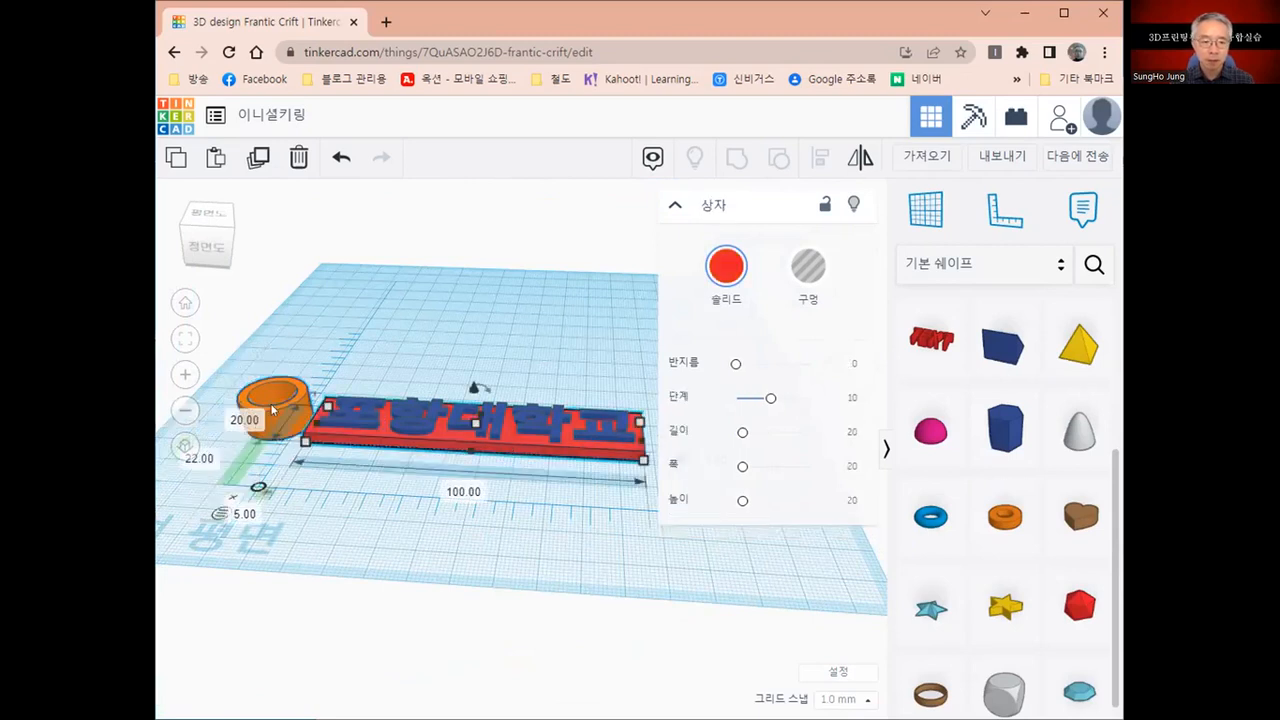
{"action": "left_click", "coordinate": [272, 408]}
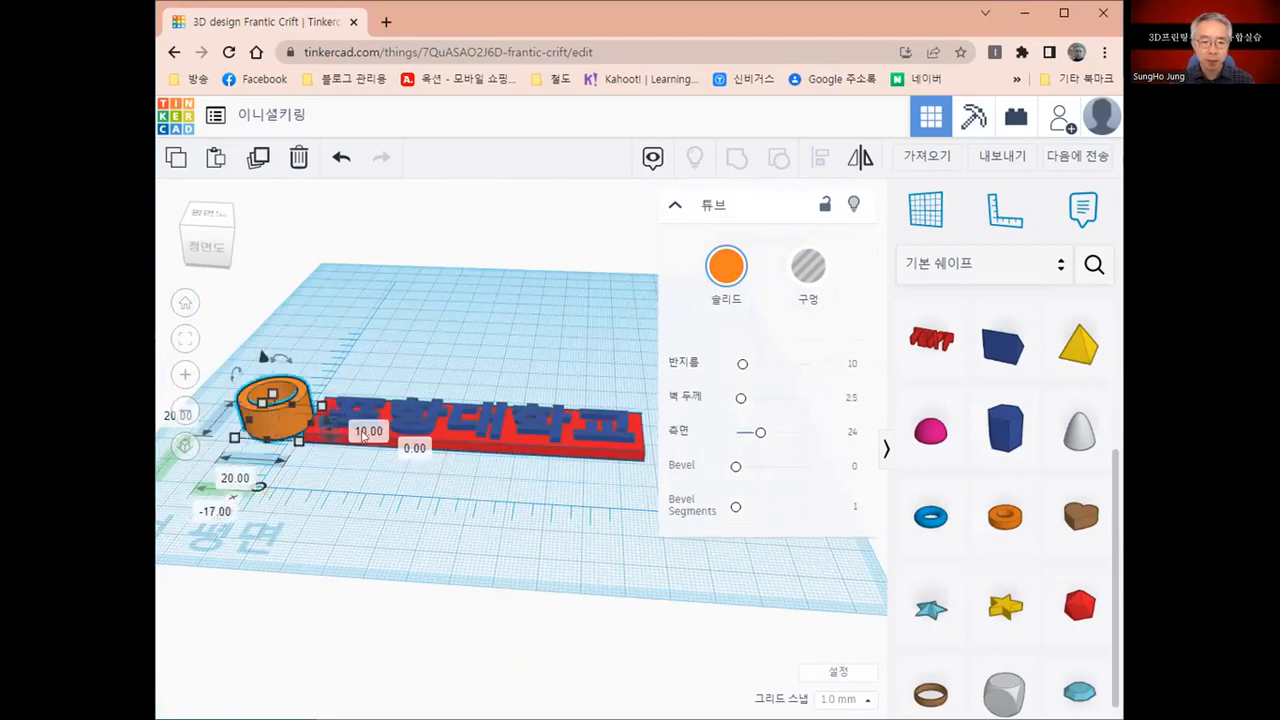
{"action": "left_click", "coordinate": [366, 432]}
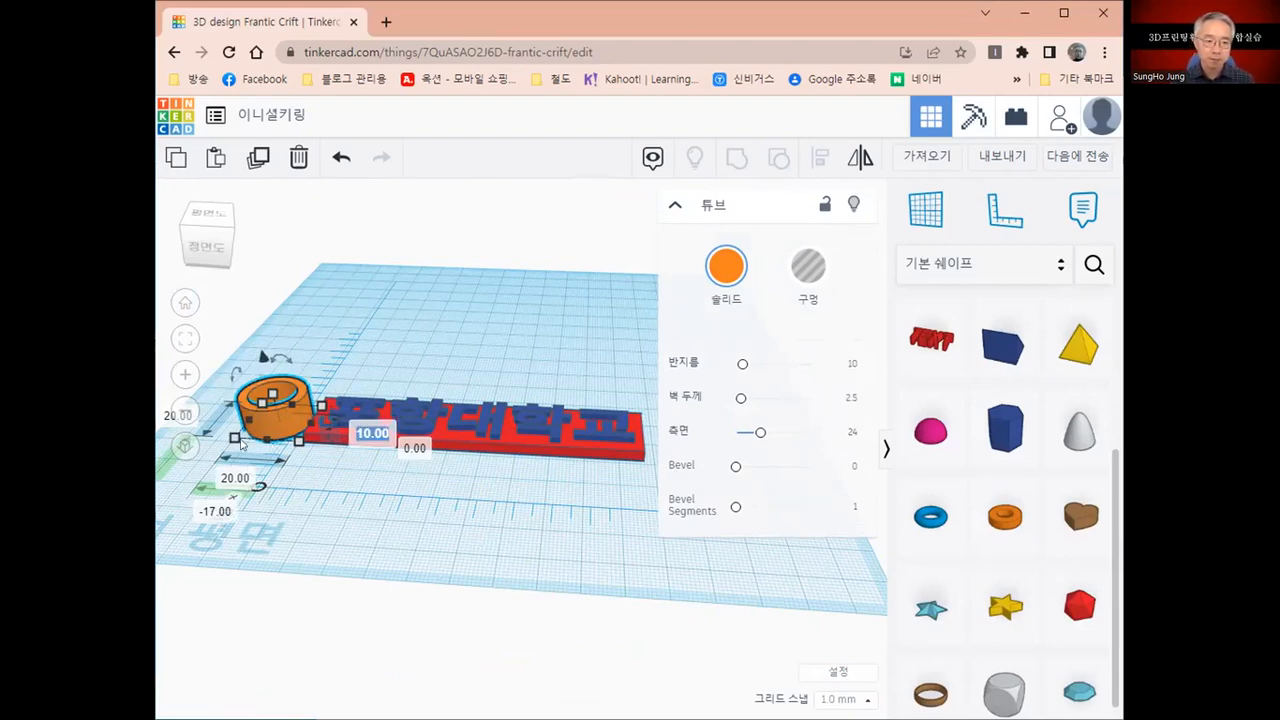
{"action": "scroll", "coordinate": [243, 428], "scroll_direction": "up", "scroll_amount": 2}
{"action": "scroll", "coordinate": [257, 410], "scroll_direction": "up", "scroll_amount": 2}
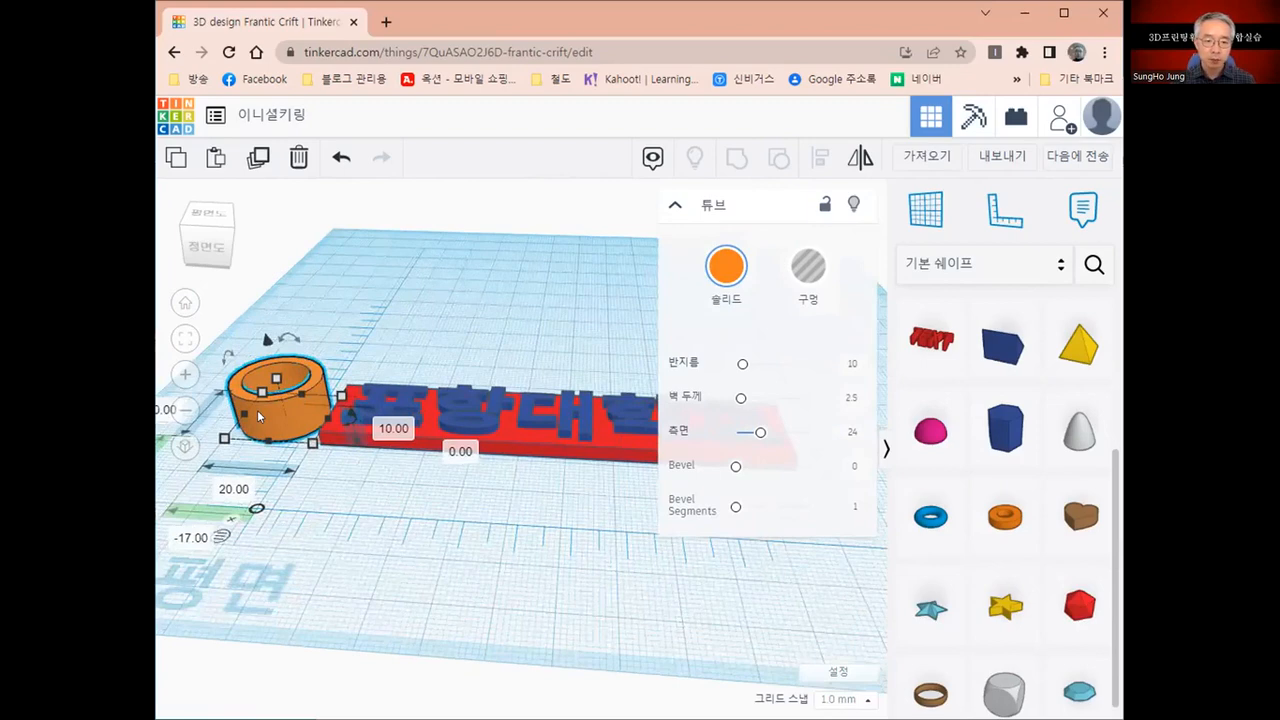
{"action": "left_click", "coordinate": [404, 430]}
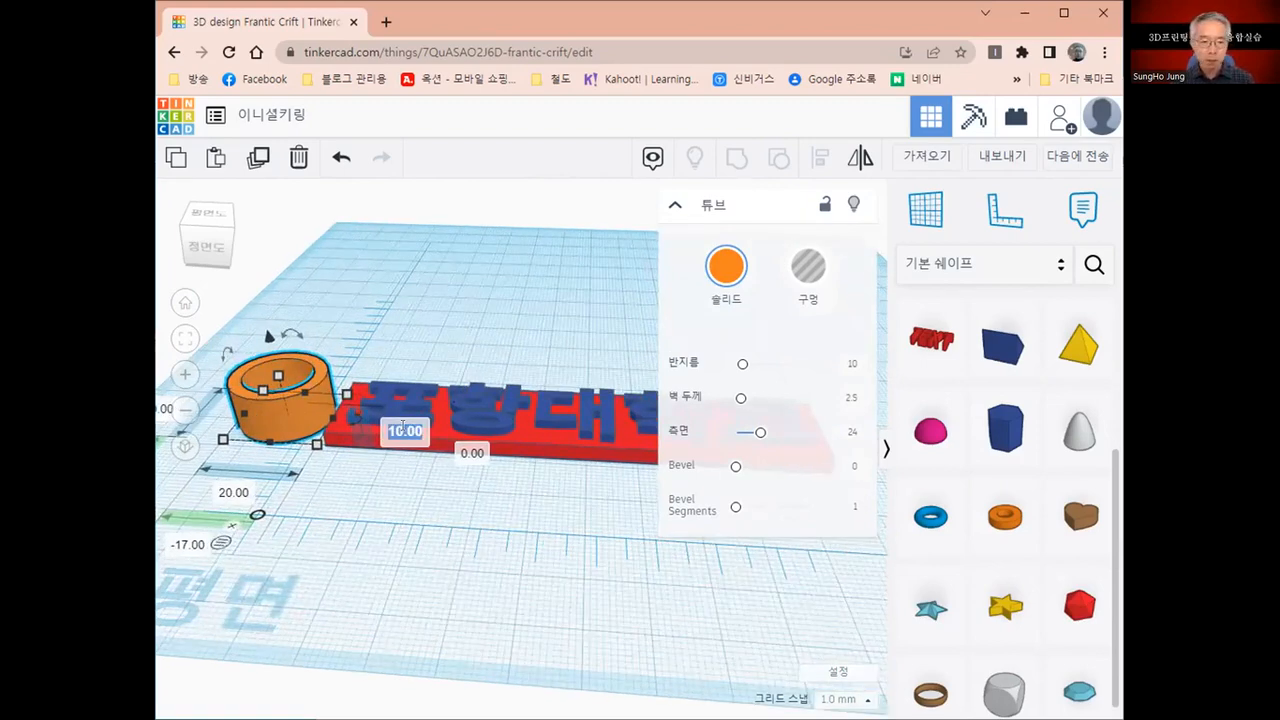
{"action": "key", "text": "BackSpace"}
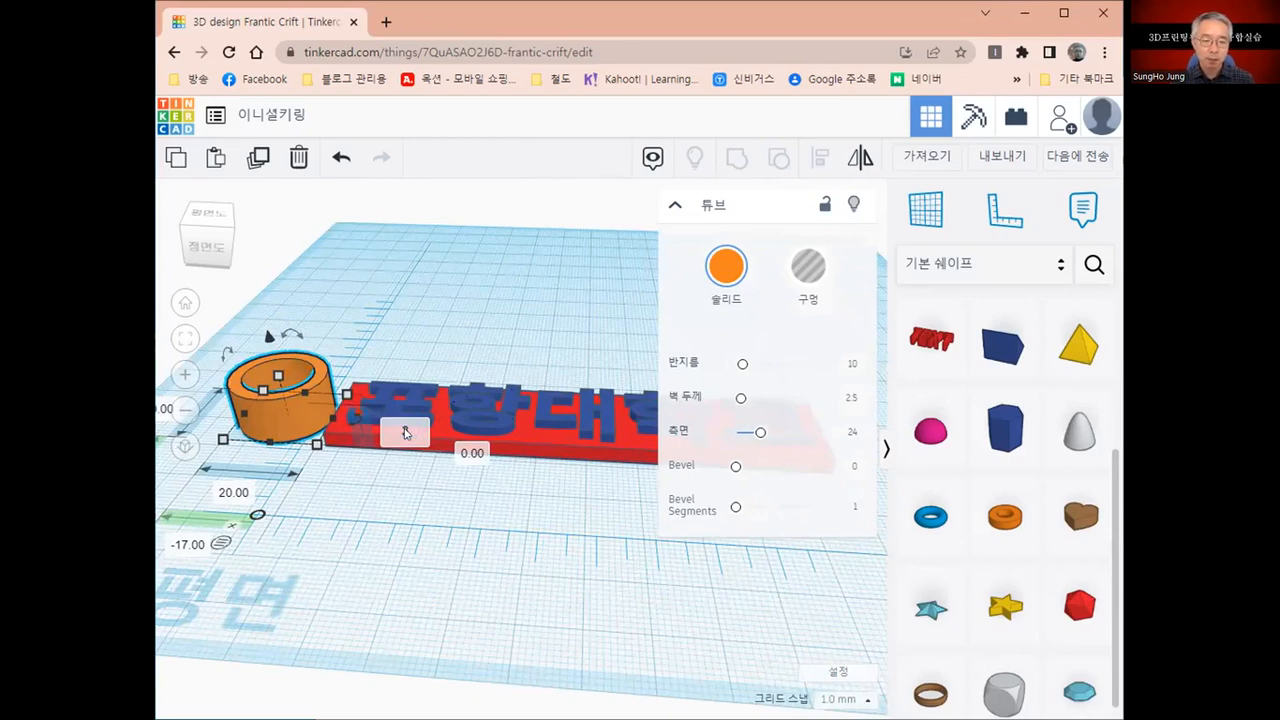
{"action": "type", "text": "3"}
{"action": "key", "text": "Return"}
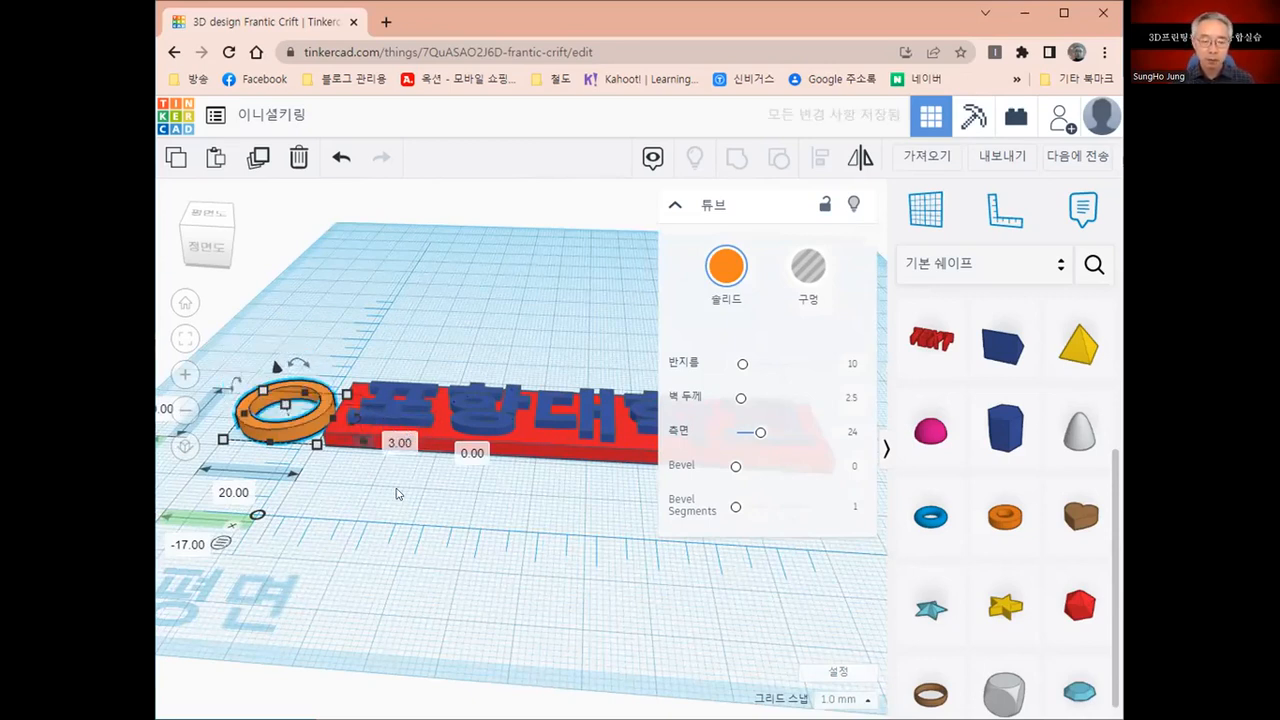
Slide the tube over the plate's left end, to -5 mm sideways and 22 mm in depth from the ruler's origin.
{"action": "right_click_drag", "start_coordinate": [397, 489], "coordinate": [366, 585]}
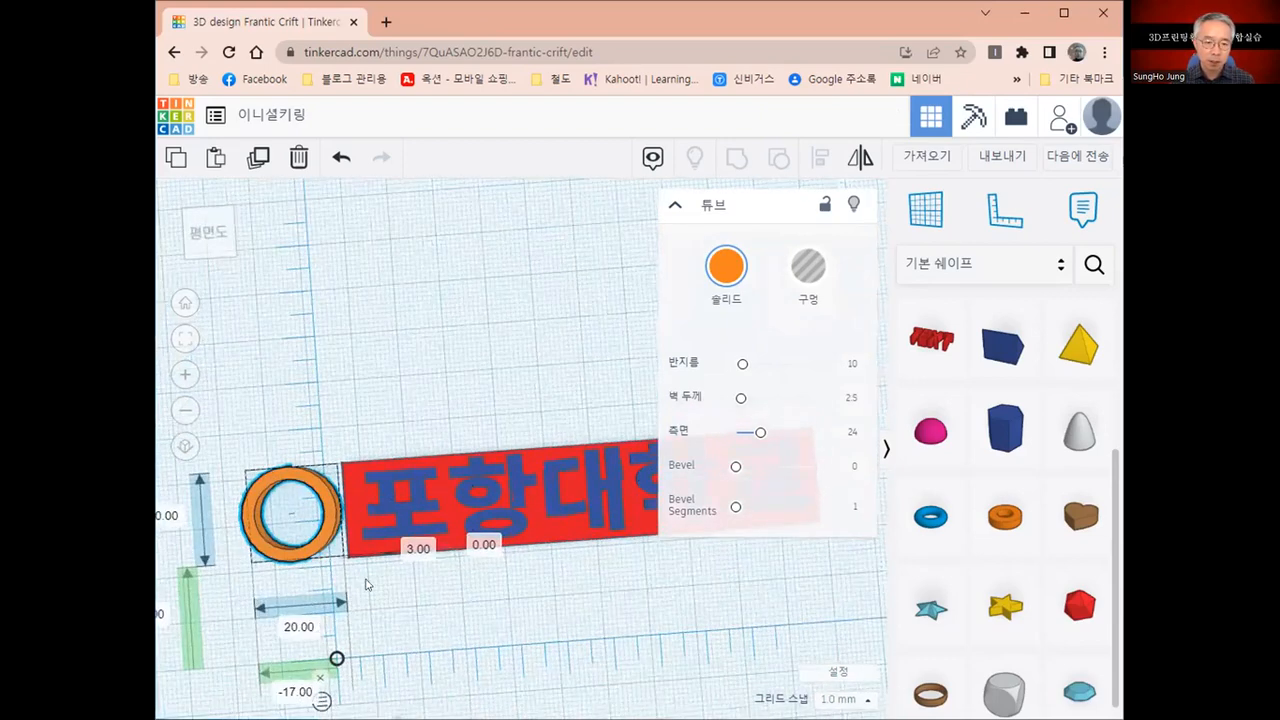
{"action": "left_click", "coordinate": [323, 543]}
{"action": "left_click_drag", "start_coordinate": [342, 538], "coordinate": [376, 538]}
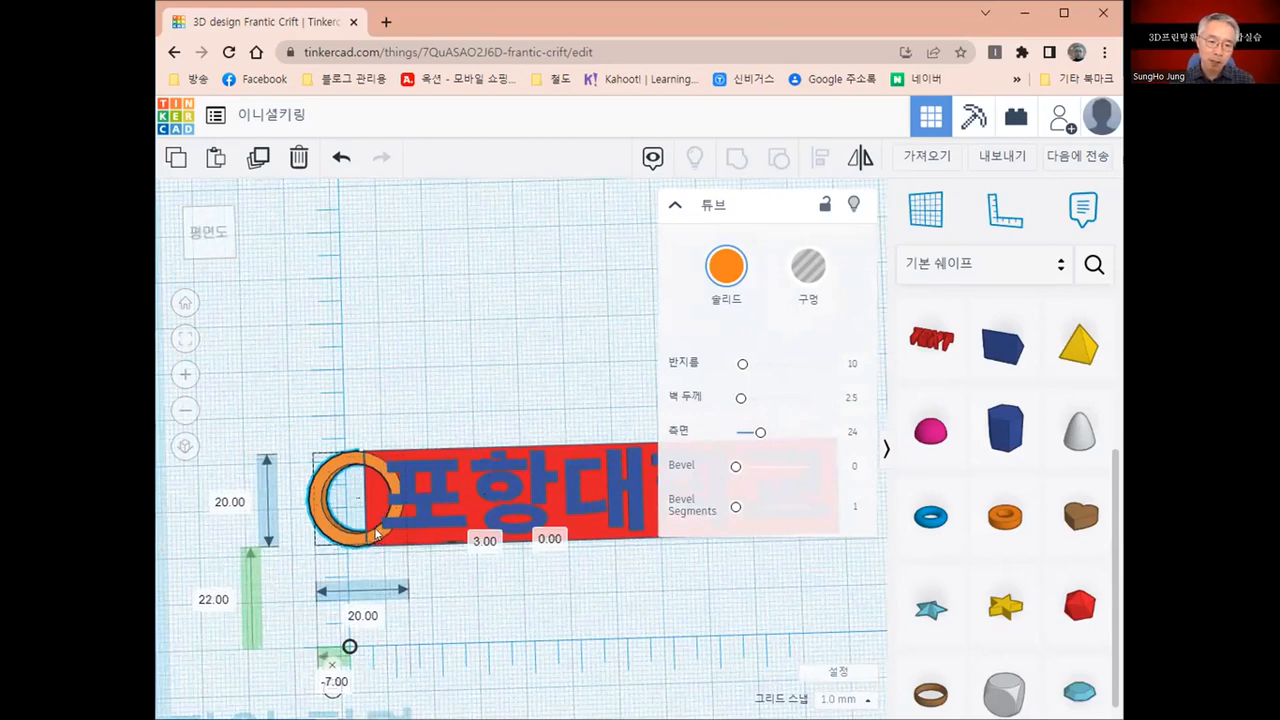
{"action": "left_click_drag", "start_coordinate": [381, 535], "coordinate": [386, 527]}
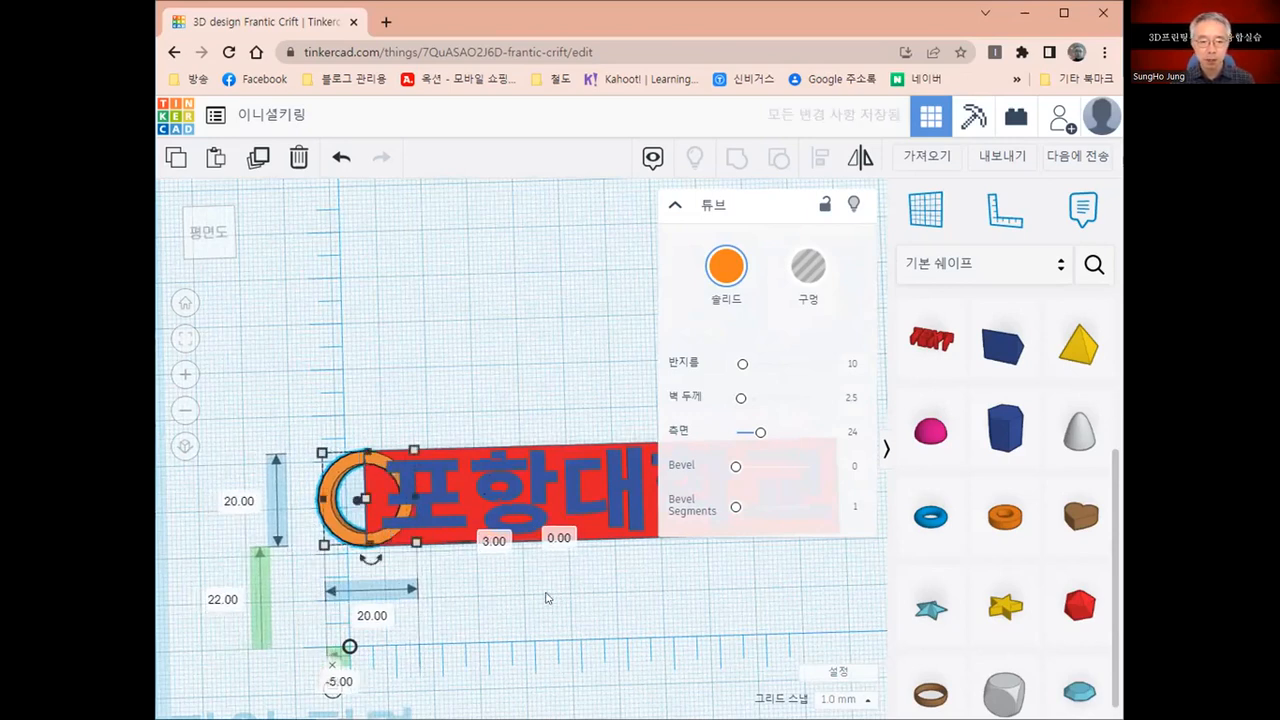
{"action": "middle_click_drag", "start_coordinate": [374, 531], "coordinate": [238, 458]}
{"action": "left_click", "coordinate": [396, 528]}
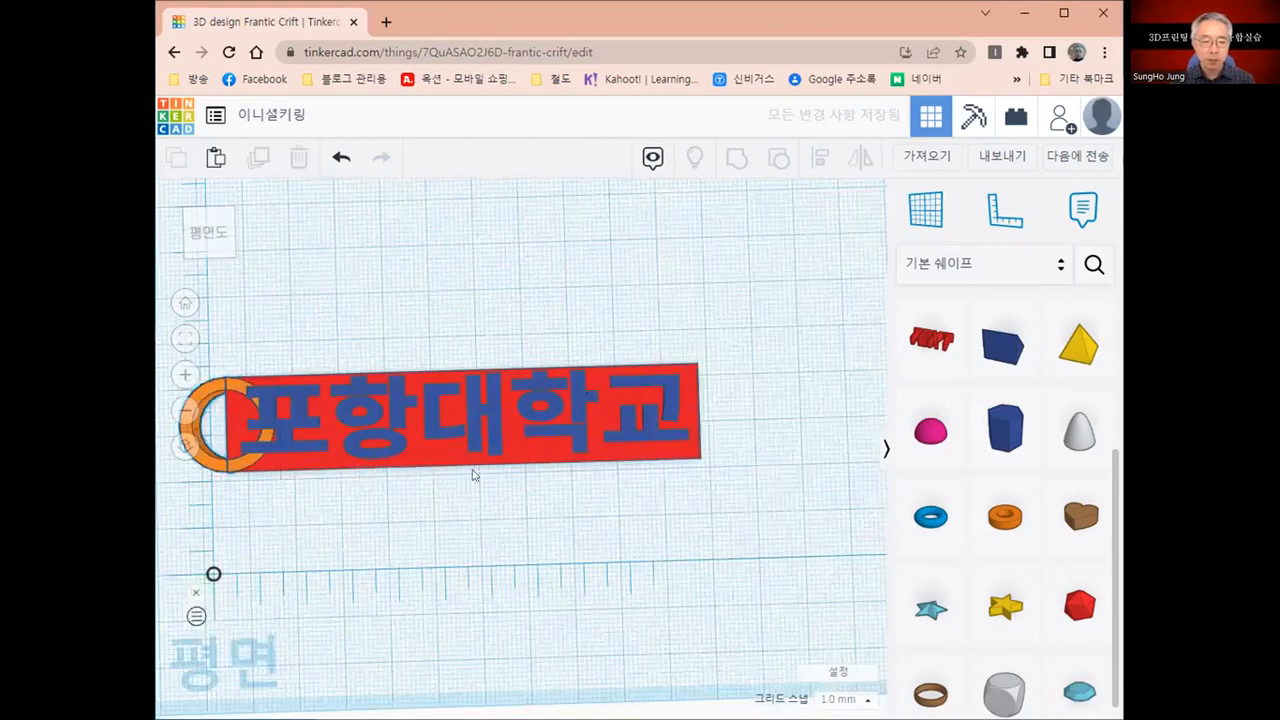
{"action": "mouse_move", "coordinate": [398, 516]}
{"action": "right_mouse_down"}
{"action": "mouse_move", "coordinate": [424, 474]}
{"action": "mouse_move", "coordinate": [406, 438]}
{"action": "mouse_move", "coordinate": [406, 466]}
{"action": "mouse_move", "coordinate": [341, 391]}
{"action": "right_mouse_up"}
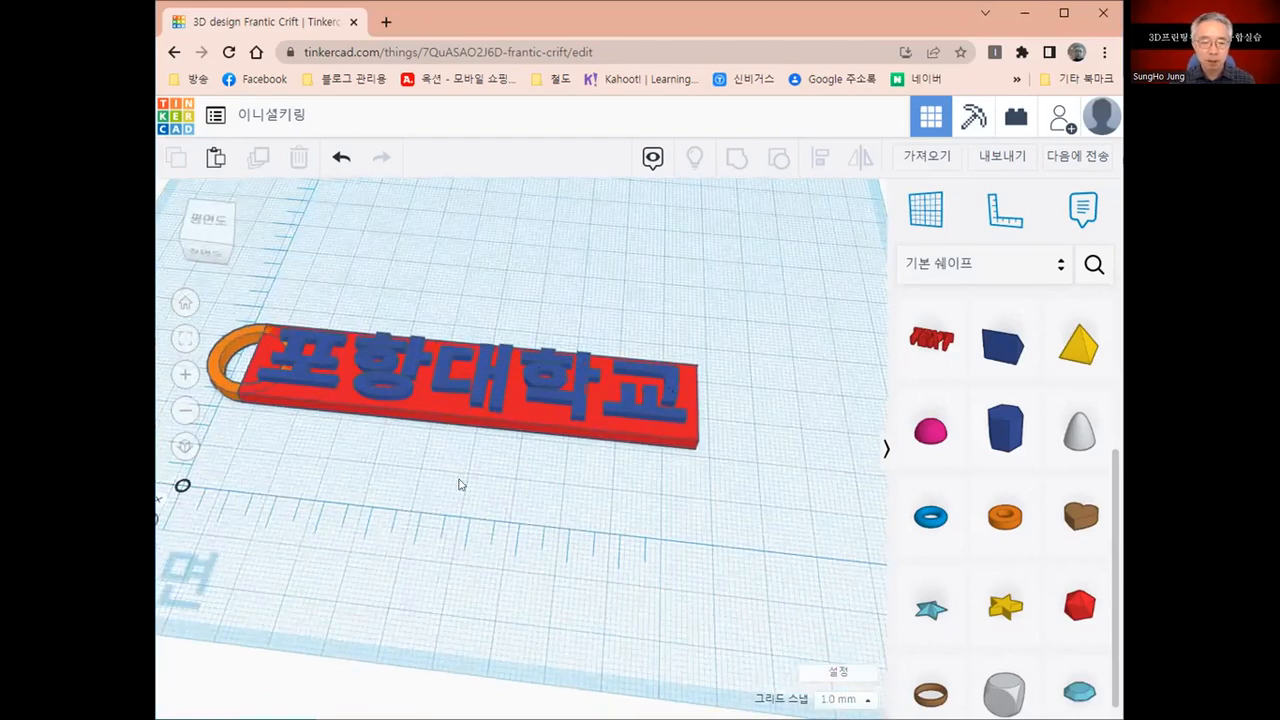
Group the red plate, the blue text and the orange tube into one solid shape.
{"action": "middle_click_drag", "start_coordinate": [459, 484], "coordinate": [567, 508]}
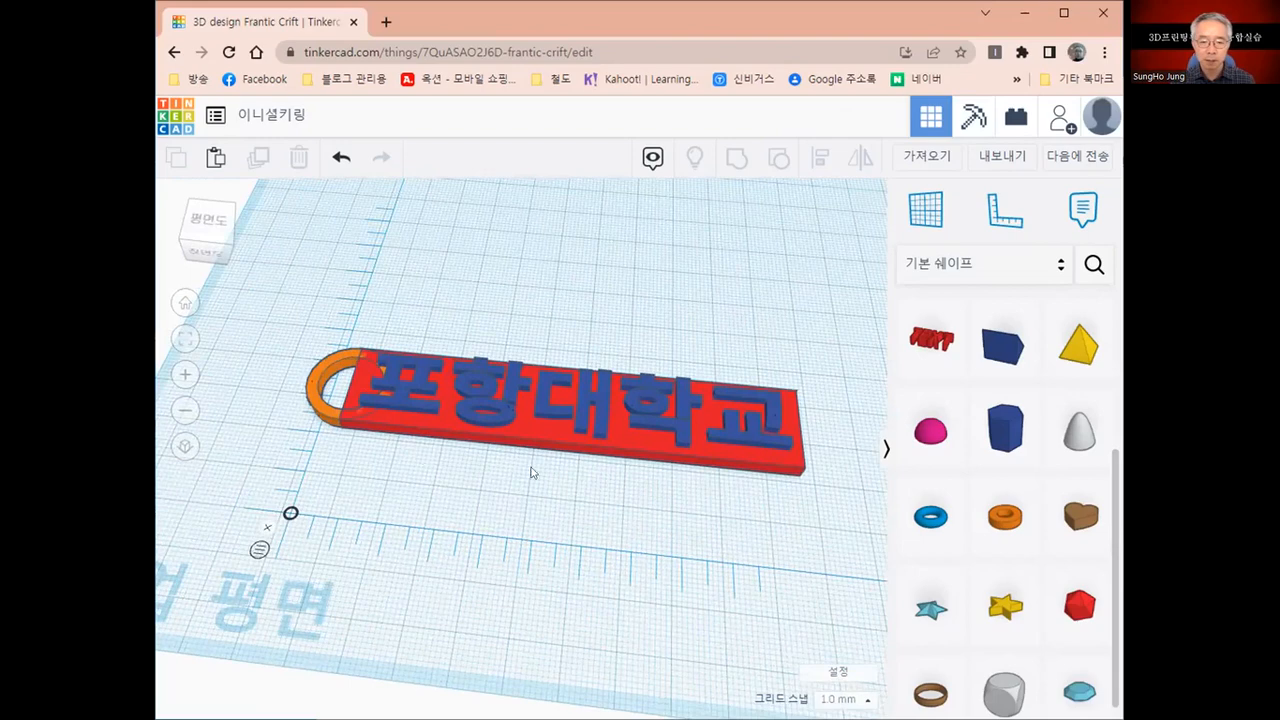
{"action": "scroll", "coordinate": [532, 472], "scroll_direction": "down", "scroll_amount": 1}
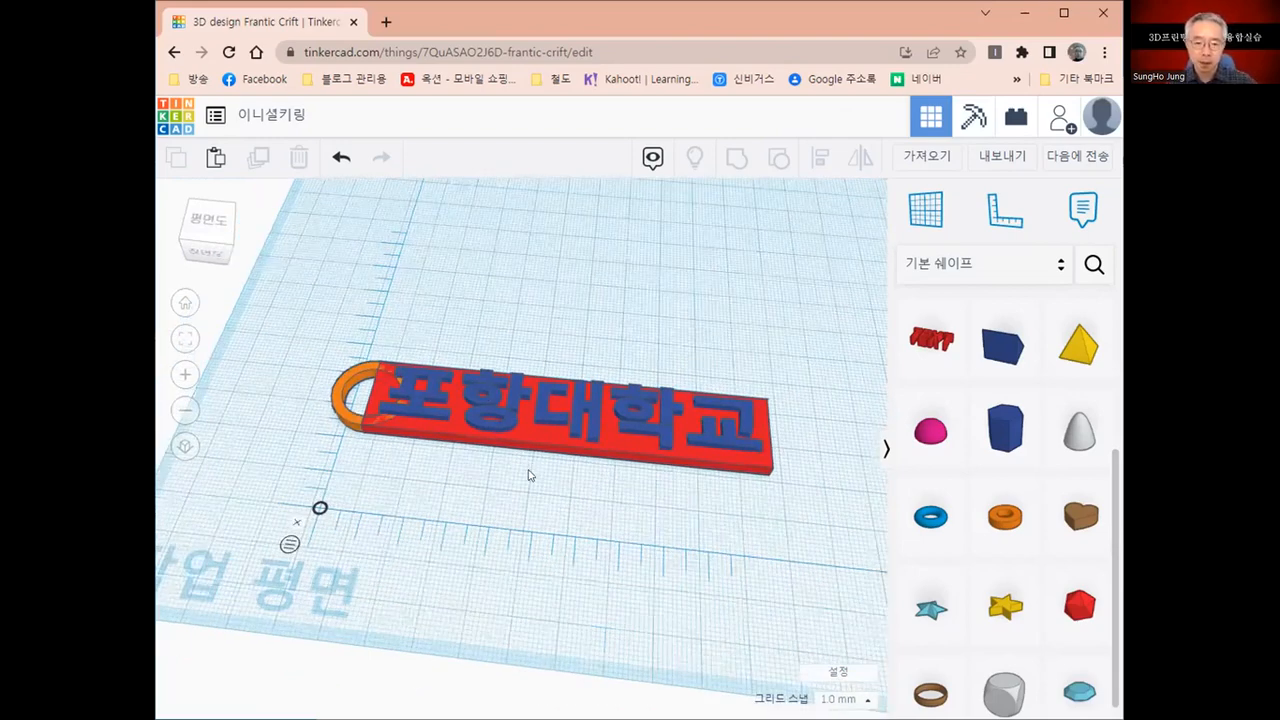
{"action": "right_click_drag", "start_coordinate": [543, 463], "coordinate": [517, 554]}
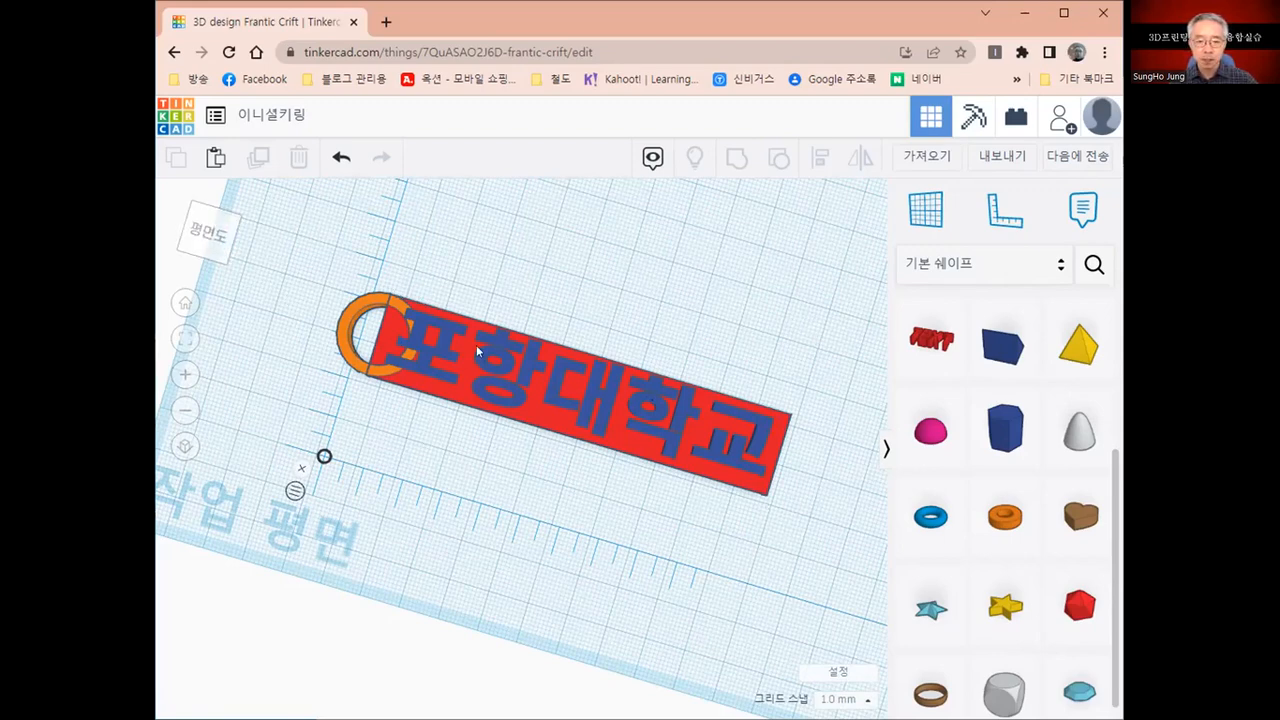
{"action": "scroll", "coordinate": [477, 350], "scroll_direction": "up", "scroll_amount": 1}
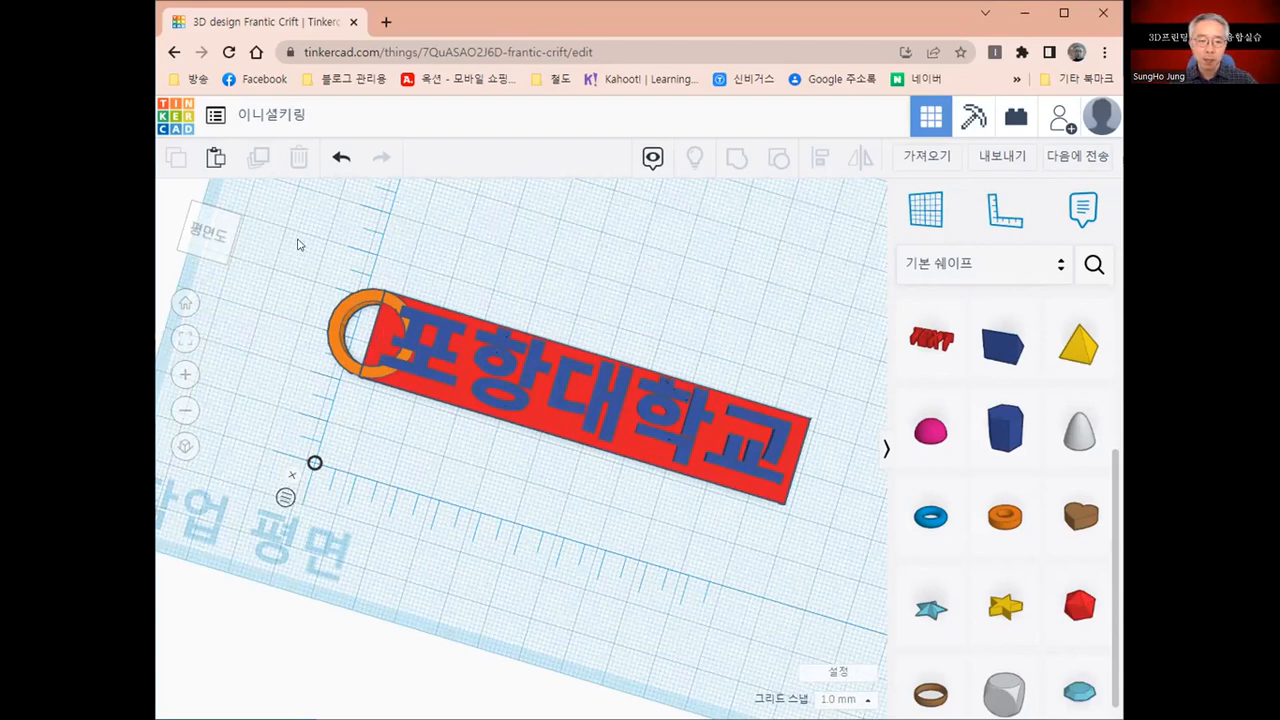
{"action": "left_click_drag", "start_coordinate": [307, 234], "coordinate": [840, 594]}
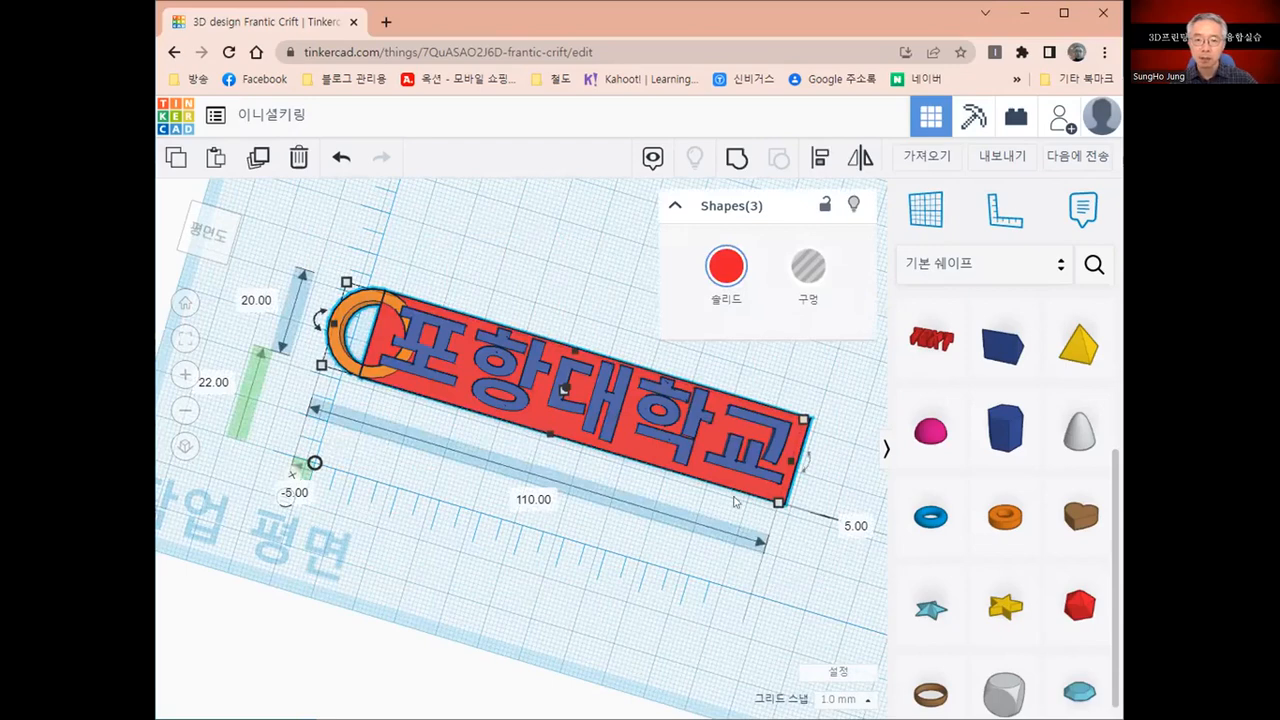
{"action": "left_click", "coordinate": [736, 160]}
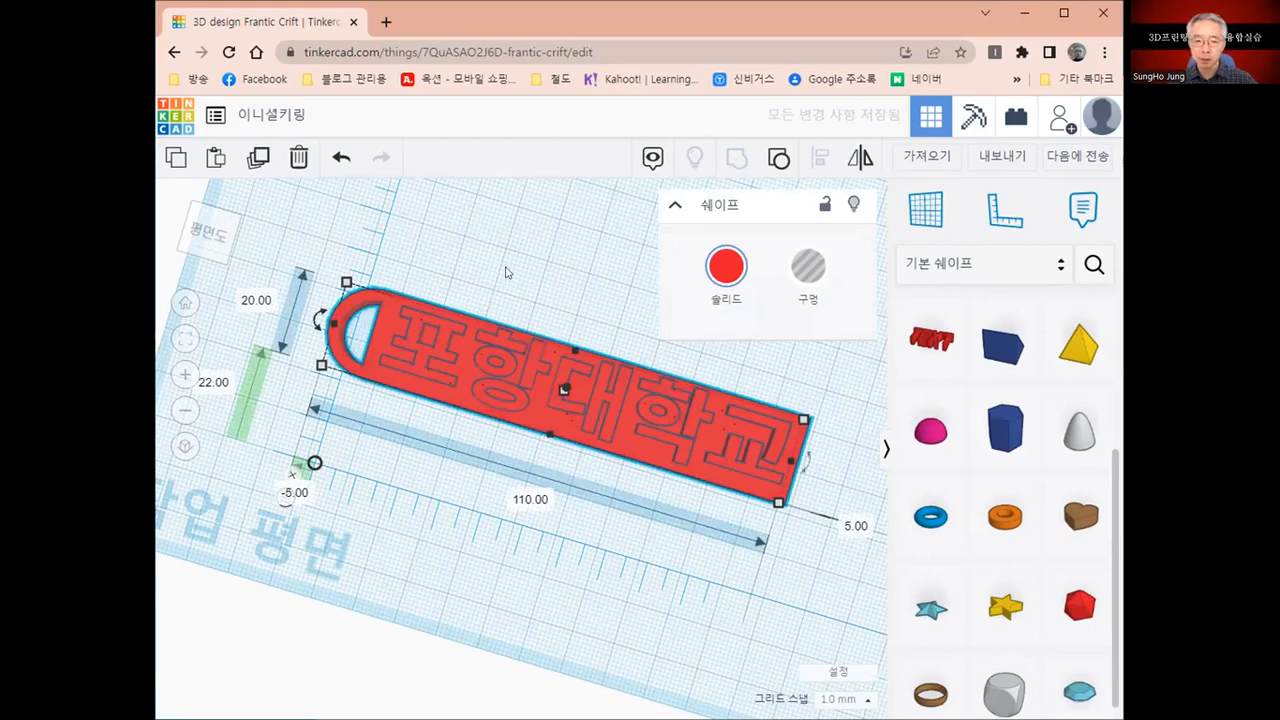
{"action": "left_click", "coordinate": [428, 420]}
Move the grouped keyring across the workplane to -8 mm sideways and 18 mm in depth from the ruler's origin.
{"action": "right_click_drag", "start_coordinate": [428, 420], "coordinate": [428, 465]}
{"action": "right_click_drag", "start_coordinate": [366, 414], "coordinate": [361, 391]}
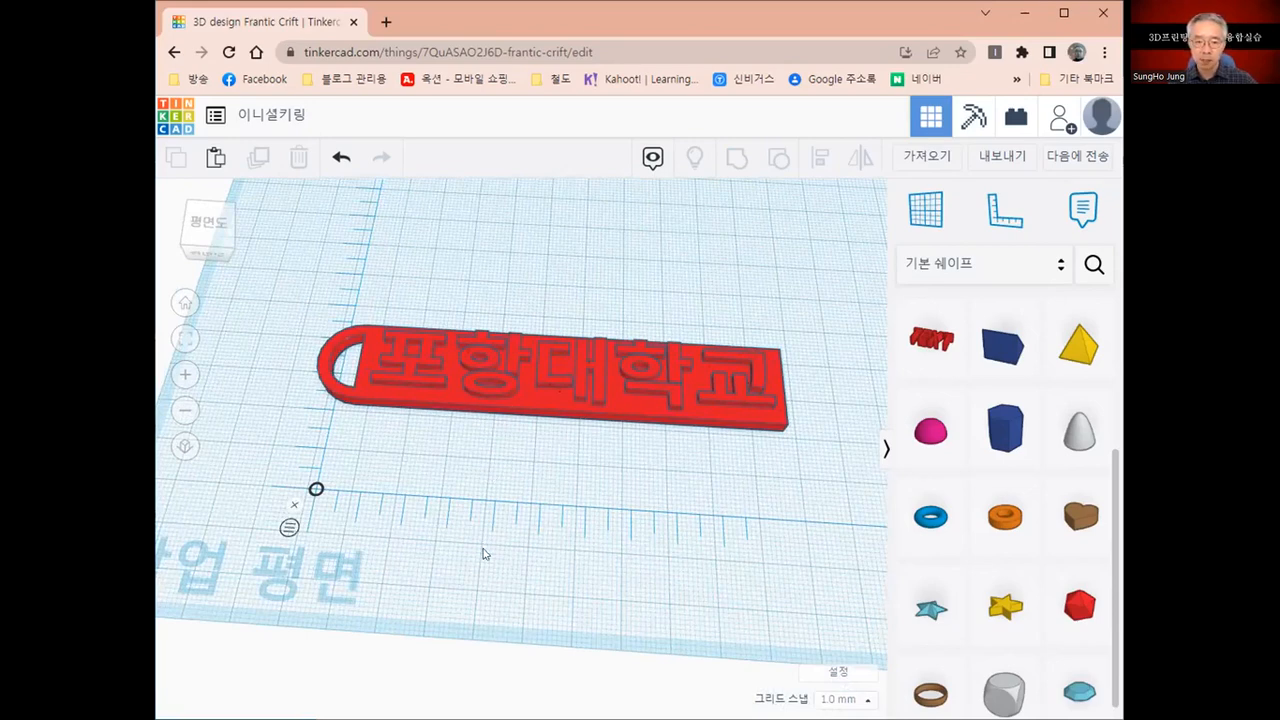
{"action": "right_click_drag", "start_coordinate": [484, 554], "coordinate": [485, 555]}
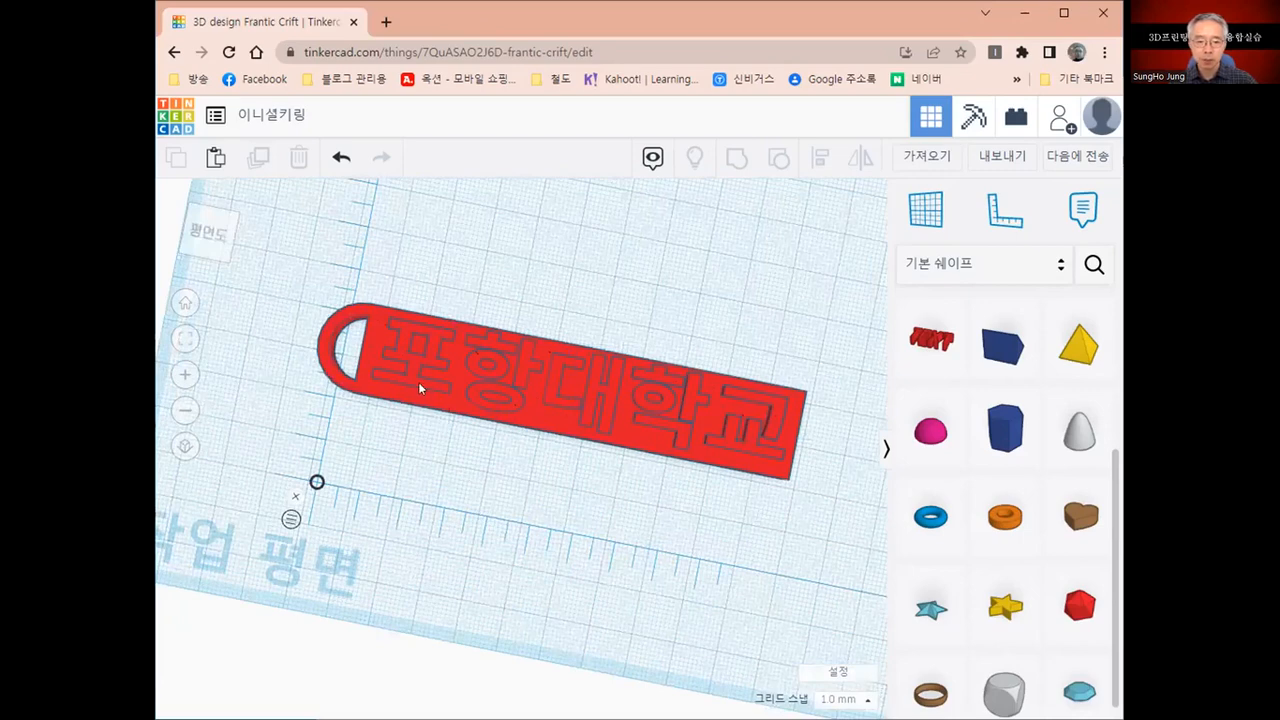
{"action": "left_click", "coordinate": [342, 378]}
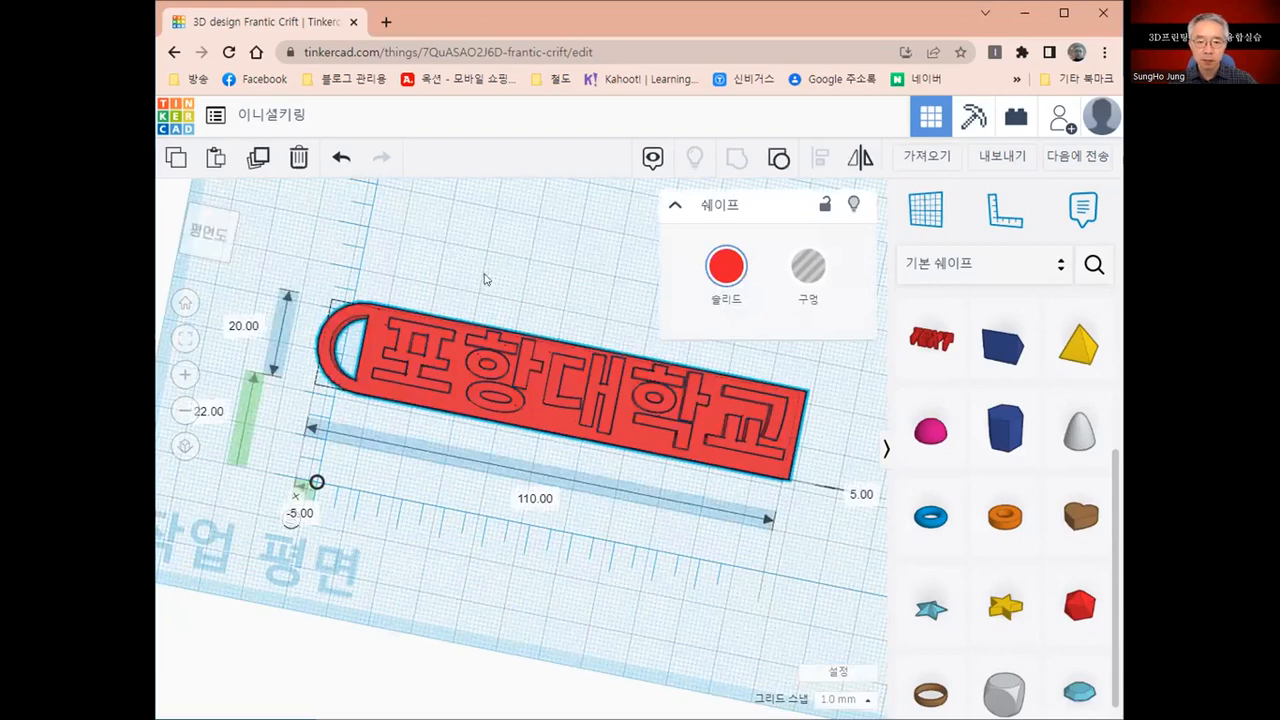
{"action": "left_click_drag", "start_coordinate": [449, 410], "coordinate": [444, 448]}
{"action": "scroll", "coordinate": [448, 433], "scroll_direction": "up", "scroll_amount": 1}
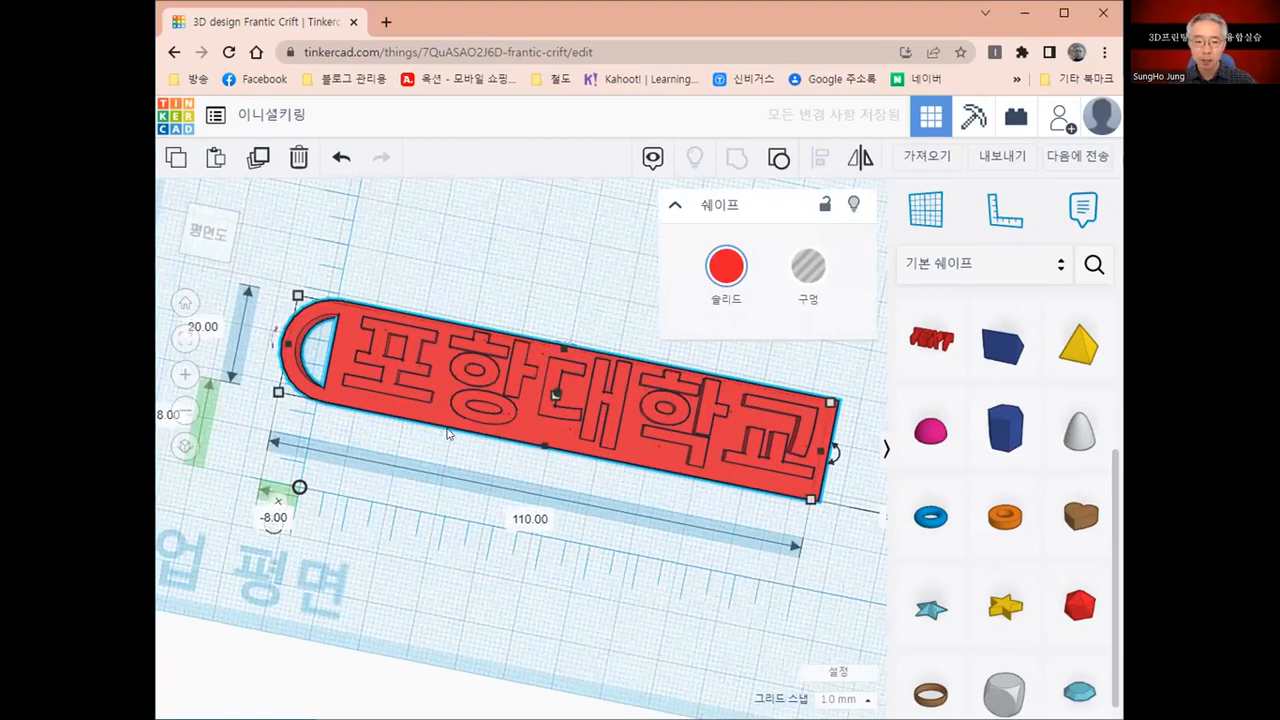
{"action": "scroll", "coordinate": [445, 430], "scroll_direction": "down", "scroll_amount": 1}
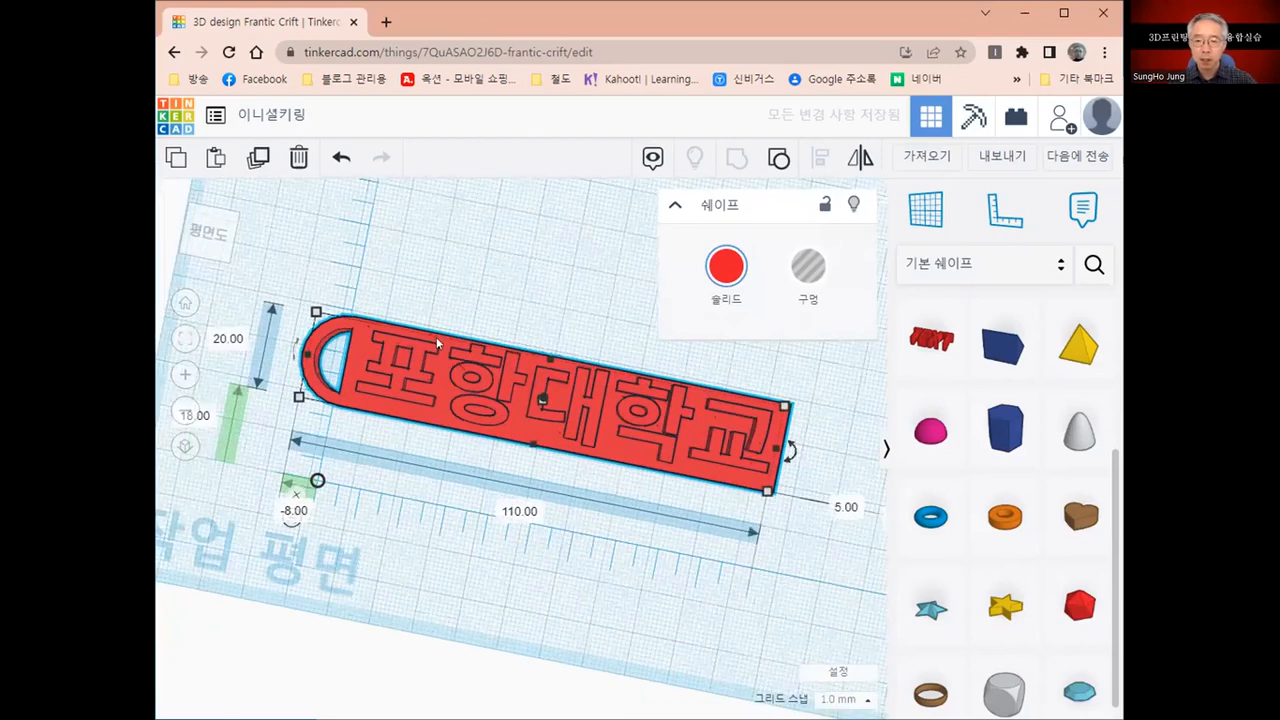
Export the selected keyring as an STL file and open the folder containing the downloaded 이니셜키링.stl.
{"action": "left_click", "coordinate": [1001, 157]}
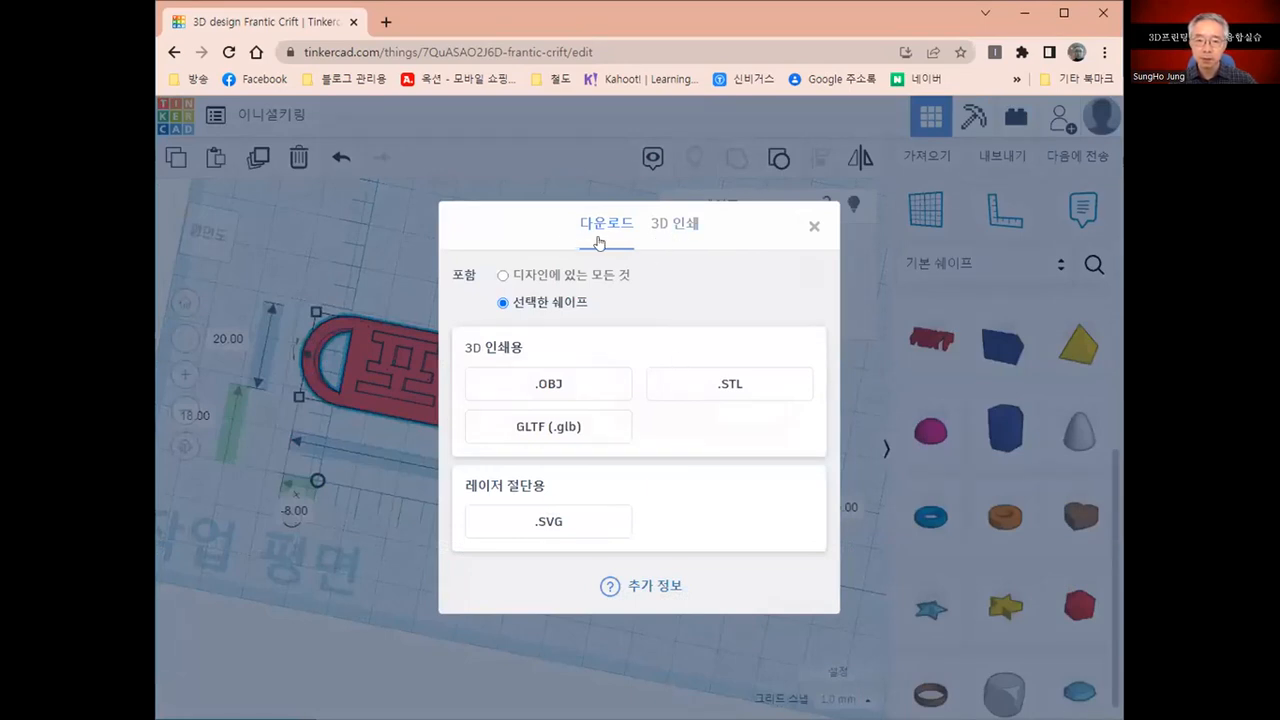
{"action": "left_click", "coordinate": [722, 391]}
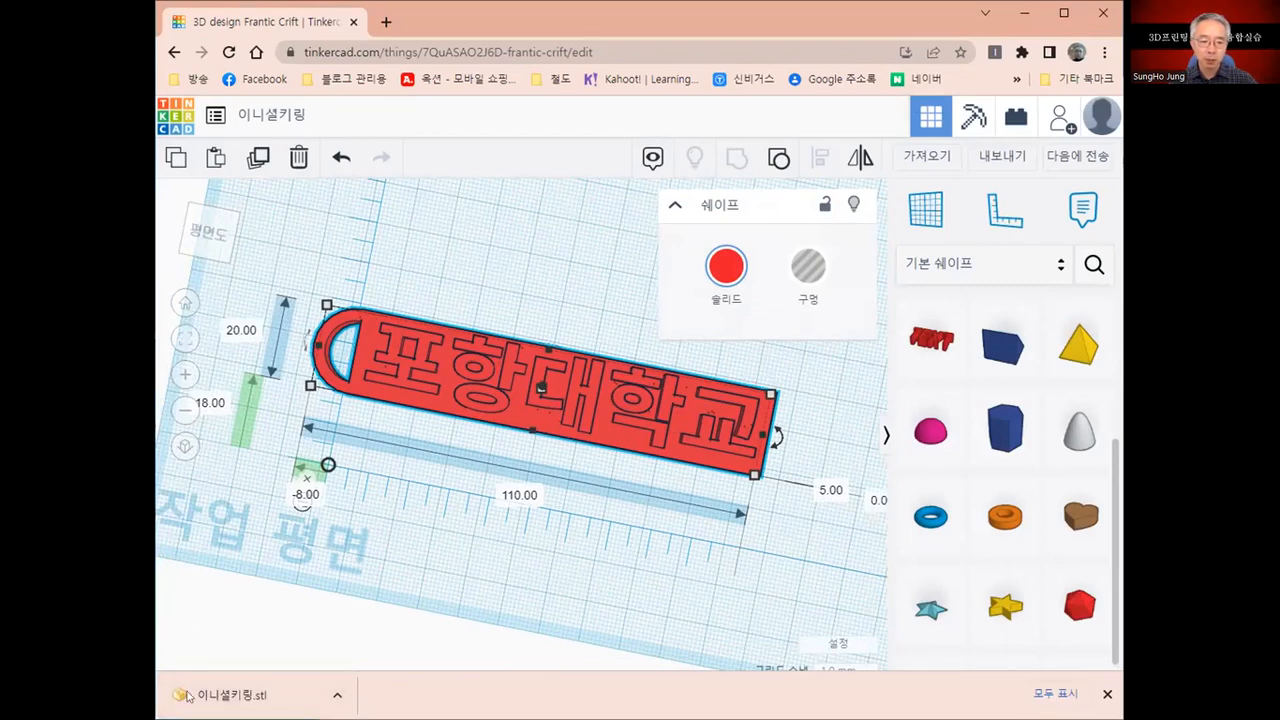
{"action": "left_click", "coordinate": [338, 696]}
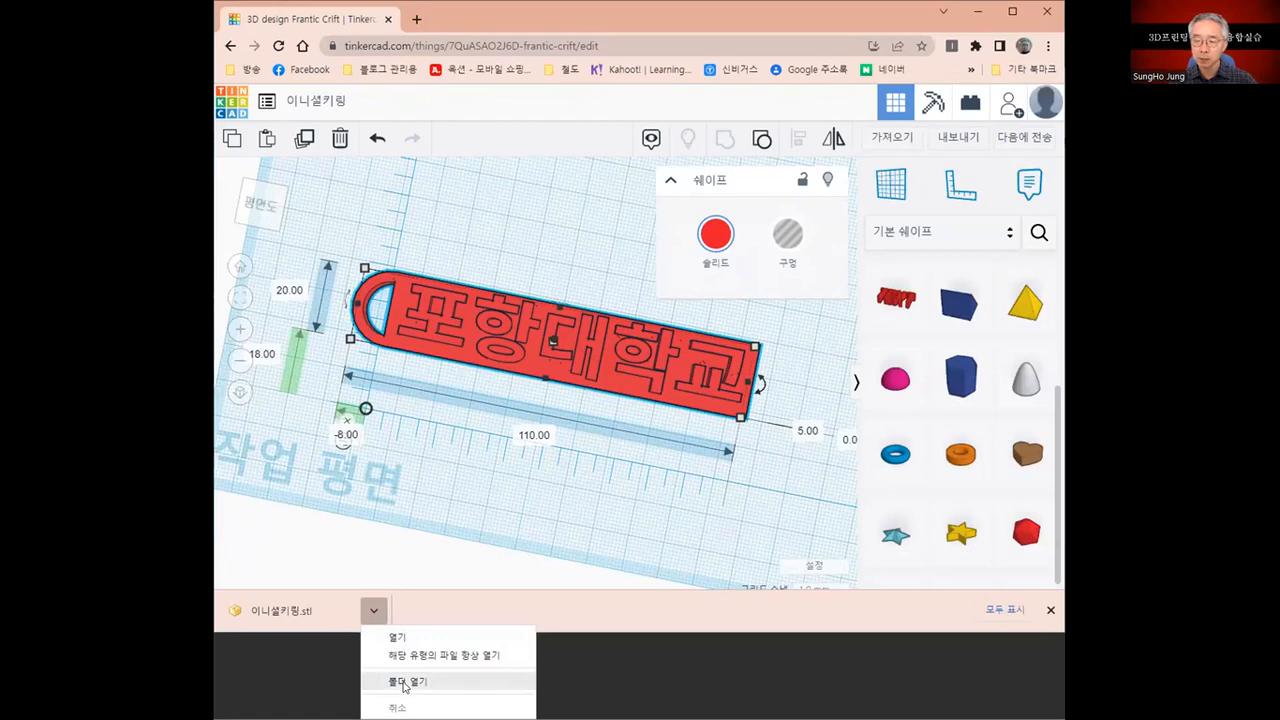
{"action": "left_click", "coordinate": [405, 686]}
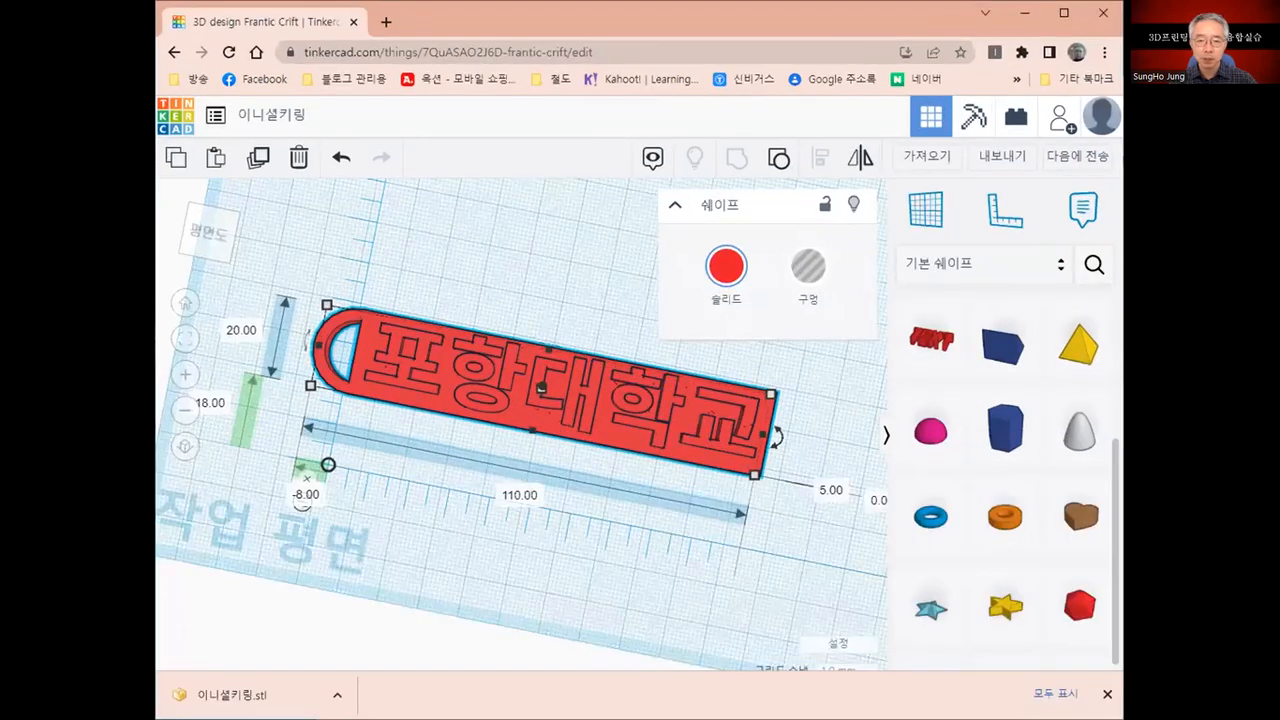